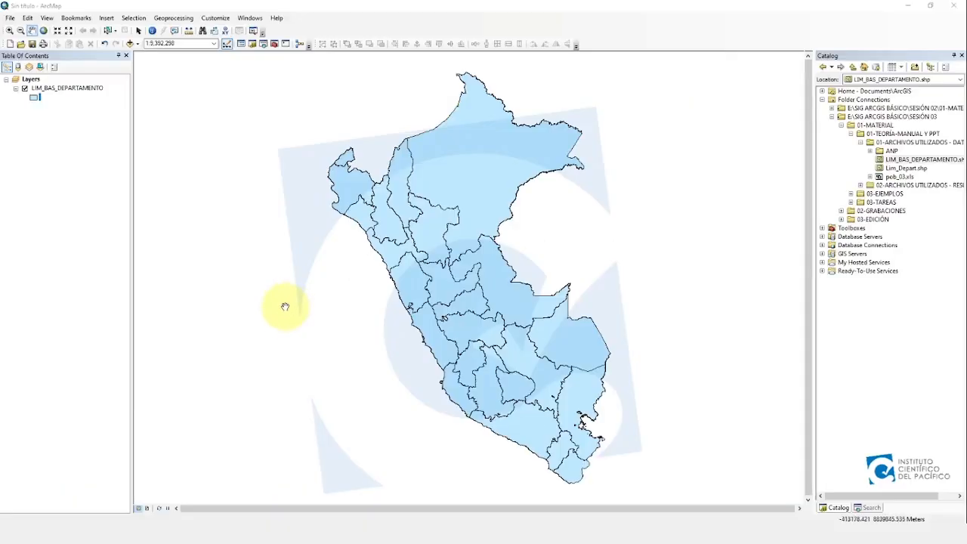
- Open the attribute table of the LIM_BAS_DEPARTAMENTO layer and examine its department name, COUNT, FIRST_IDDP and HECTARES fields
click(39, 89)
click(46, 89)
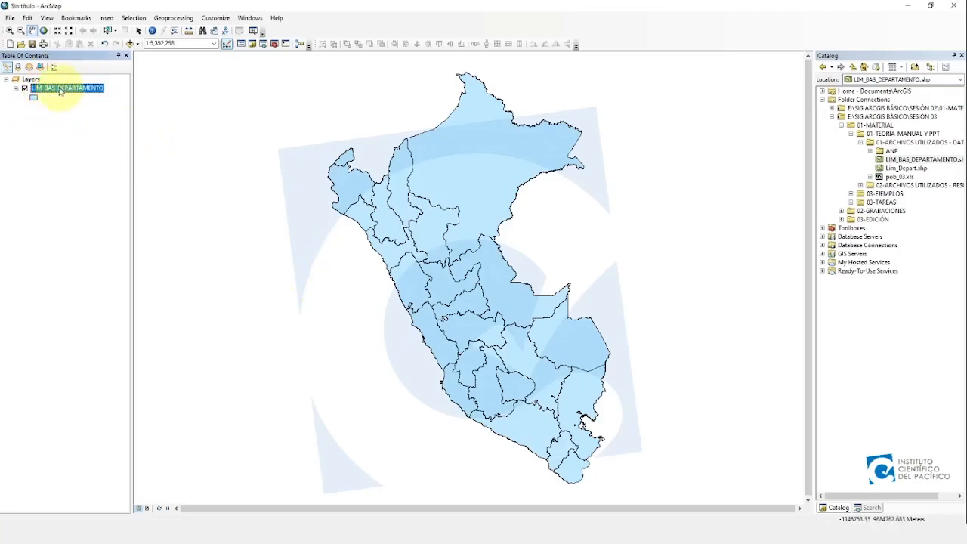
right_click(60, 89)
click(99, 118)
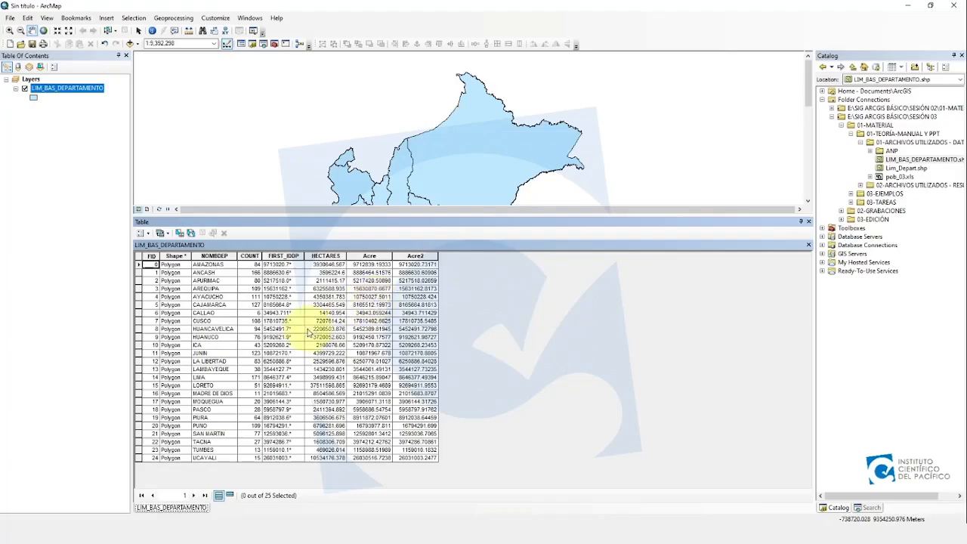
click(214, 256)
click(250, 255)
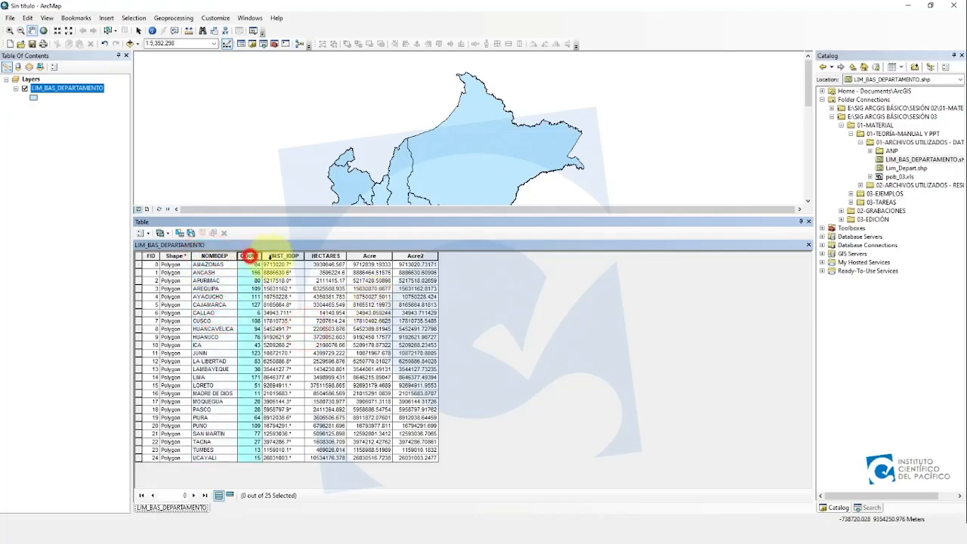
click(279, 255)
click(281, 313)
click(338, 311)
click(333, 344)
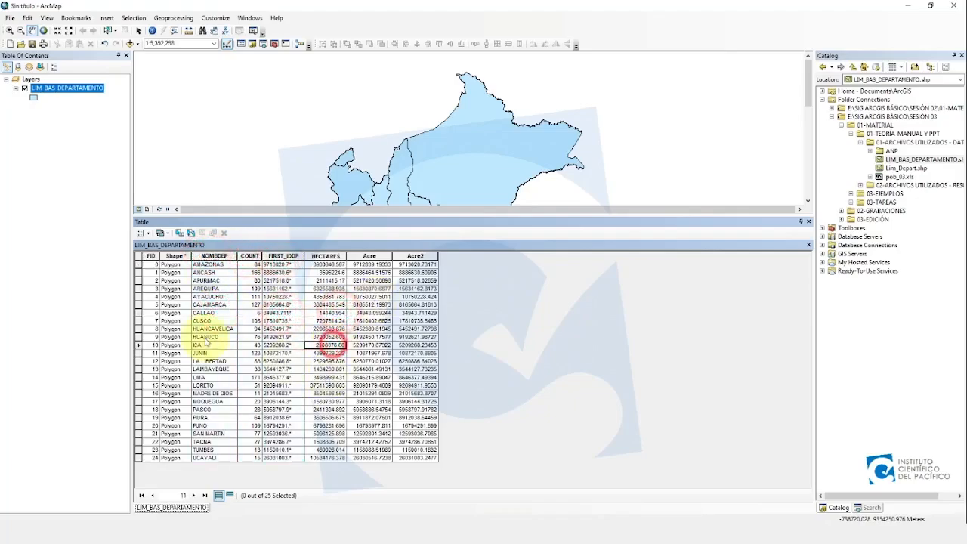
- Select the HUANCAVELICA record in the attribute table and close the table
click(138, 340)
click(138, 328)
click(808, 221)
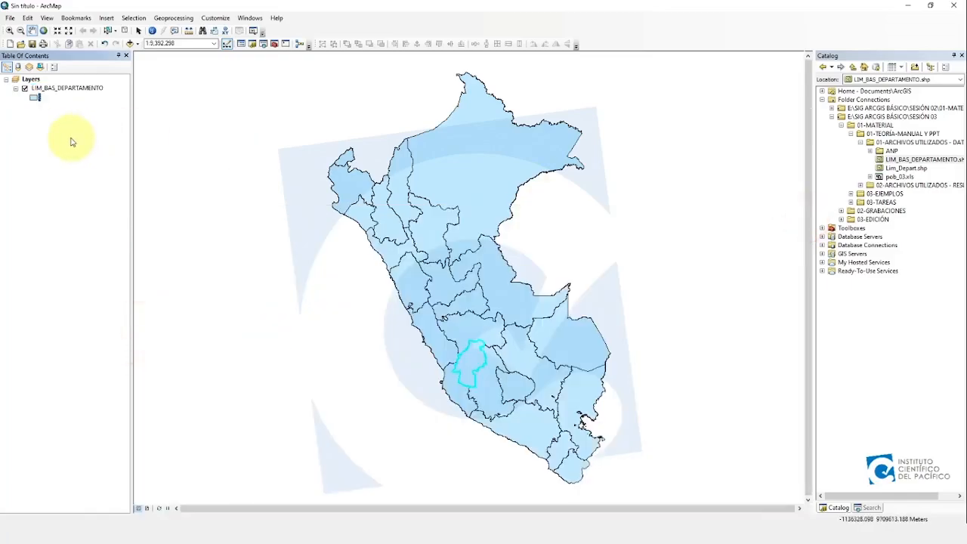
- Reopen the LIM_BAS_DEPARTAMENTO attribute table and dock it below the map at a reduced height
click(63, 88)
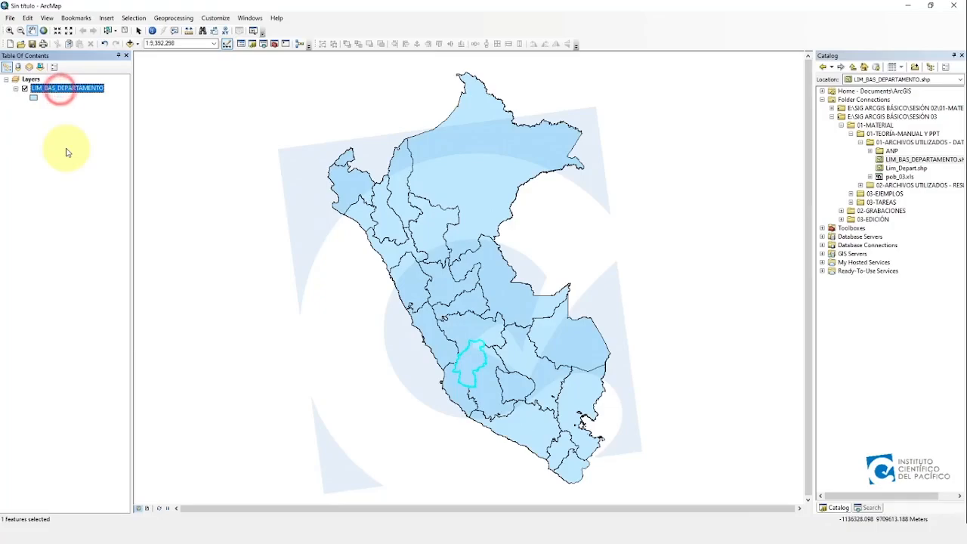
key(ctrl+t)
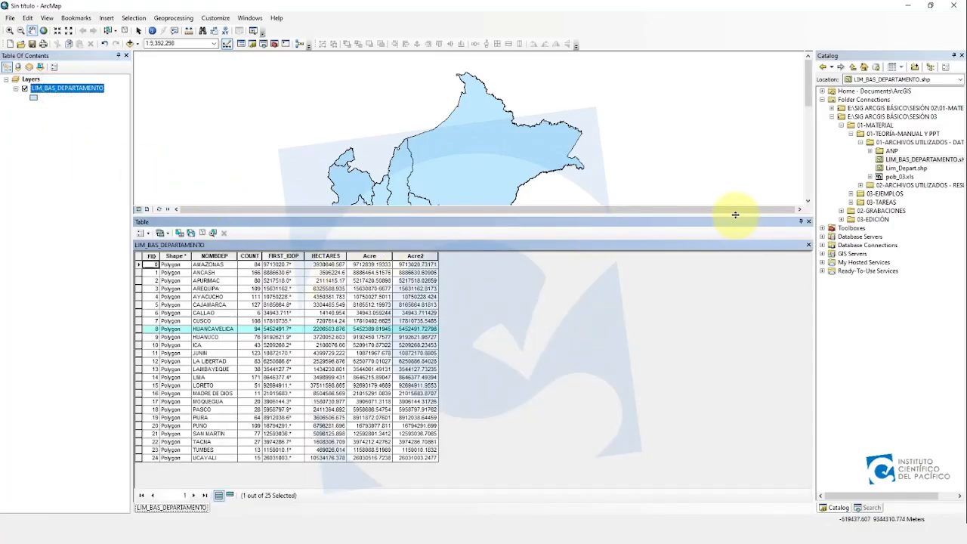
drag(735, 215, 735, 292)
click(364, 349)
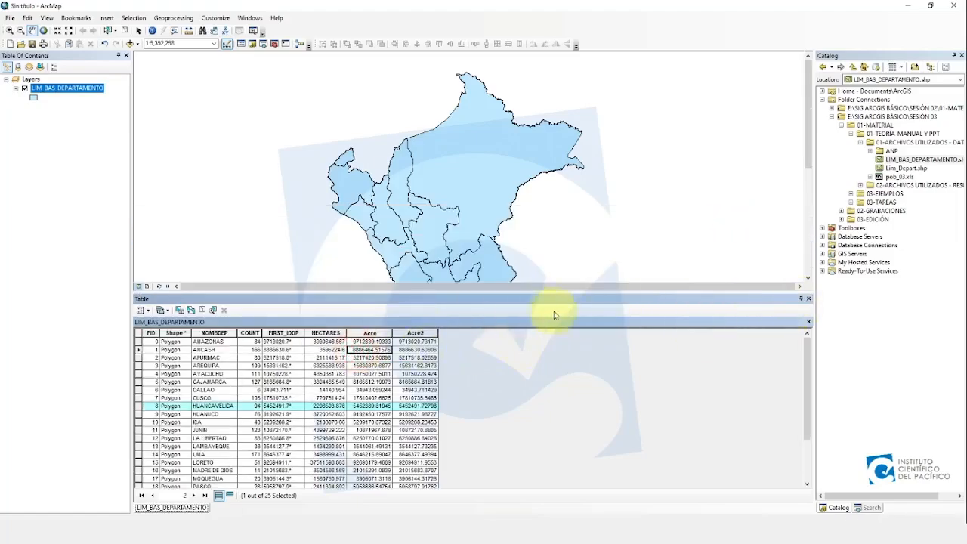
drag(537, 296, 533, 180)
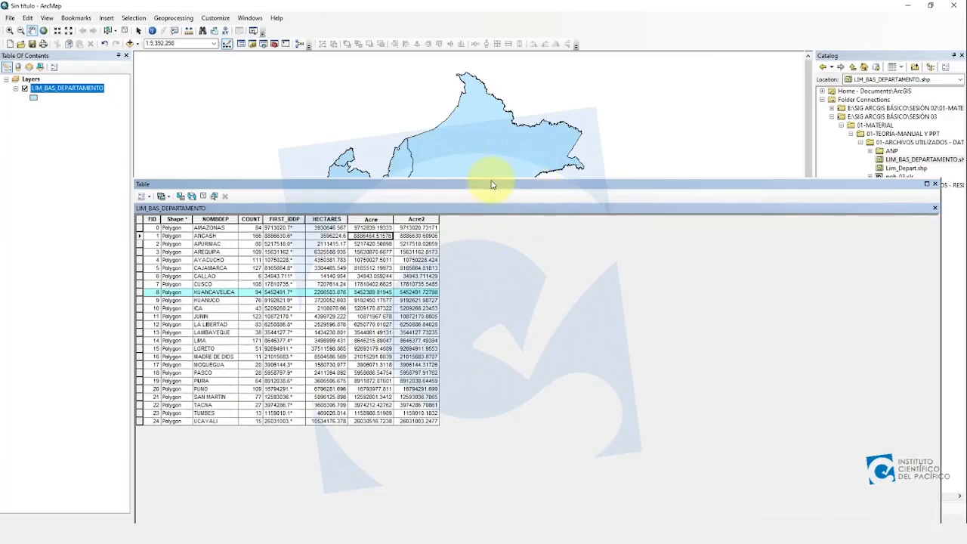
drag(627, 185, 472, 299)
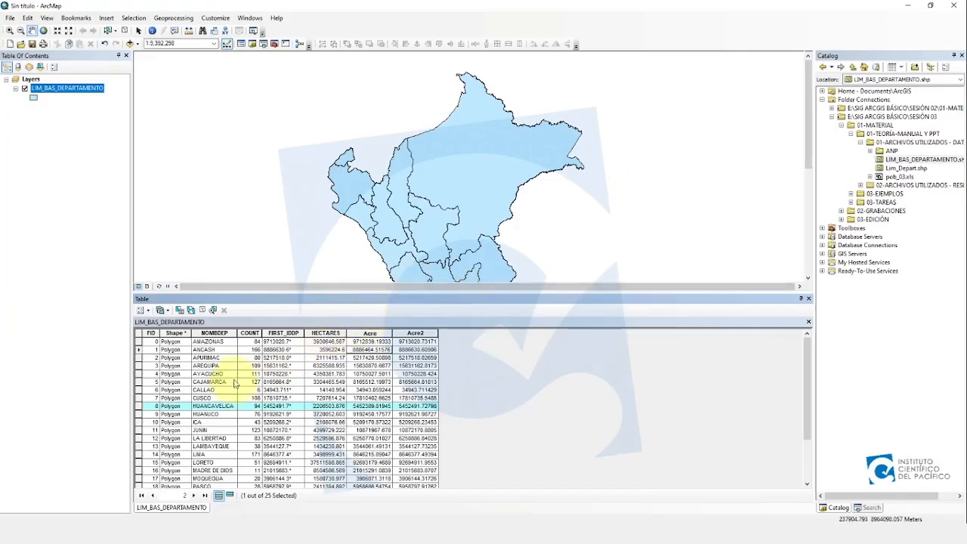
click(249, 358)
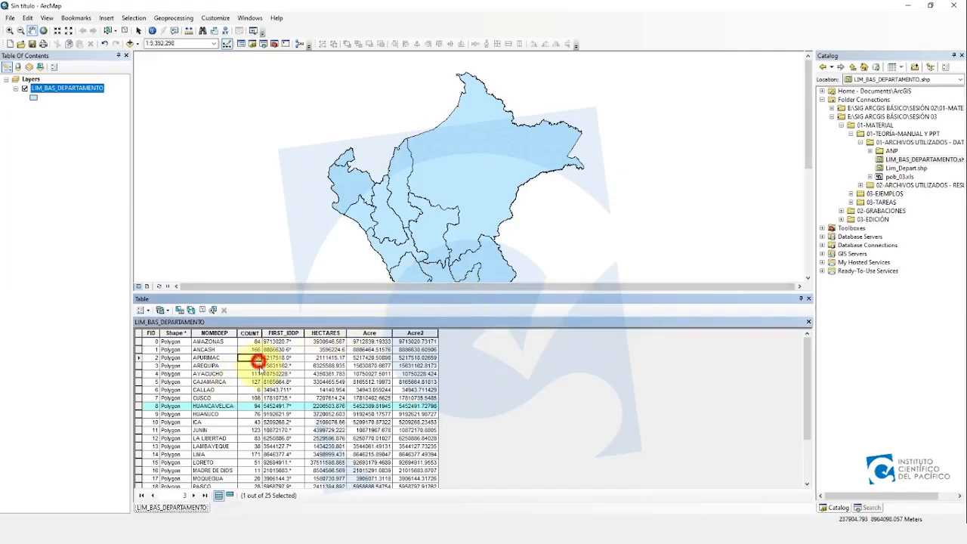
click(139, 310)
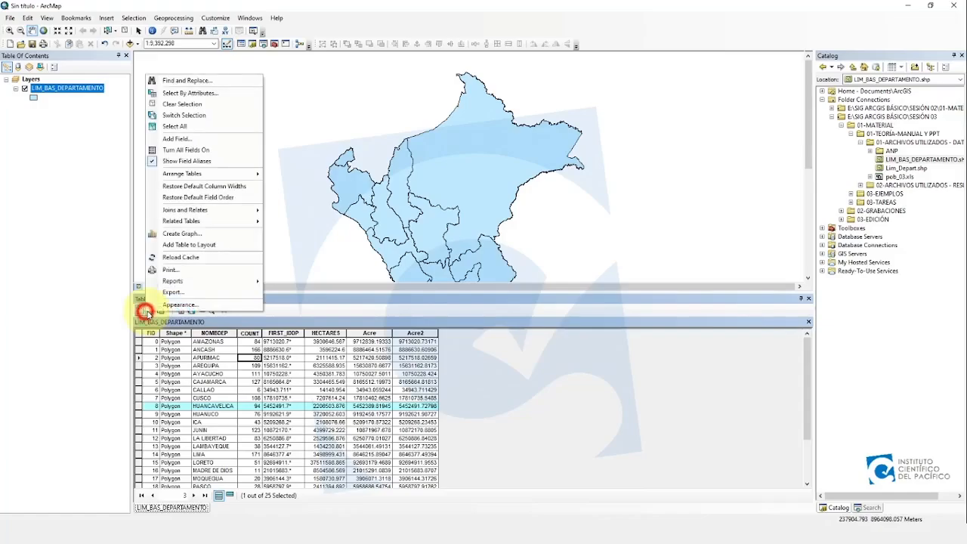
click(177, 139)
drag(453, 189, 276, 116)
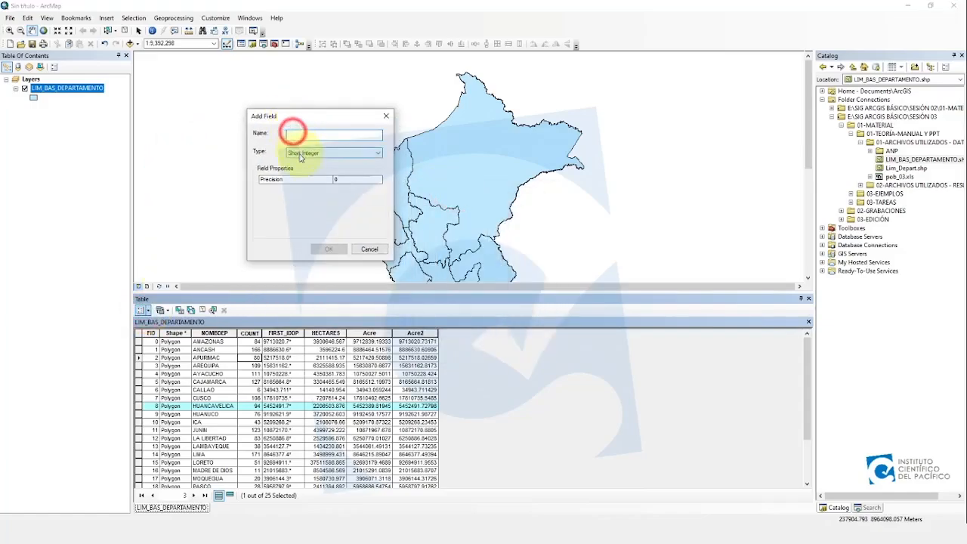
click(386, 117)
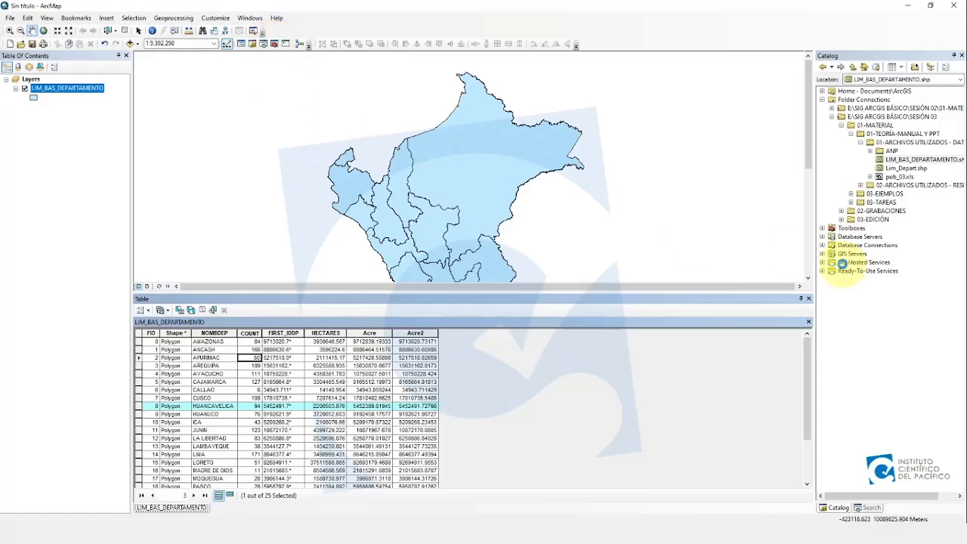
- Open ArcToolbox and locate the Add Field tool in the Fields toolset of Data Management Tools
drag(18, 58, 488, 172)
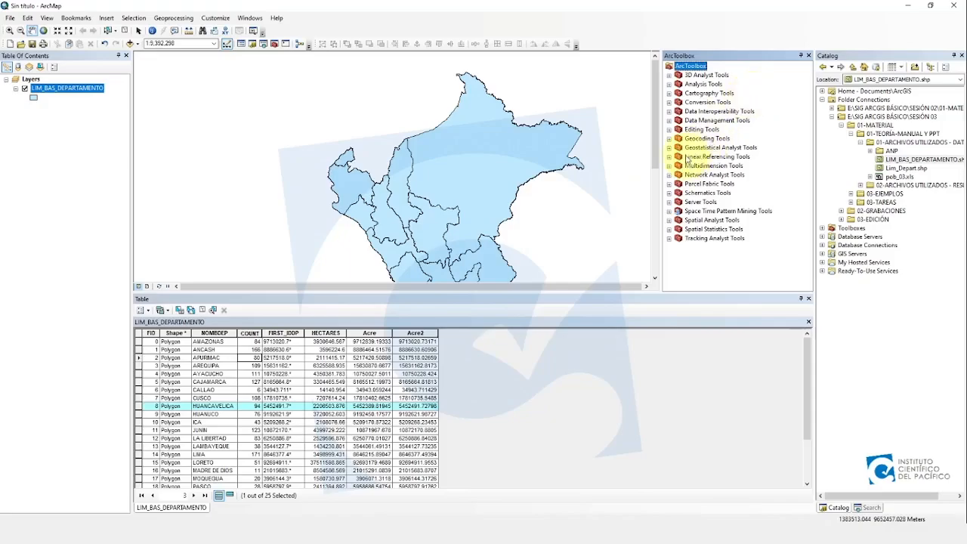
click(692, 56)
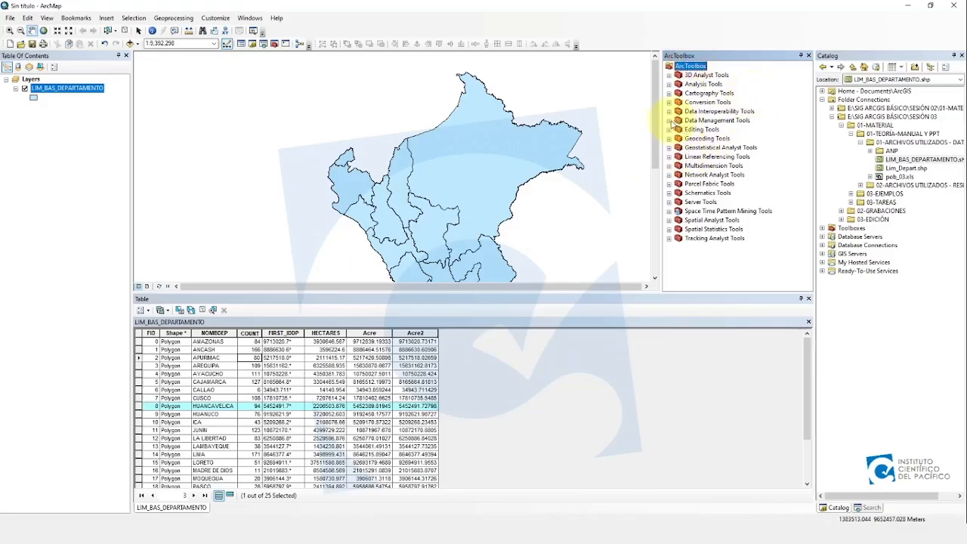
click(670, 121)
click(678, 139)
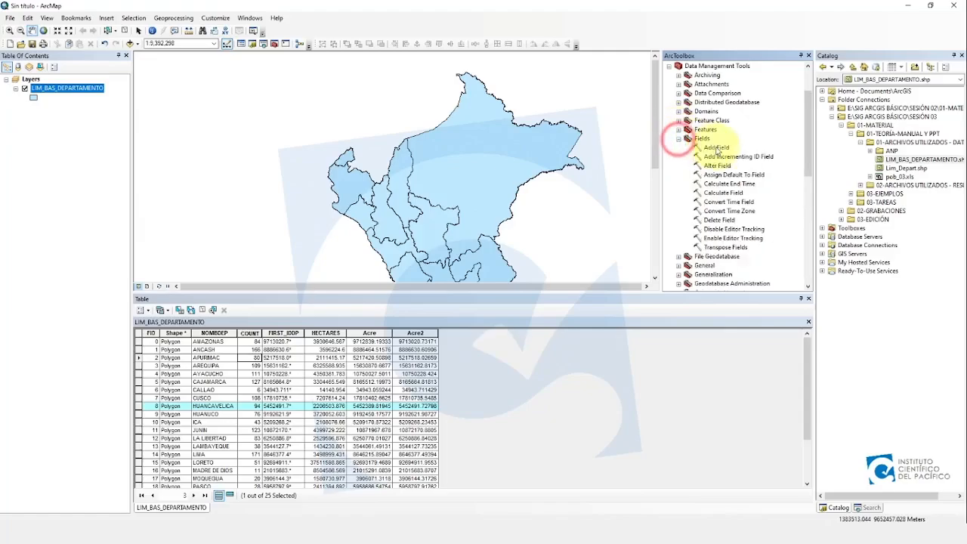
click(716, 148)
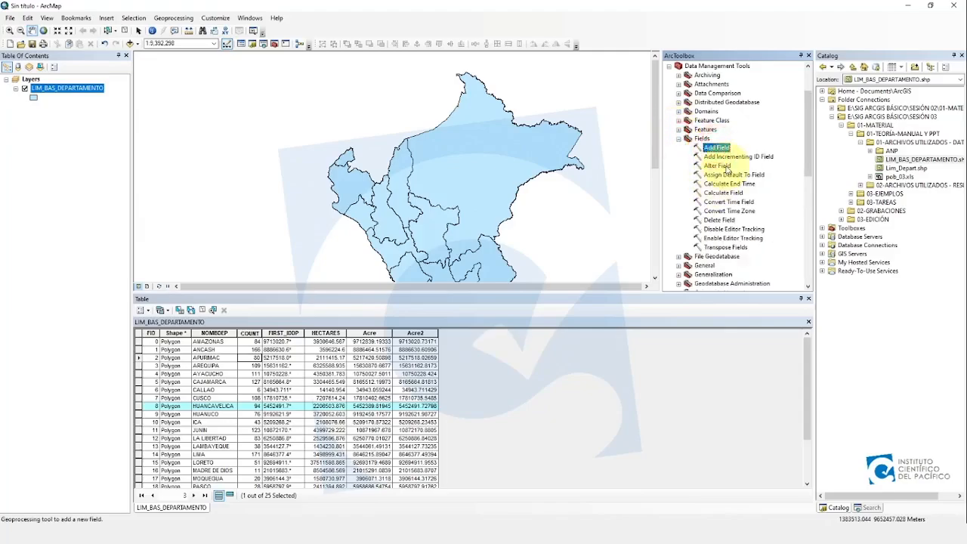
- Search the geoprocessing tools for "add field (data management)"
click(870, 508)
click(890, 83)
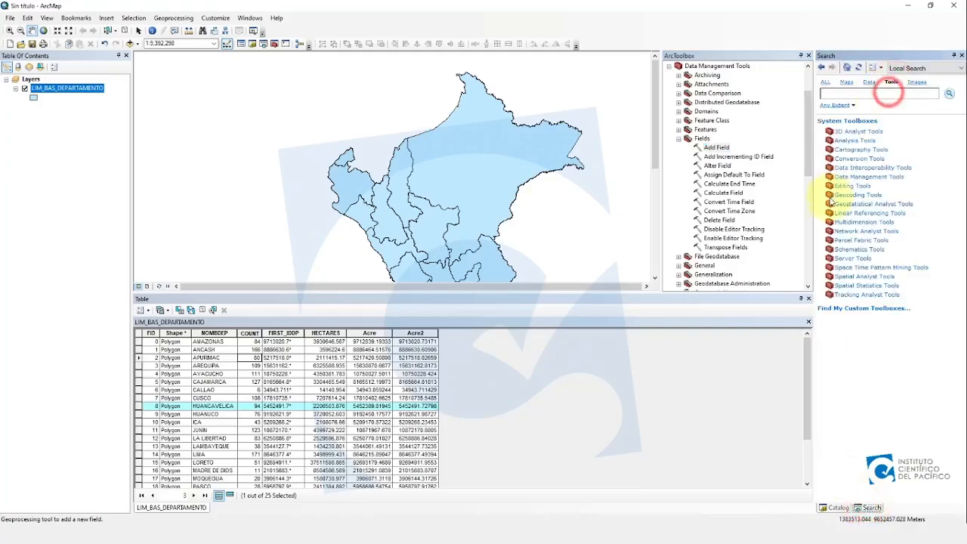
text(add fi)
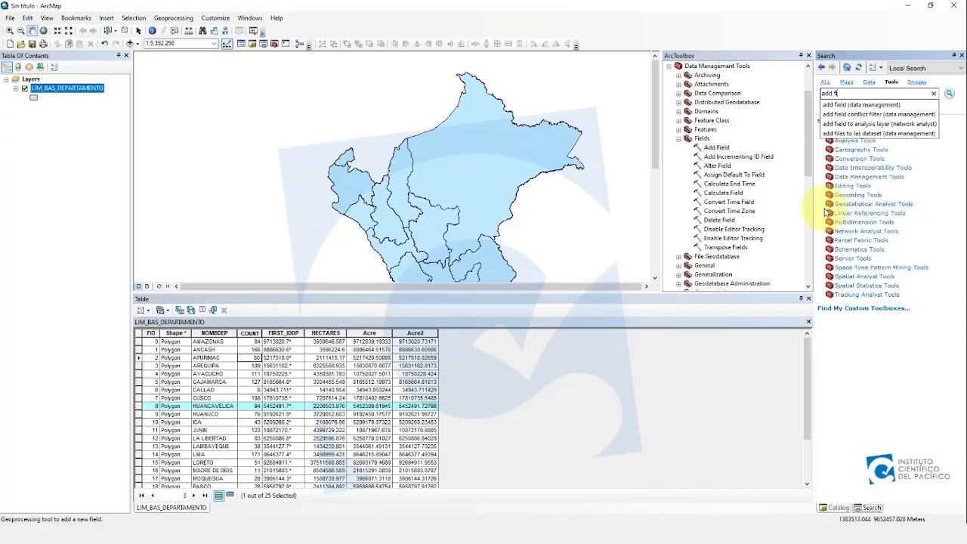
click(861, 104)
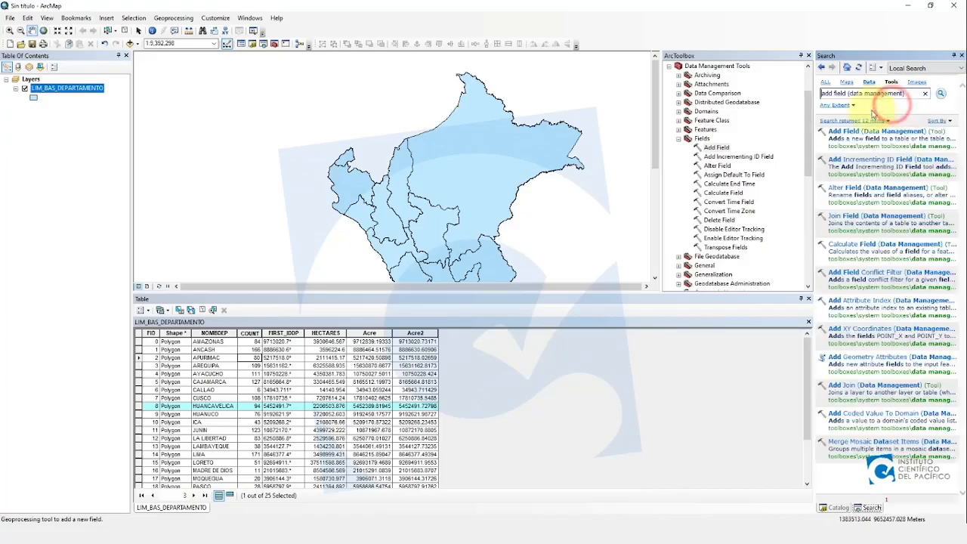
- Start adding a new field to the LIM_BAS_DEPARTAMENTO attribute table and name it Capital
click(529, 387)
click(321, 365)
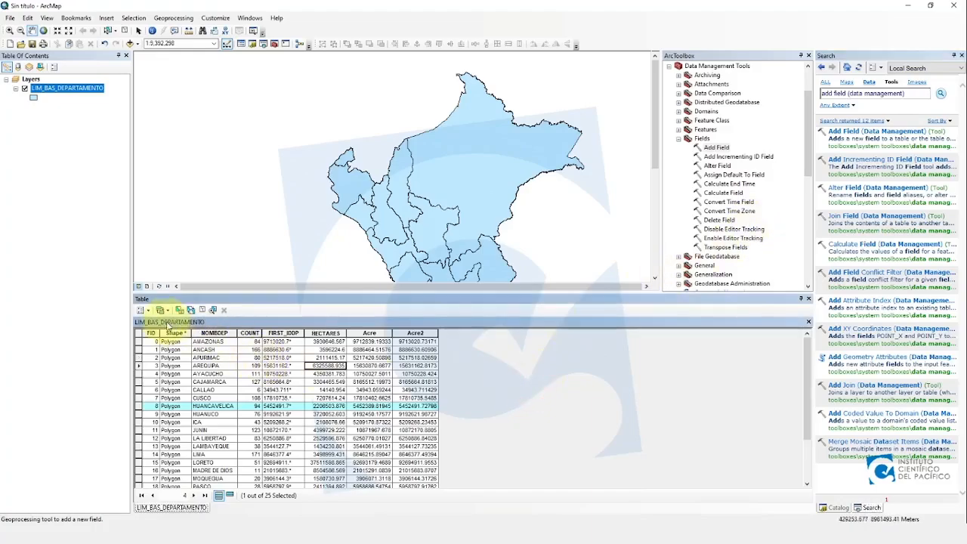
click(141, 310)
click(179, 140)
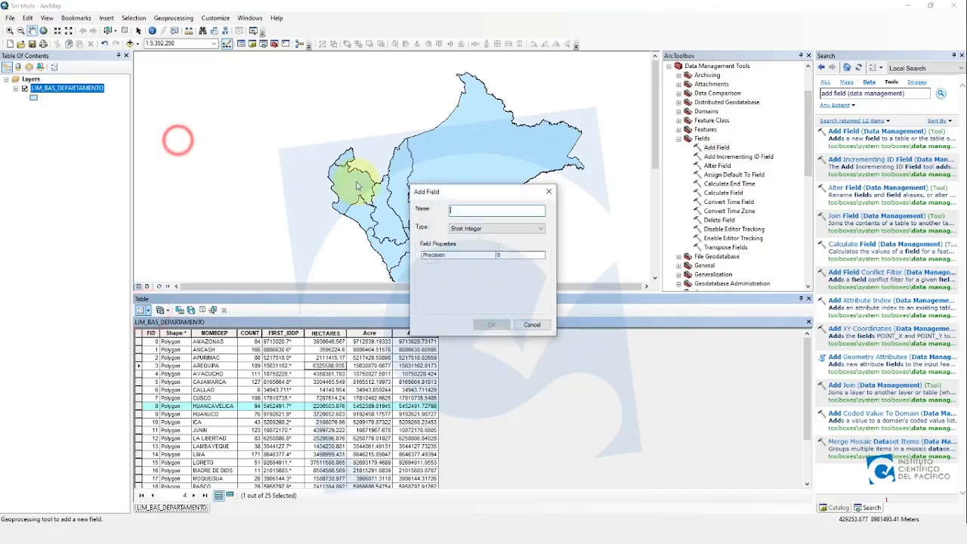
drag(448, 190, 415, 79)
click(427, 112)
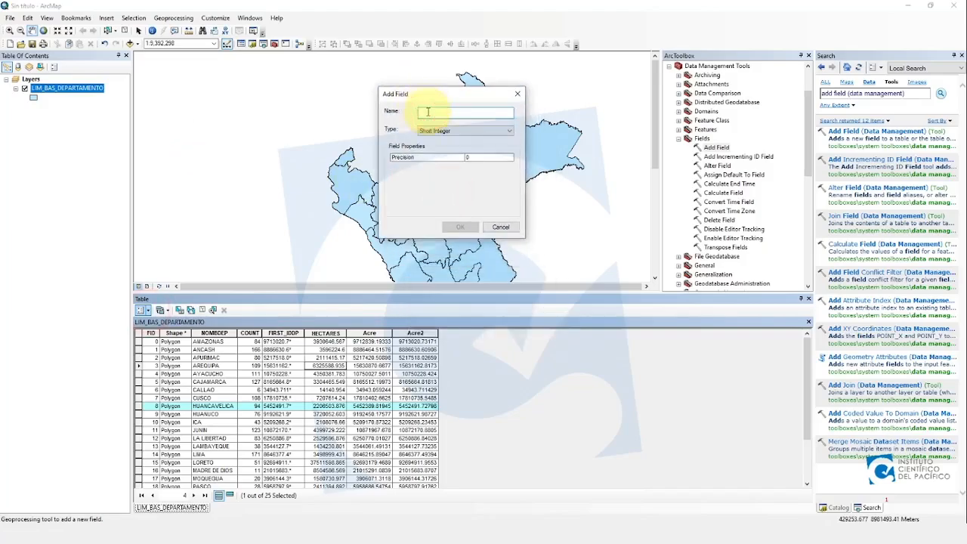
click(438, 130)
click(453, 152)
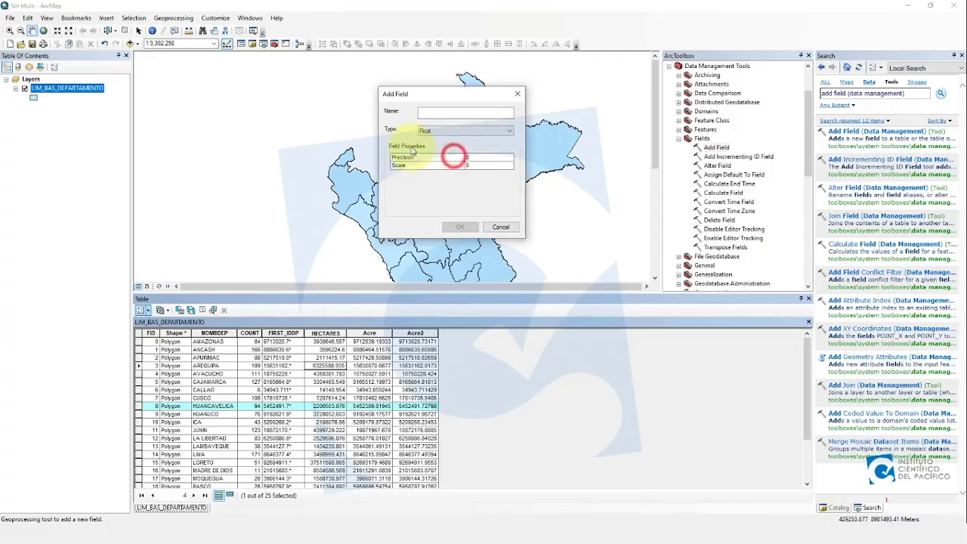
click(471, 157)
click(438, 164)
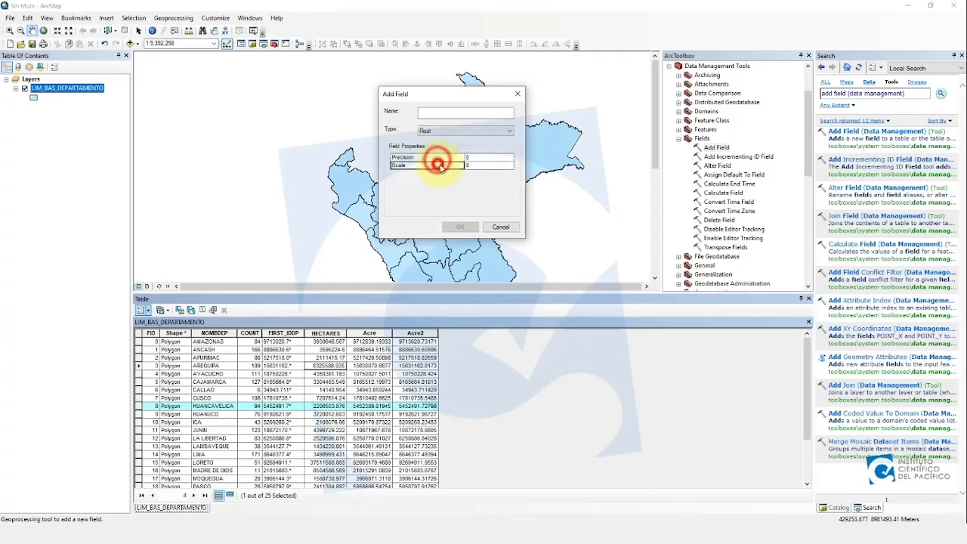
click(445, 112)
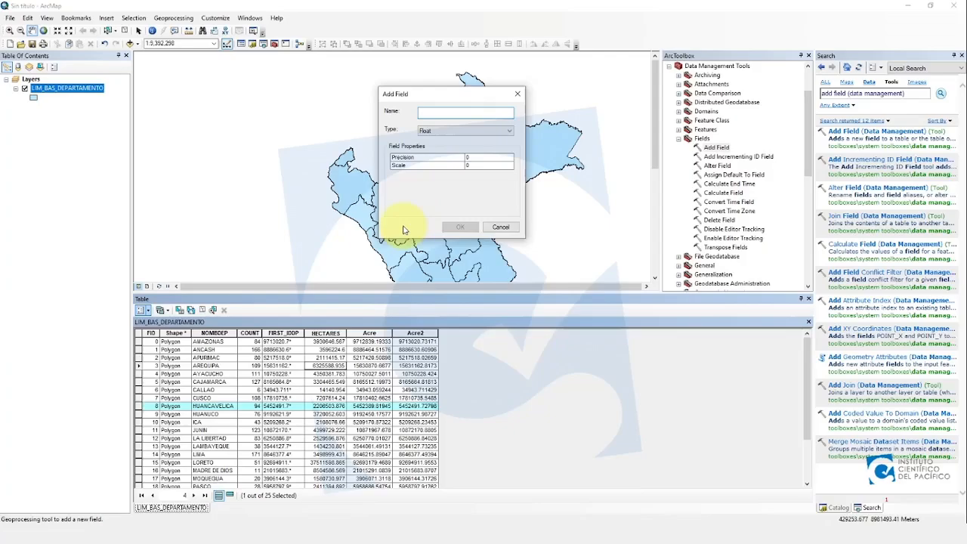
text(Capital)
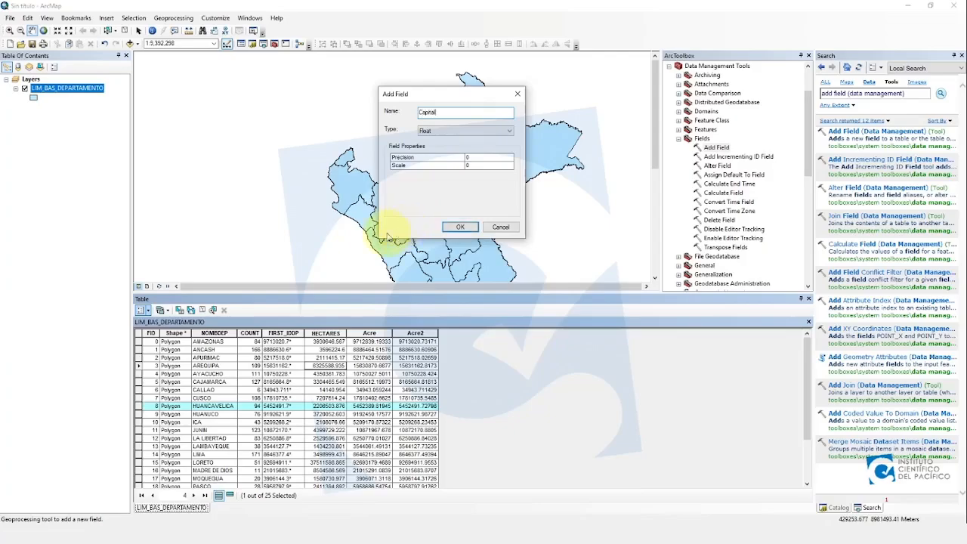
- Set the Capital field's type to Text with a length of 50, create it and check the new column
click(445, 130)
click(438, 166)
click(486, 155)
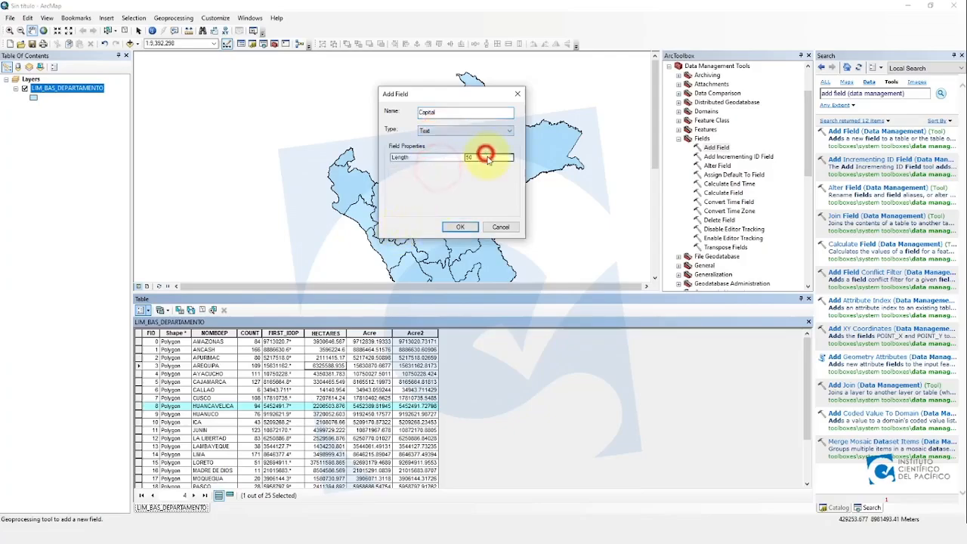
drag(475, 159, 462, 161)
text(70)
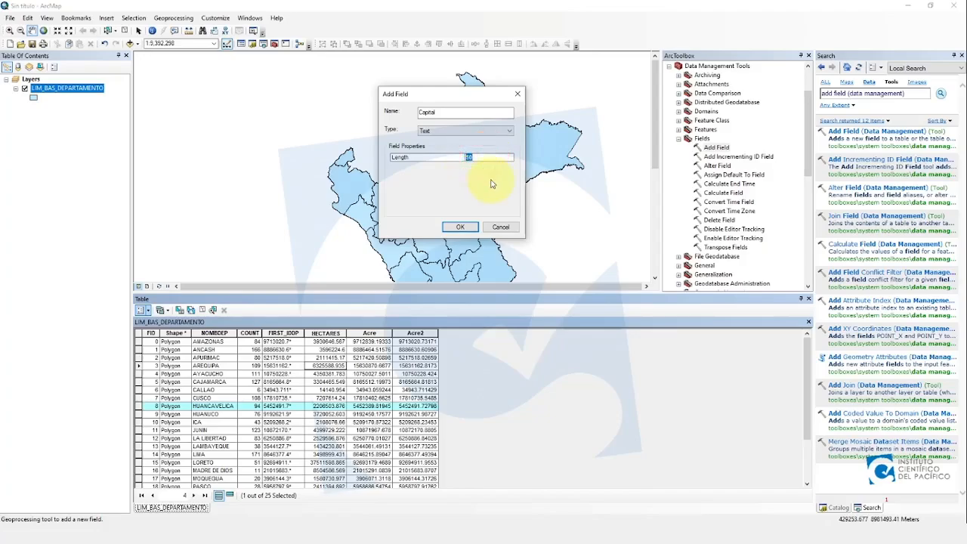
key(BackSpace)
key(BackSpace)
text(80)
key(BackSpace)
key(BackSpace)
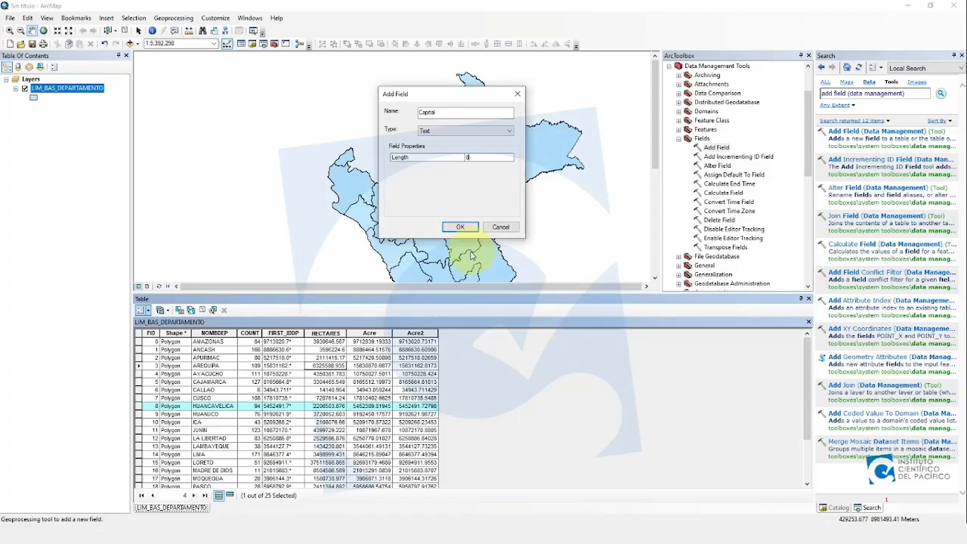
double_click(472, 158)
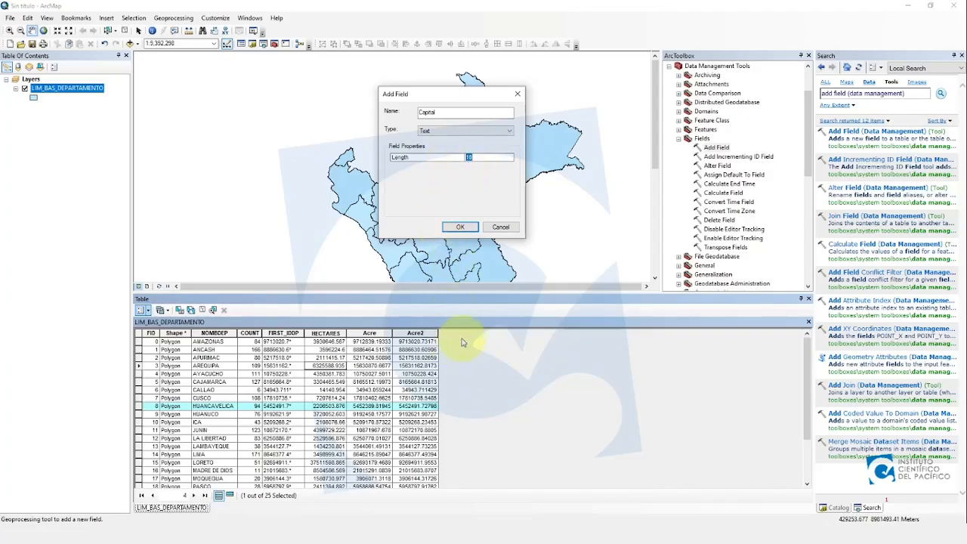
text(50)
click(456, 227)
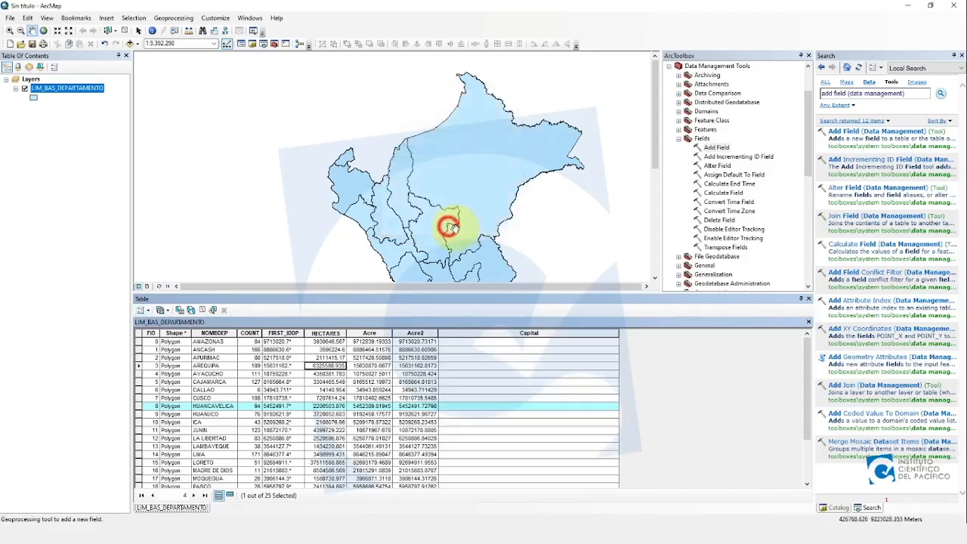
click(512, 334)
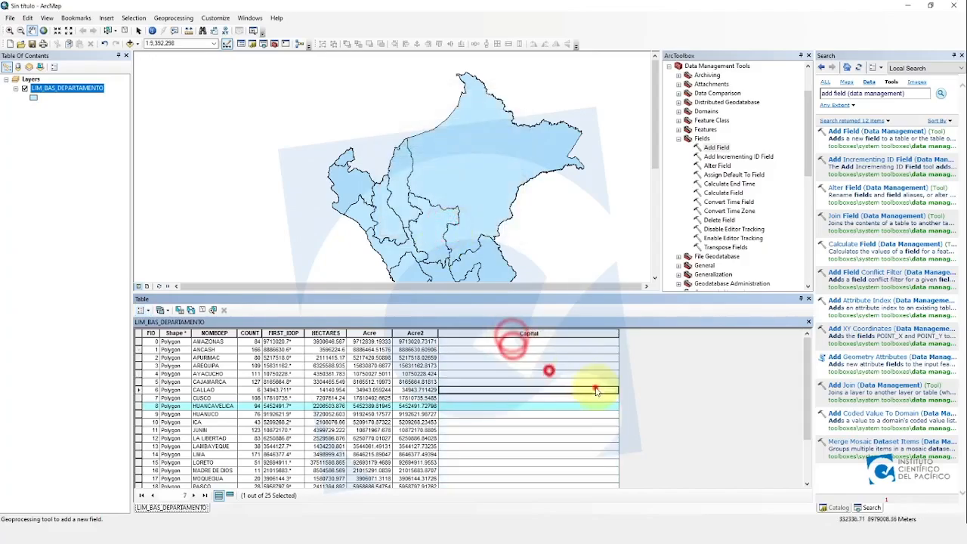
click(522, 414)
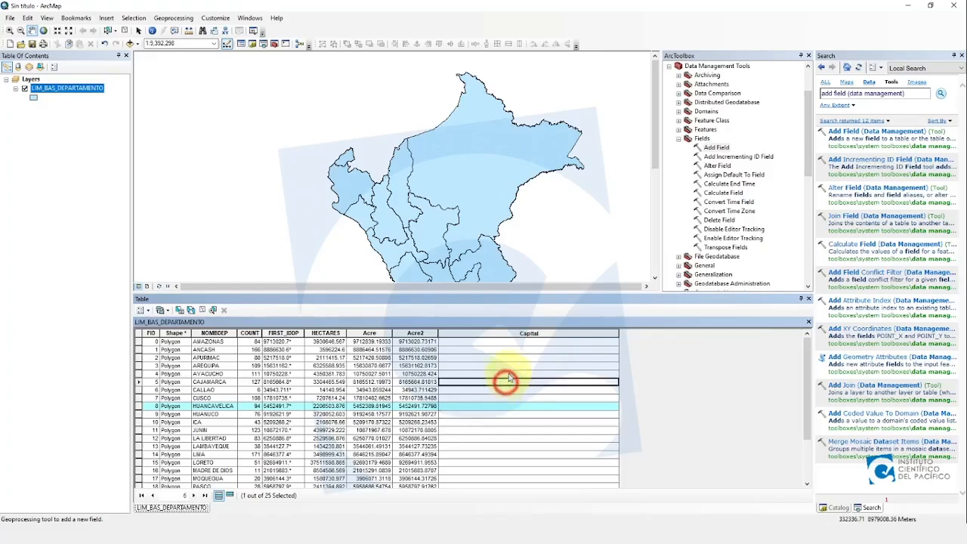
click(514, 342)
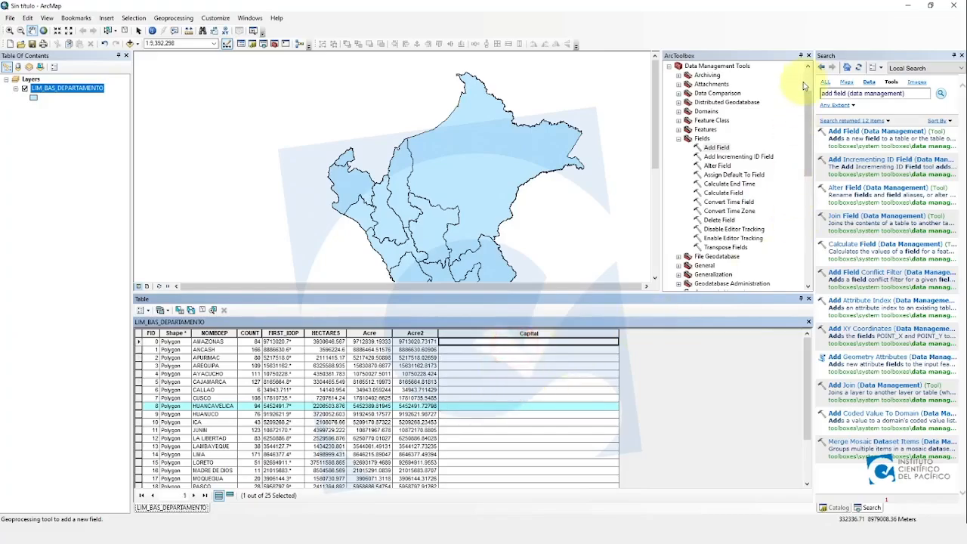
click(851, 134)
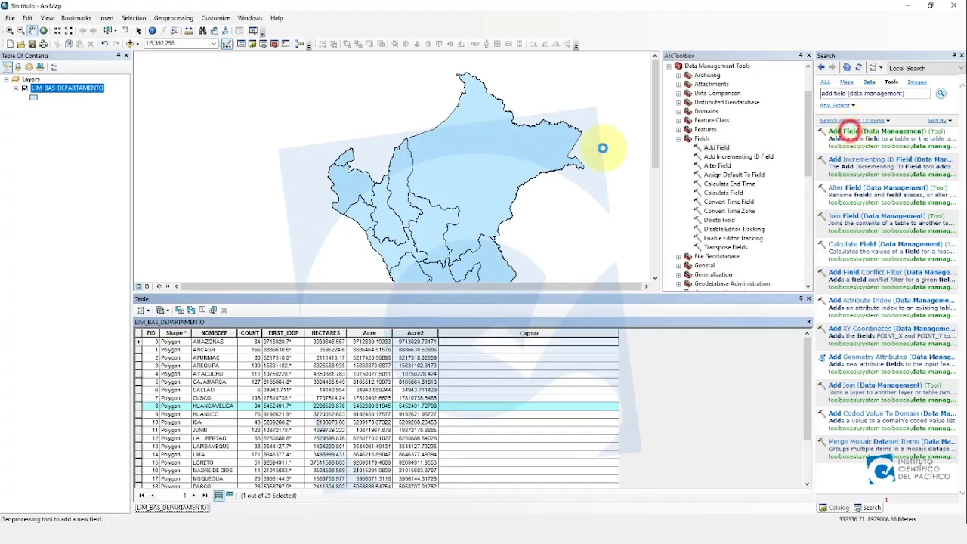
drag(578, 167, 504, 106)
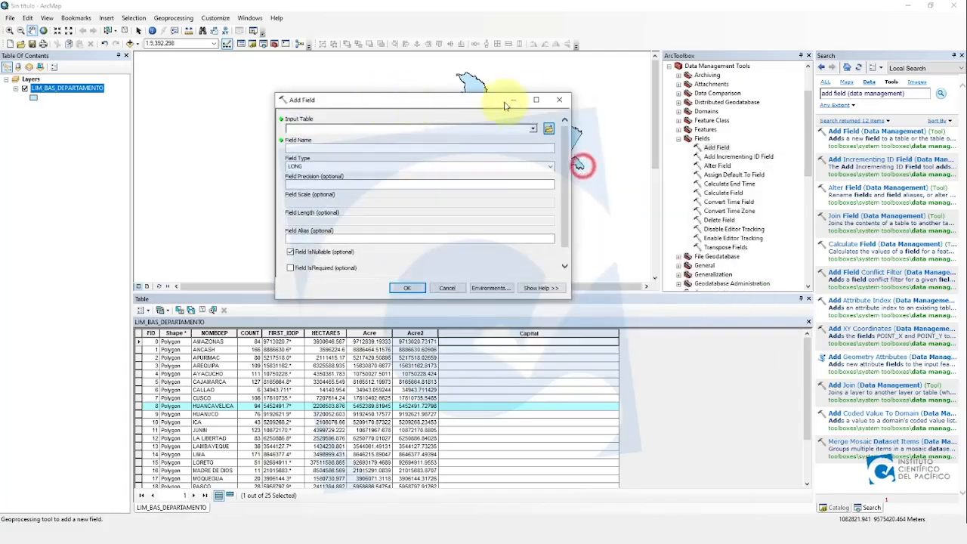
click(559, 99)
- Open the Add Field tool from the Fields toolset and place its dialog over the map
click(716, 148)
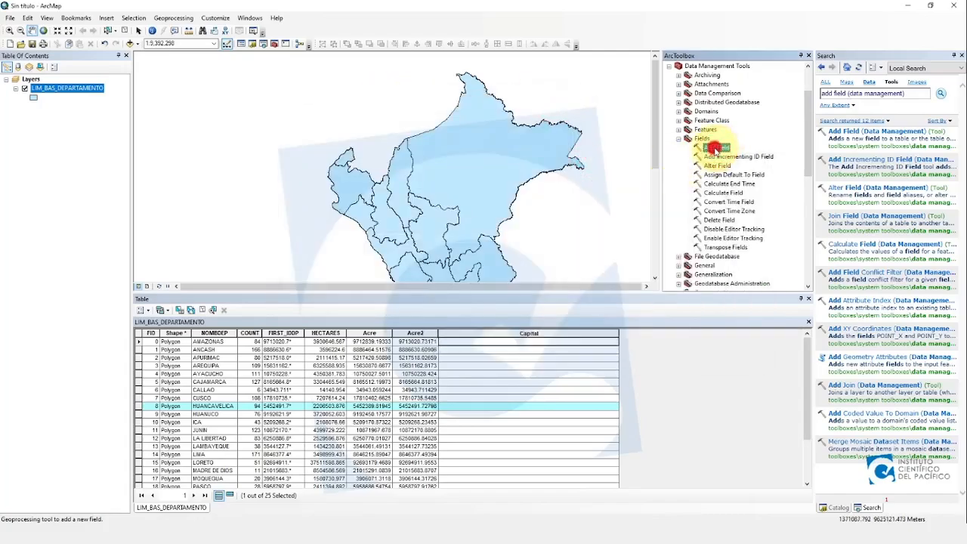
double_click(716, 147)
drag(435, 97, 351, 78)
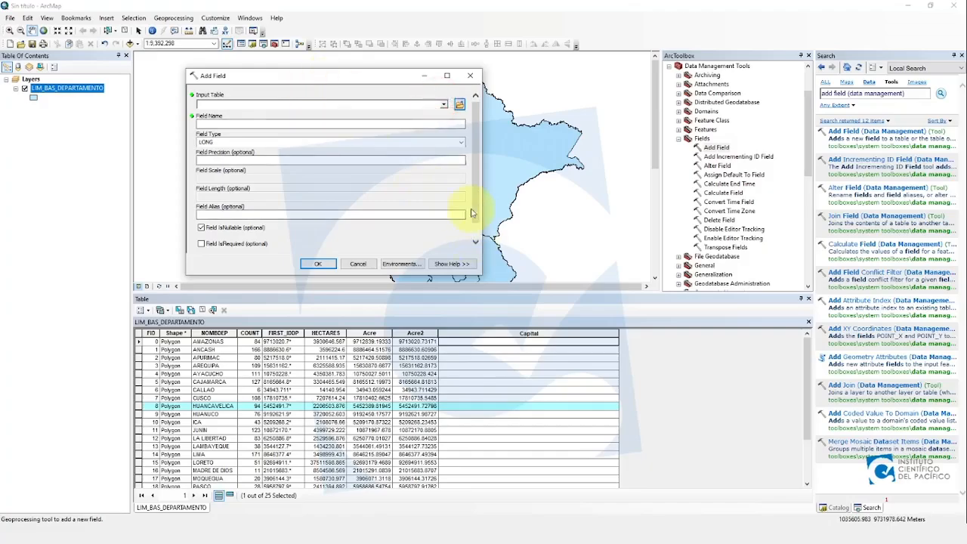
mouse_move(475, 206)
mouse_down()
mouse_move(475, 225)
mouse_move(475, 205)
mouse_up()
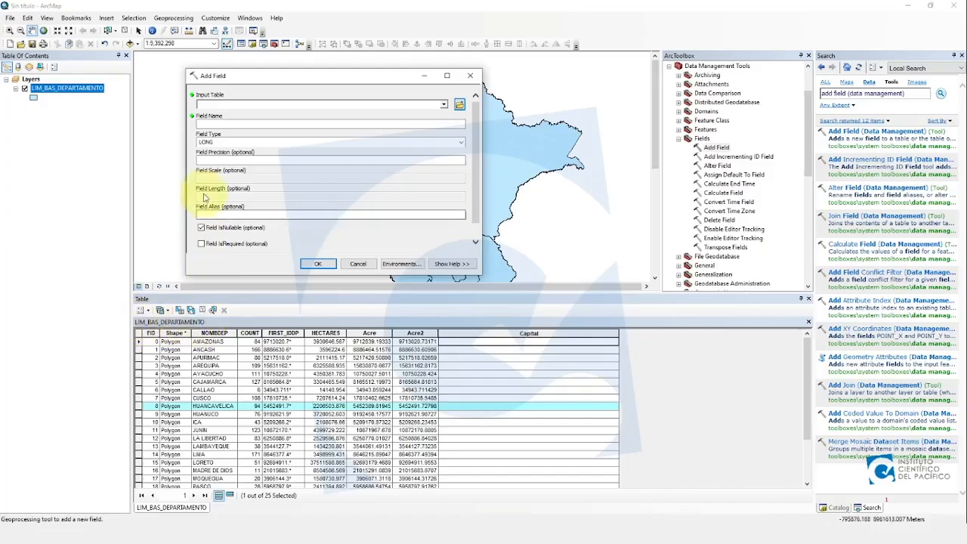
double_click(250, 74)
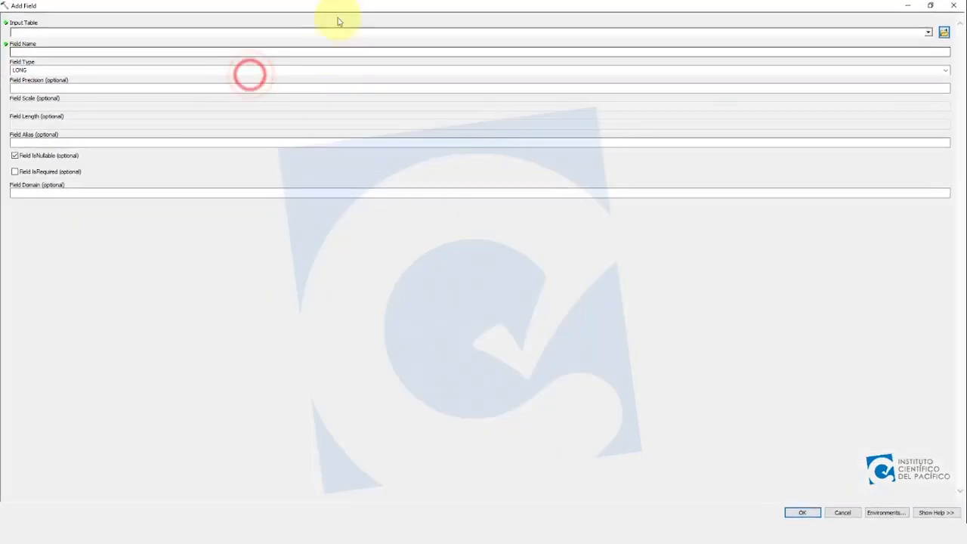
double_click(340, 7)
drag(375, 78, 435, 83)
- Check which map layers the Add Field tool offers as its input table
click(504, 108)
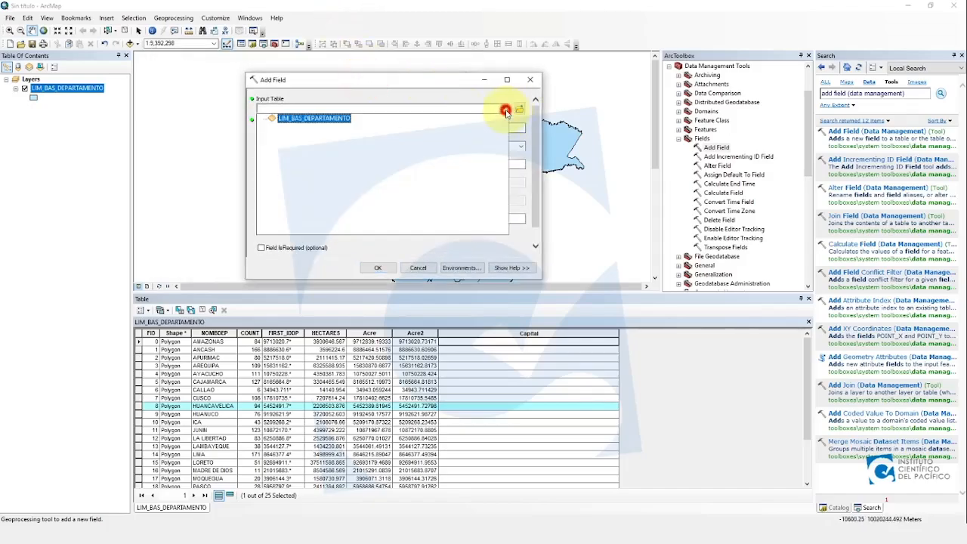
click(506, 112)
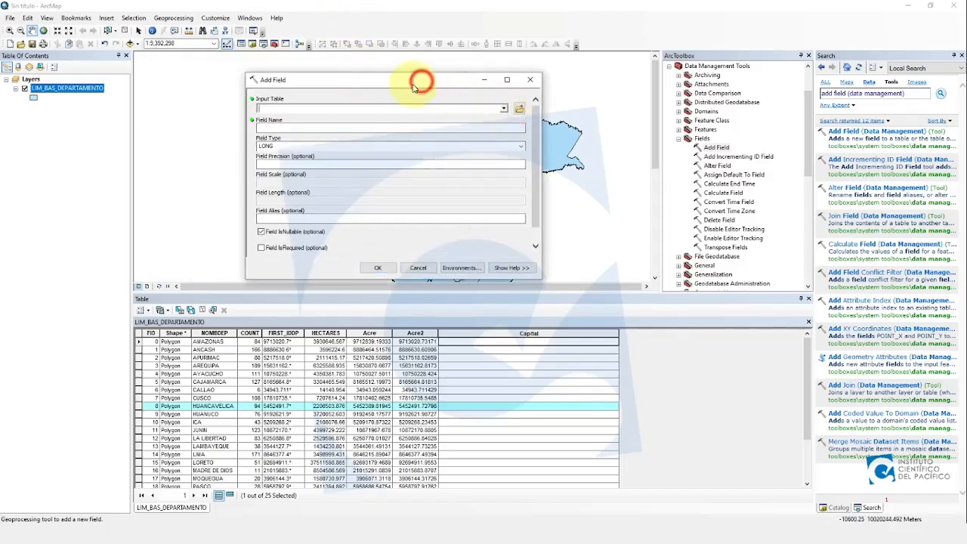
drag(414, 87, 414, 72)
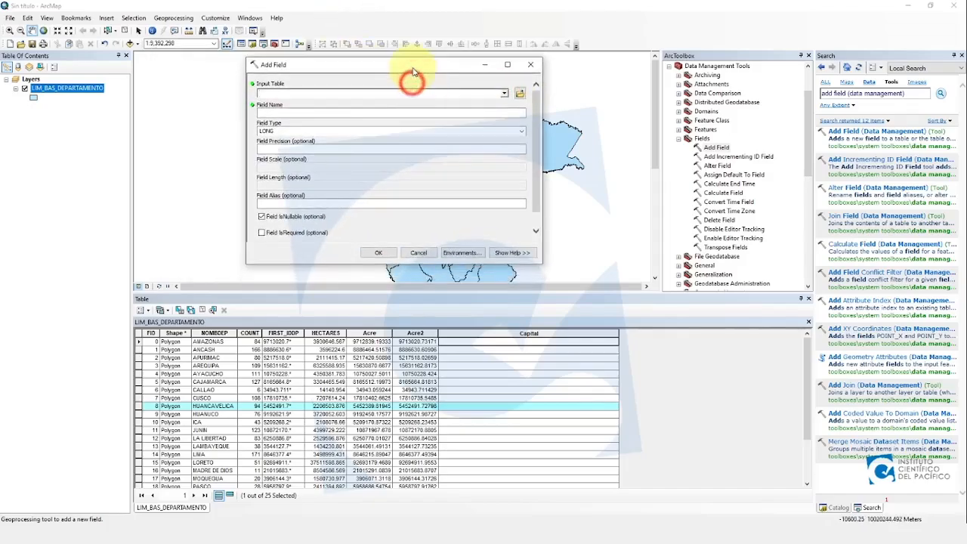
click(486, 90)
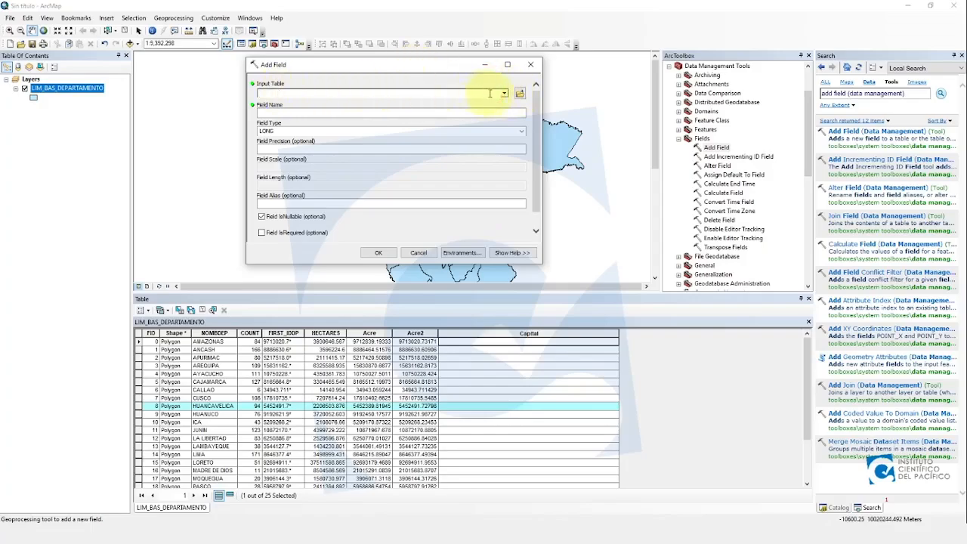
click(504, 95)
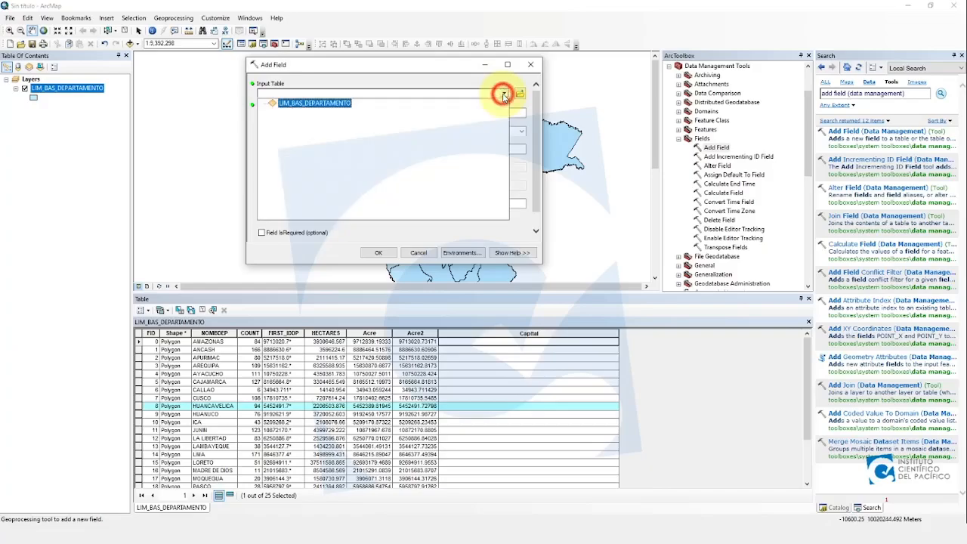
click(306, 94)
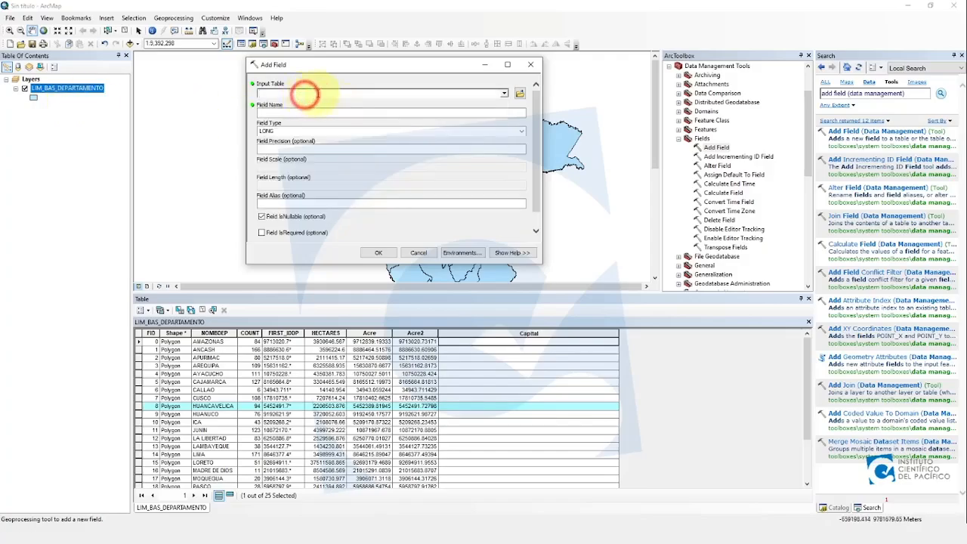
click(519, 93)
double_click(304, 115)
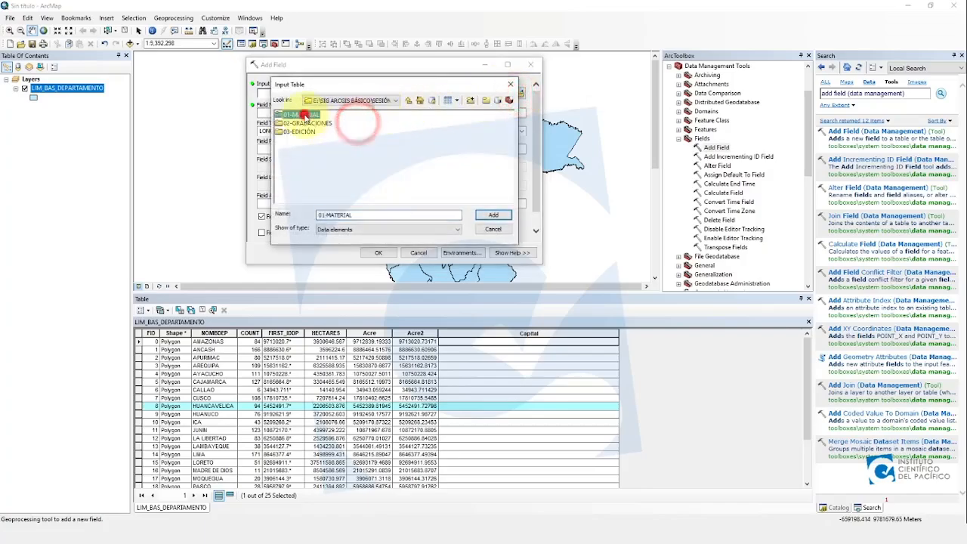
double_click(304, 115)
double_click(306, 115)
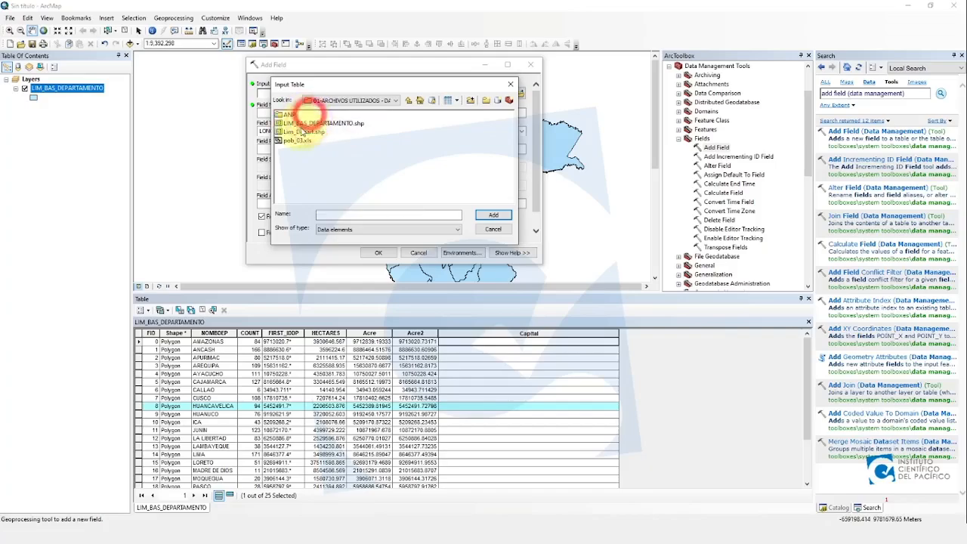
click(307, 133)
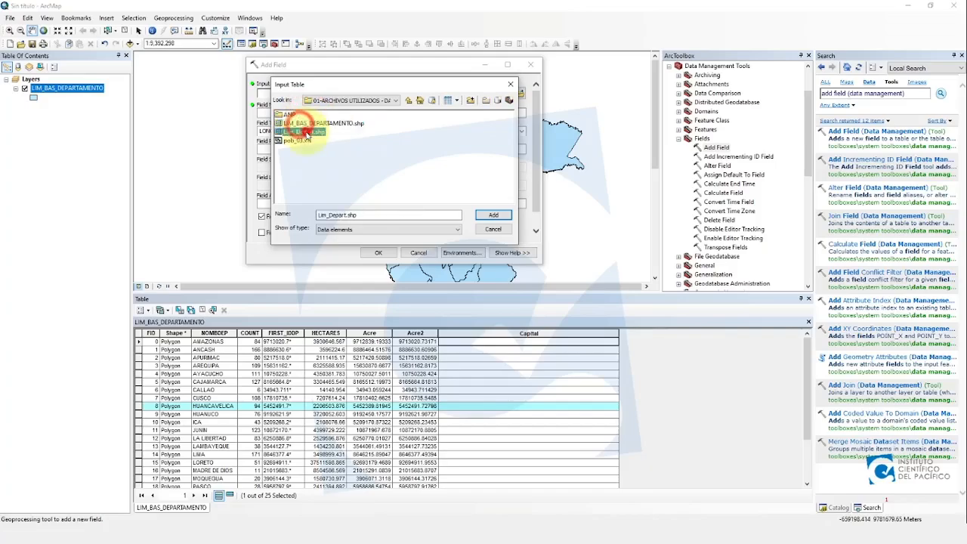
click(511, 84)
- Choose LIM_BAS_DEPARTAMENTO as the input table, name the new field km2 and set its type to DOUBLE
click(504, 93)
click(318, 100)
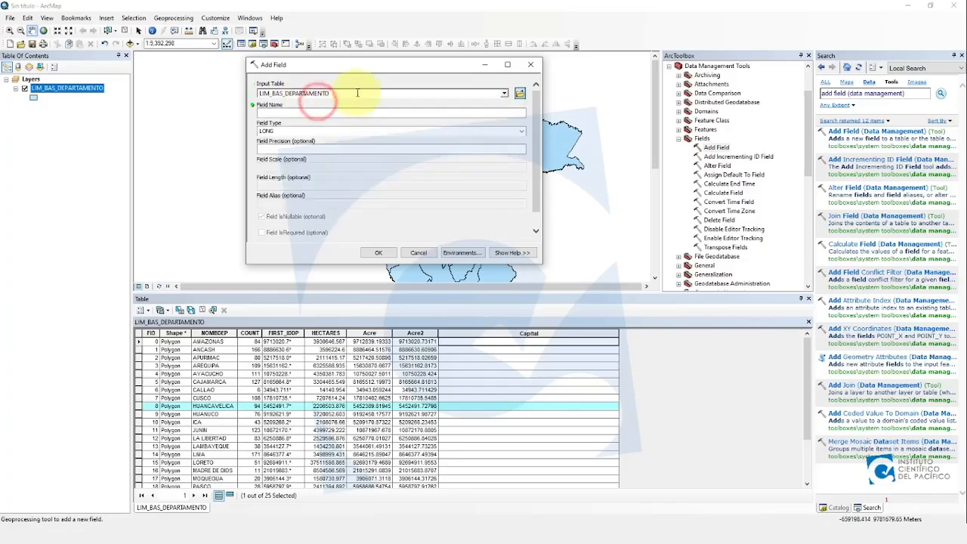
double_click(357, 92)
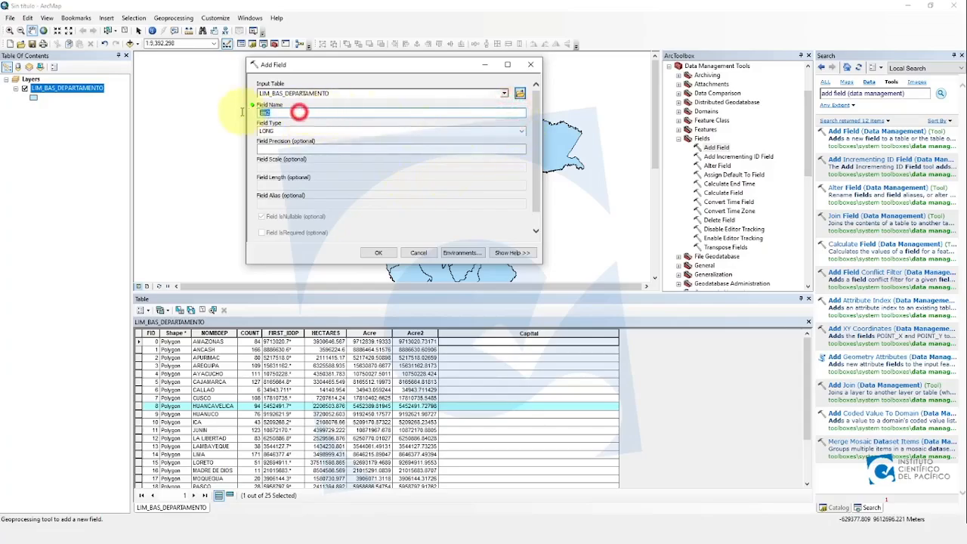
click(274, 112)
click(521, 131)
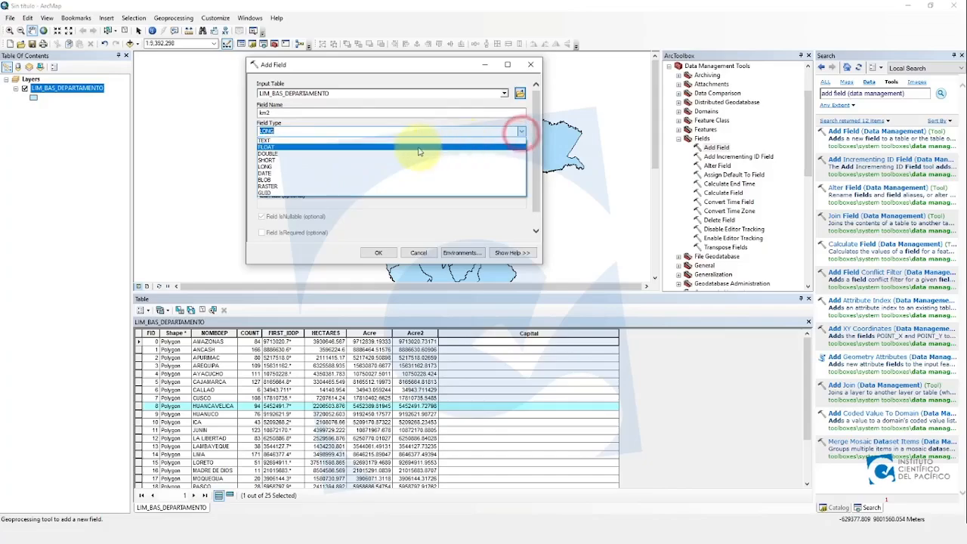
click(381, 154)
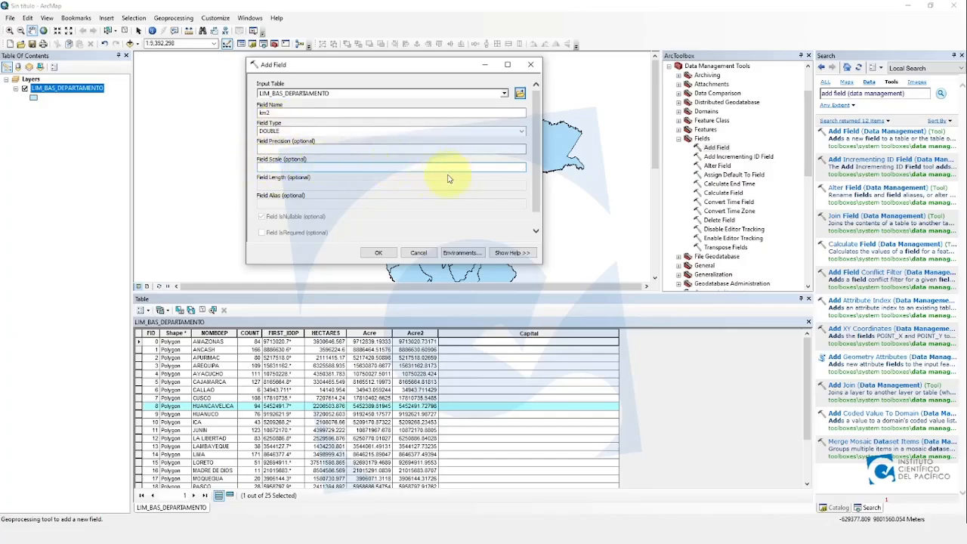
- Try the SHORT type for the km2 field and return to DOUBLE
click(520, 131)
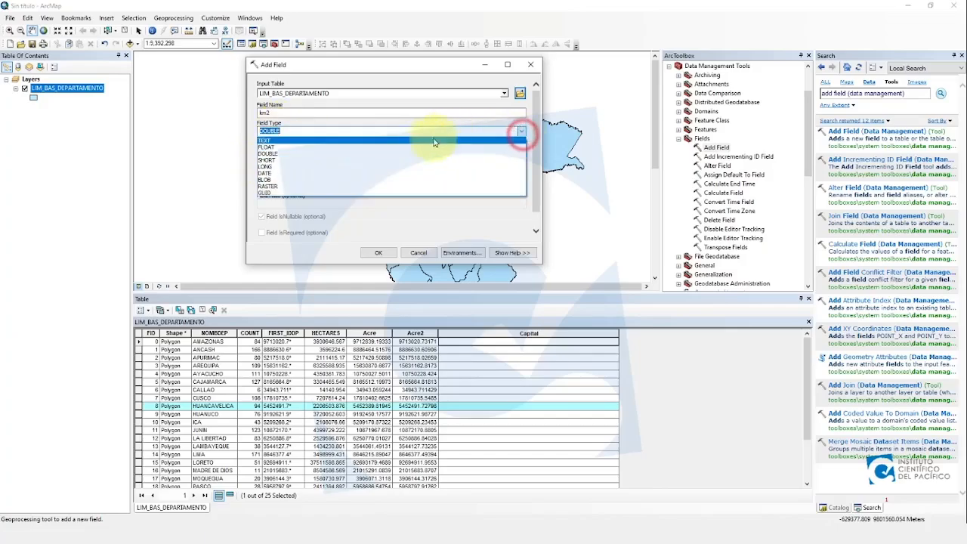
click(358, 157)
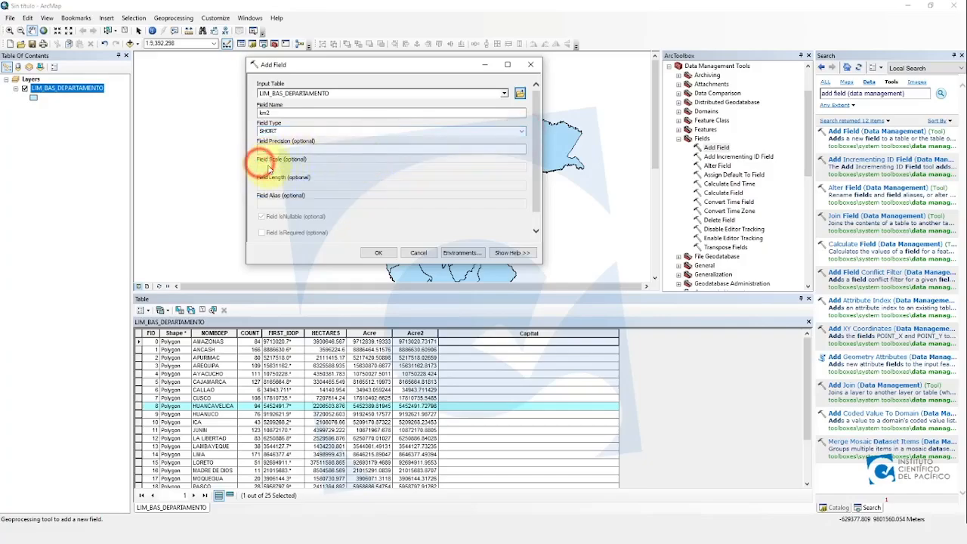
click(520, 130)
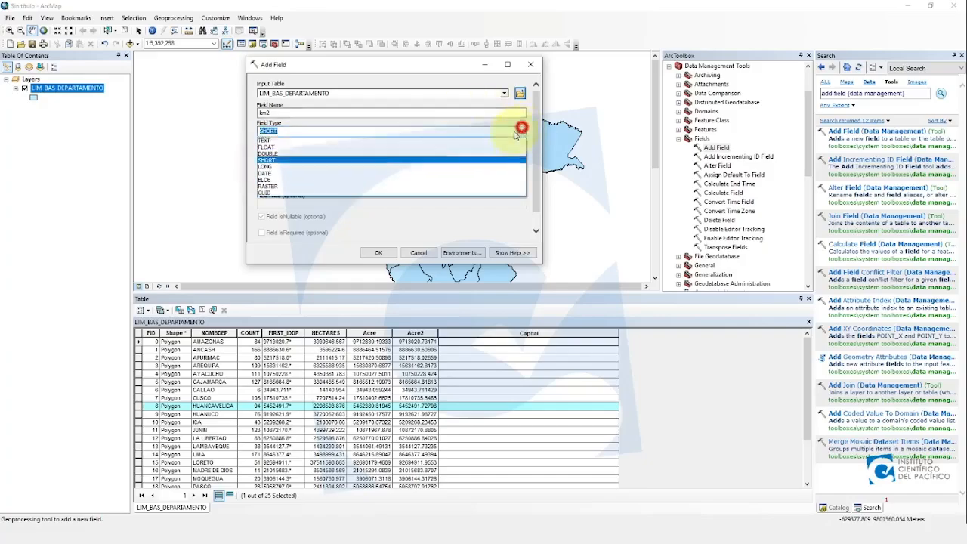
click(319, 155)
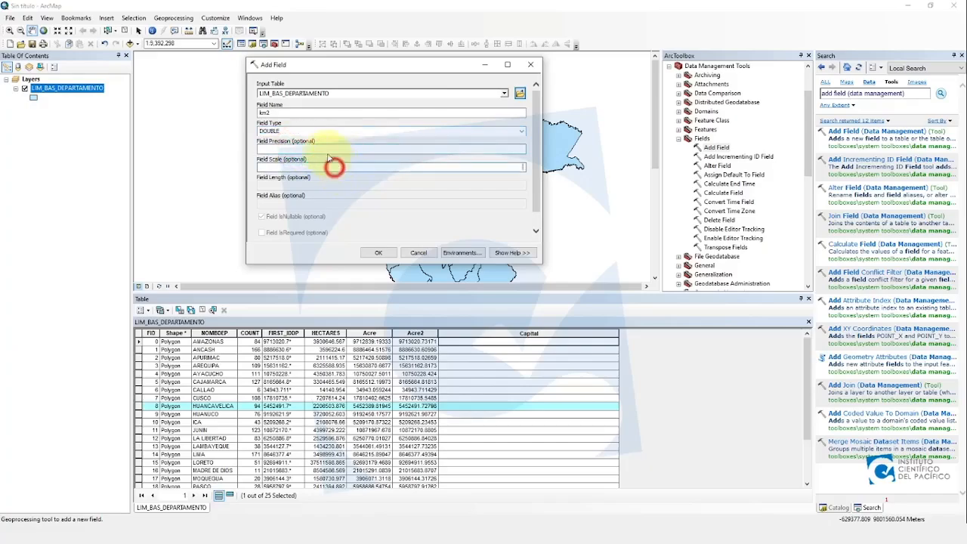
- Create the km2 field with precision and scale left blank
click(323, 150)
click(405, 235)
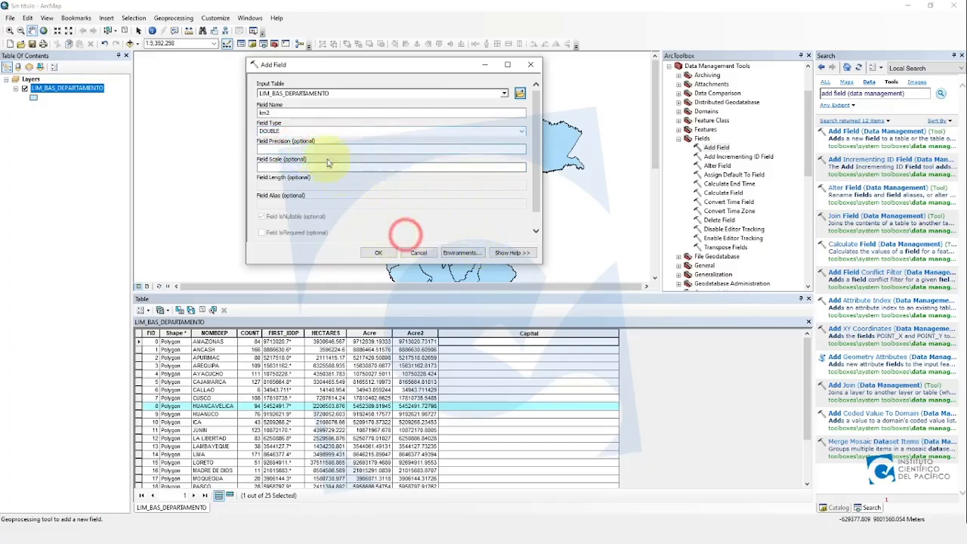
click(381, 254)
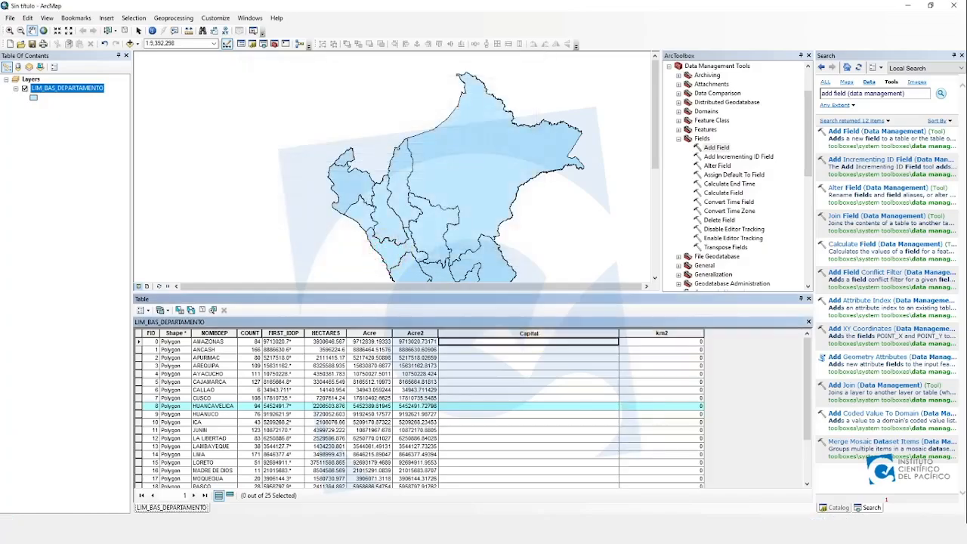
- Examine the values of the new km2 column across the department rows
click(662, 332)
click(663, 373)
click(696, 348)
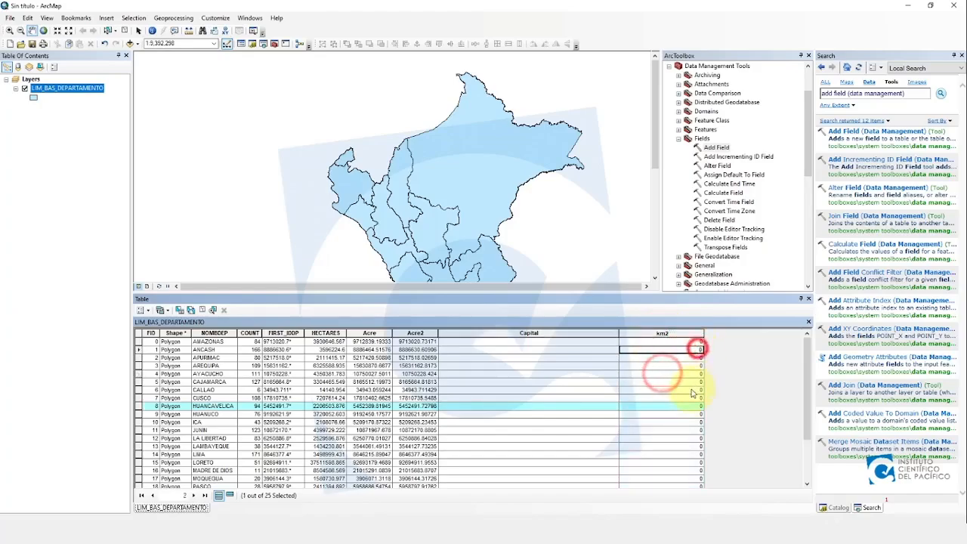
click(687, 389)
click(686, 421)
click(687, 380)
click(690, 348)
click(676, 400)
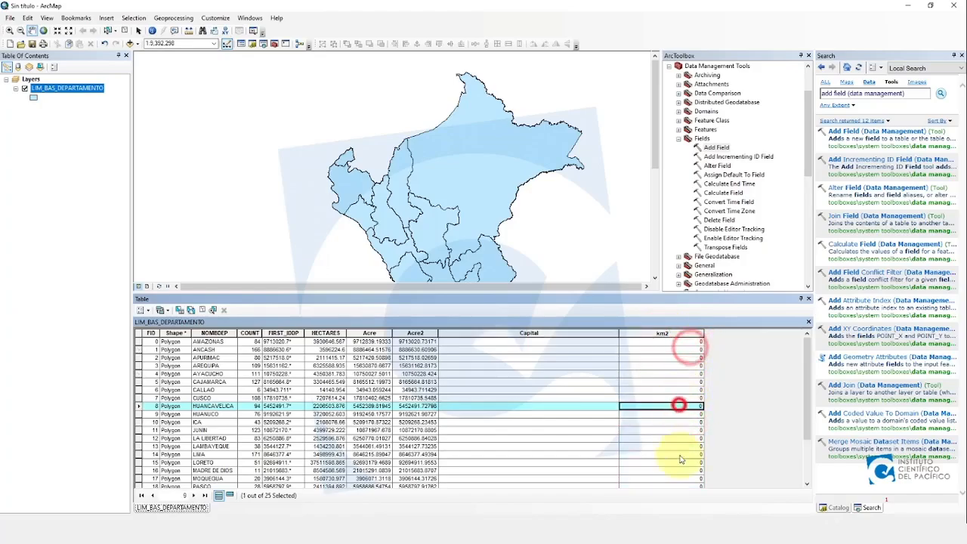
click(673, 453)
click(672, 392)
click(661, 333)
click(656, 371)
click(555, 388)
- Clear the row selection and fit the width of the Capital column to its heading
click(202, 309)
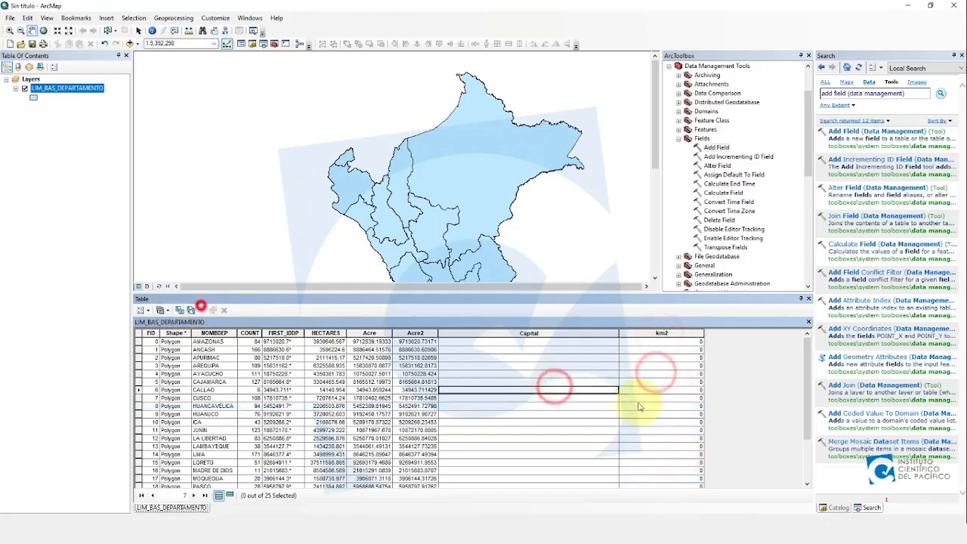
click(667, 405)
double_click(620, 334)
click(582, 369)
click(569, 355)
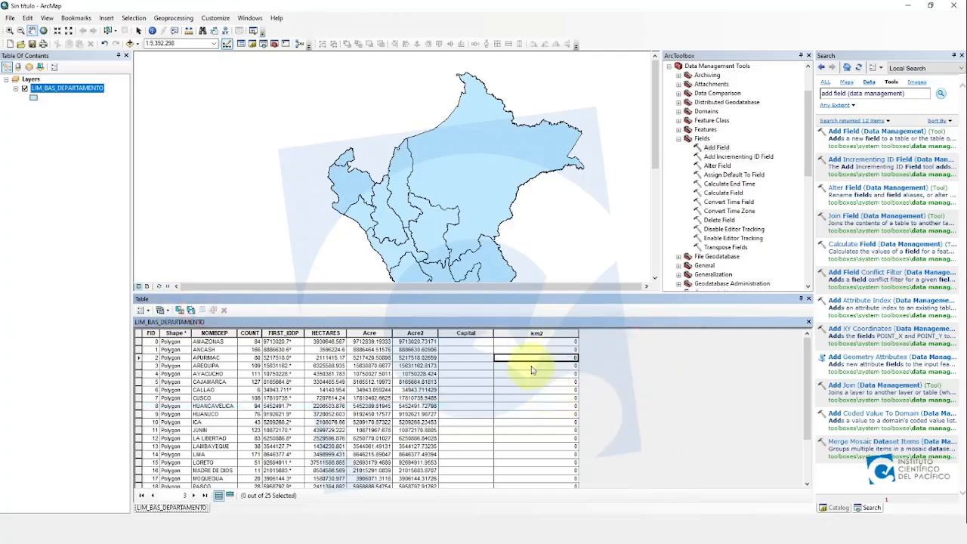
- Compare the cells of the Capital and km2 columns in the attribute table
click(479, 333)
click(518, 334)
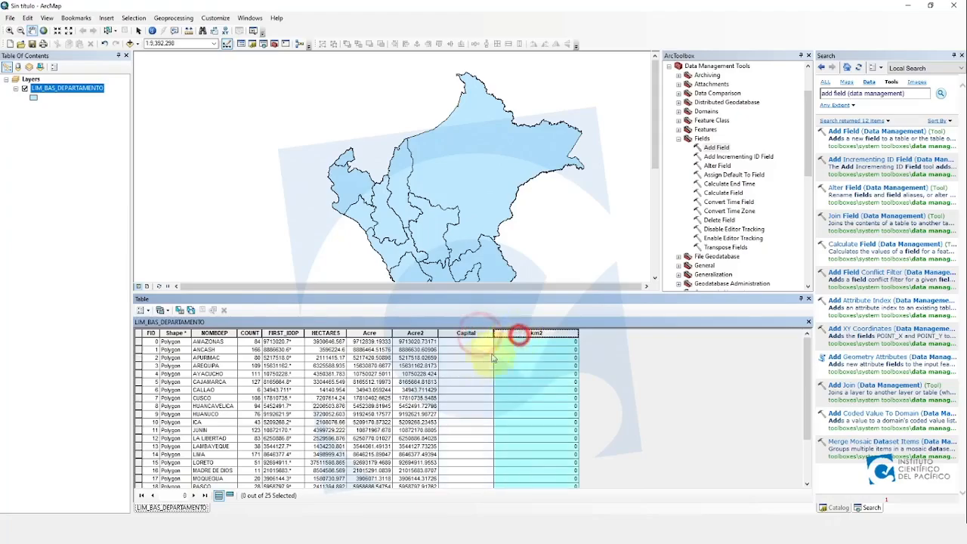
click(461, 367)
click(525, 368)
click(480, 372)
click(516, 375)
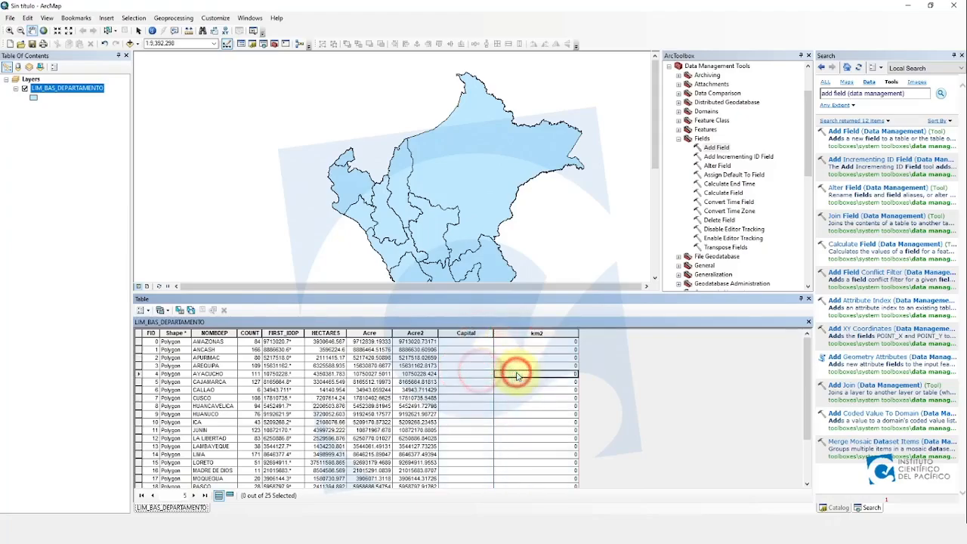
click(469, 366)
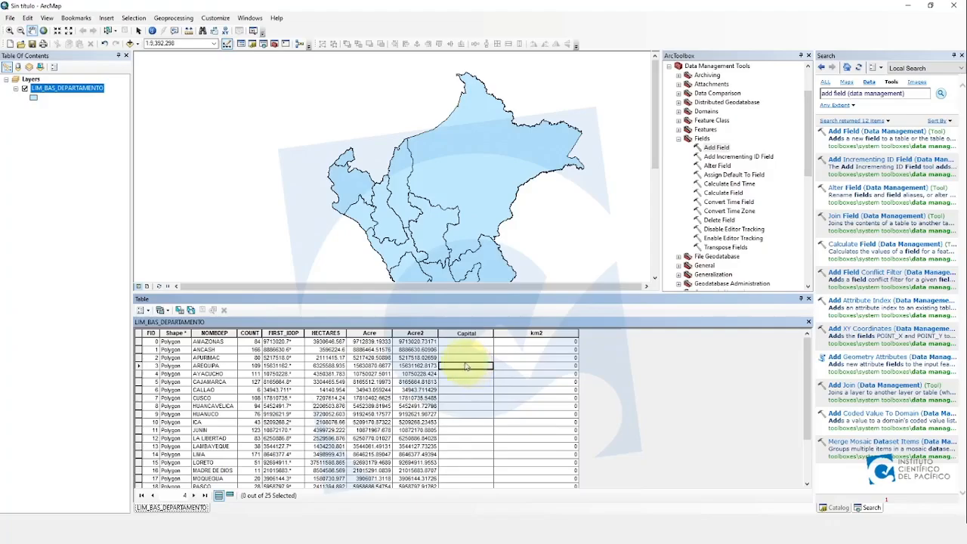
click(215, 333)
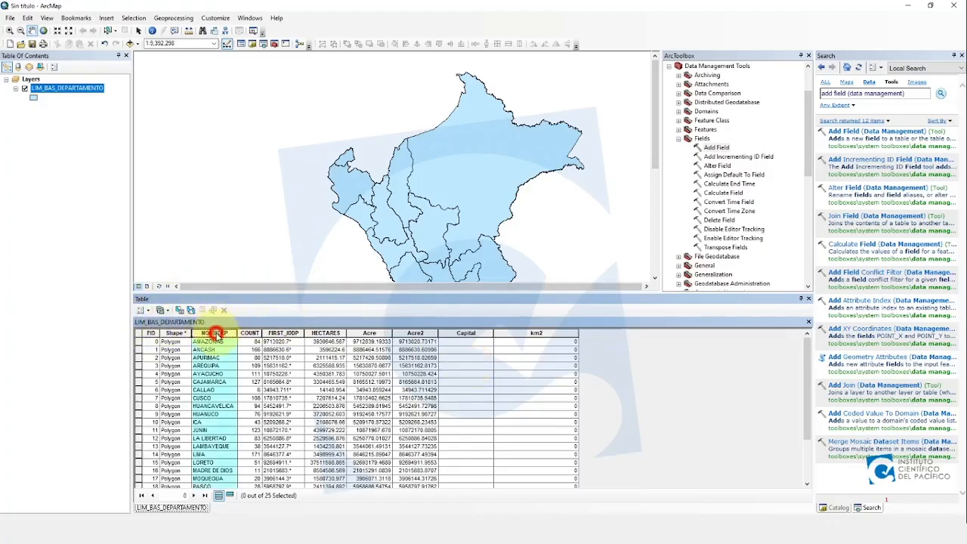
right_click(216, 335)
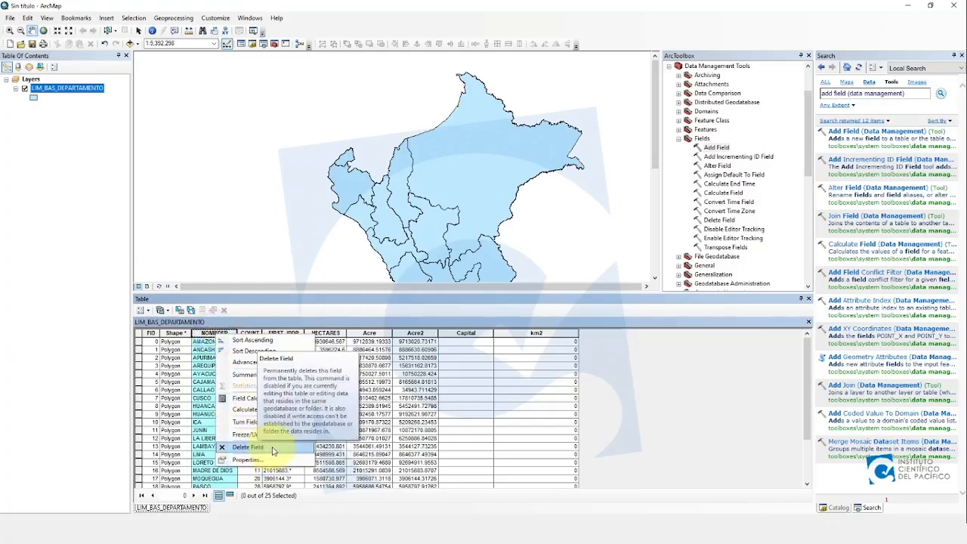
click(350, 384)
click(466, 333)
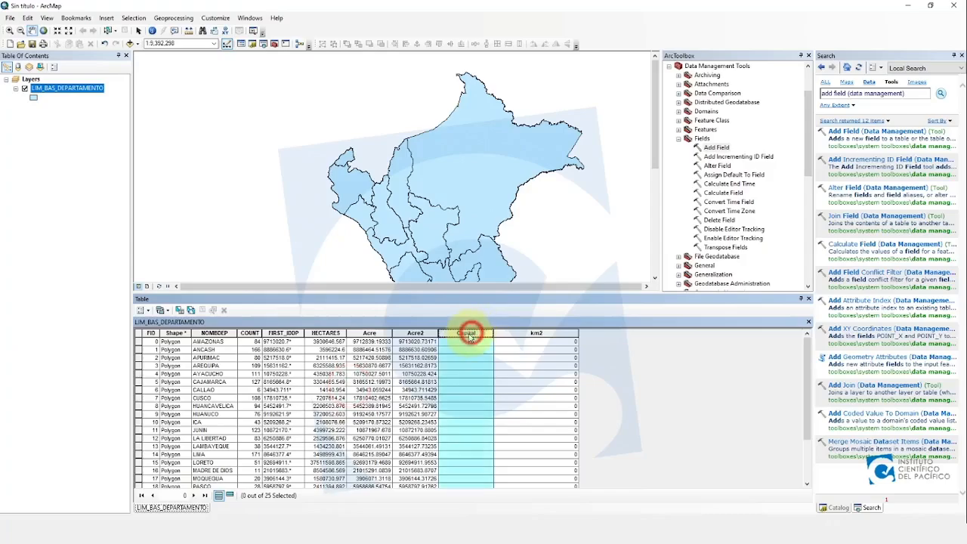
right_click(468, 335)
click(501, 446)
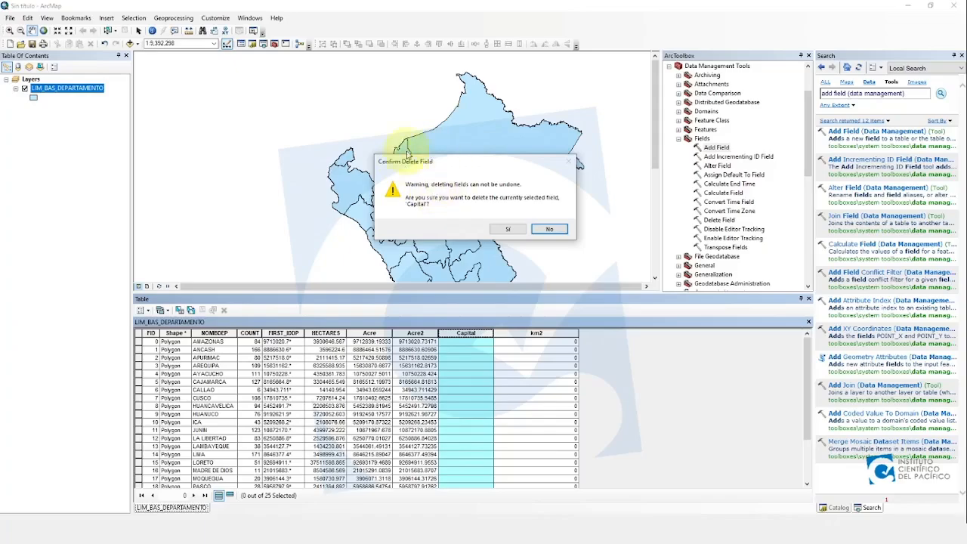
click(508, 229)
click(472, 369)
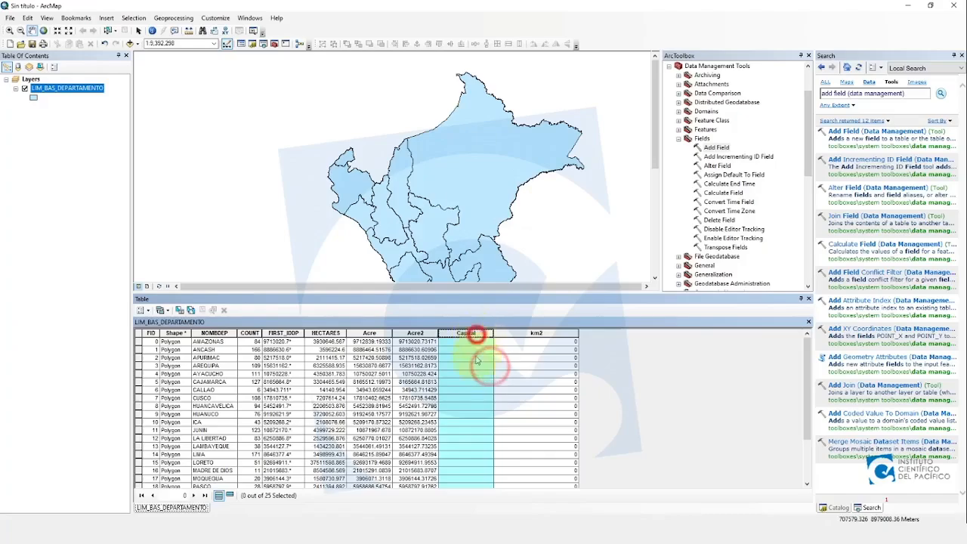
- Delete the Capital field from the departments attribute table and confirm the permanent deletion
right_click(476, 336)
click(508, 446)
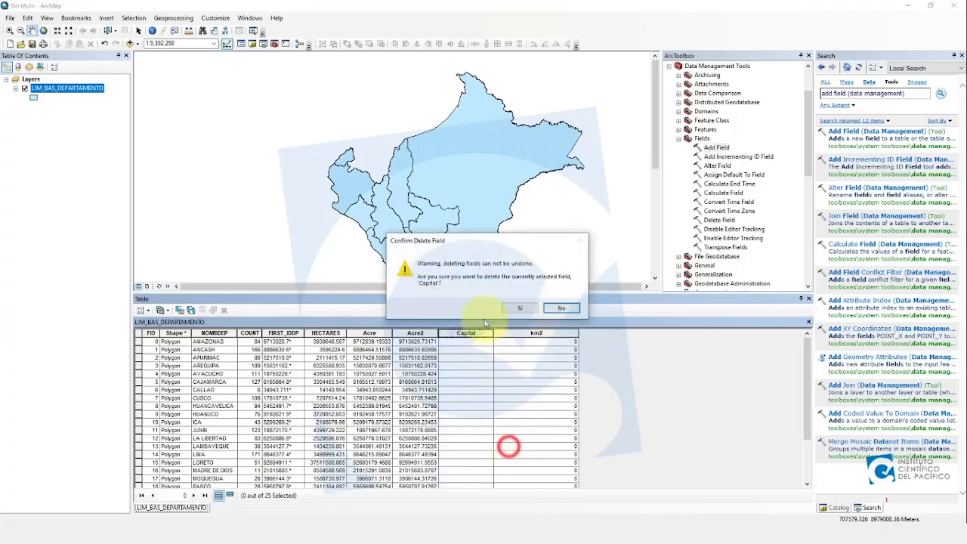
click(514, 309)
- Examine the cells of the HECTARES, Acre, Acre2 and km2 columns across the department rows
click(427, 357)
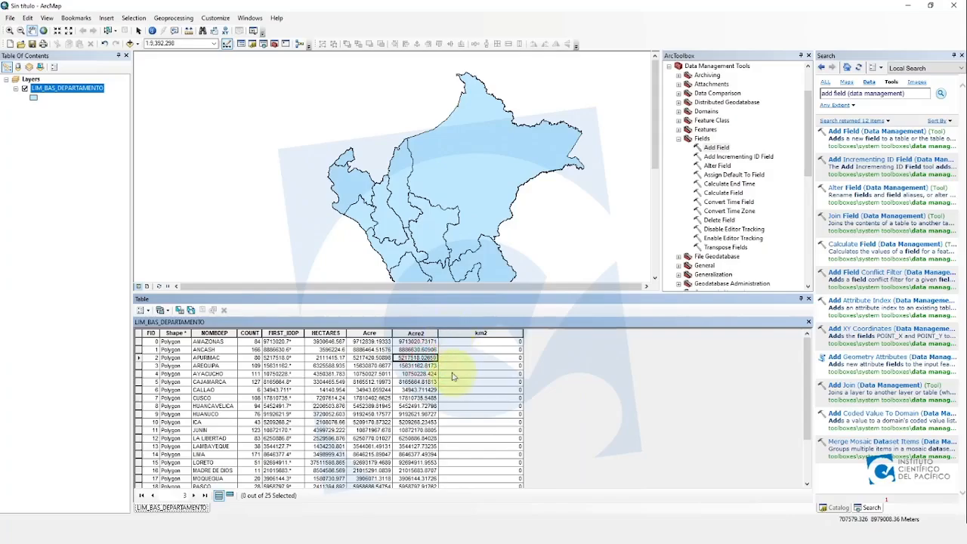
click(450, 358)
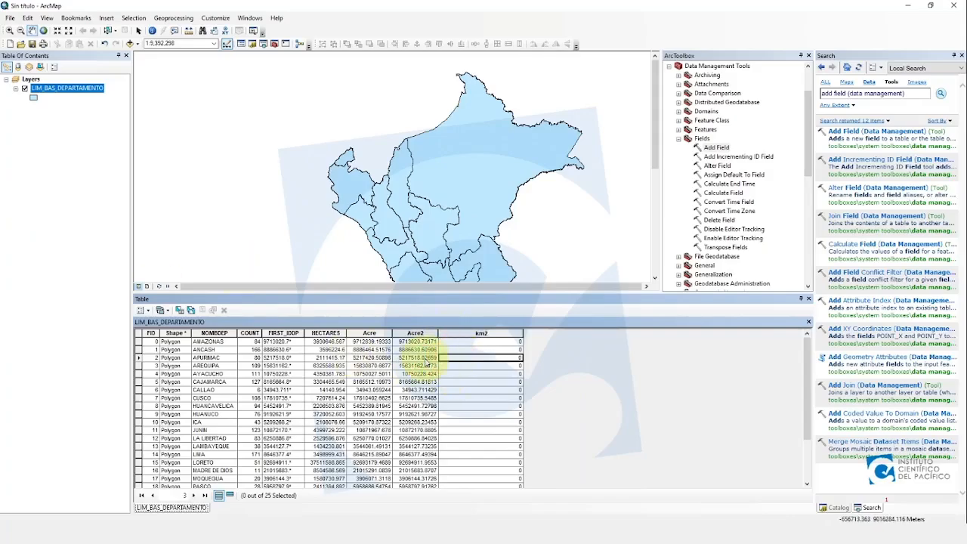
click(417, 334)
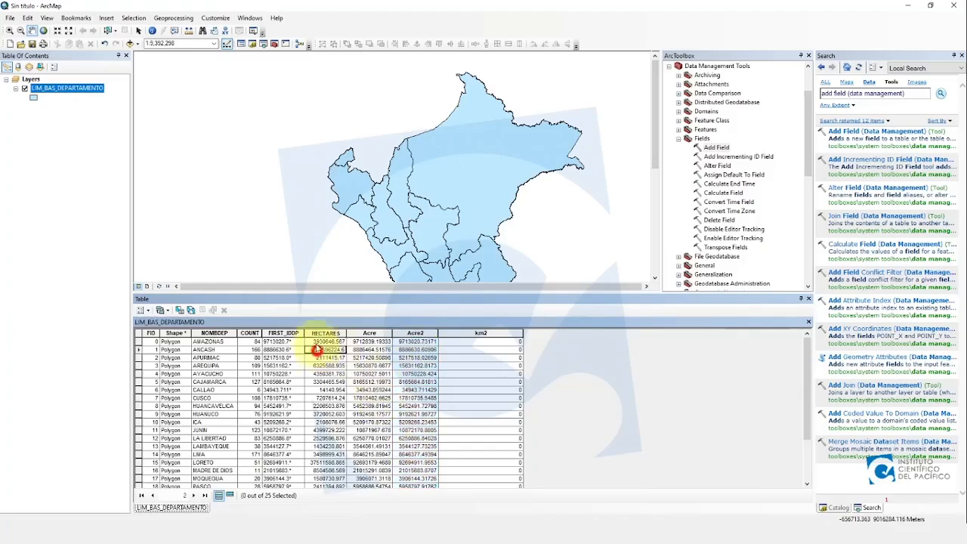
click(326, 333)
right_click(324, 333)
click(305, 432)
click(323, 358)
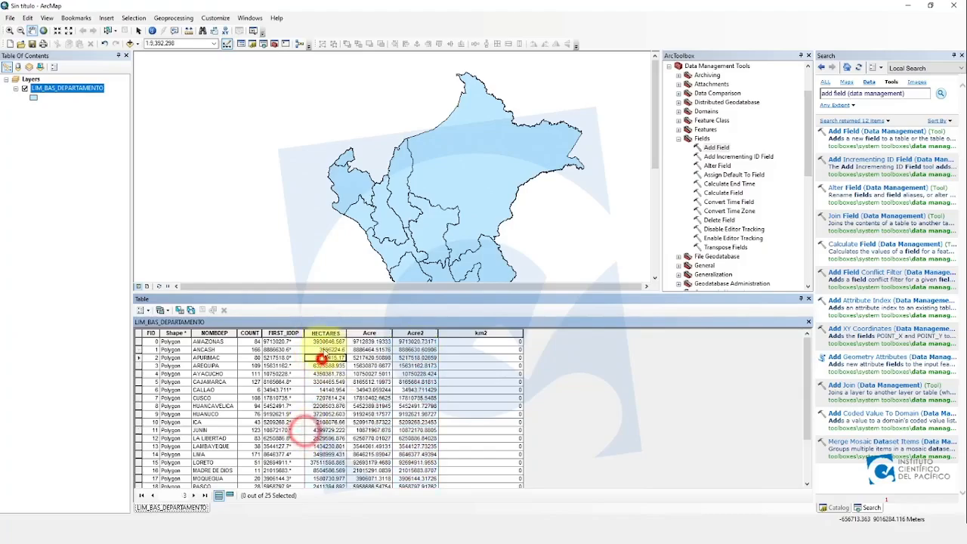
click(322, 341)
click(325, 393)
click(324, 429)
click(326, 456)
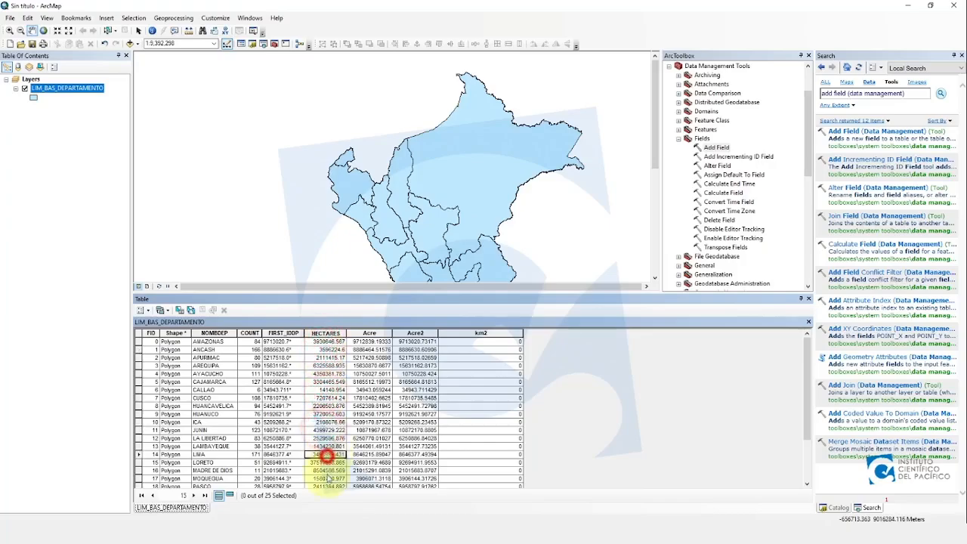
click(326, 478)
click(324, 484)
scroll(325, 485, down, 3)
click(324, 460)
click(326, 478)
scroll(327, 482, up, 3)
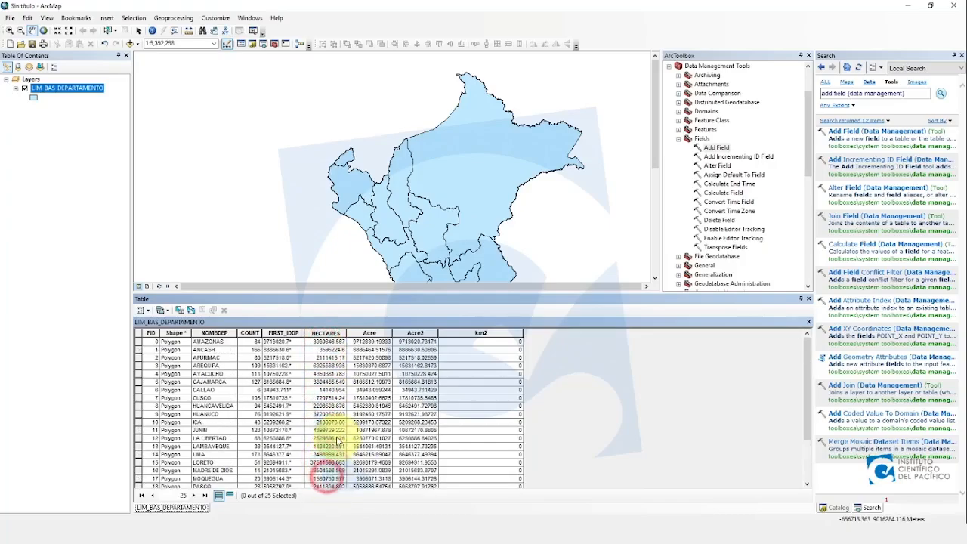
click(325, 377)
click(325, 406)
click(331, 390)
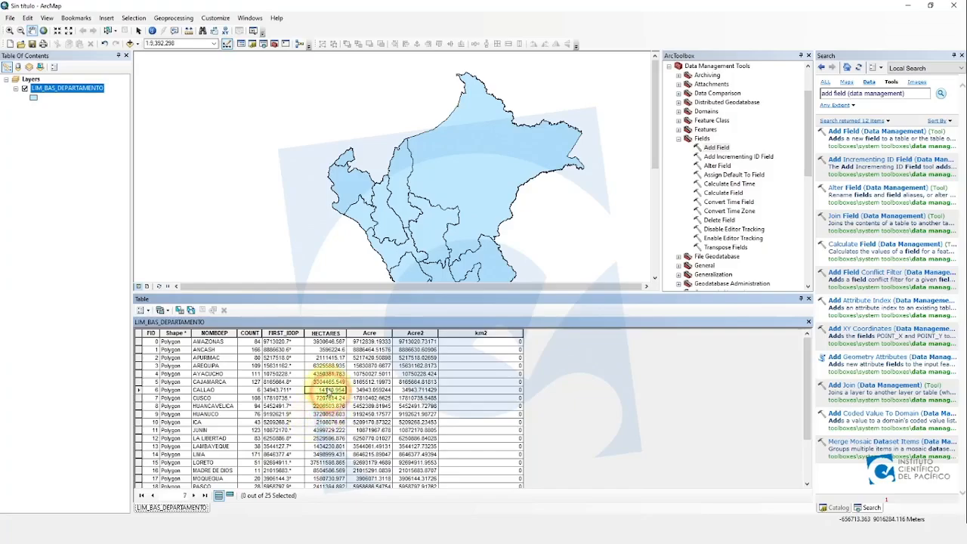
click(372, 362)
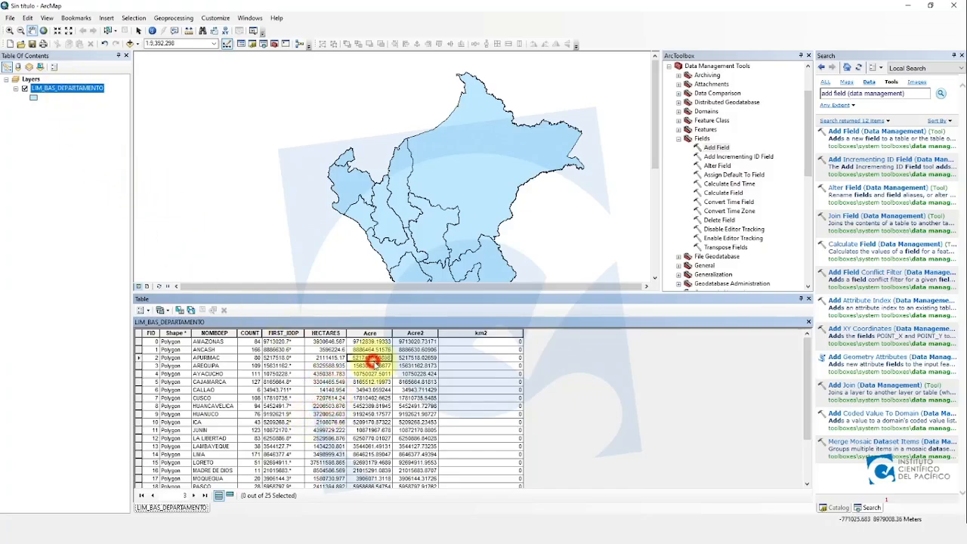
click(372, 384)
click(424, 371)
click(489, 350)
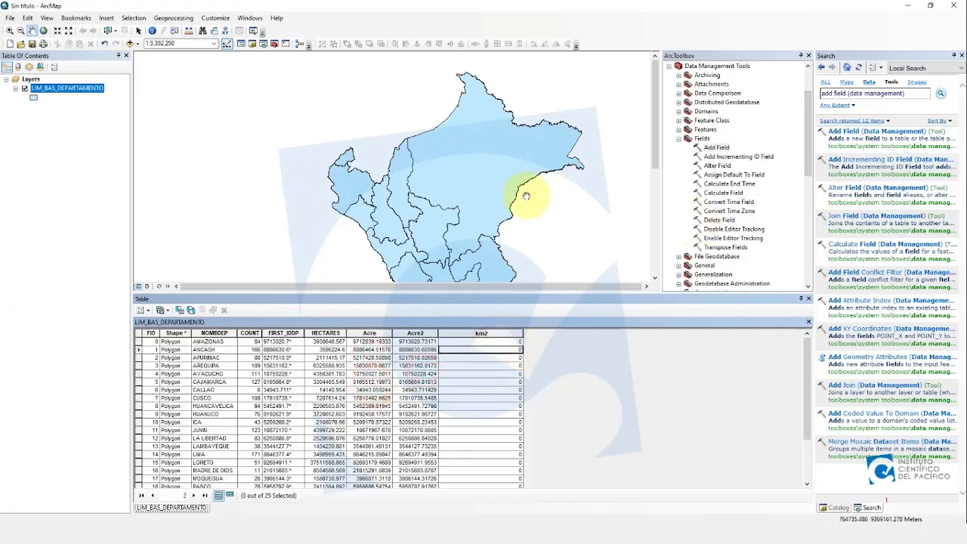
- Start the Delete Field geoprocessing tool with LIM_BAS_DEPARTAMENTO as the input table
click(716, 148)
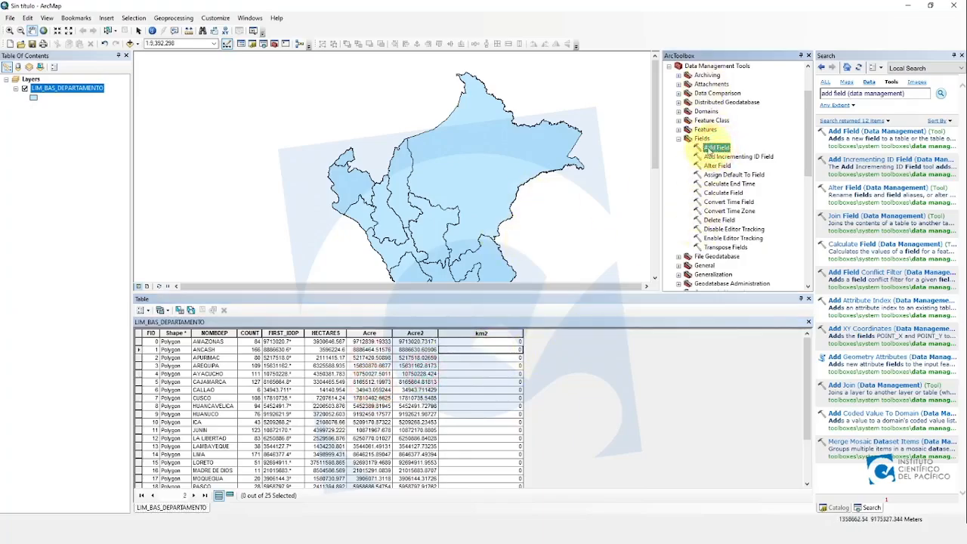
click(718, 220)
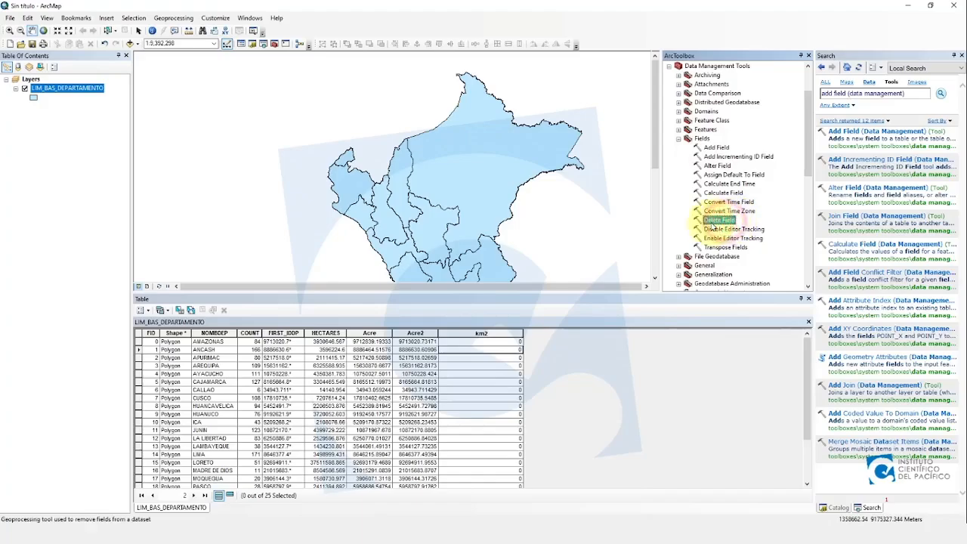
click(869, 93)
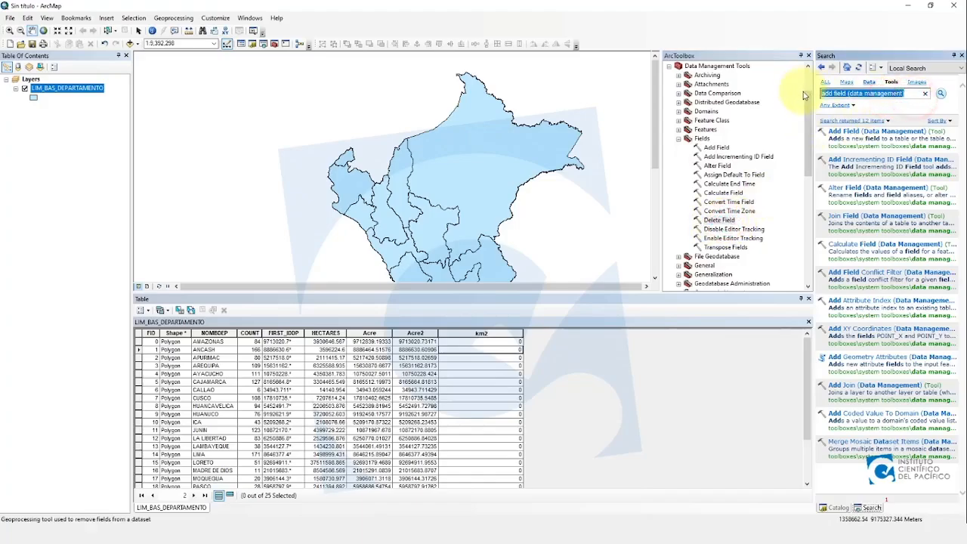
double_click(718, 219)
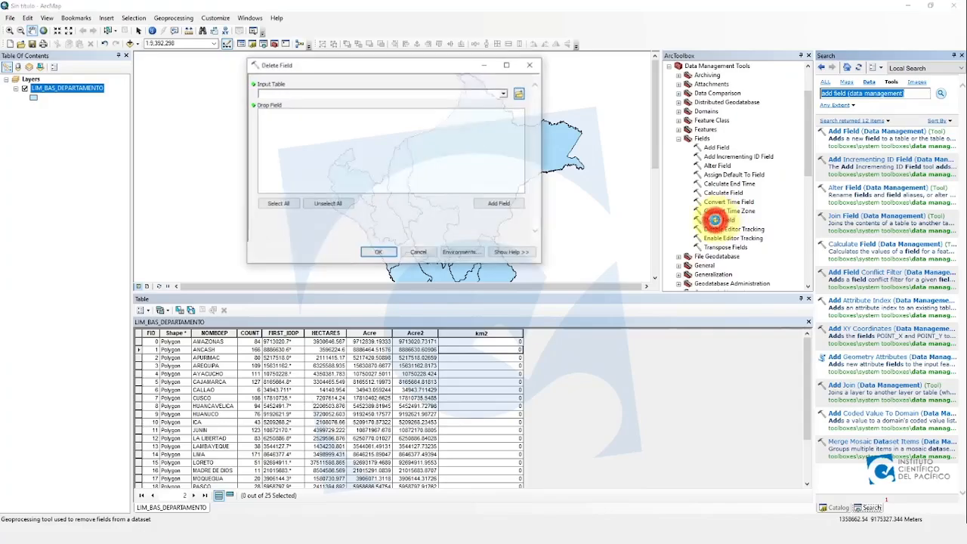
click(272, 92)
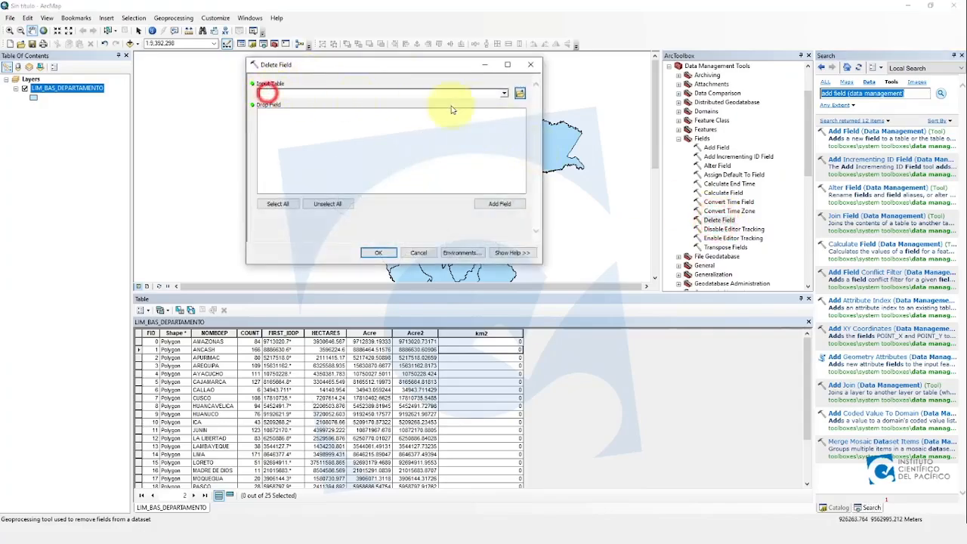
click(504, 93)
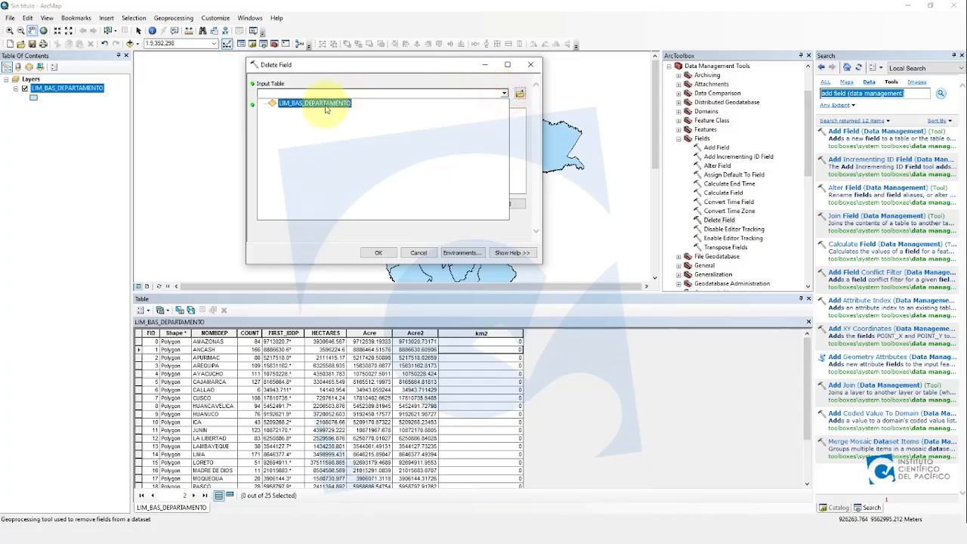
click(328, 80)
click(504, 94)
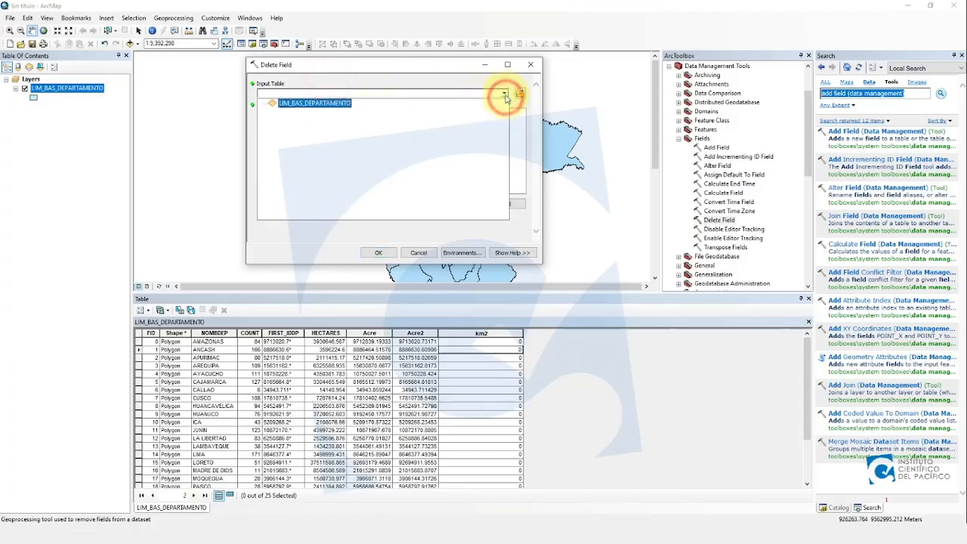
click(497, 83)
click(503, 94)
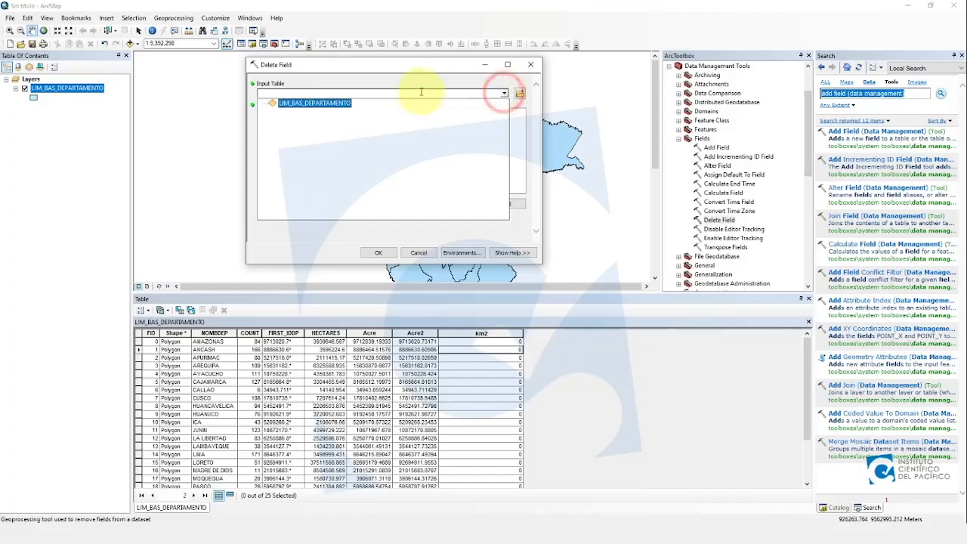
click(308, 105)
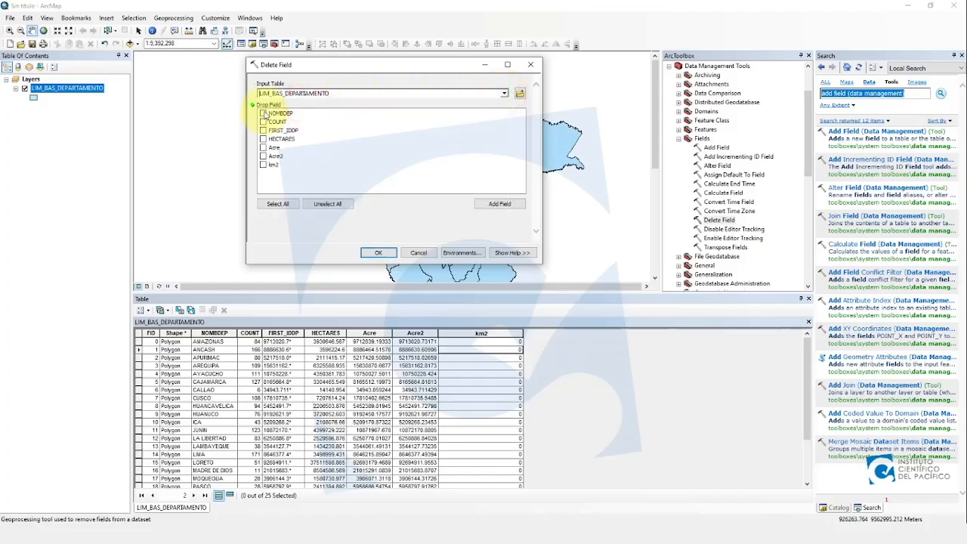
- Compare the fields offered for deletion with the FID and Shape columns of the attribute table
click(274, 165)
click(281, 114)
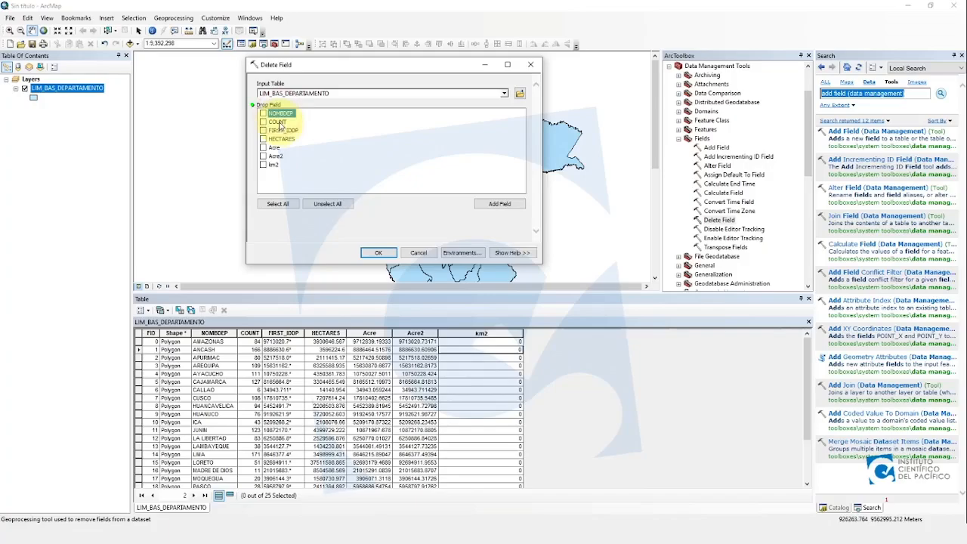
click(152, 333)
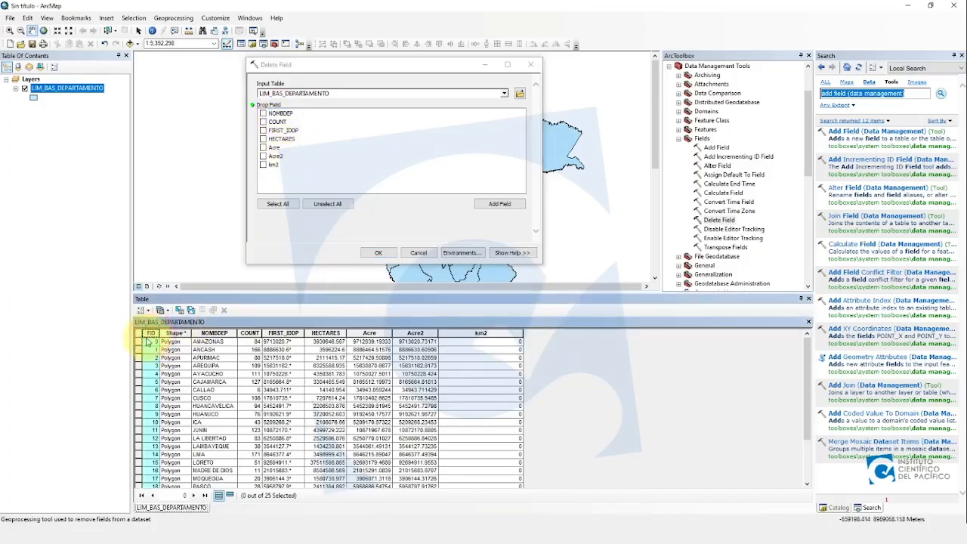
click(174, 333)
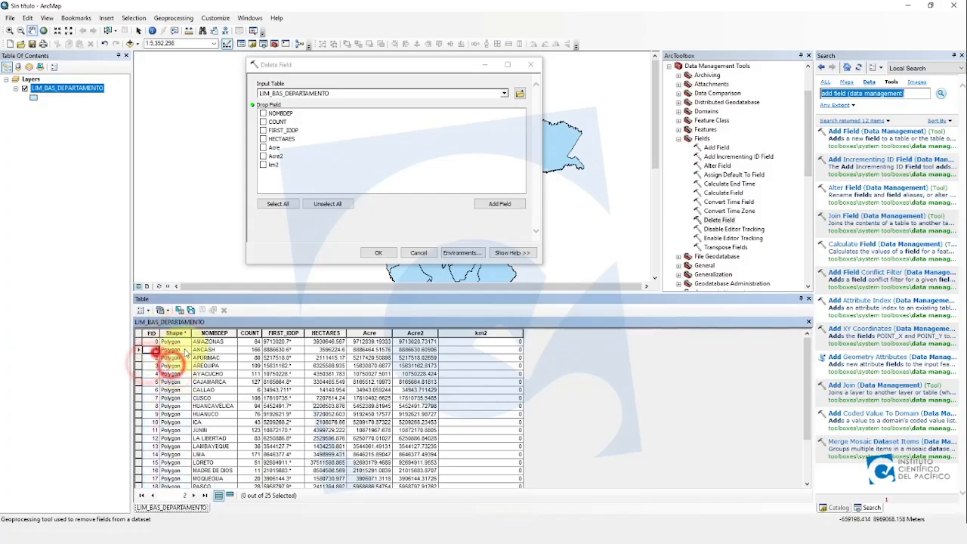
click(150, 349)
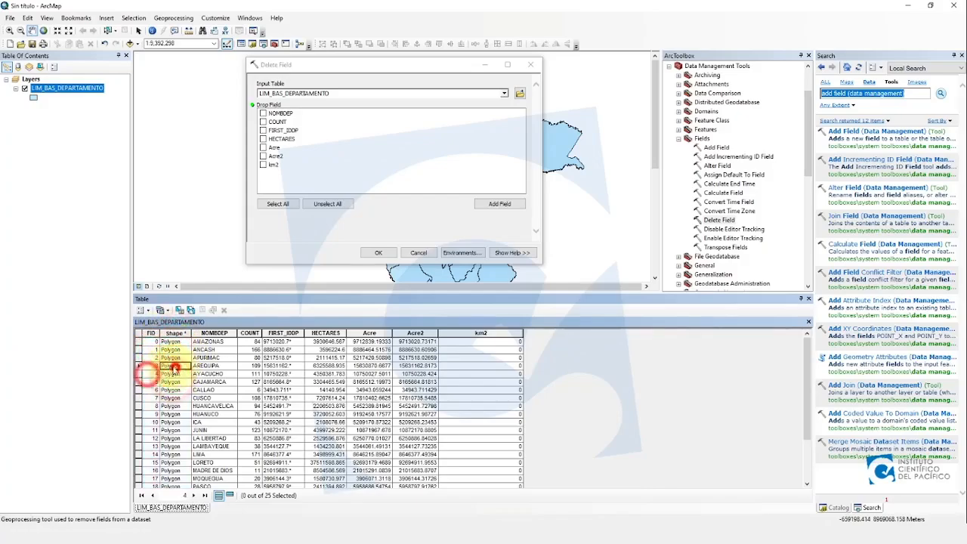
click(155, 358)
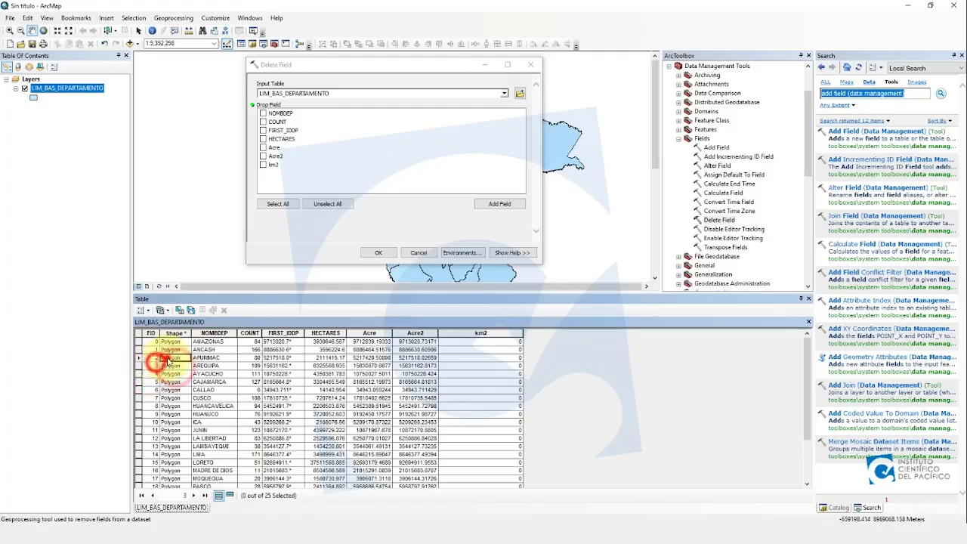
- Leave only km2 marked among the drop fields and run Delete Field to remove it from the table
click(292, 113)
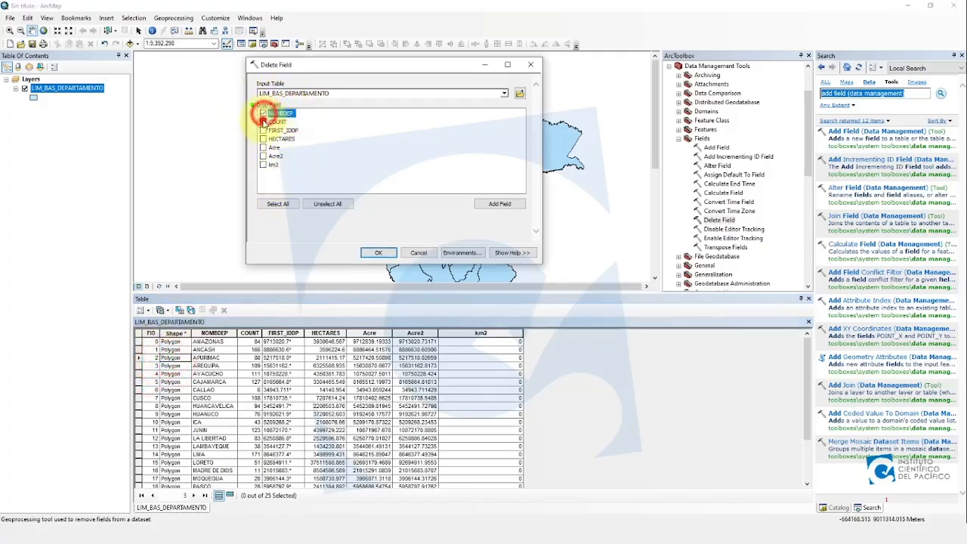
click(264, 147)
click(264, 156)
click(262, 164)
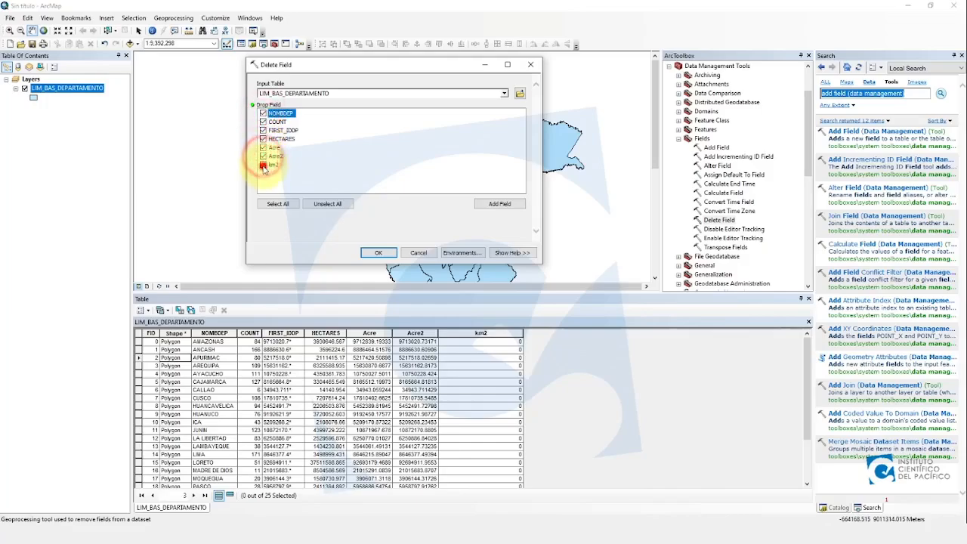
click(263, 121)
click(262, 130)
click(263, 139)
click(263, 147)
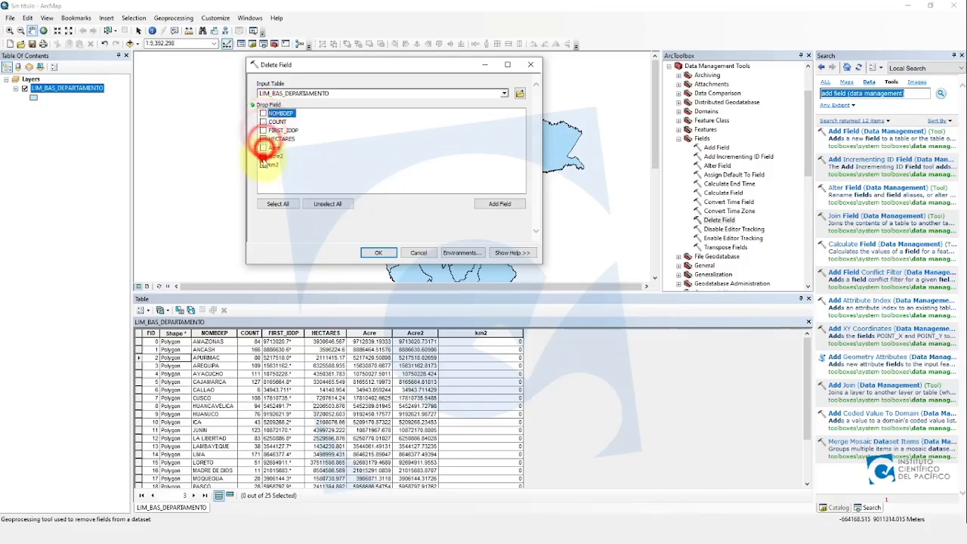
click(263, 156)
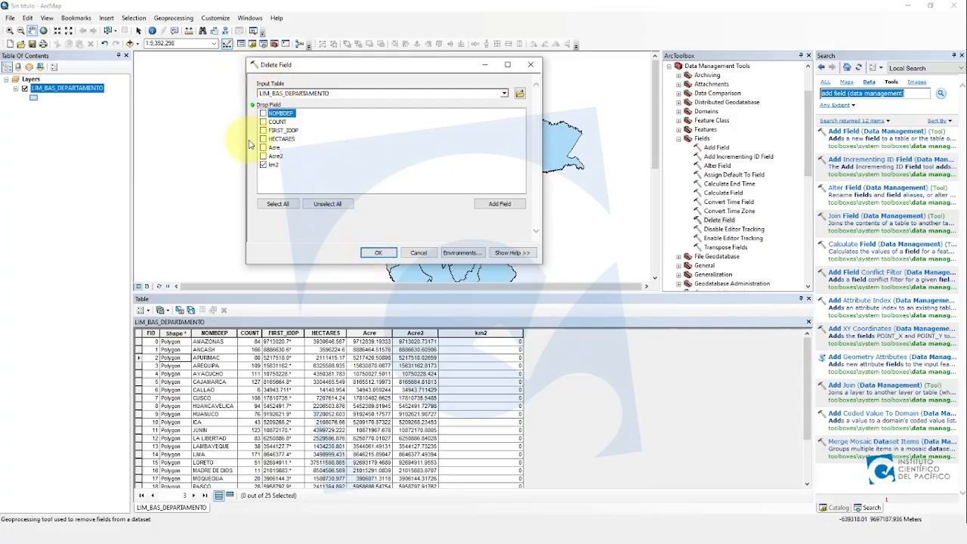
click(324, 140)
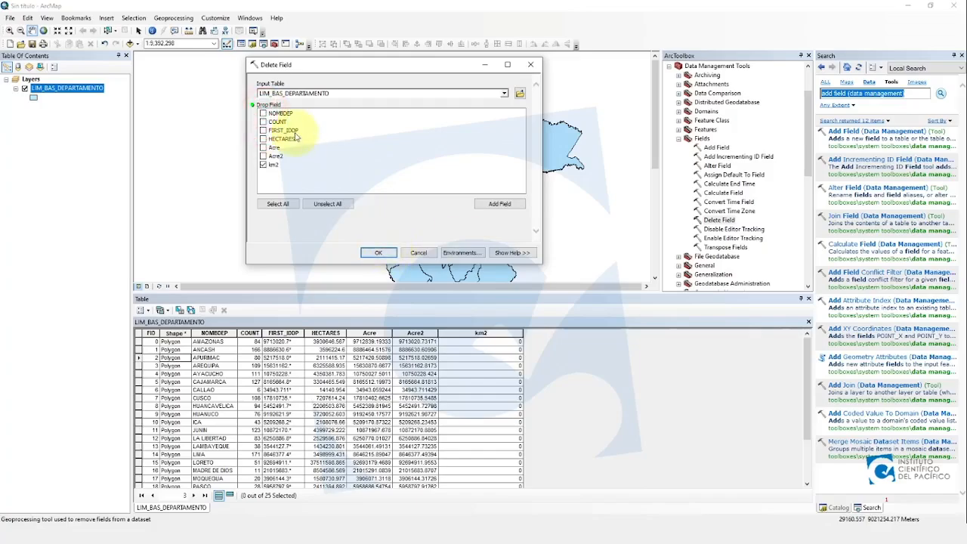
click(377, 252)
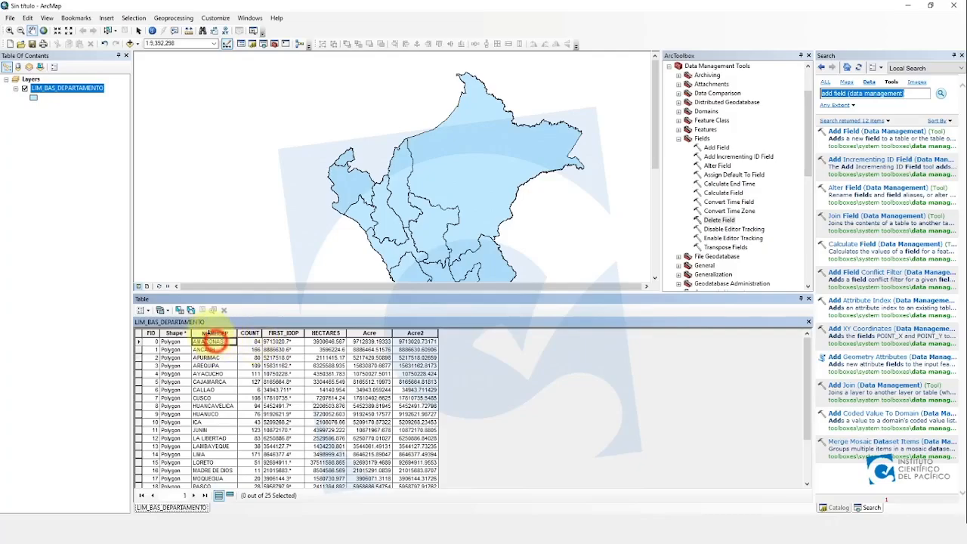
- Review the Delete Field option available on the FIRST_IDDP, COUNT and NOMBDEP columns and the Delete Field tool in the Fields toolset
click(214, 333)
click(281, 333)
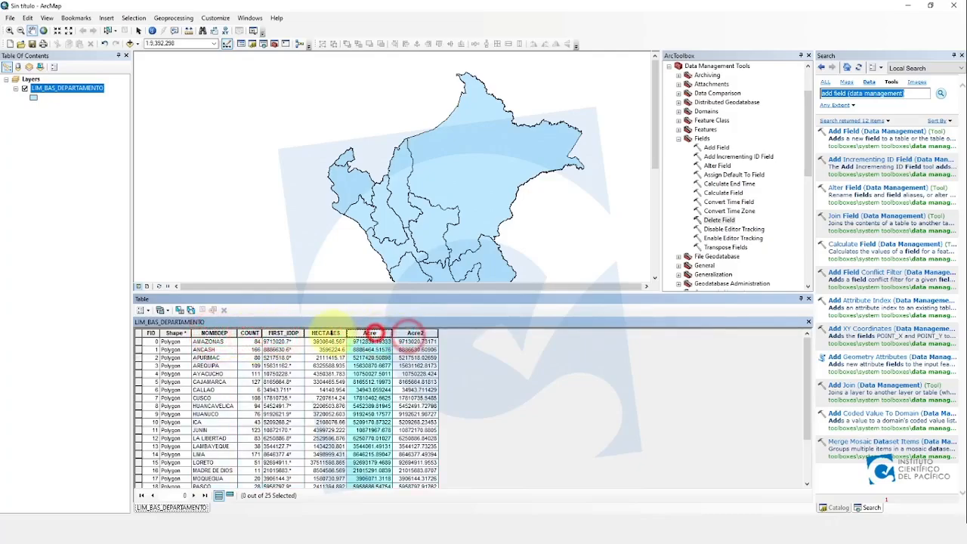
click(291, 333)
right_click(292, 336)
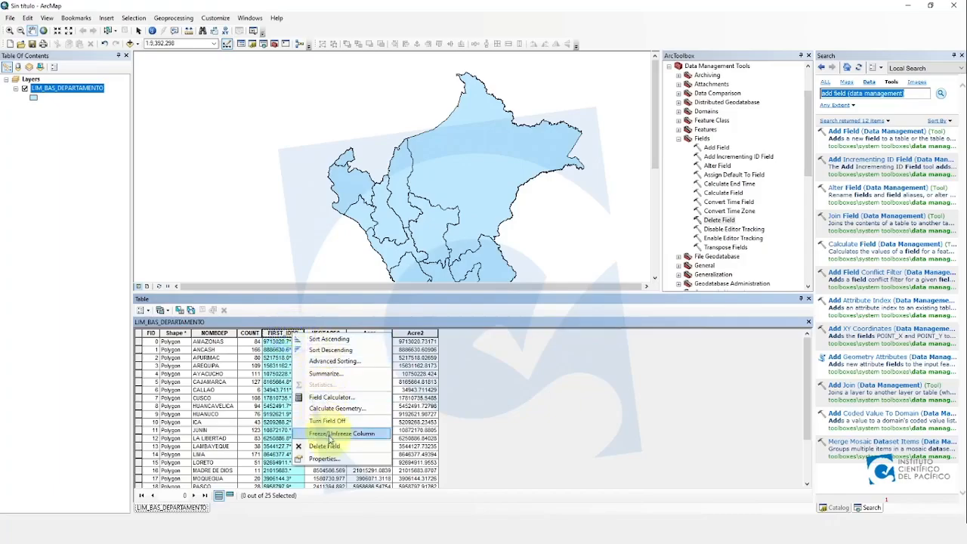
click(249, 333)
right_click(249, 333)
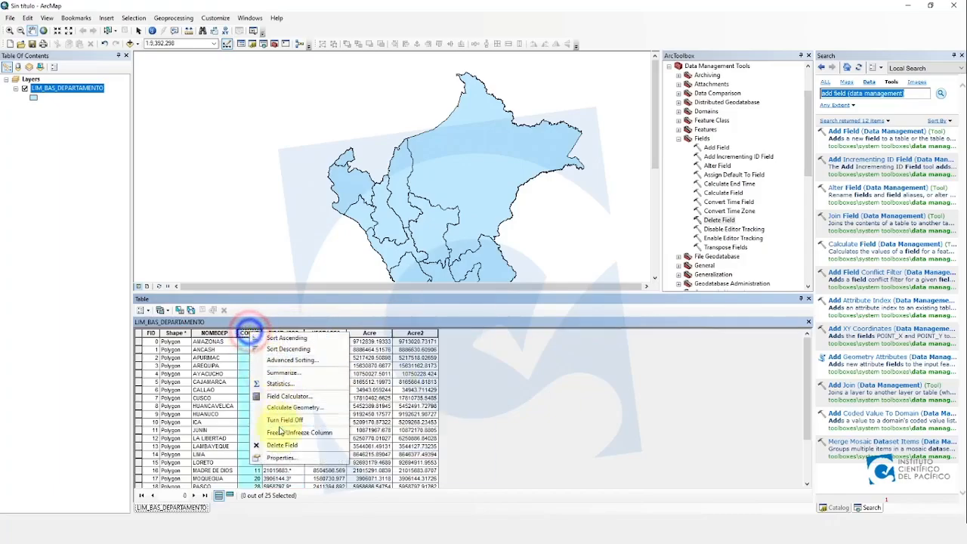
click(215, 333)
right_click(218, 333)
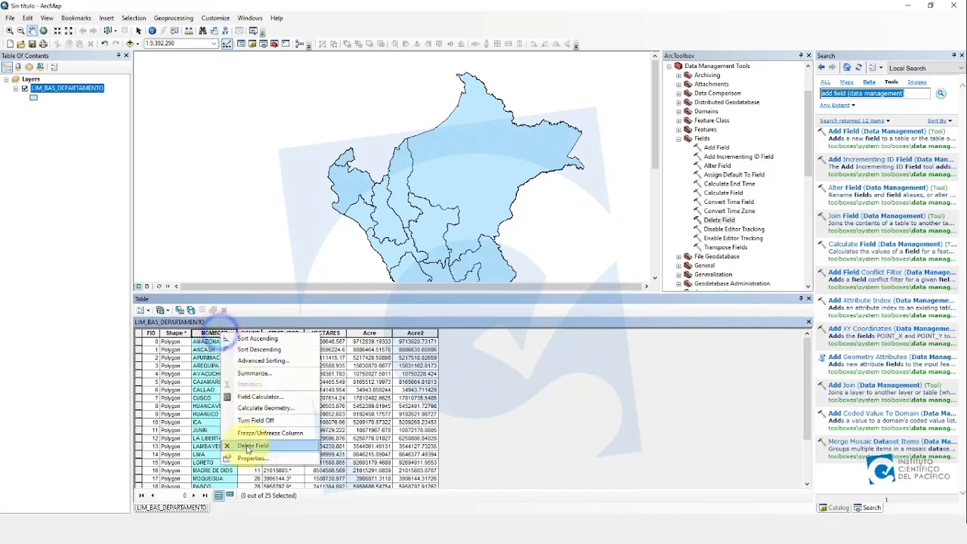
click(202, 396)
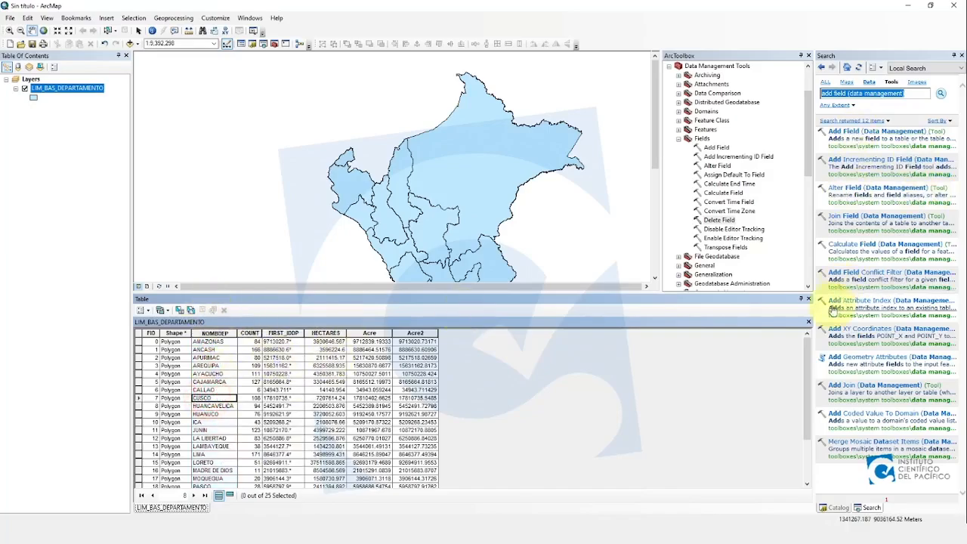
click(720, 221)
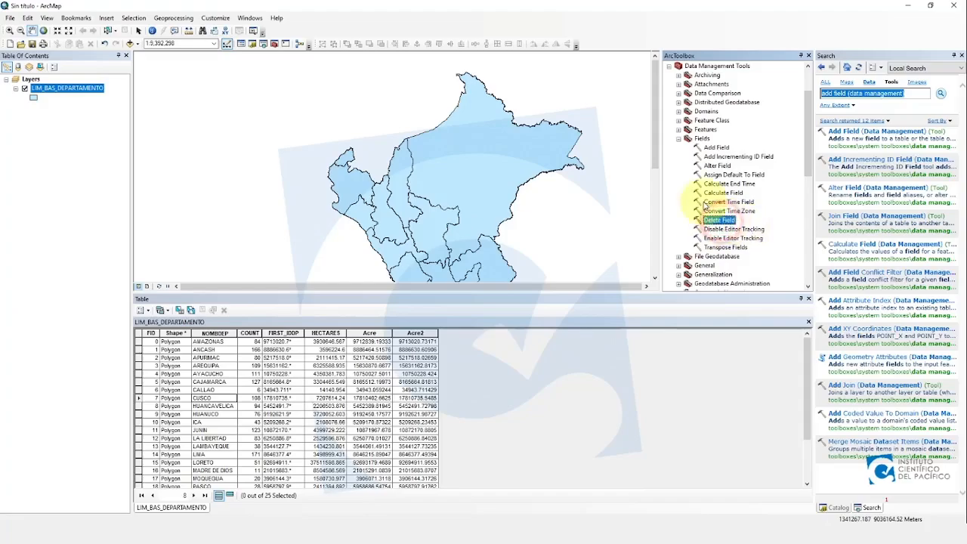
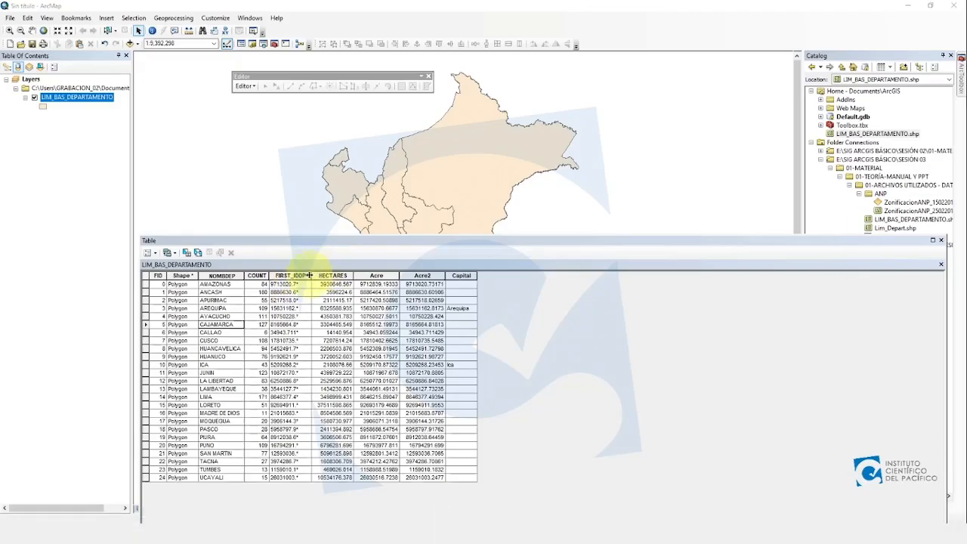
- Sort the LIM_BAS_DEPARTAMENTO attribute table by department name (NOMBDEP) in descending order
click(323, 309)
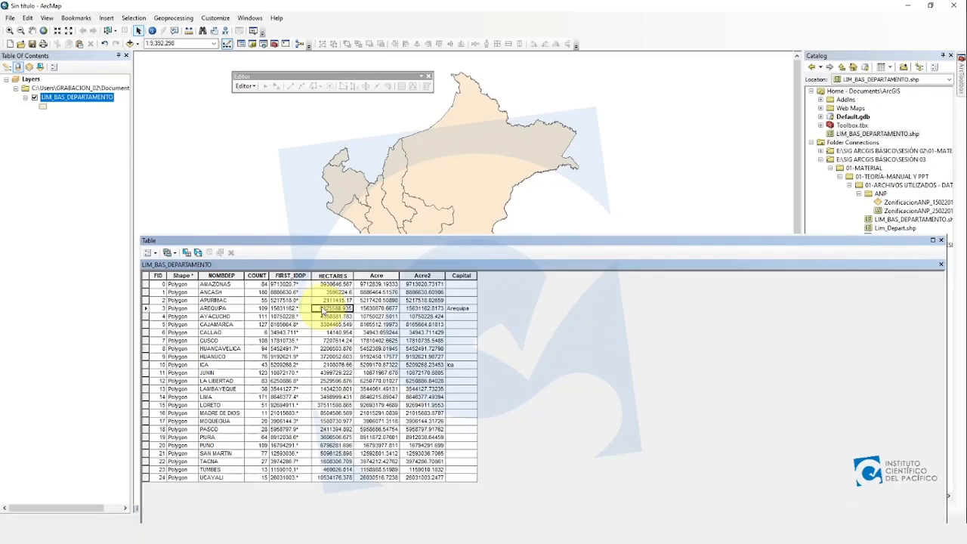
click(281, 307)
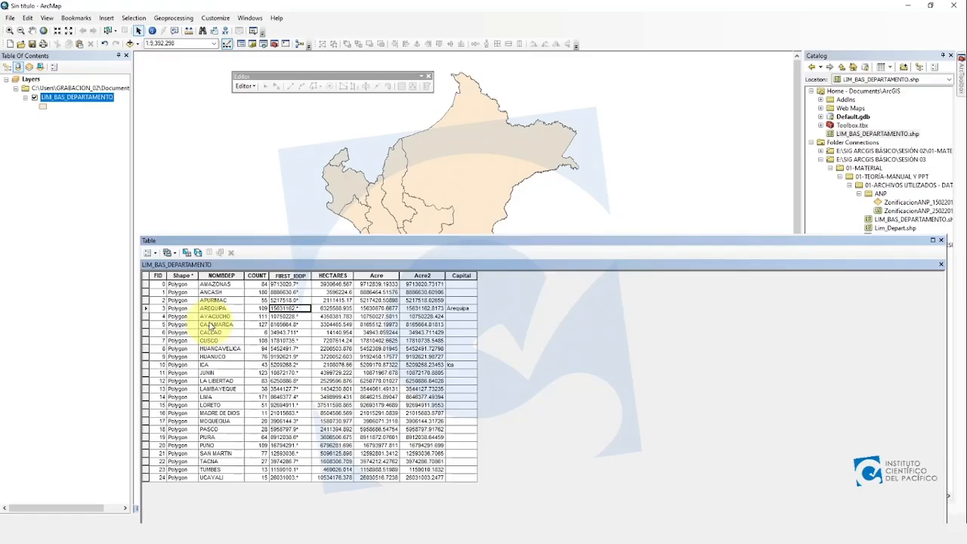
click(222, 276)
click(226, 291)
click(231, 326)
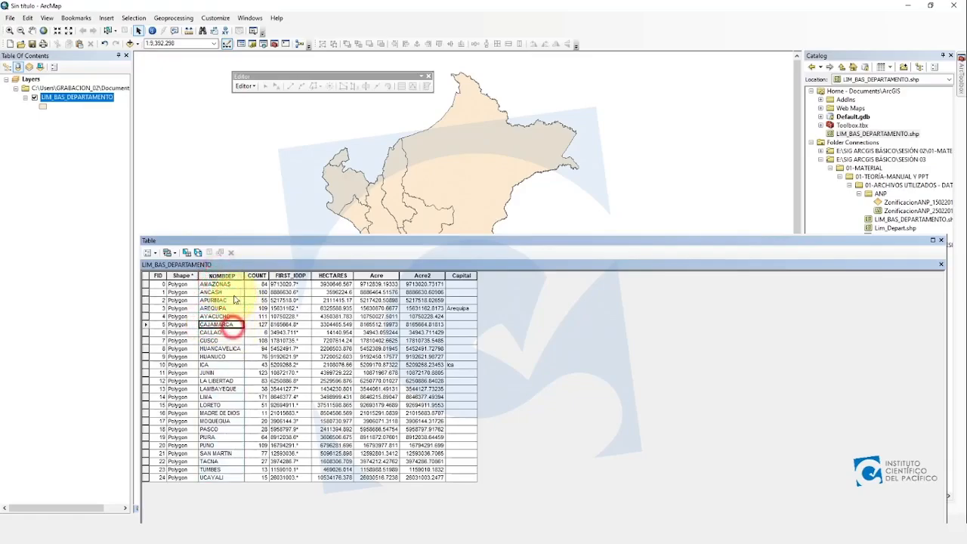
click(231, 293)
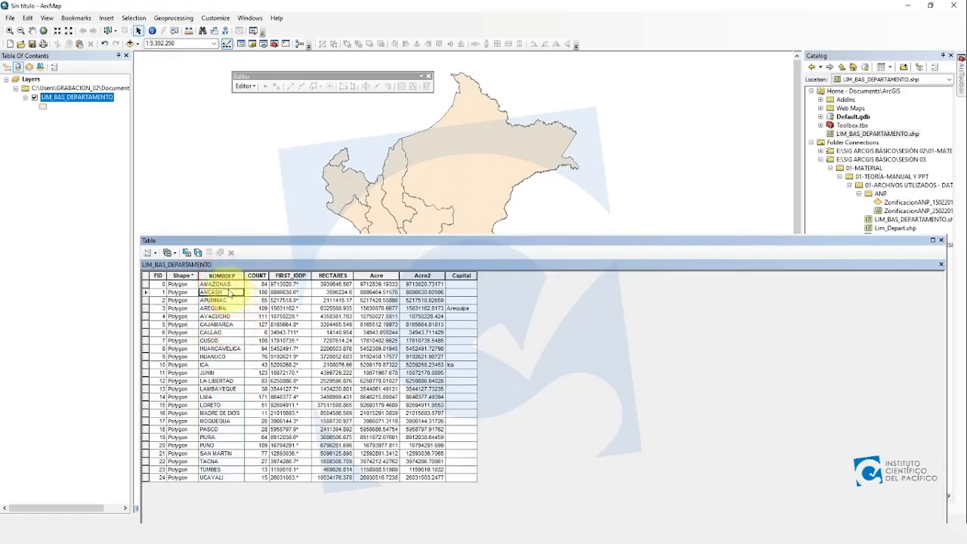
right_click(222, 275)
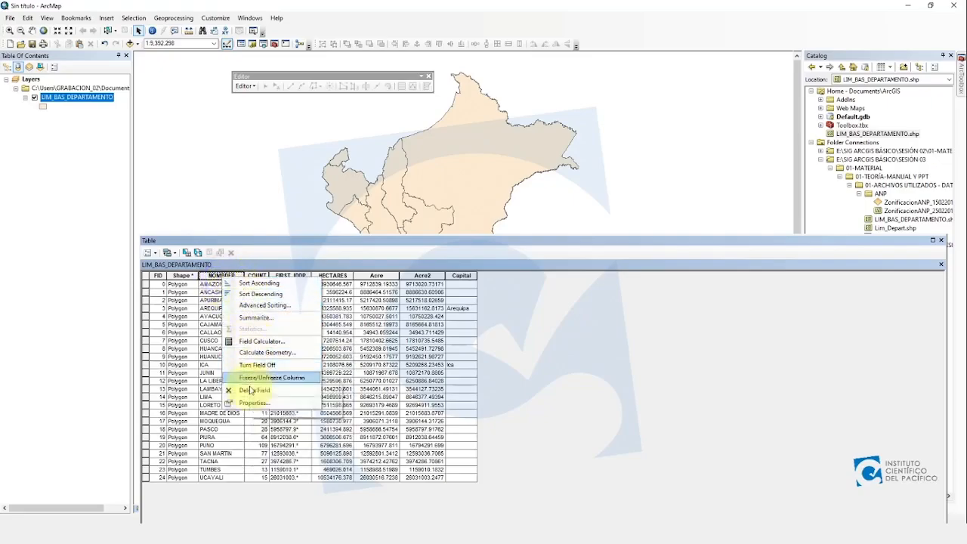
click(264, 294)
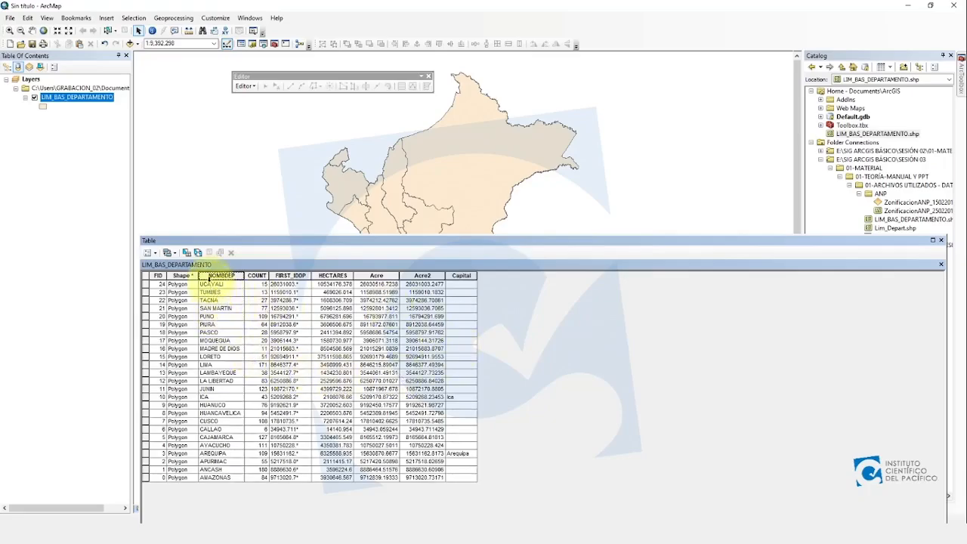
- Sort the table by the NOMBDEP field in ascending order
click(210, 276)
right_click(211, 277)
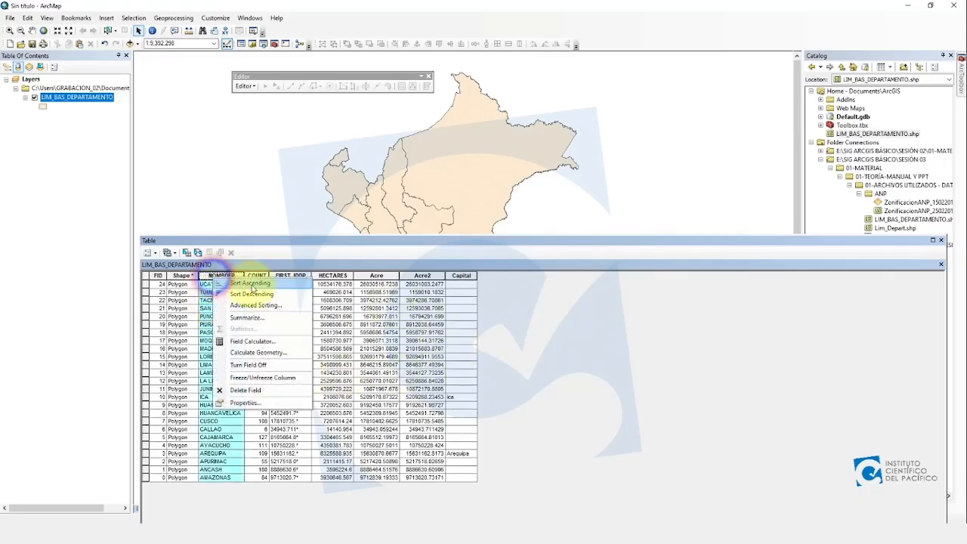
click(251, 284)
click(222, 317)
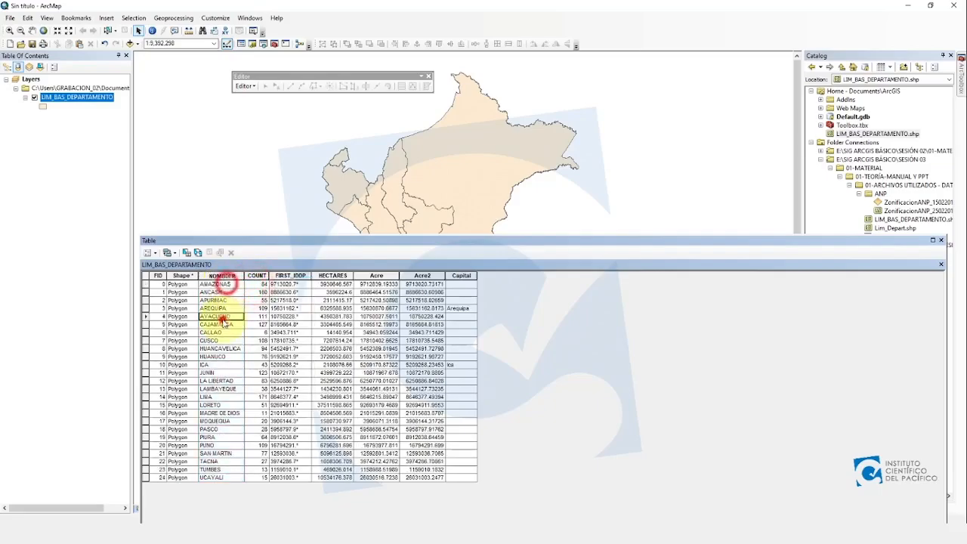
- Sort the table by the COUNT field in ascending order and check the reordered COUNT and NOMBDEP cells
click(255, 284)
click(255, 308)
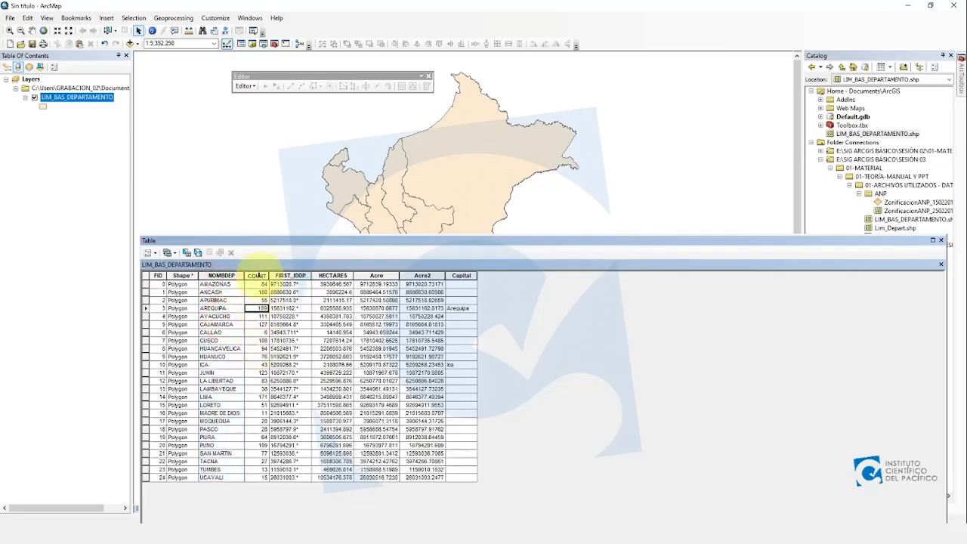
right_click(257, 275)
click(265, 284)
click(261, 291)
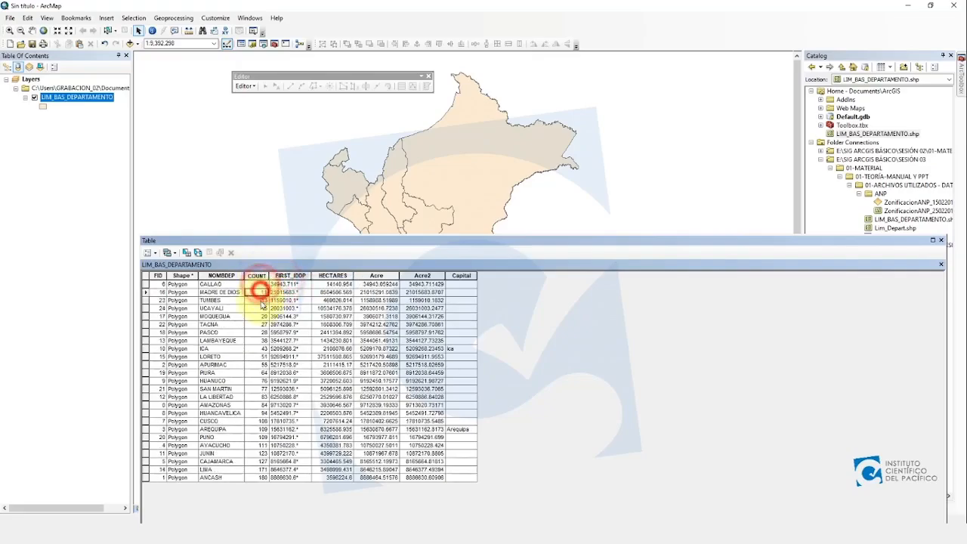
click(259, 301)
click(261, 341)
click(255, 380)
click(216, 283)
click(204, 332)
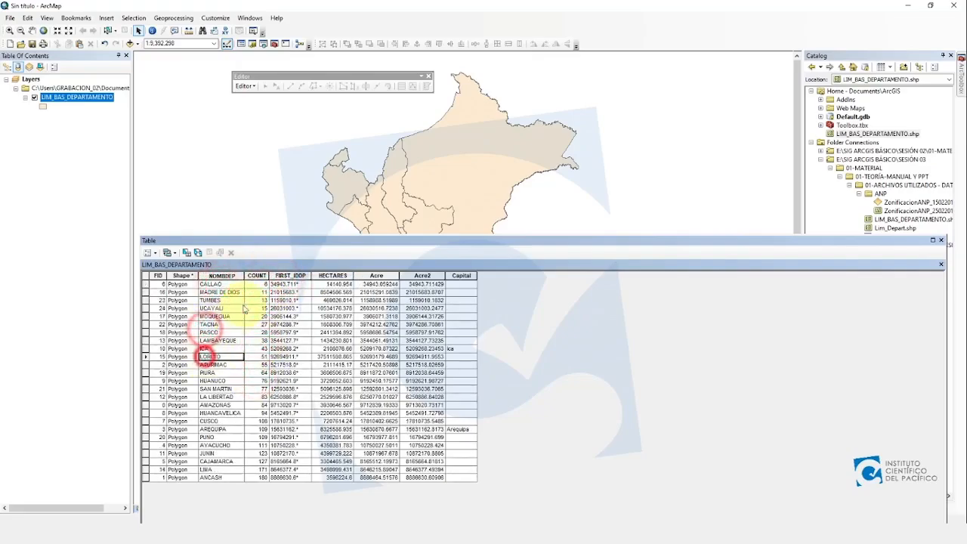
- Sort the table by the COUNT field in descending order and check the reordered values
right_click(257, 276)
click(266, 292)
click(260, 284)
click(261, 300)
click(254, 340)
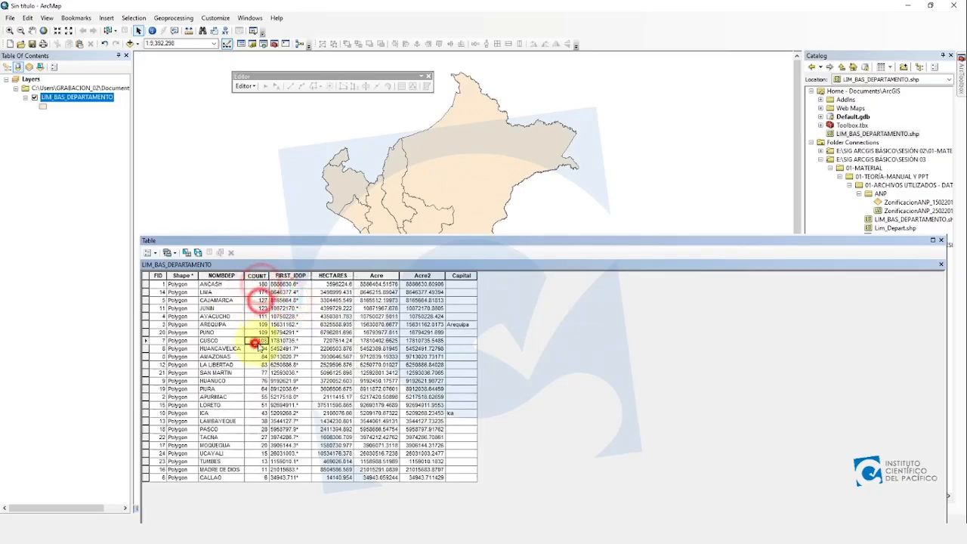
click(393, 331)
right_click(382, 277)
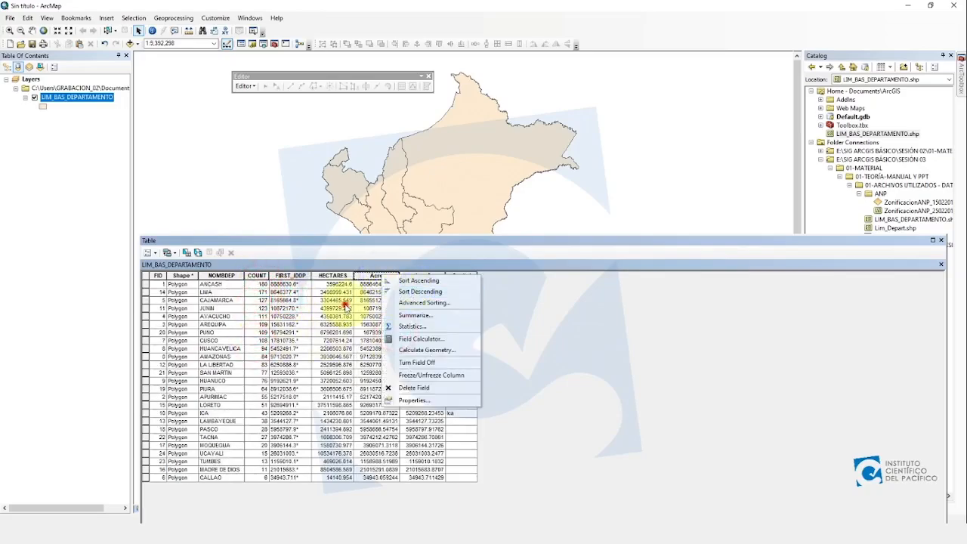
click(332, 302)
- Apply advanced sorting to the table by NOMBDEP ascending and then by HECTARES descending
right_click(219, 277)
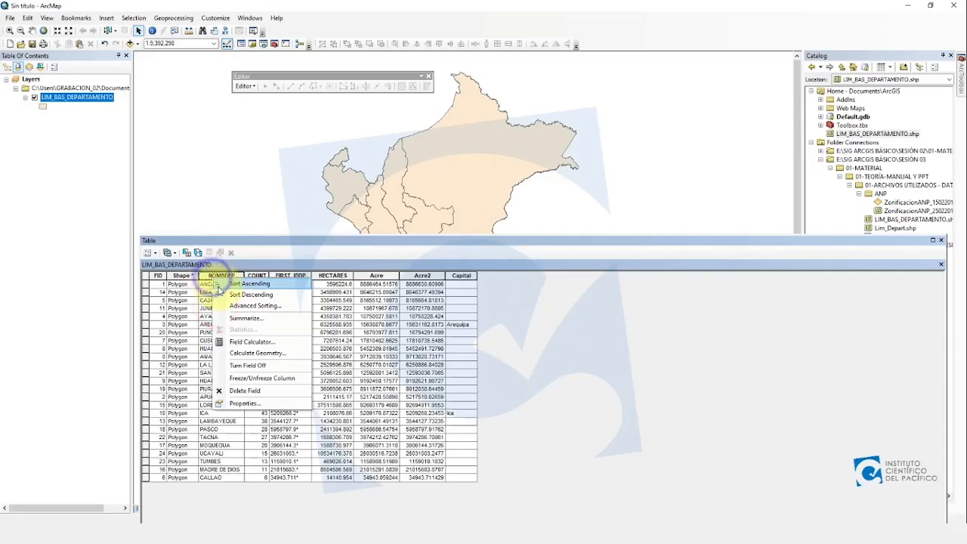
click(244, 306)
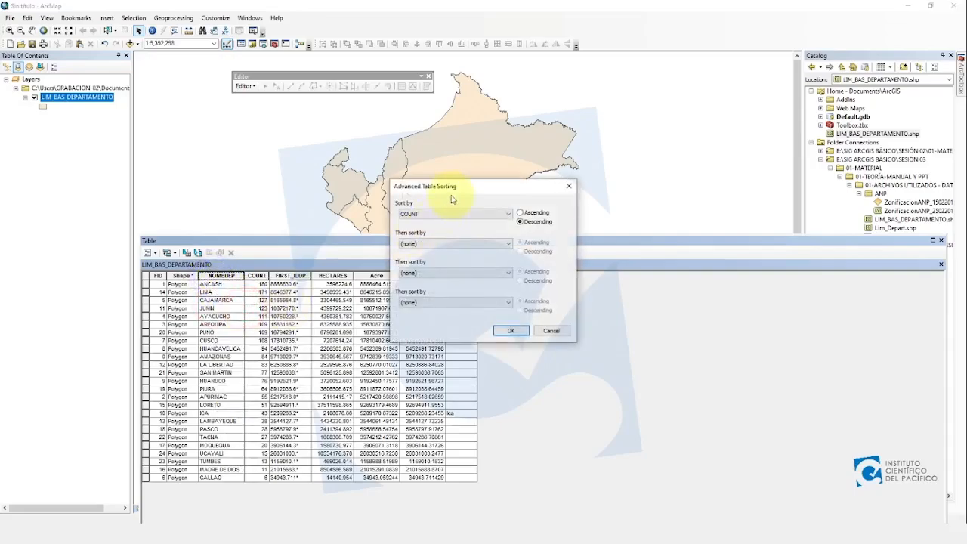
drag(458, 199, 451, 105)
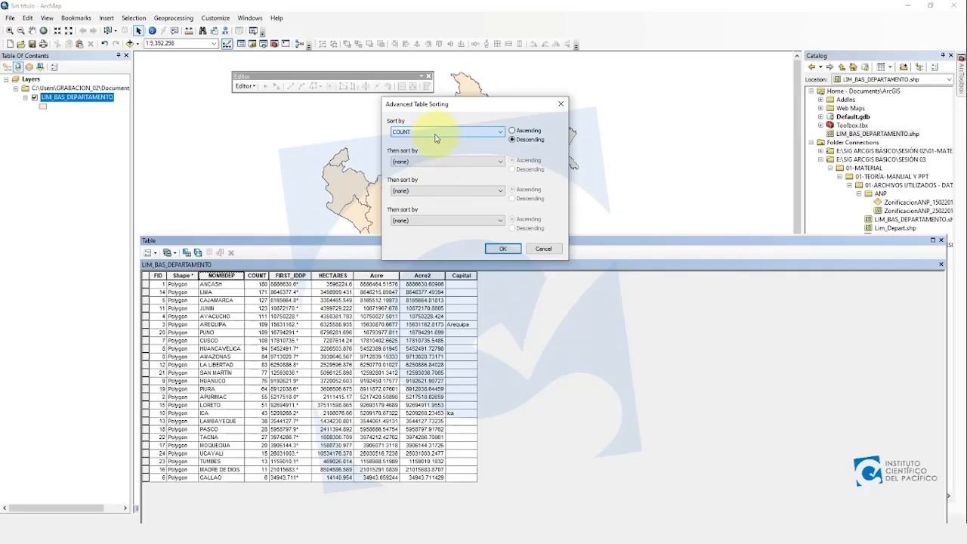
click(436, 134)
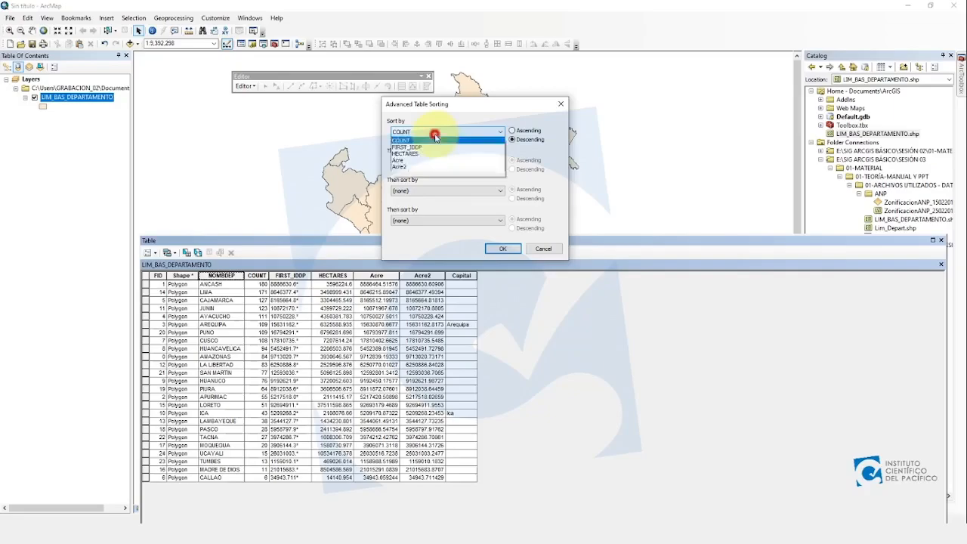
click(428, 152)
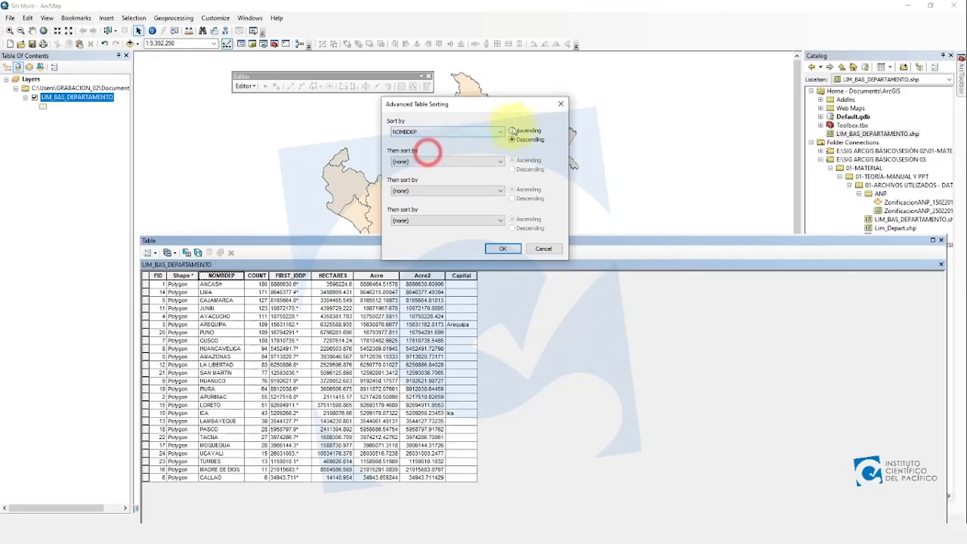
click(512, 130)
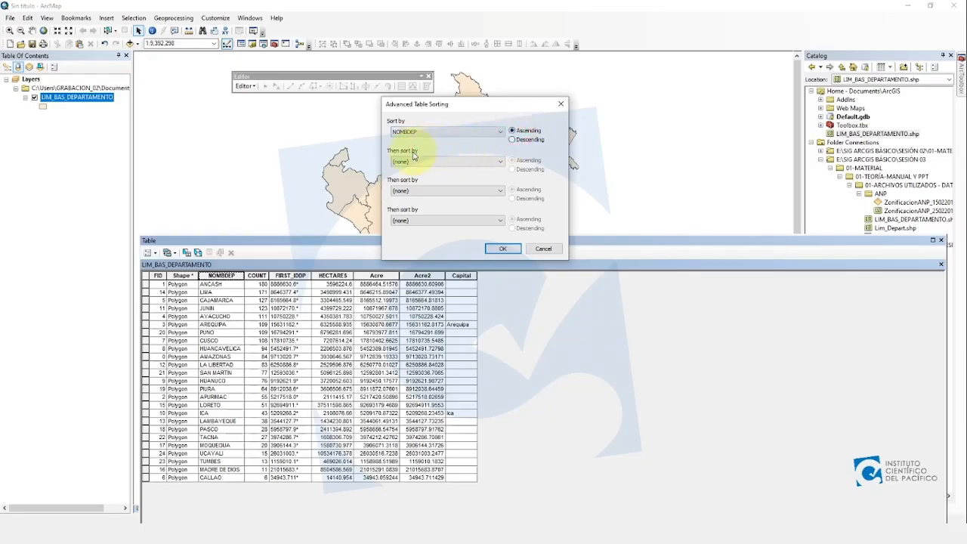
click(424, 160)
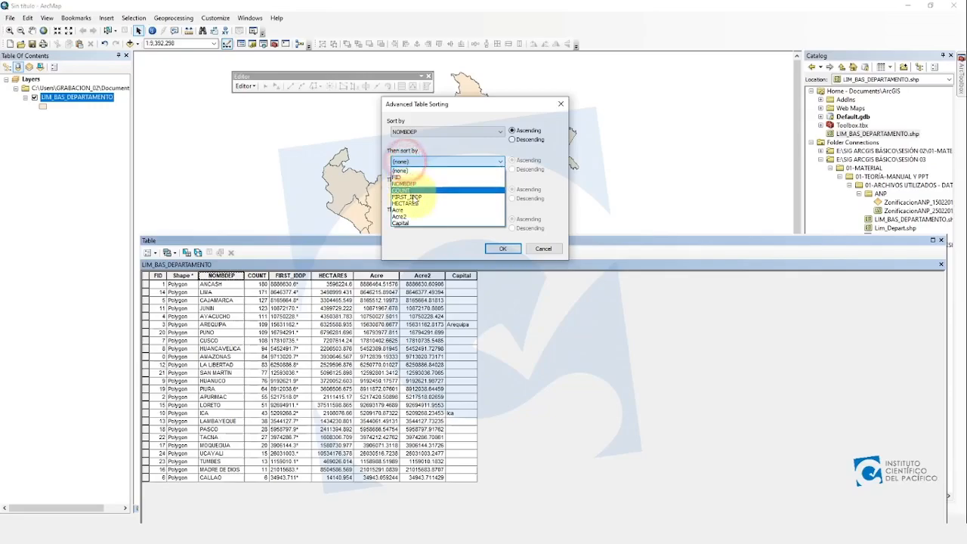
click(414, 203)
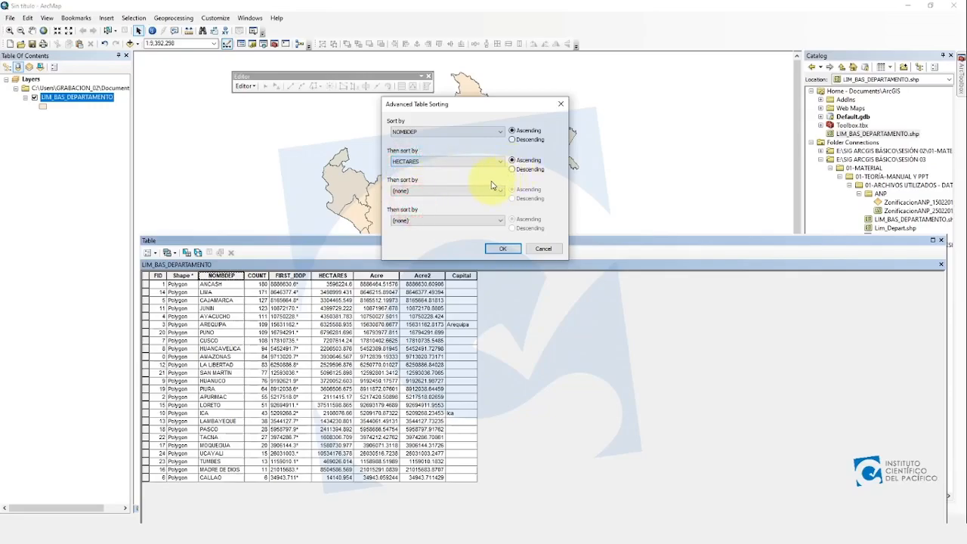
click(512, 169)
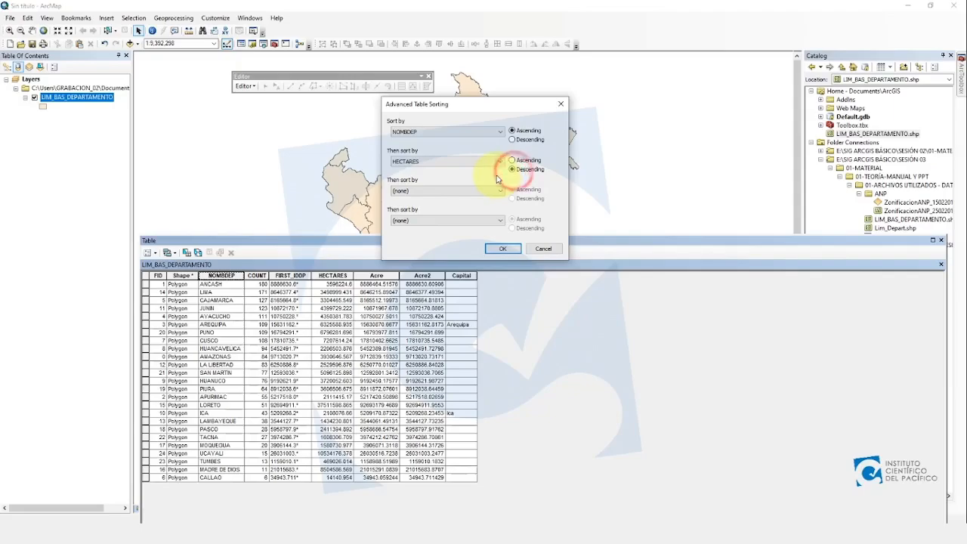
click(502, 249)
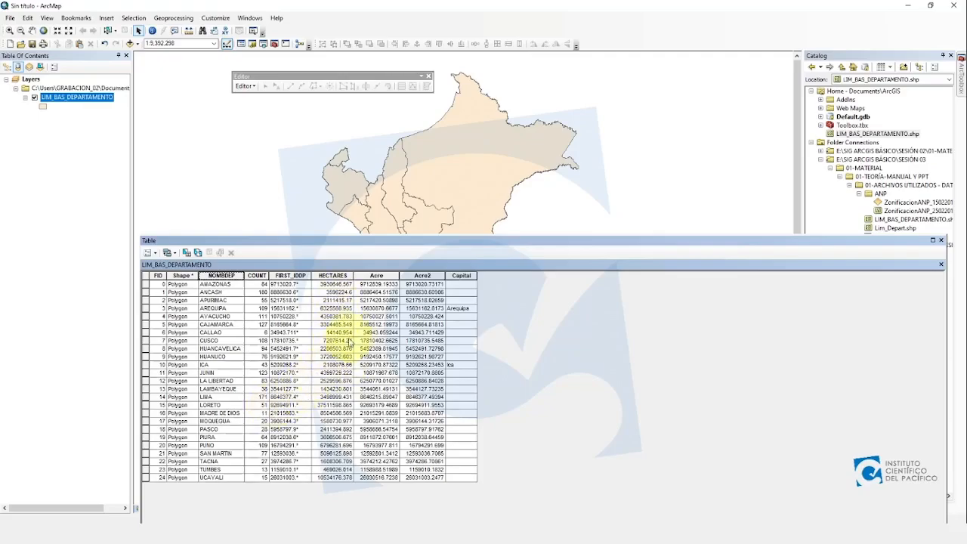
- Examine the sorted rows and check whether Statistics is offered for the NOMBDEP text field
click(266, 308)
click(225, 363)
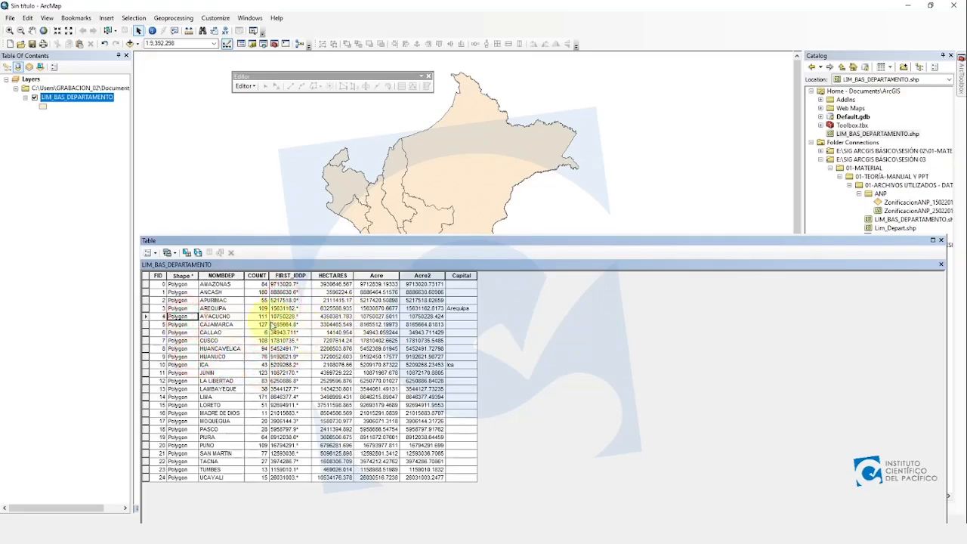
click(231, 308)
right_click(237, 275)
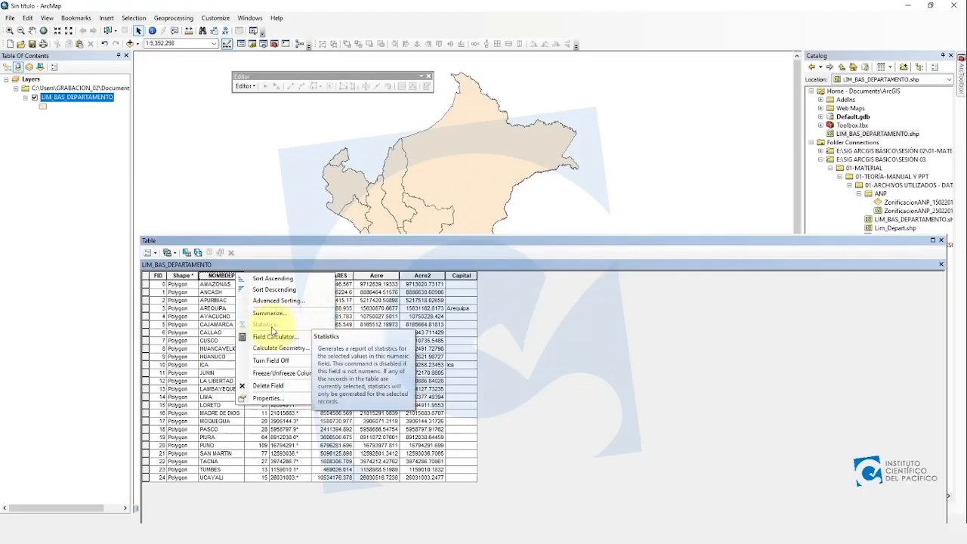
right_click(215, 274)
click(338, 266)
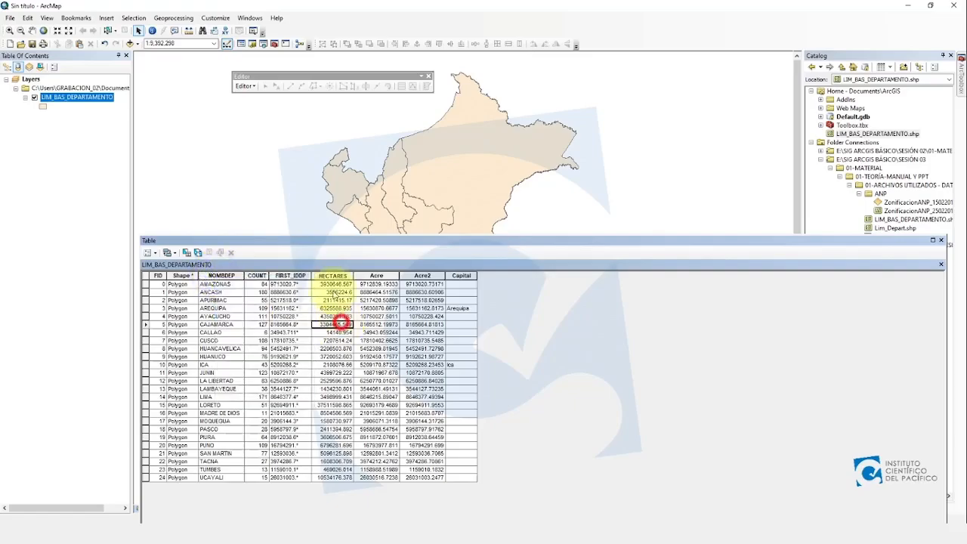
- Generate the statistics report for the HECTARES field and highlight its Count line
right_click(331, 275)
click(358, 330)
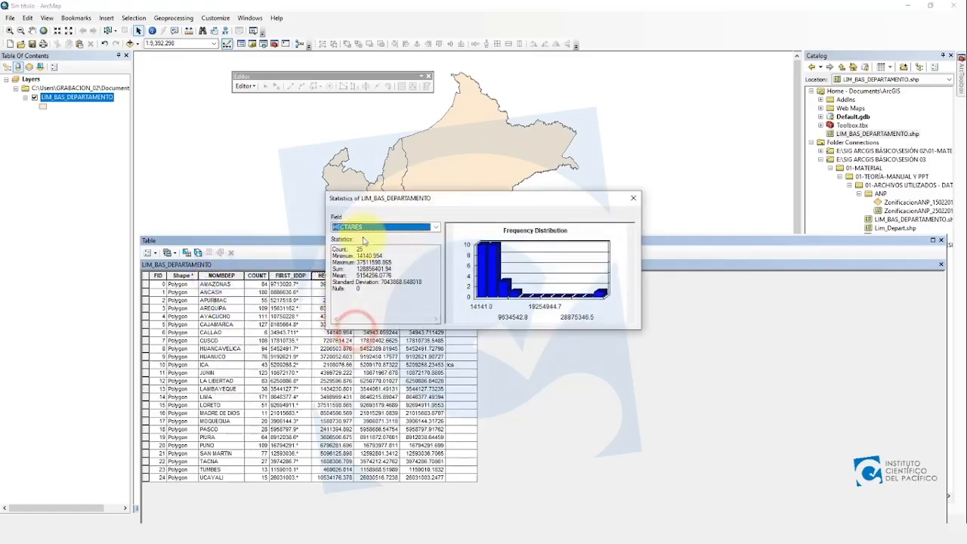
mouse_move(332, 249)
mouse_down()
mouse_move(367, 249)
mouse_move(328, 248)
mouse_up()
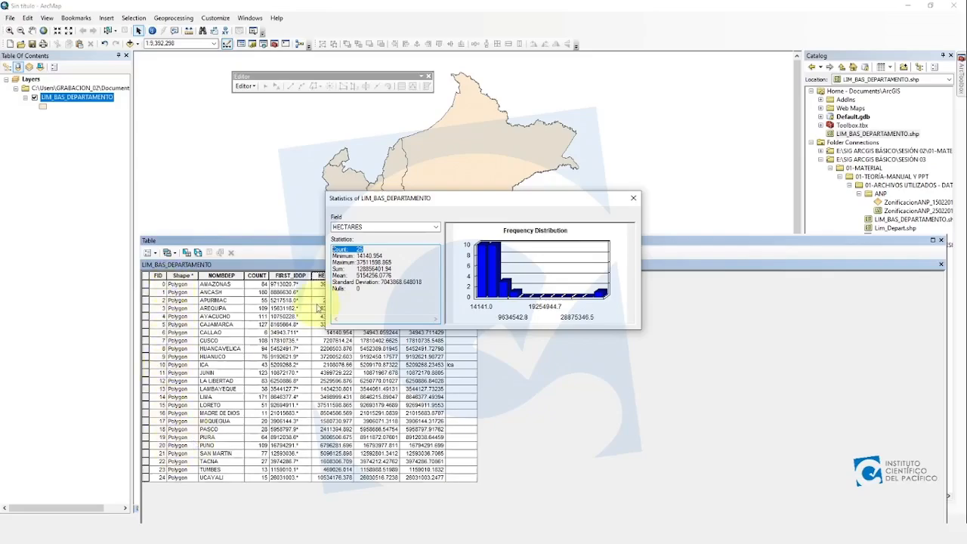
- Examine the Minimum, Maximum, Sum, Mean, Standard Deviation and Nulls values and the histogram for HECTARES, and close the statistics report
click(341, 256)
click(394, 258)
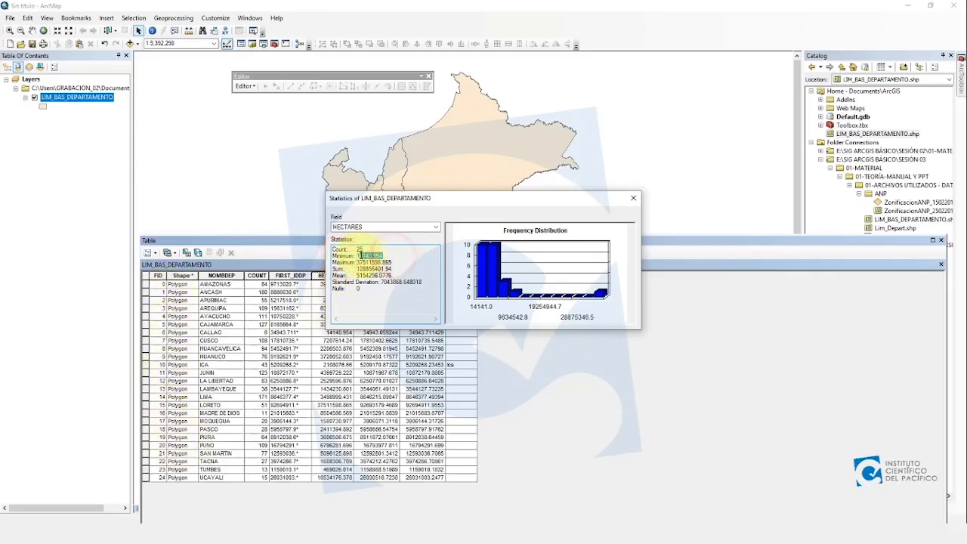
drag(392, 262, 356, 276)
click(345, 265)
click(378, 276)
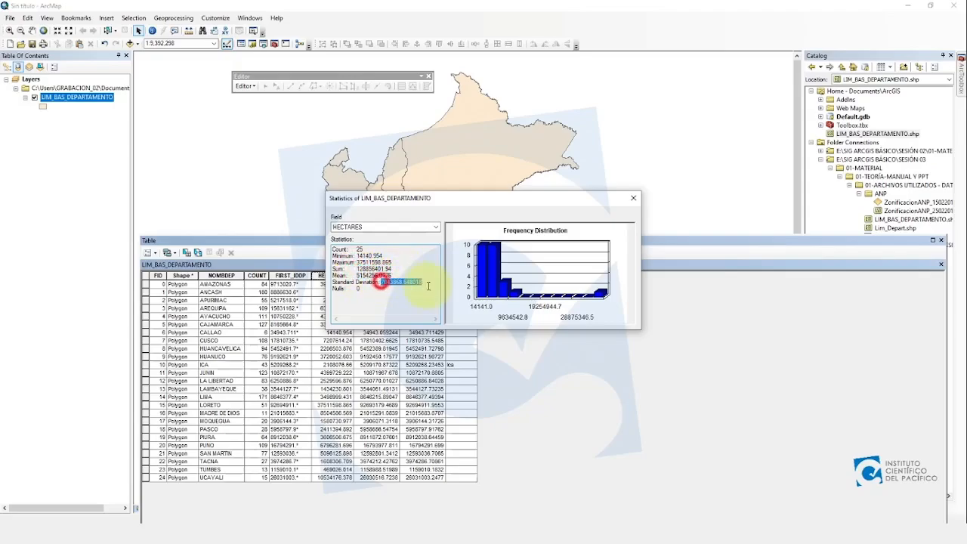
click(374, 288)
double_click(373, 290)
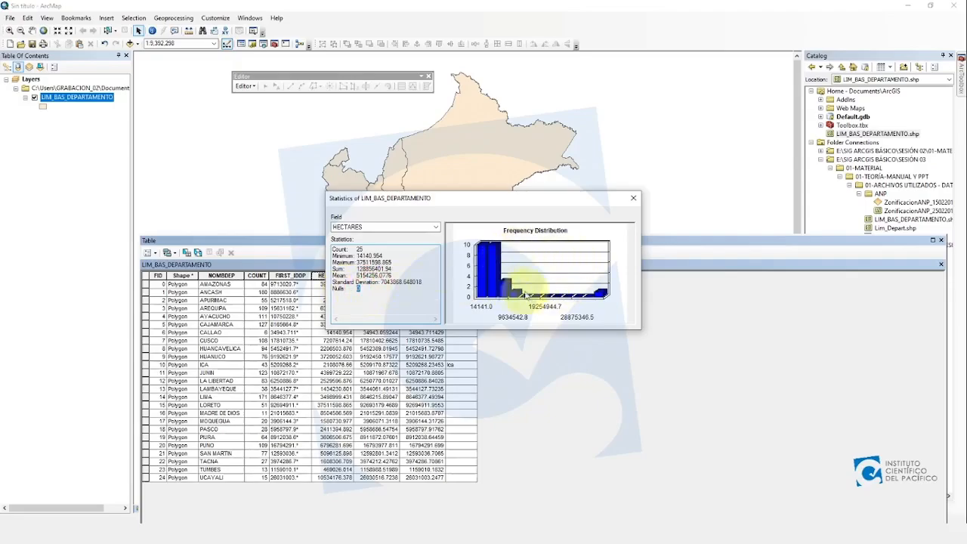
click(633, 199)
- Turn off the HECTARES field in the LIM_BAS_DEPARTAMENTO attribute table
right_click(344, 276)
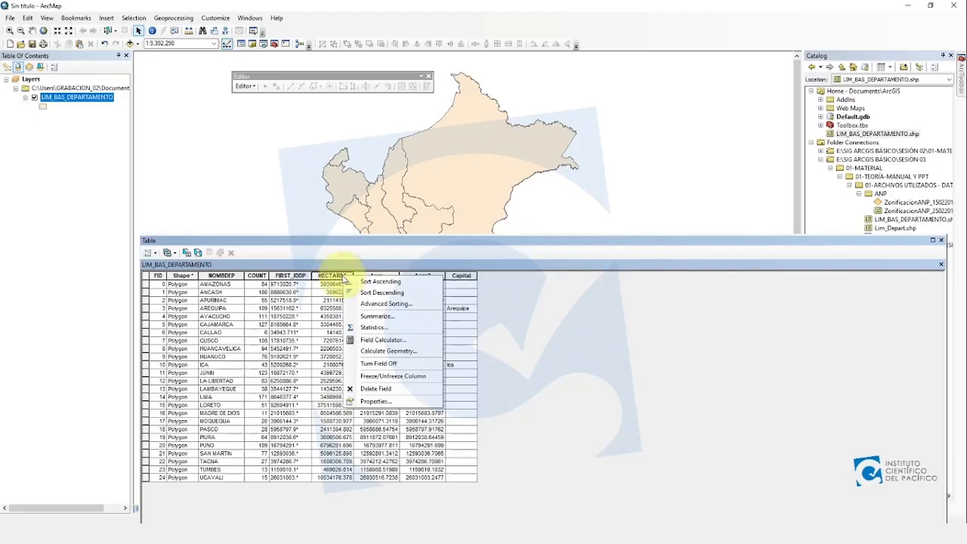
click(379, 366)
click(335, 316)
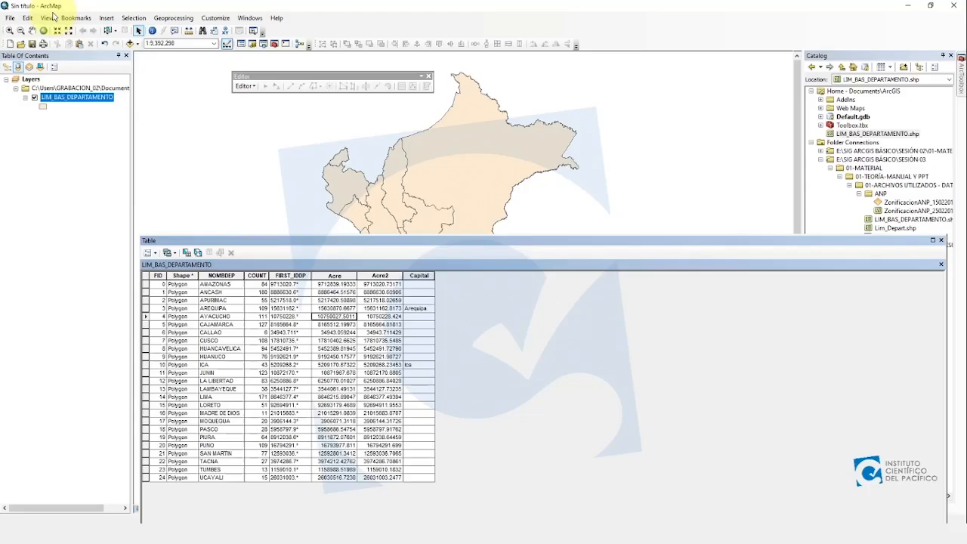
- Add LIM_BAS_DEPARTAMENTO.shp from the 01-ARCHIVOS UTILIZADOS - DATA folder to the map and check the HECTARES field in its table
click(943, 241)
click(139, 126)
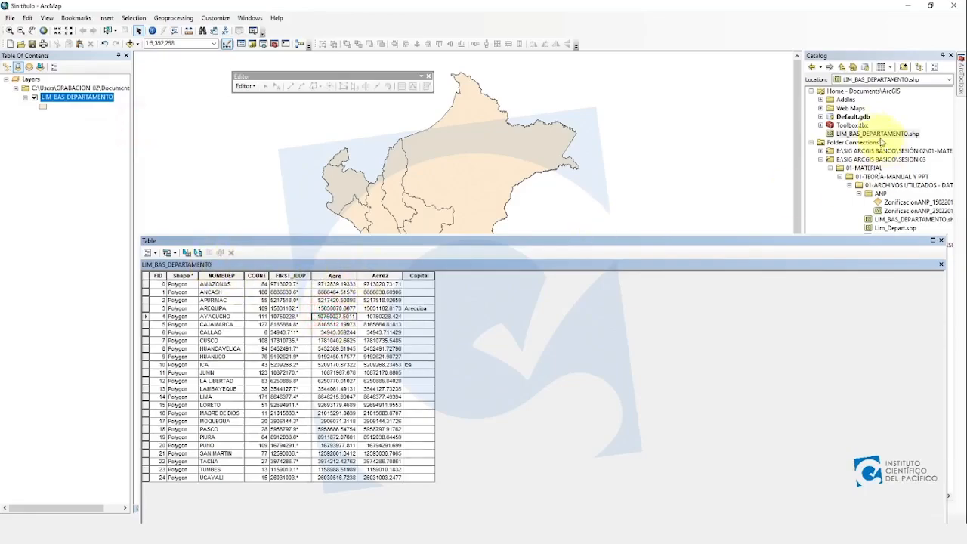
drag(903, 219, 83, 90)
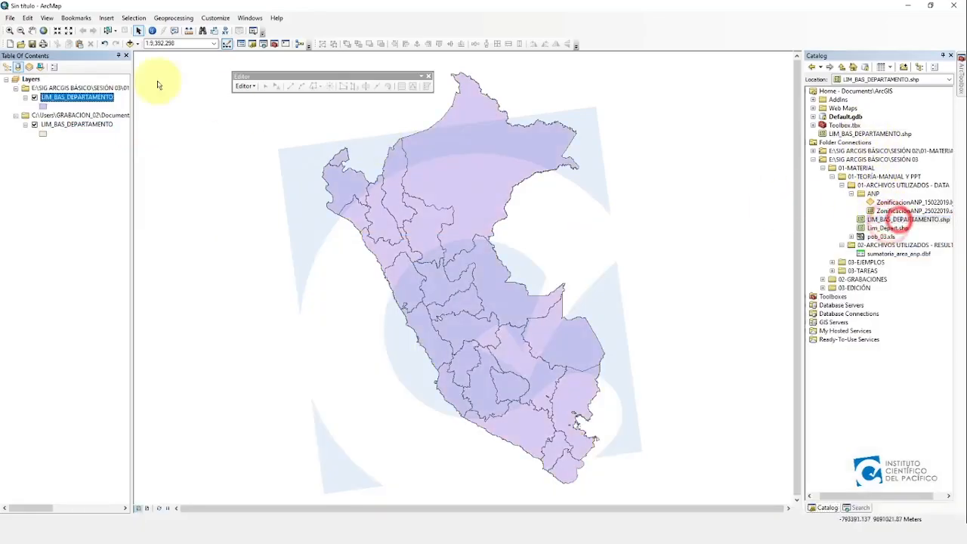
right_click(98, 96)
click(127, 125)
click(333, 275)
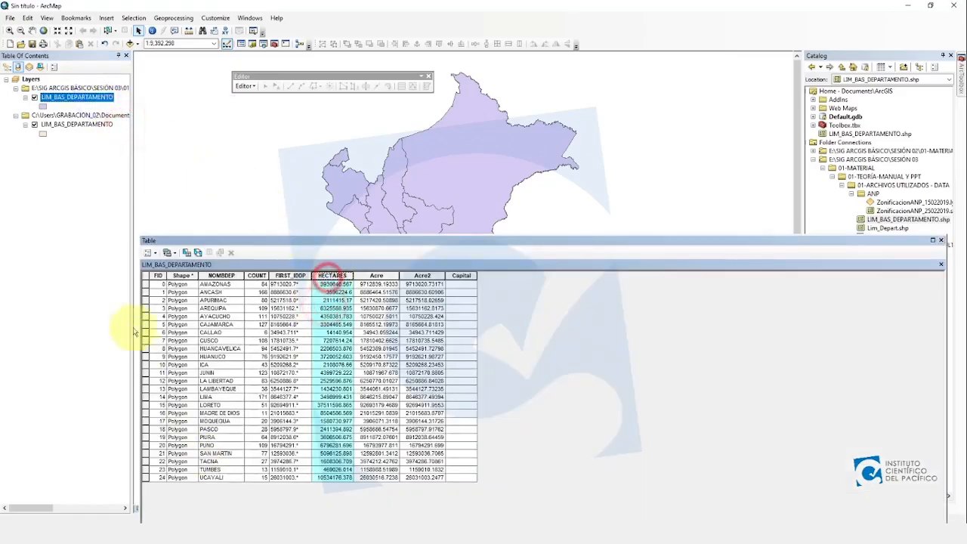
click(940, 240)
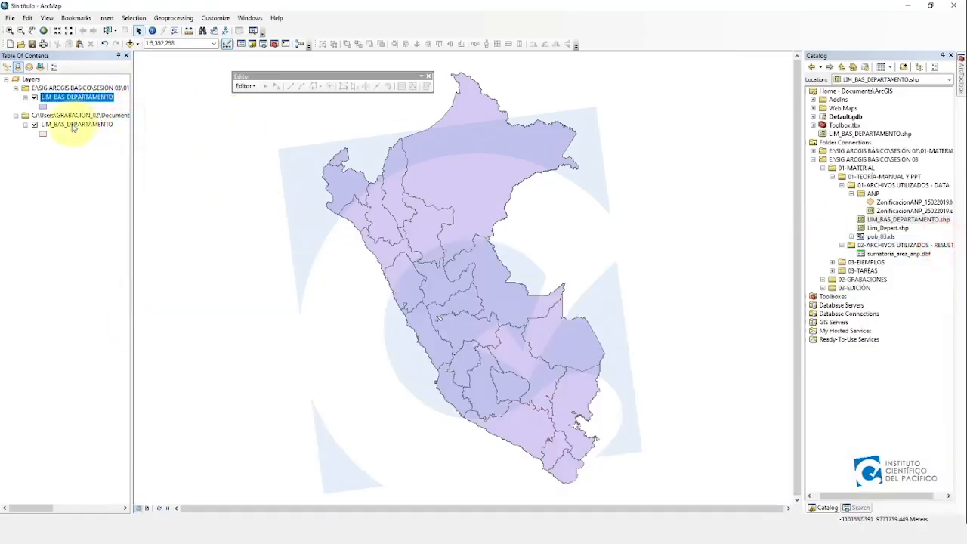
- Reopen the attribute table of the original departments layer and remove the duplicate LIM_BAS_DEPARTAMENTO layer from the map
right_click(76, 125)
click(104, 151)
click(341, 299)
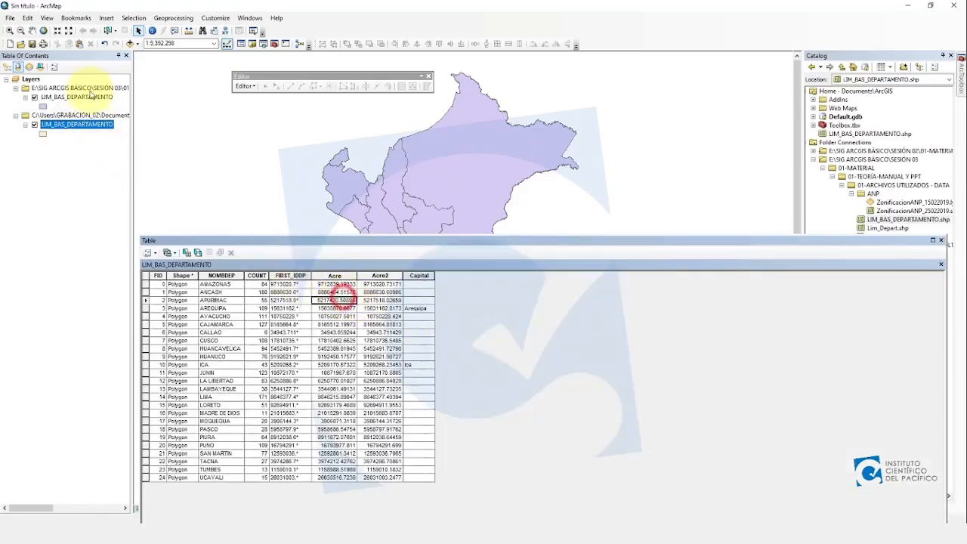
right_click(91, 96)
click(112, 115)
click(242, 334)
click(329, 278)
click(294, 334)
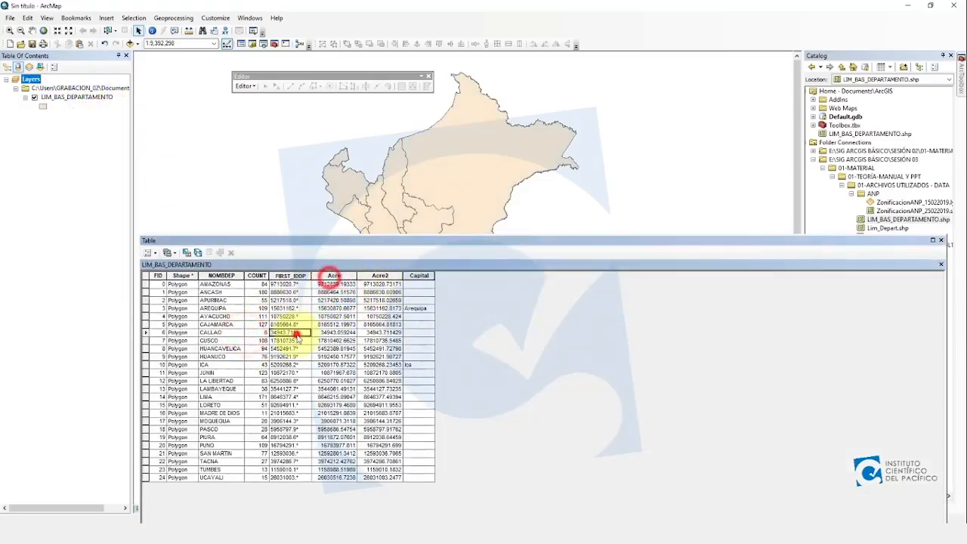
- Turn all fields of the departments attribute table back on
click(310, 308)
click(213, 286)
click(154, 254)
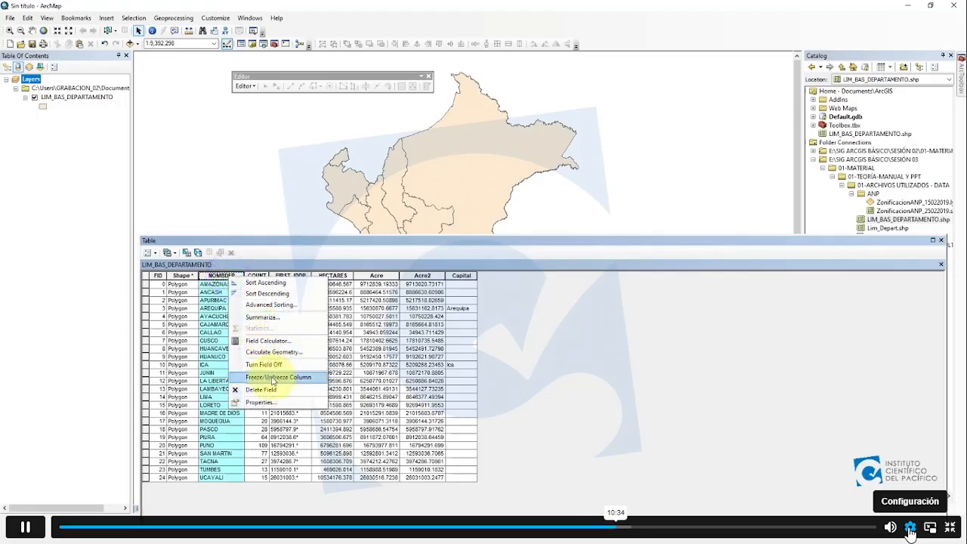
- Unfreeze the HECTARES and NOMBDEP columns and dock the table window below the map
click(910, 529)
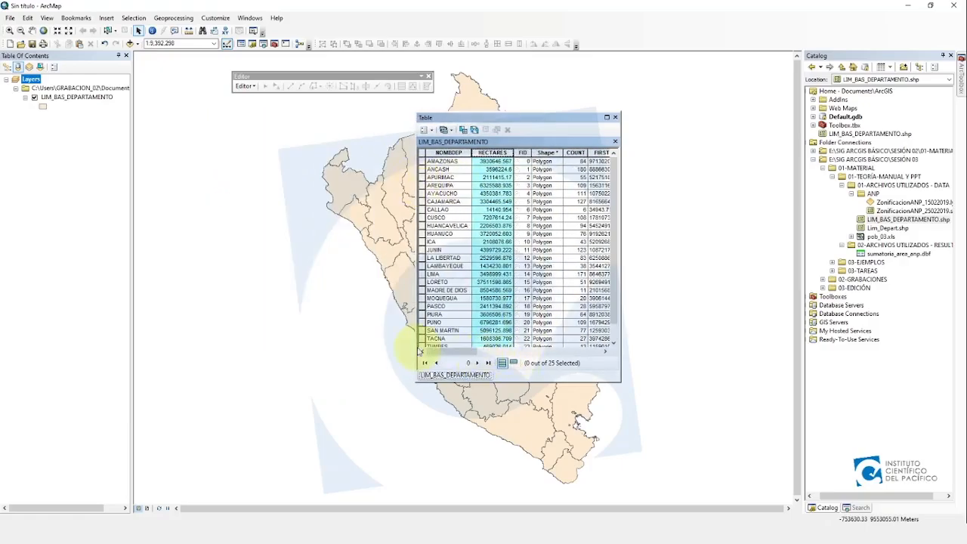
drag(424, 351, 446, 352)
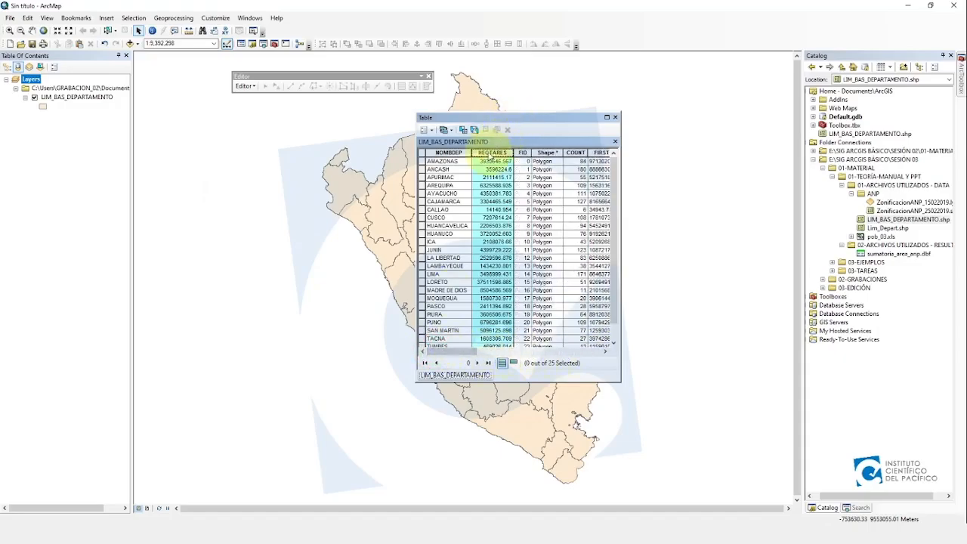
right_click(491, 153)
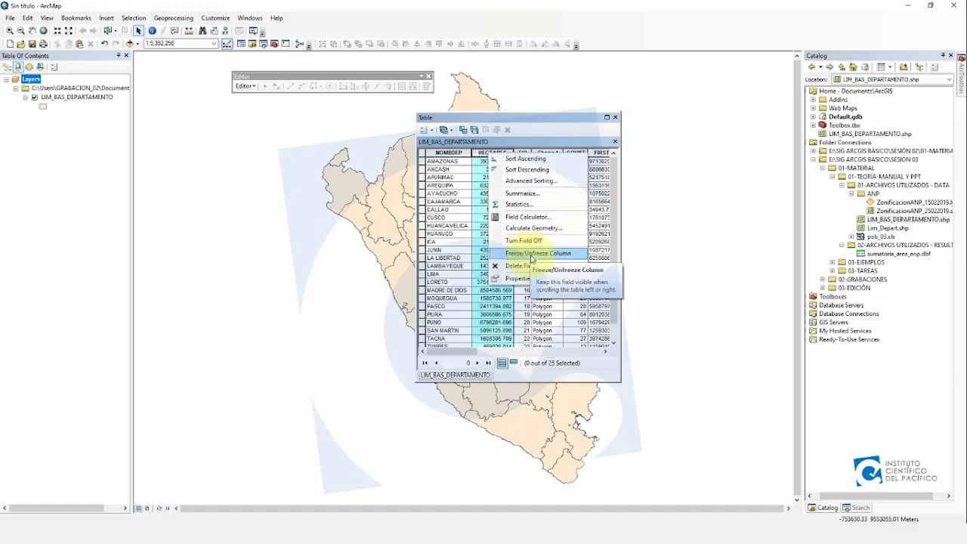
click(532, 259)
right_click(455, 155)
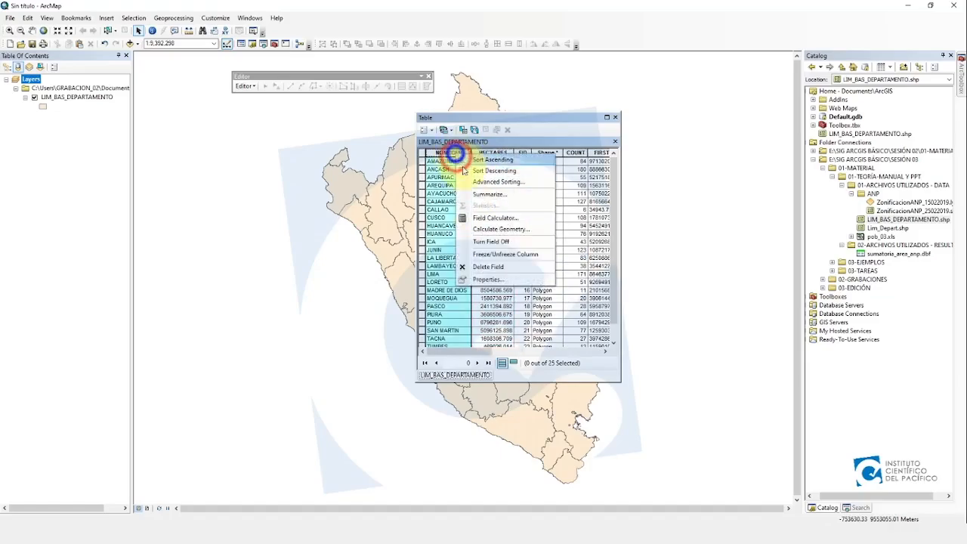
click(486, 254)
drag(481, 355, 472, 408)
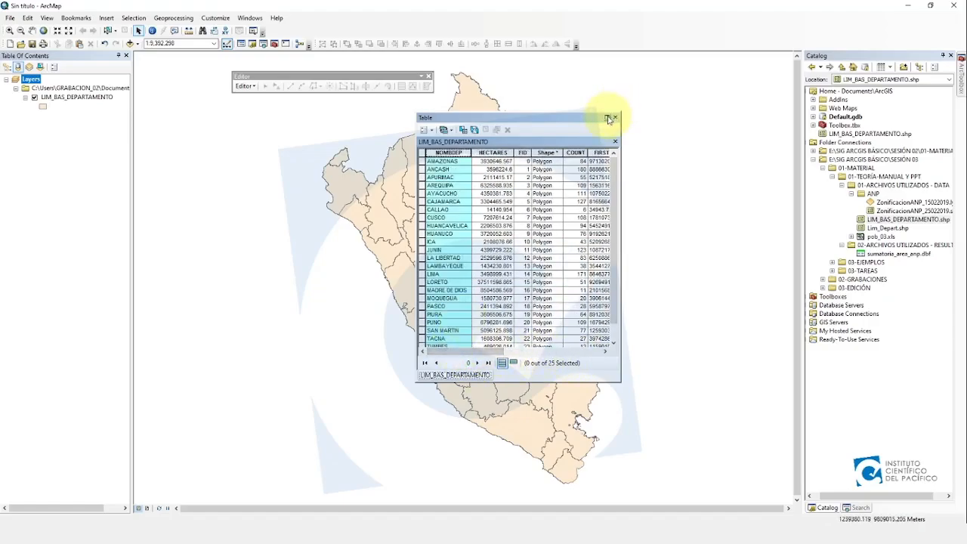
double_click(570, 119)
- Try the alias COUNTfy and the Turn field off option in the COUNT field's properties, view its number format options, and cancel
right_click(264, 332)
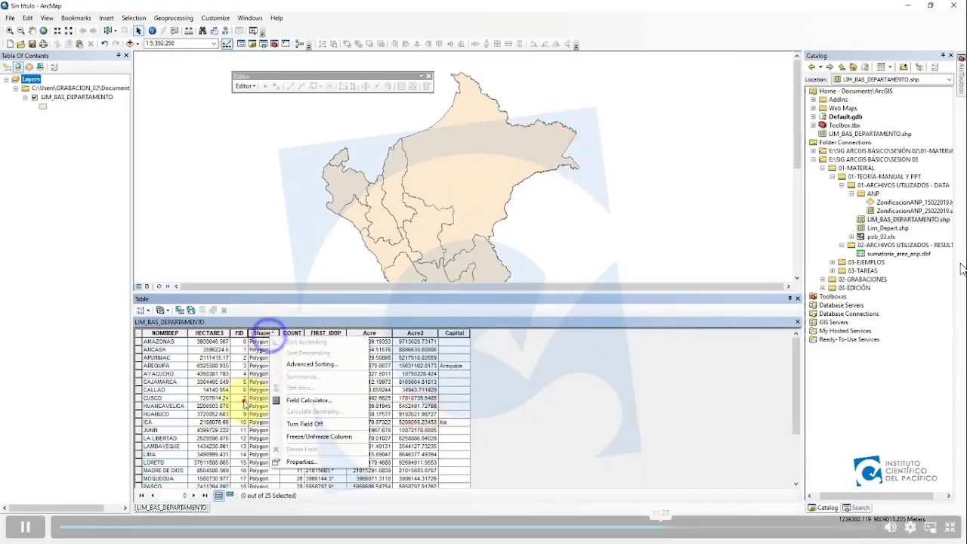
right_click(293, 332)
click(313, 461)
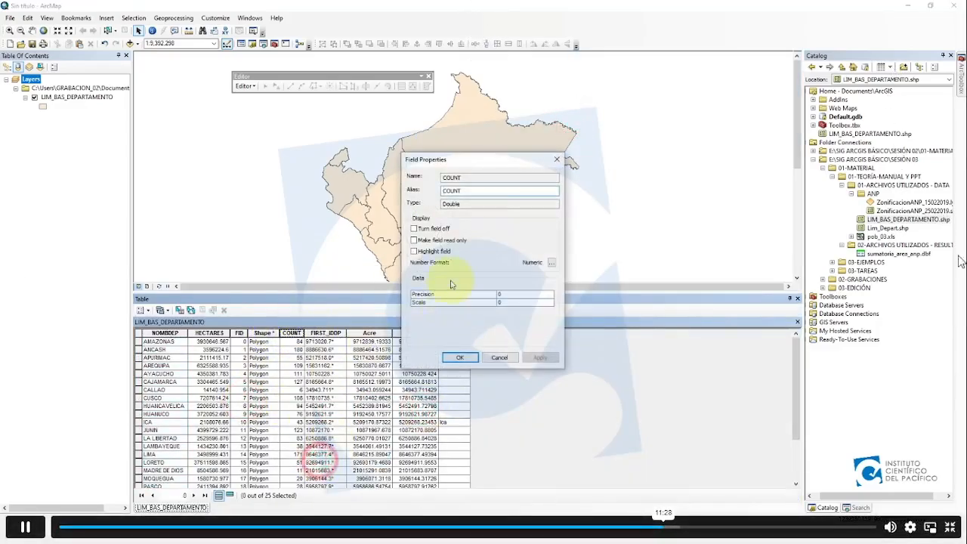
click(473, 190)
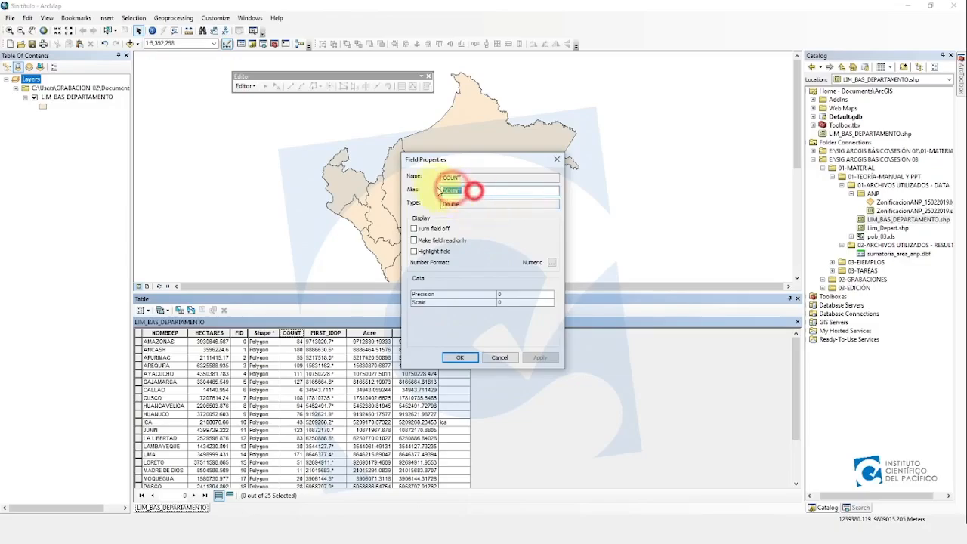
click(456, 204)
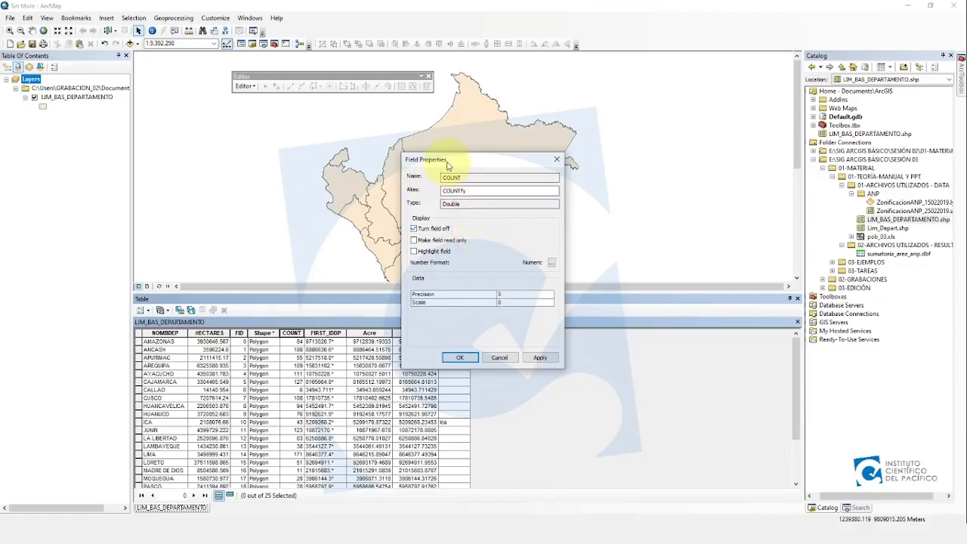
drag(447, 166, 547, 152)
click(652, 250)
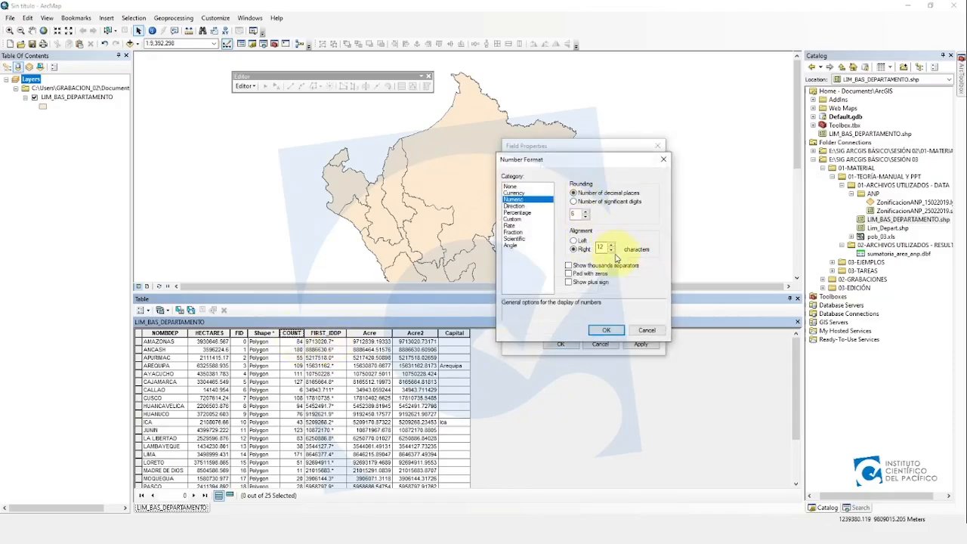
click(646, 330)
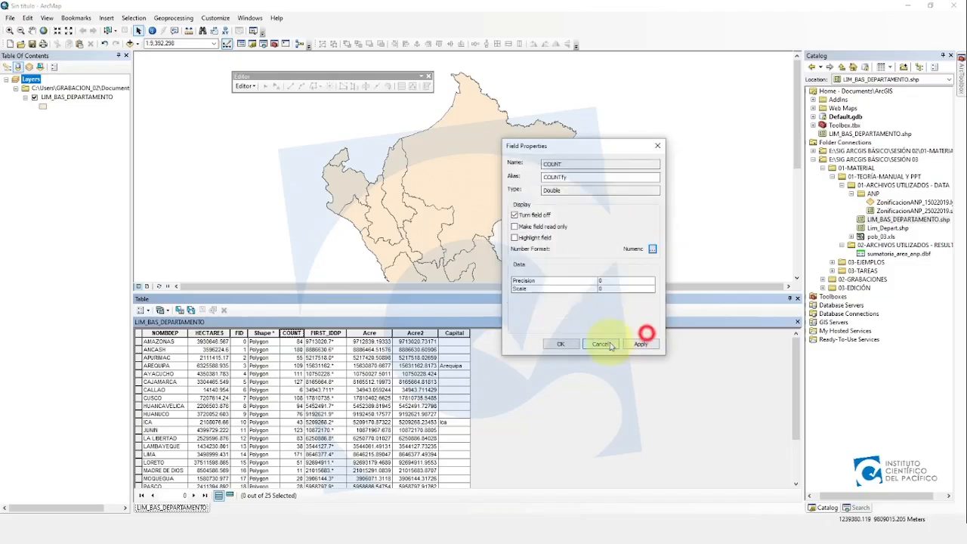
click(607, 343)
right_click(324, 333)
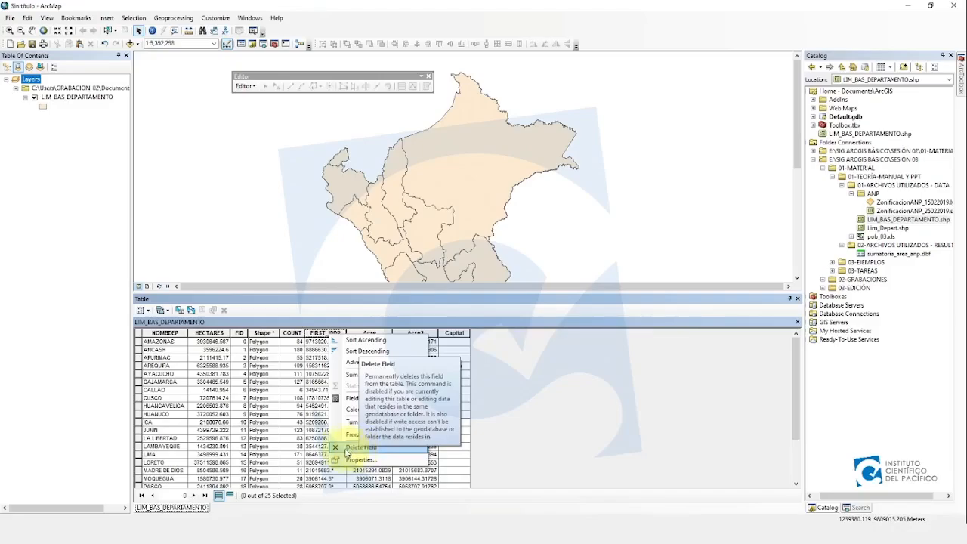
click(276, 389)
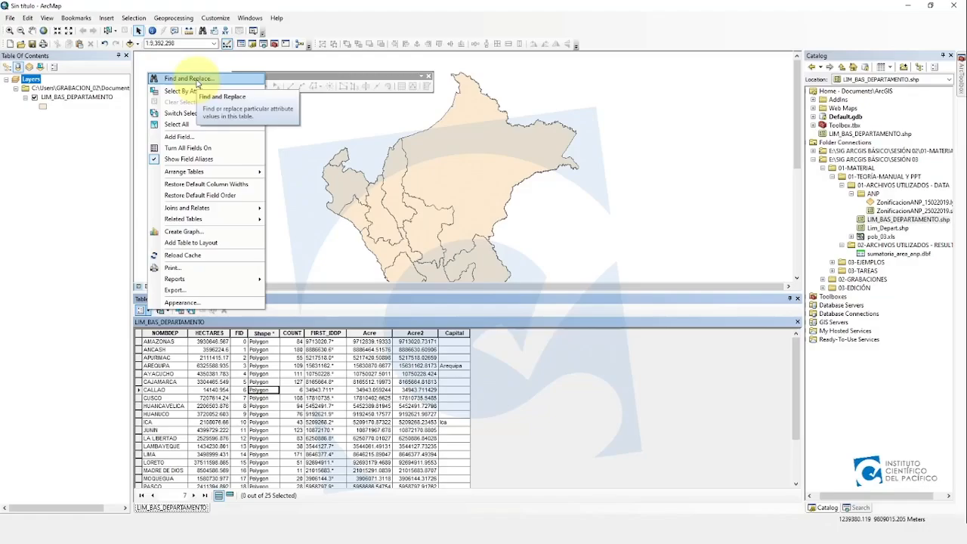
click(296, 316)
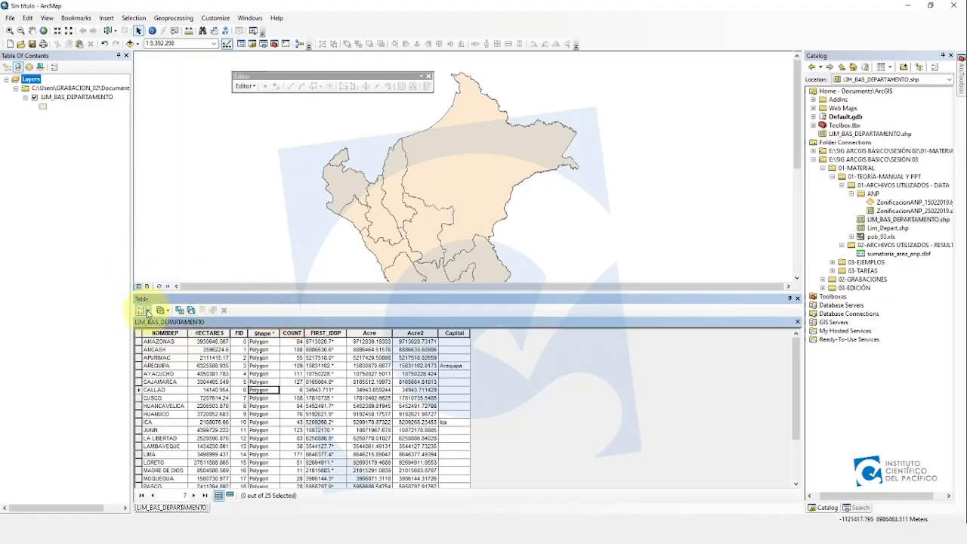
- Reorder the table columns, moving NOMBDEP between FID and Shape and HECTARES between COUNT and FIRST_IDDP
right_click(171, 333)
click(154, 352)
click(160, 333)
drag(159, 333, 251, 333)
drag(162, 333, 304, 333)
click(251, 382)
- Open Find and Replace for the departments table and look over its replace options
click(143, 310)
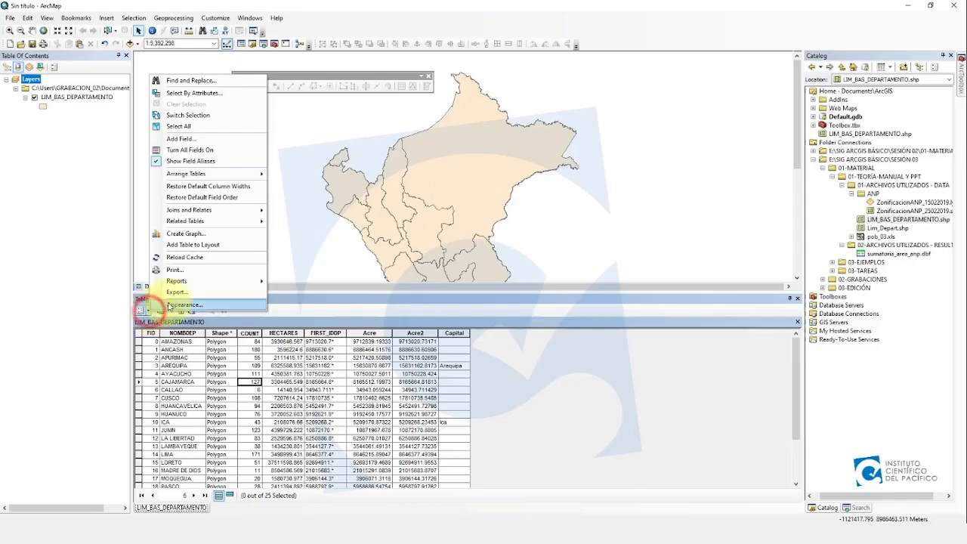
click(207, 82)
click(254, 341)
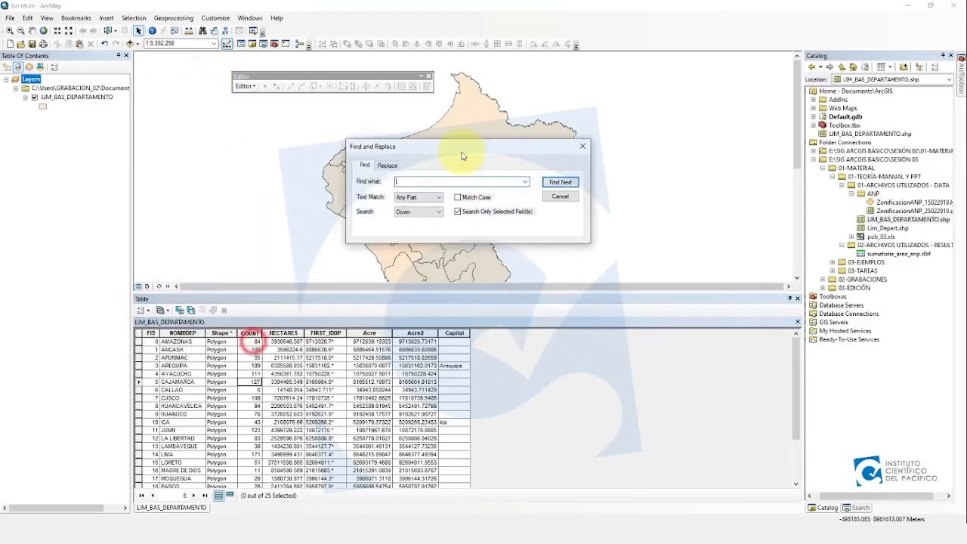
click(388, 165)
click(410, 181)
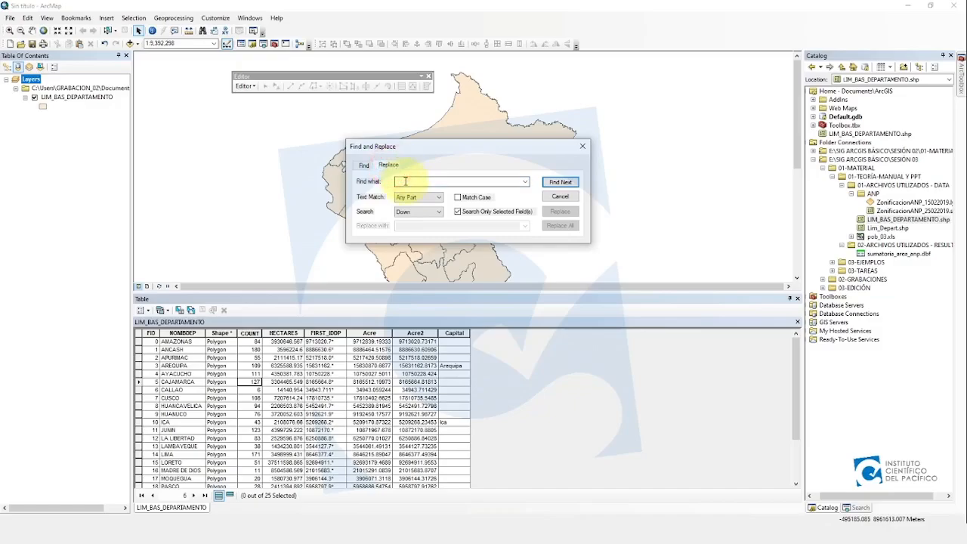
click(370, 414)
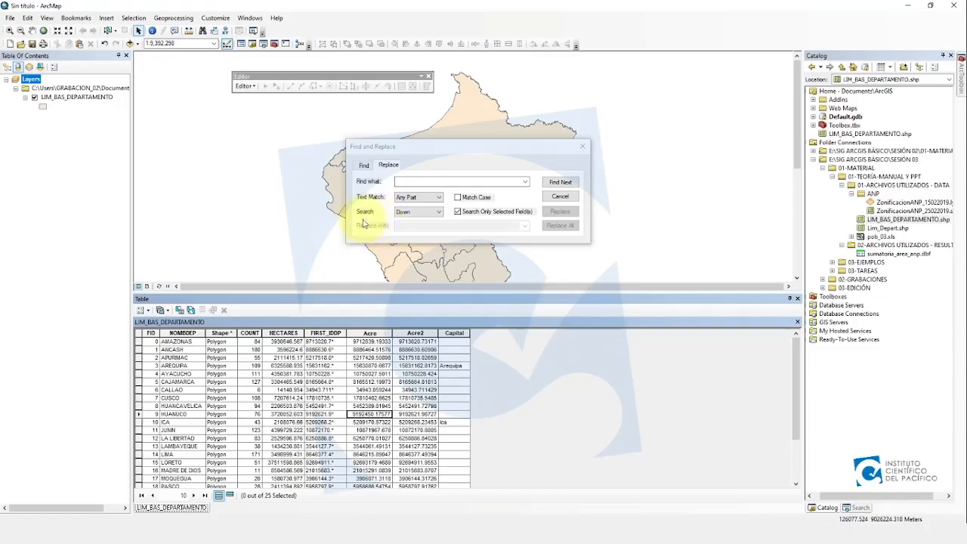
- Search for the value 55 in the table, repeat the search on the selected COUNT field, and select the matching cell
click(365, 166)
click(410, 182)
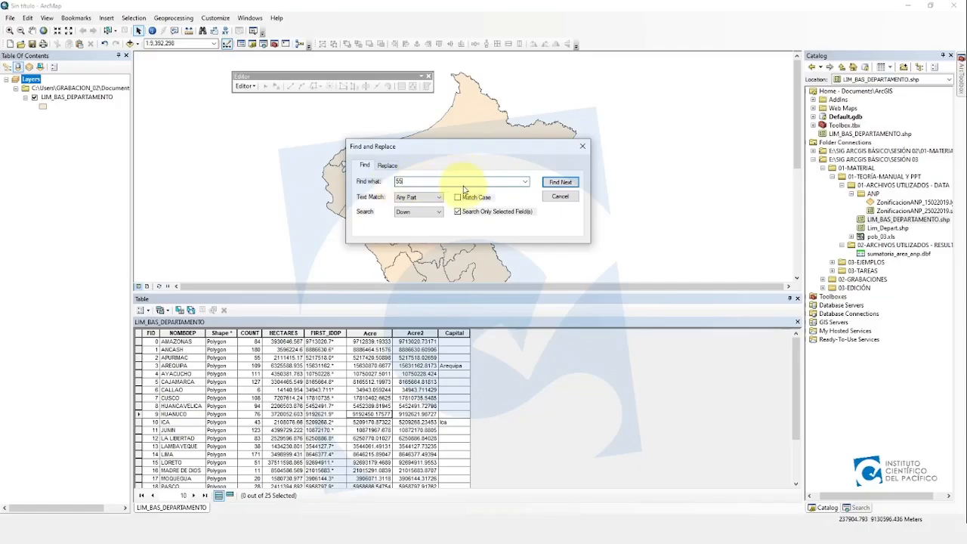
click(558, 184)
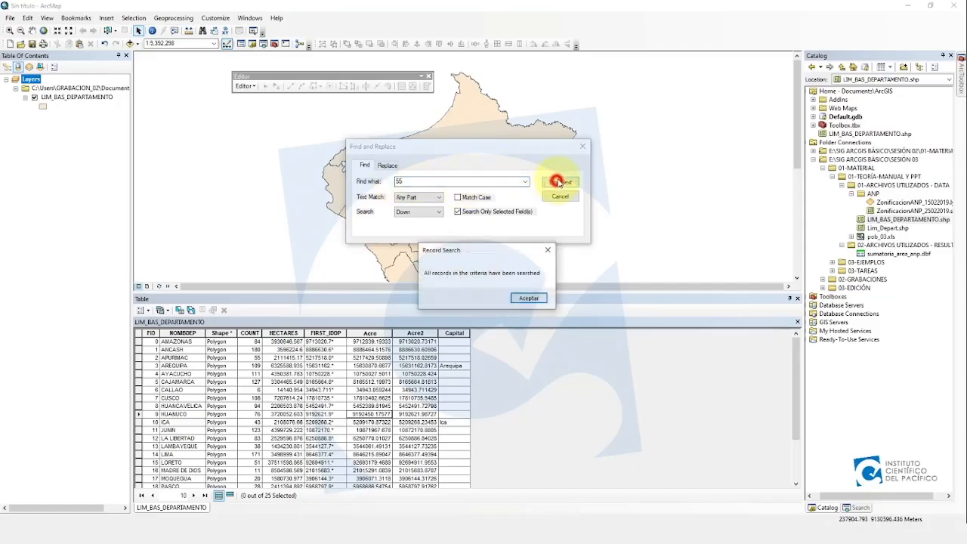
click(532, 297)
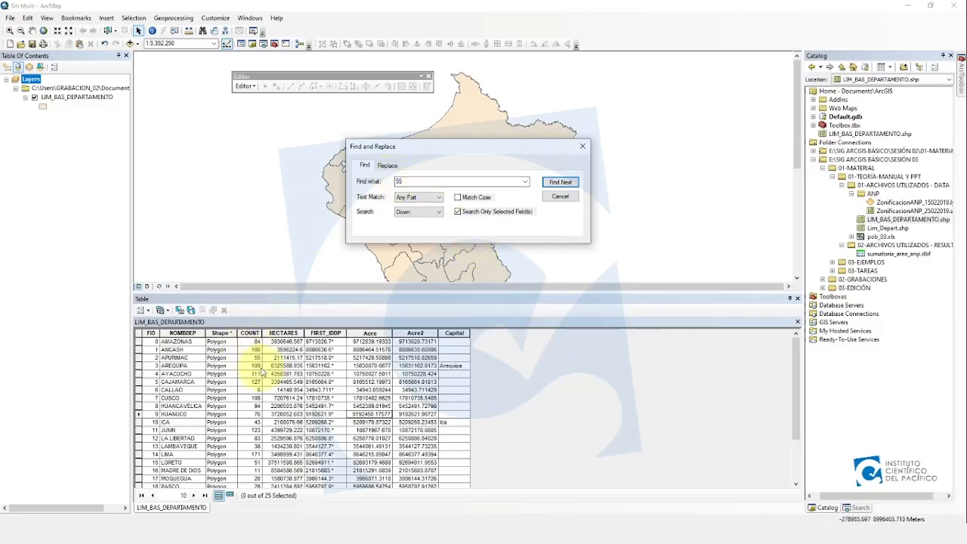
click(250, 333)
click(559, 182)
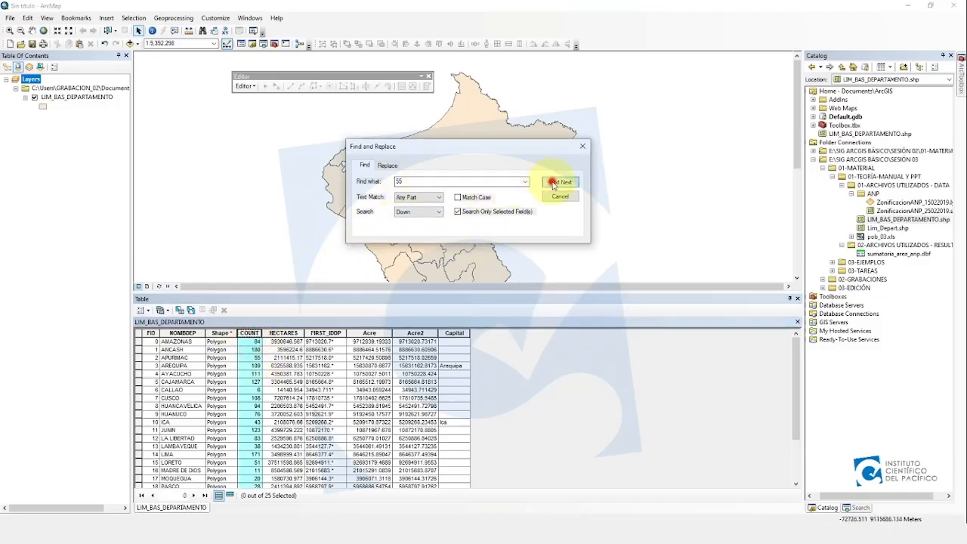
click(247, 360)
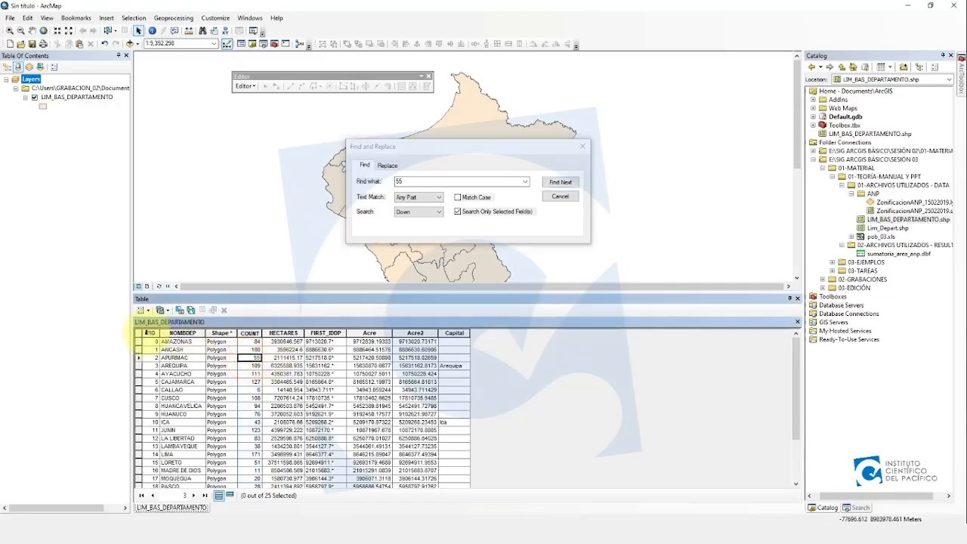
- Select all table columns from FID to Capital and search the selected fields for 55 until every record is covered
click(151, 333)
drag(151, 333, 454, 333)
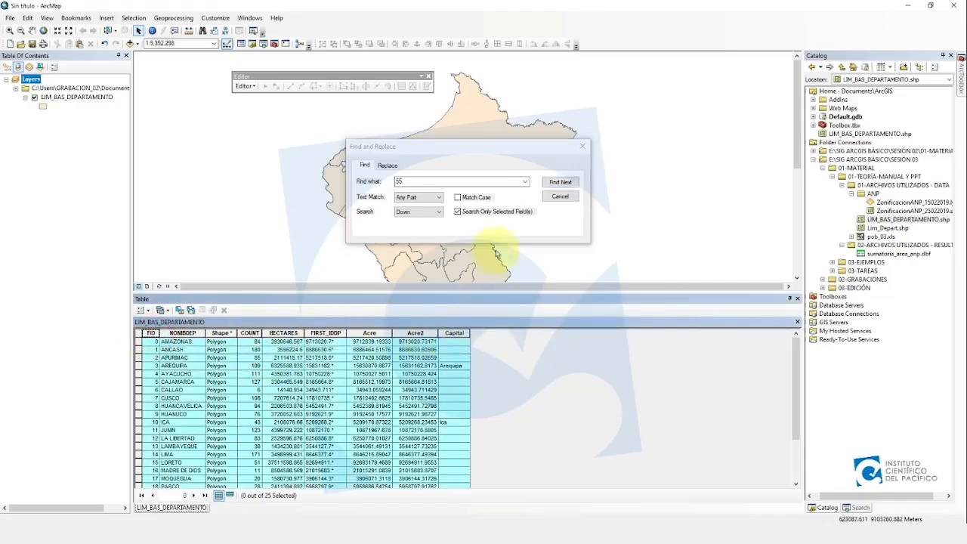
click(558, 185)
click(558, 185)
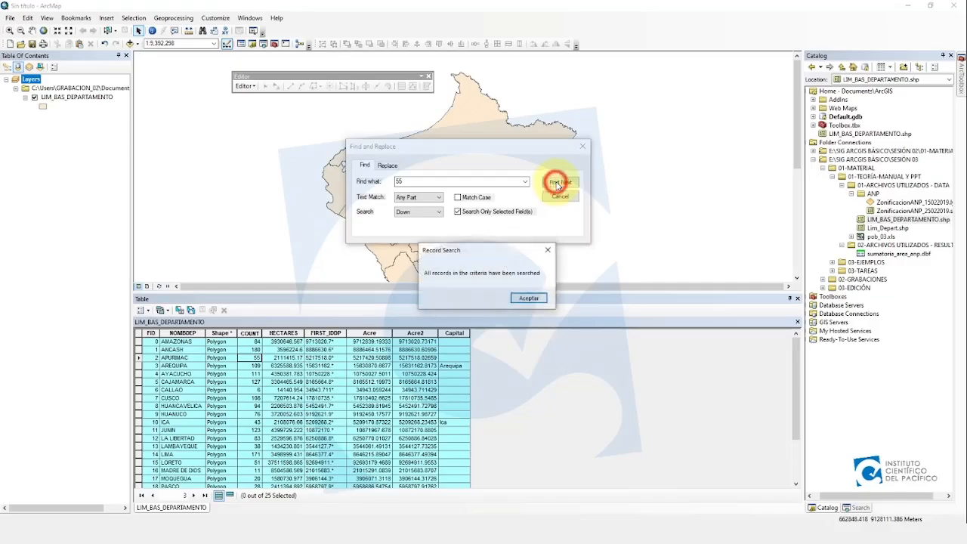
click(525, 297)
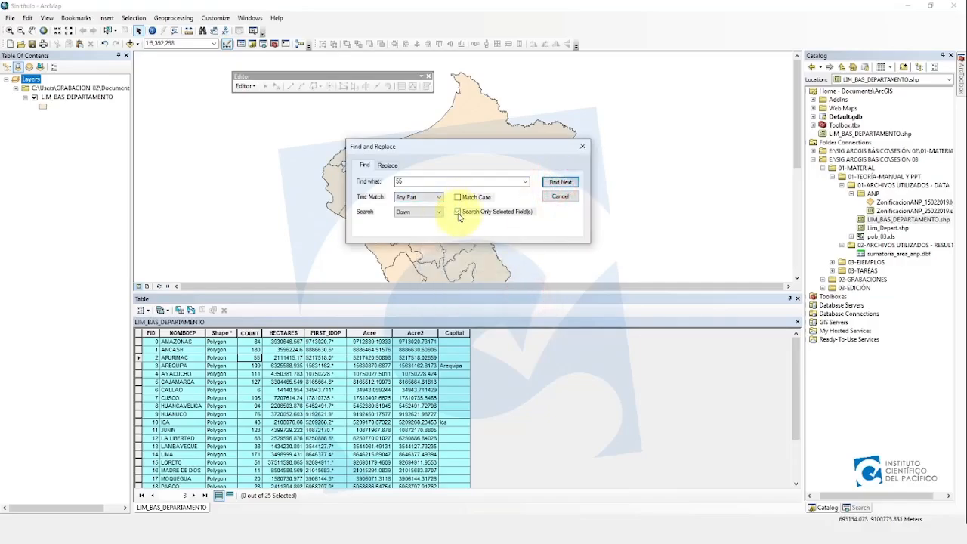
- Turn off Search Only Selected Field(s) and search downward for 55 from AREQUIPA's HECTARES cell
click(293, 365)
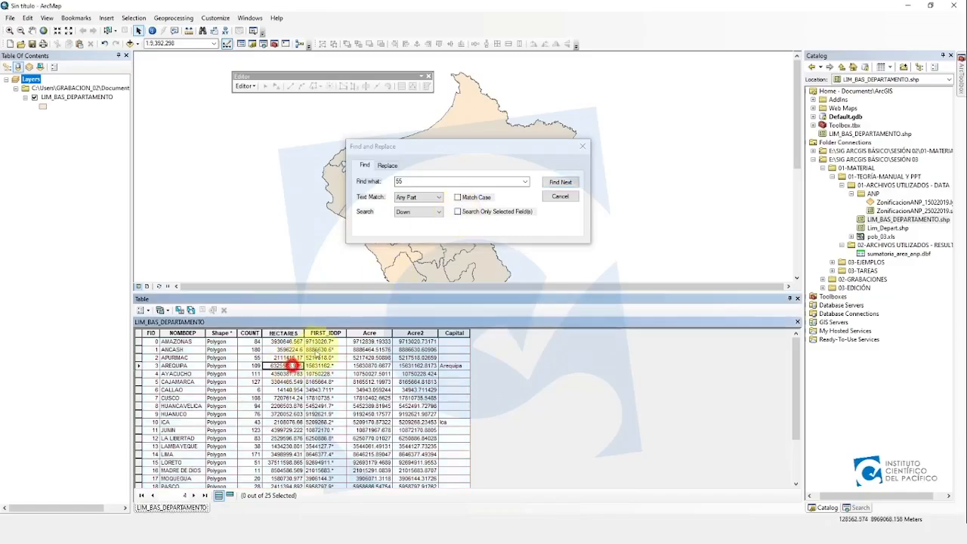
click(560, 182)
click(529, 299)
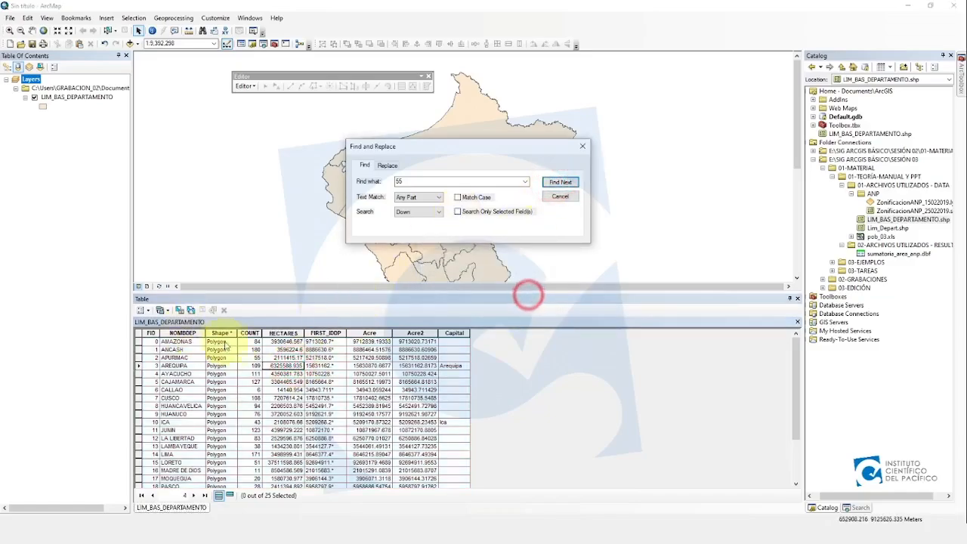
- Set the search direction to All and look for 55 starting from ANCASH's COUNT cell
click(249, 349)
click(436, 213)
click(414, 221)
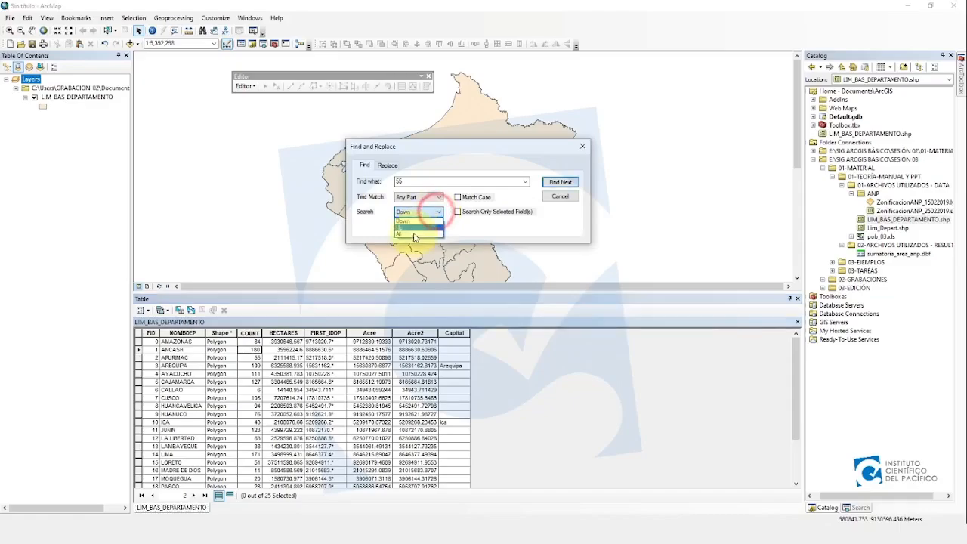
click(560, 182)
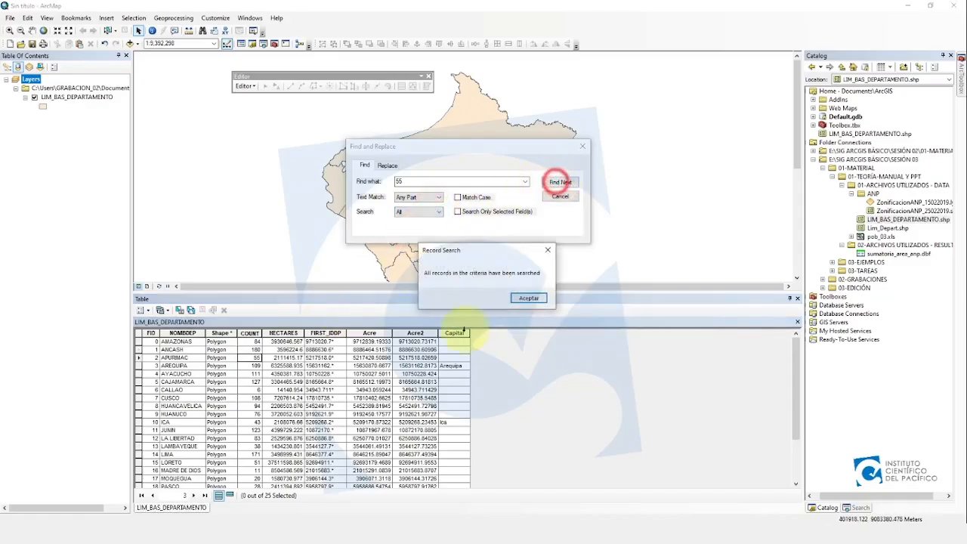
click(524, 297)
- Set the search direction back to Down and search for 55 from AREQUIPA's COUNT cell
click(417, 212)
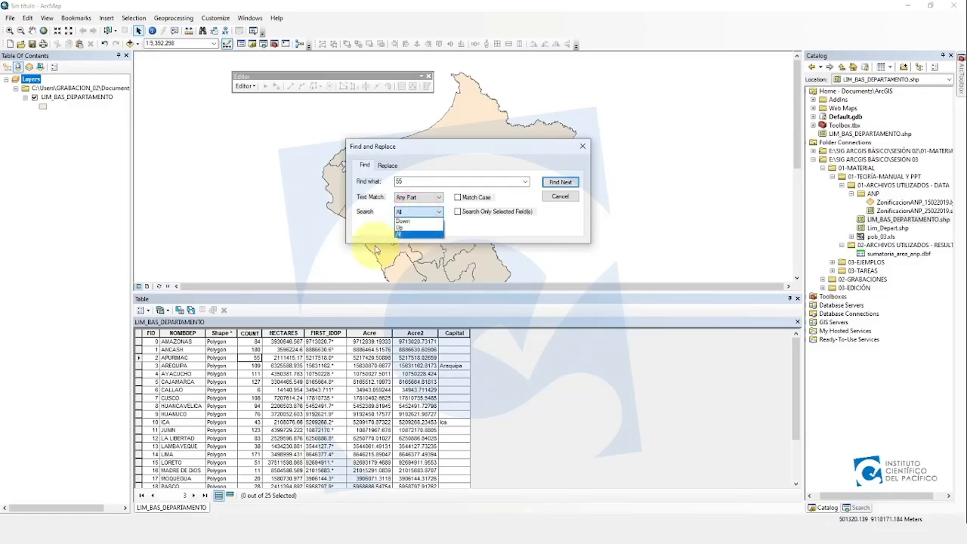
click(255, 368)
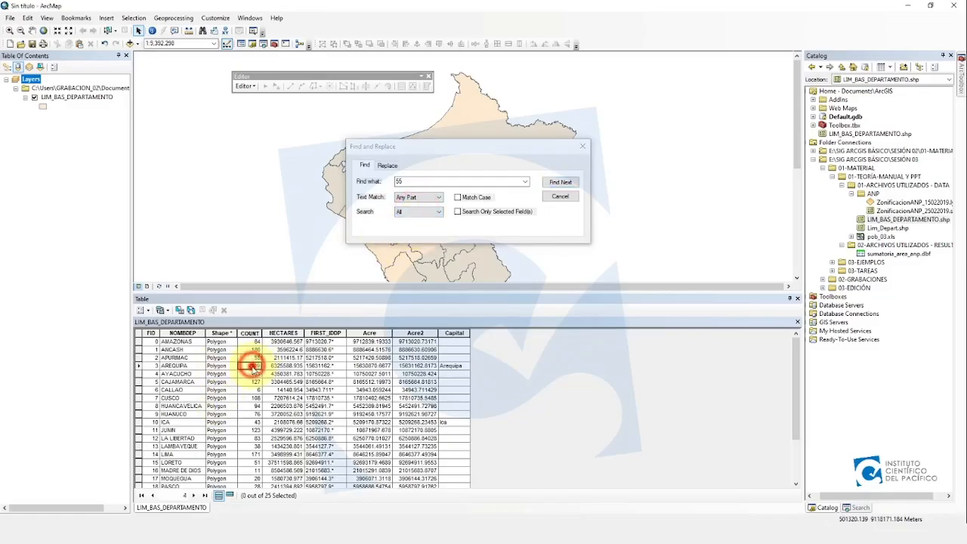
click(427, 212)
click(428, 220)
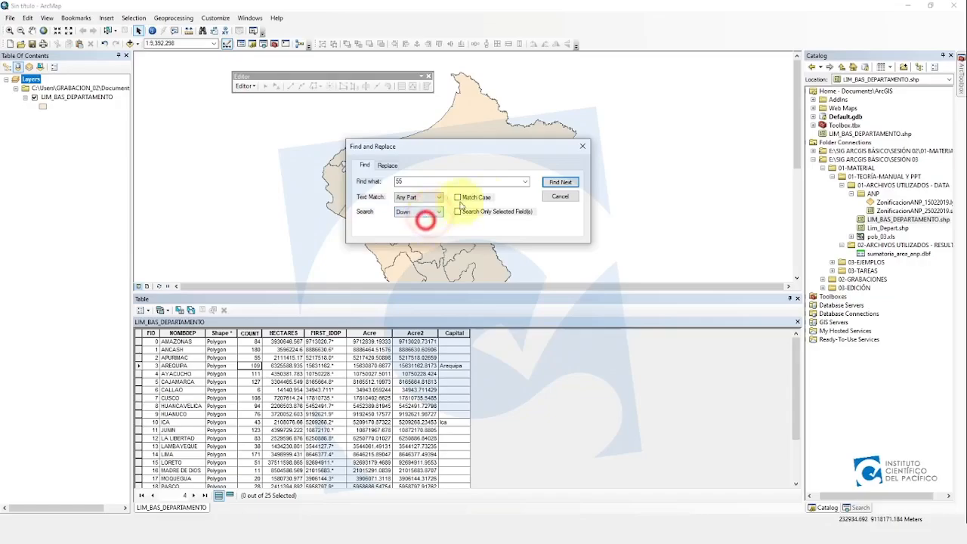
click(570, 182)
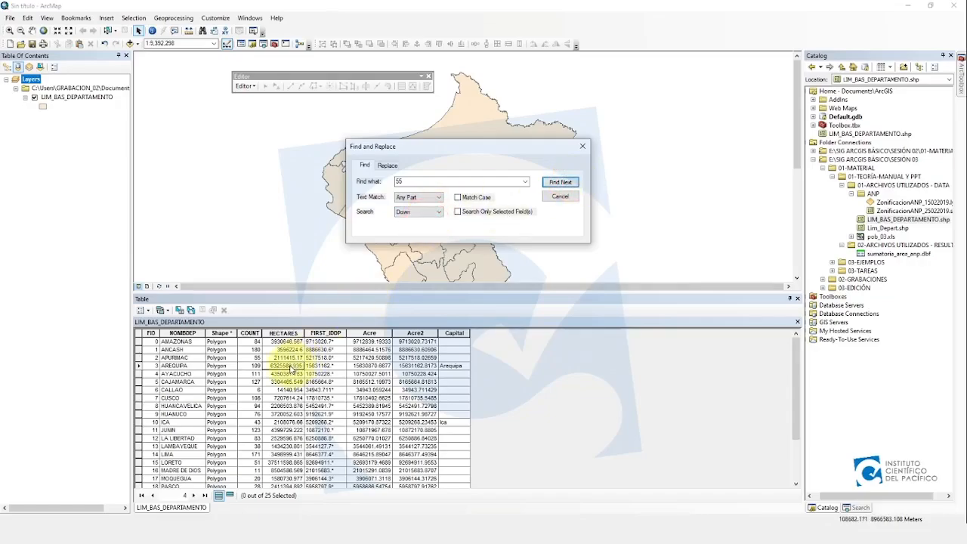
- Set the search direction to Up and search for 55 from AREQUIPA's COUNT cell
click(251, 358)
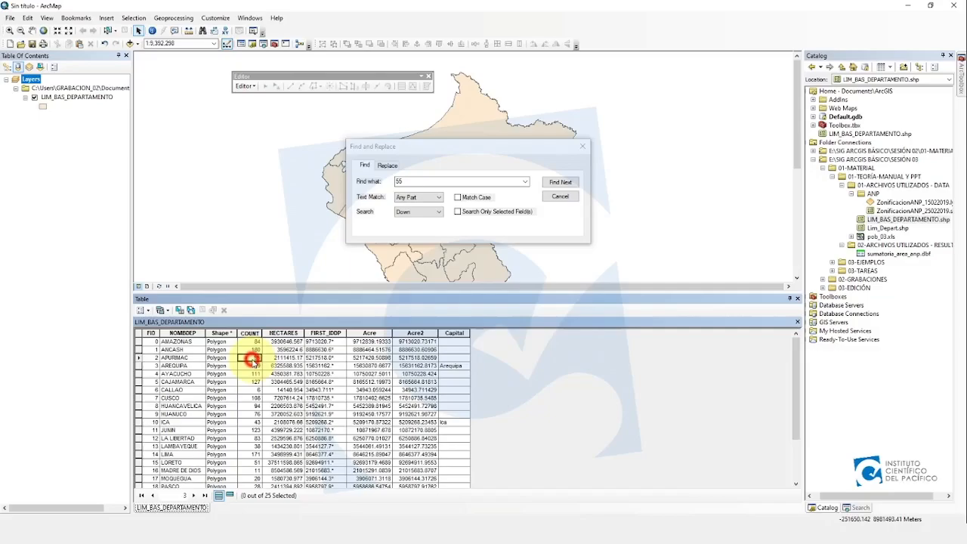
click(421, 213)
click(415, 226)
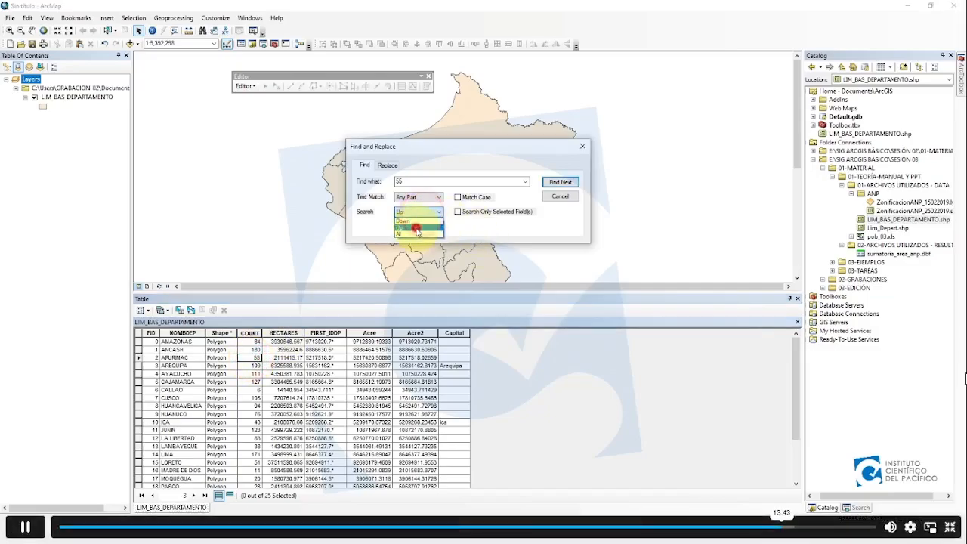
click(251, 366)
click(560, 182)
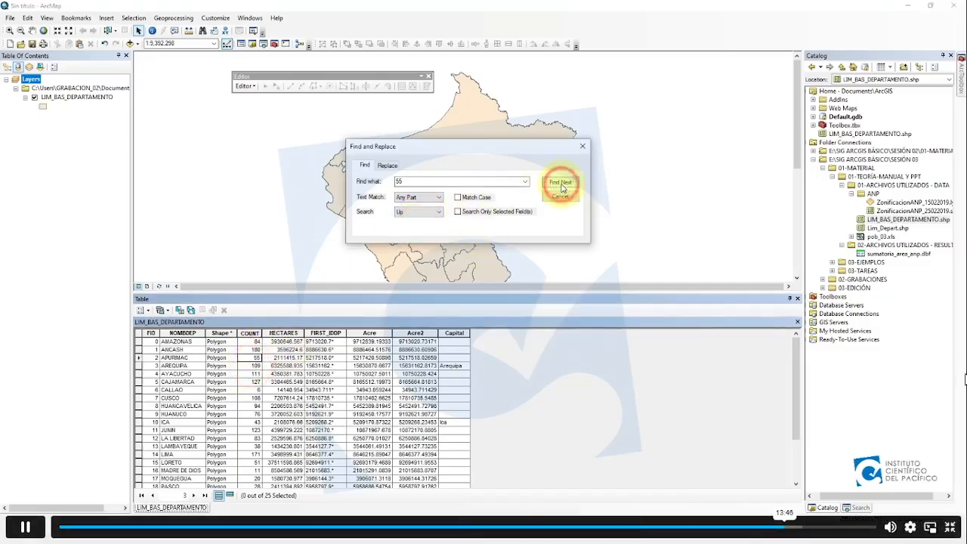
click(359, 299)
- Set the text match to Whole field and search upward for 55 from the ANCASH record
click(420, 198)
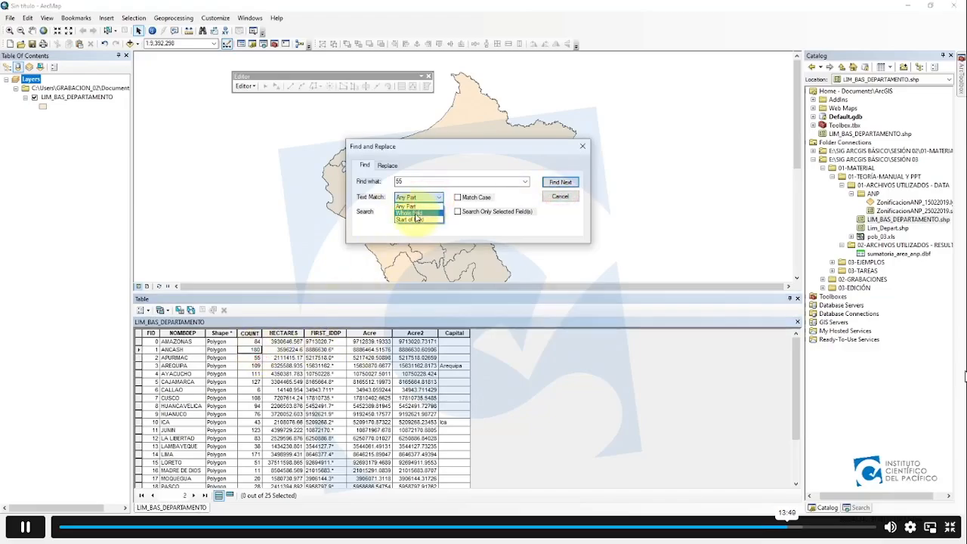
click(411, 208)
click(406, 183)
click(560, 182)
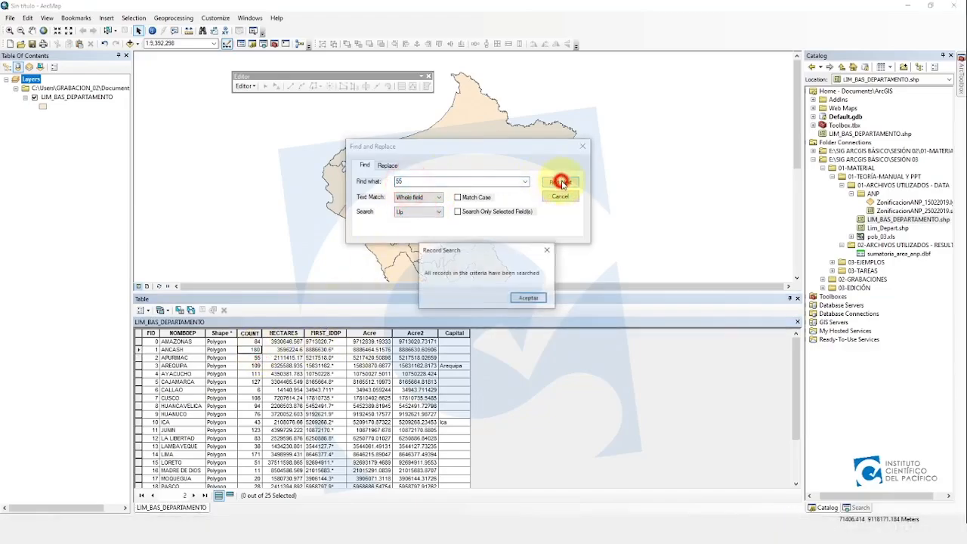
click(536, 296)
- Set the search direction to Down and search for 55 as a whole field until all records are searched
click(435, 211)
click(428, 221)
click(560, 182)
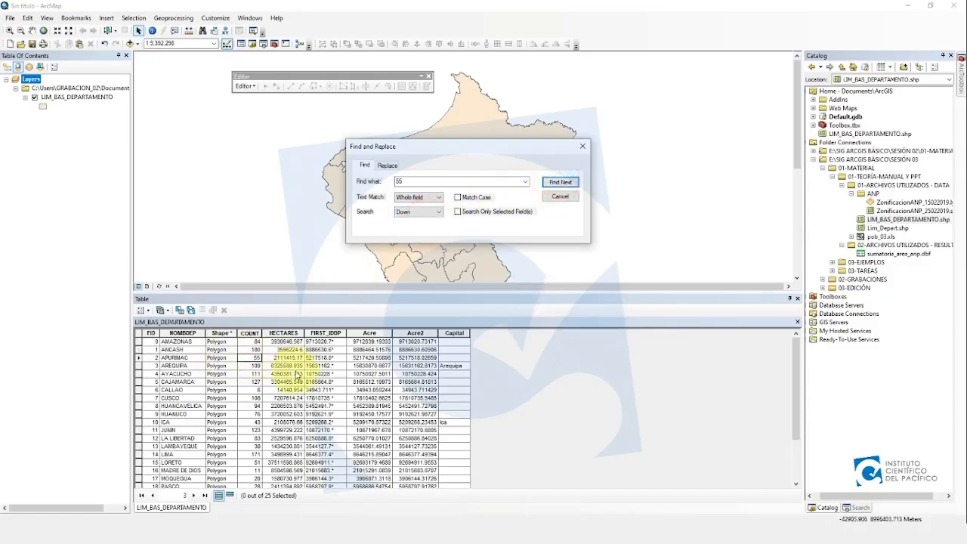
click(559, 182)
click(527, 297)
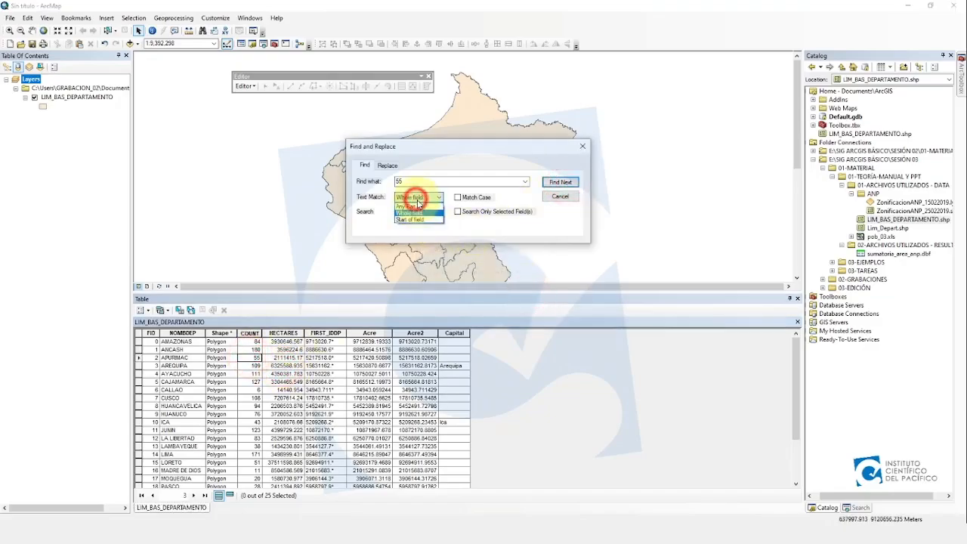
- Return the text match to Any Part, bring up the replace options, and start an editing session to enable them
click(427, 212)
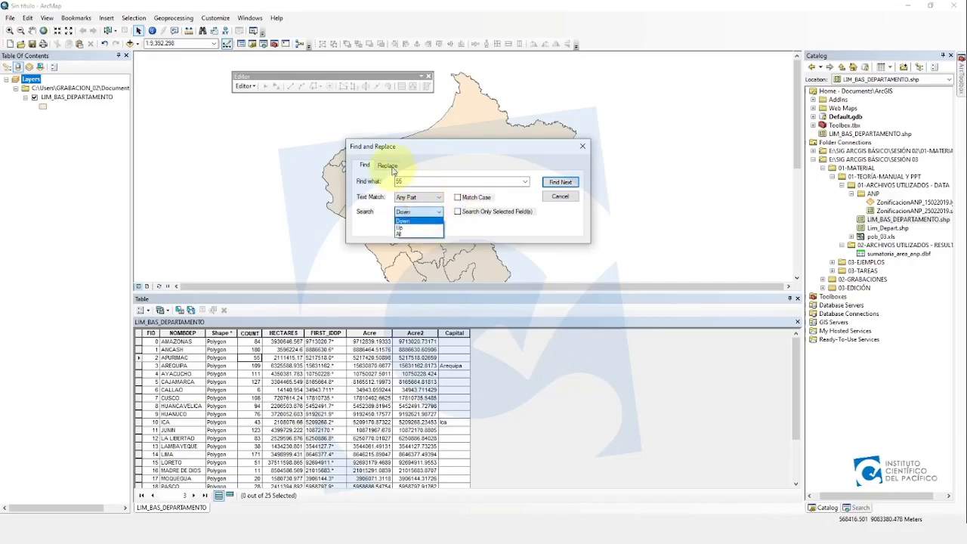
click(391, 169)
click(388, 166)
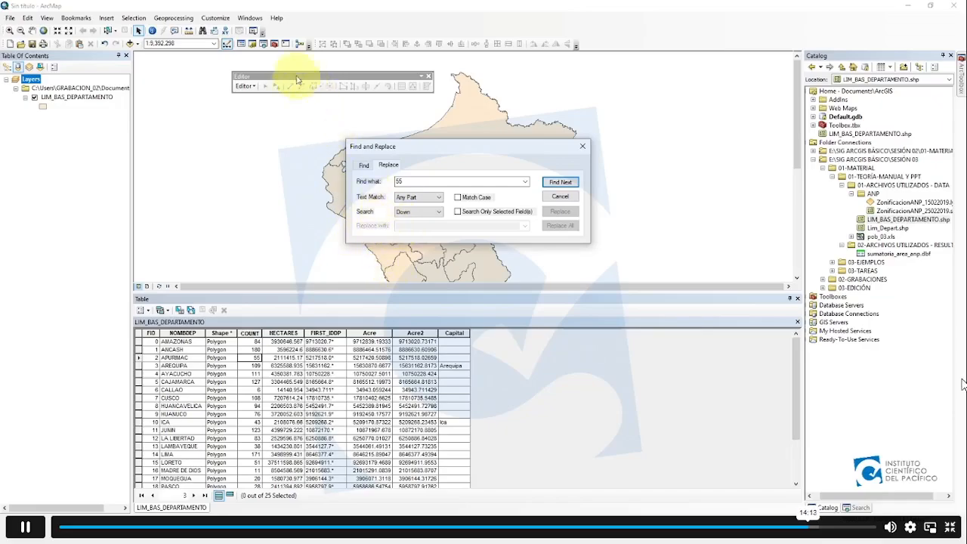
click(244, 85)
click(254, 97)
click(398, 225)
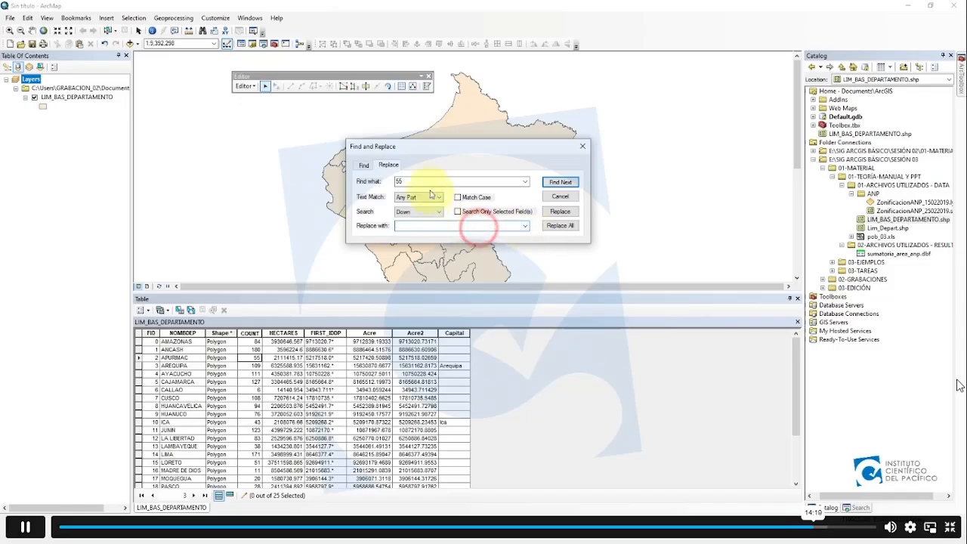
- Find the value 55 in the COUNT field from the AMAZONAS record down and replace it with 999
drag(423, 183, 400, 187)
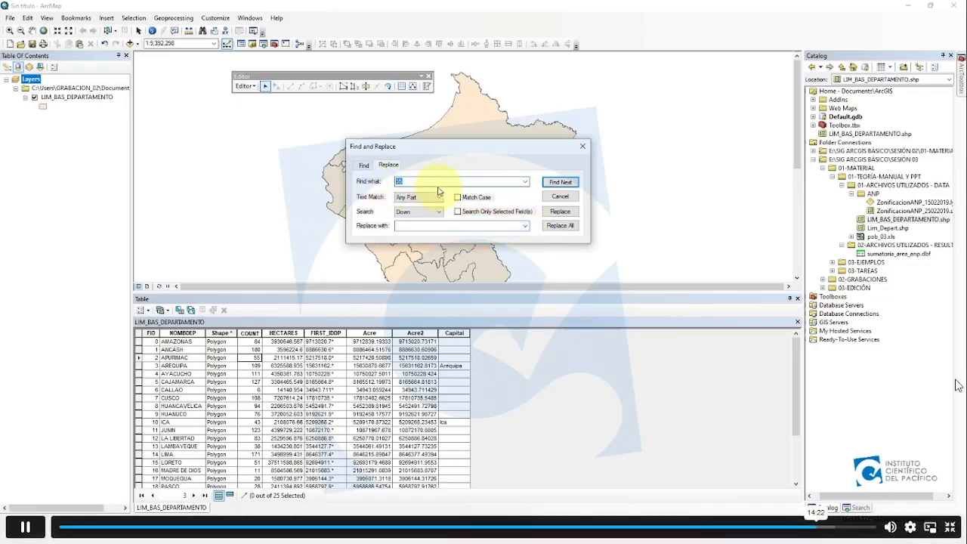
click(415, 226)
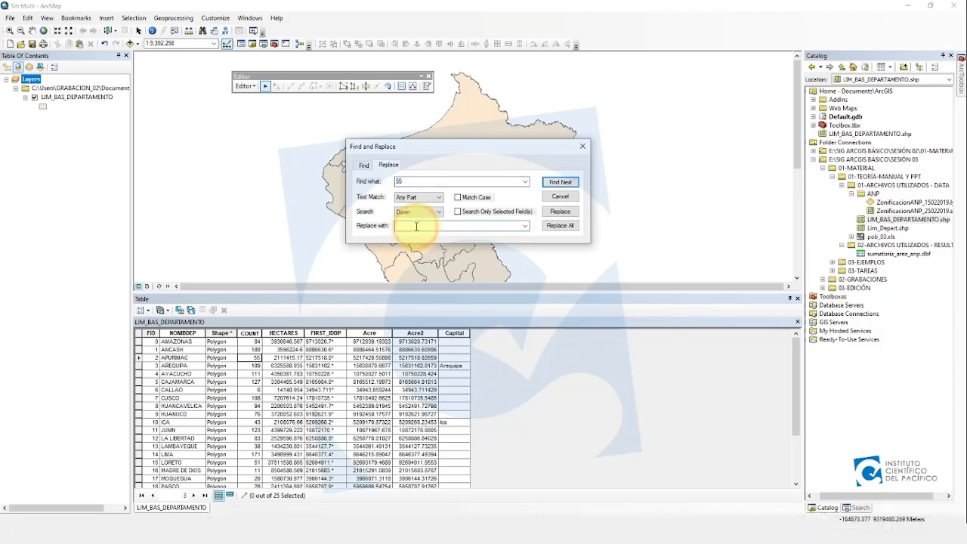
click(554, 183)
click(532, 302)
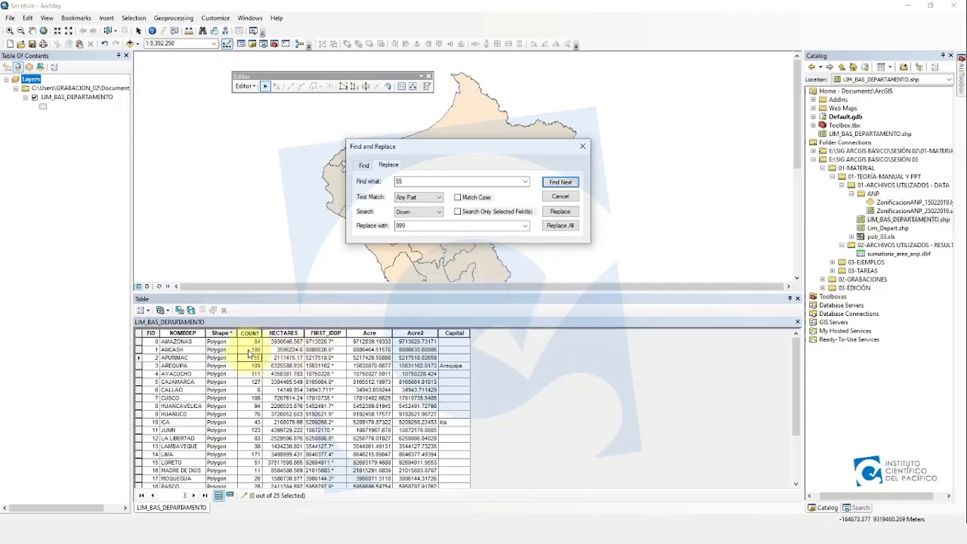
click(250, 341)
click(561, 187)
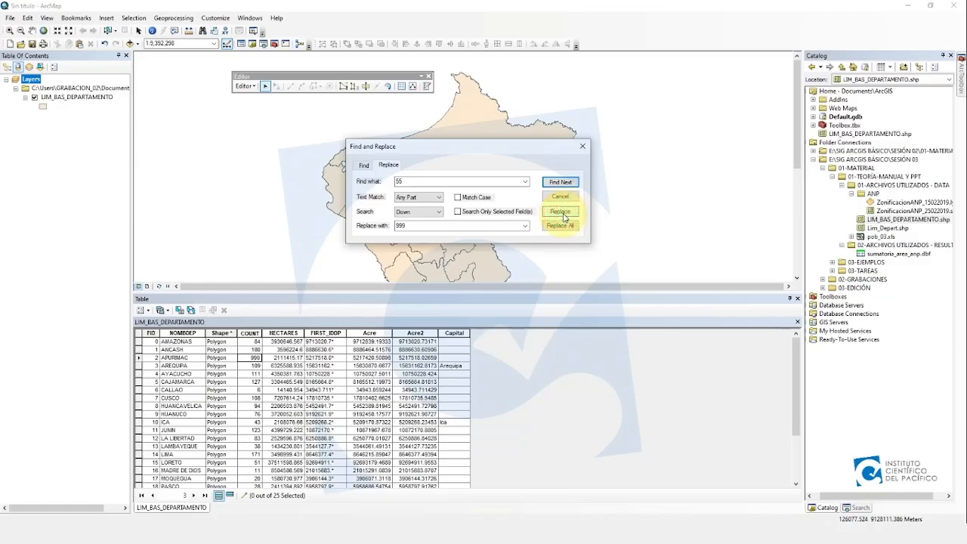
- Check the replaced COUNT cell in the APURIMAC record and save the edits
click(289, 390)
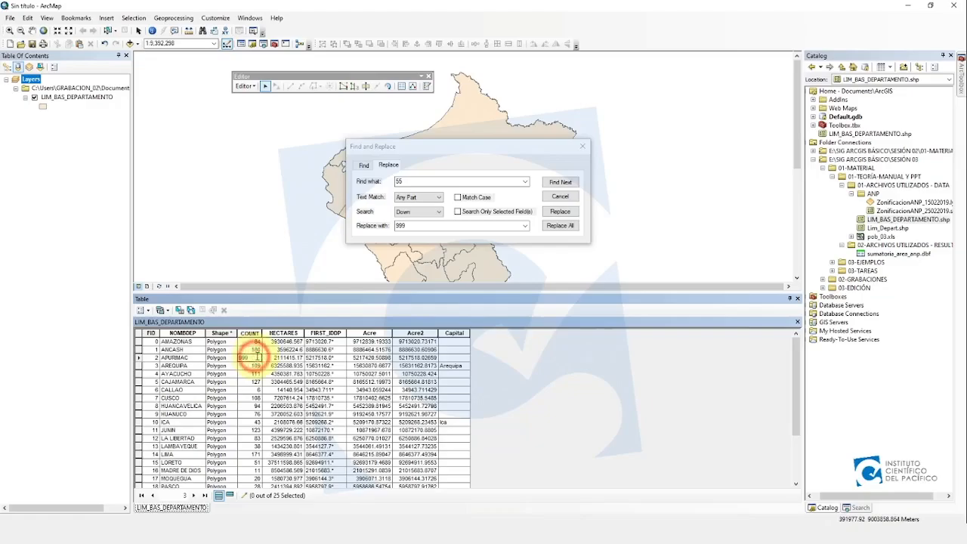
click(278, 374)
click(254, 357)
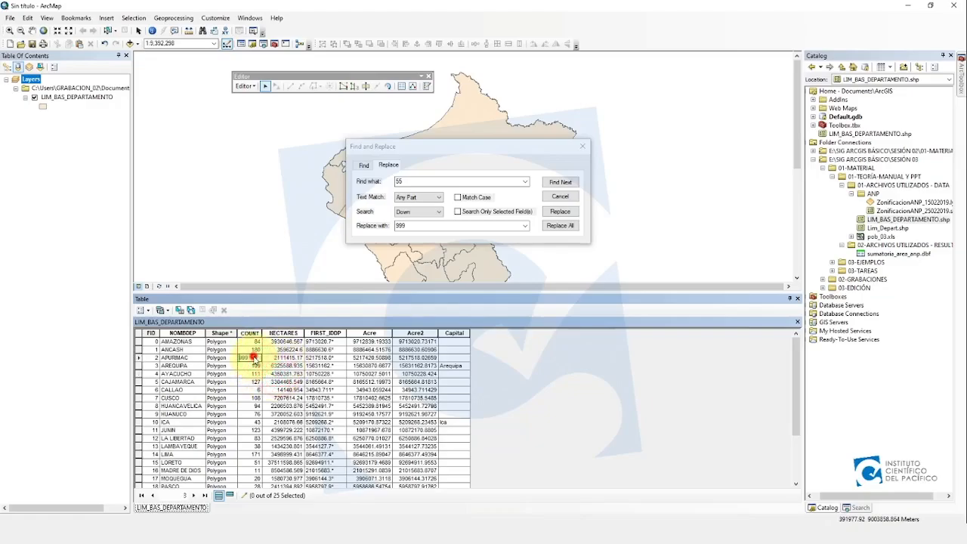
click(253, 357)
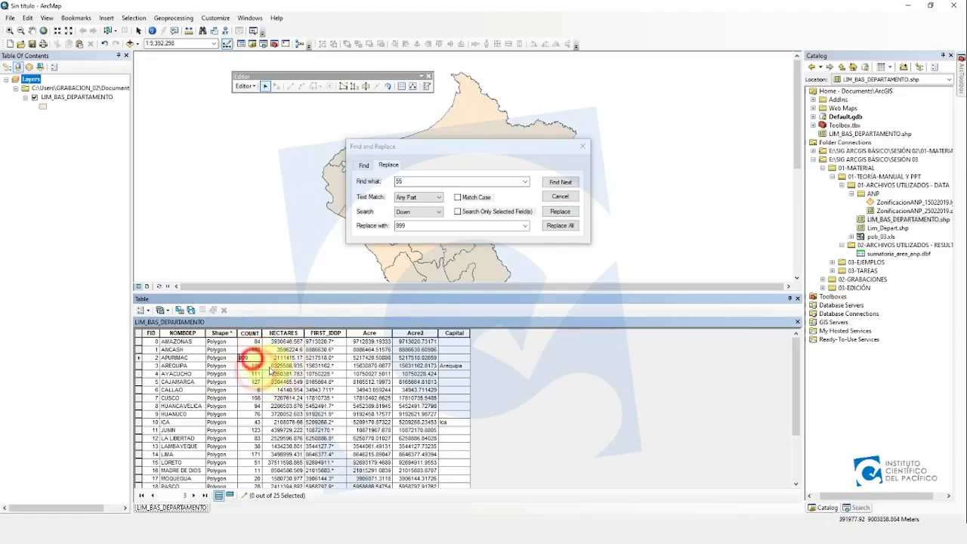
click(244, 86)
click(263, 121)
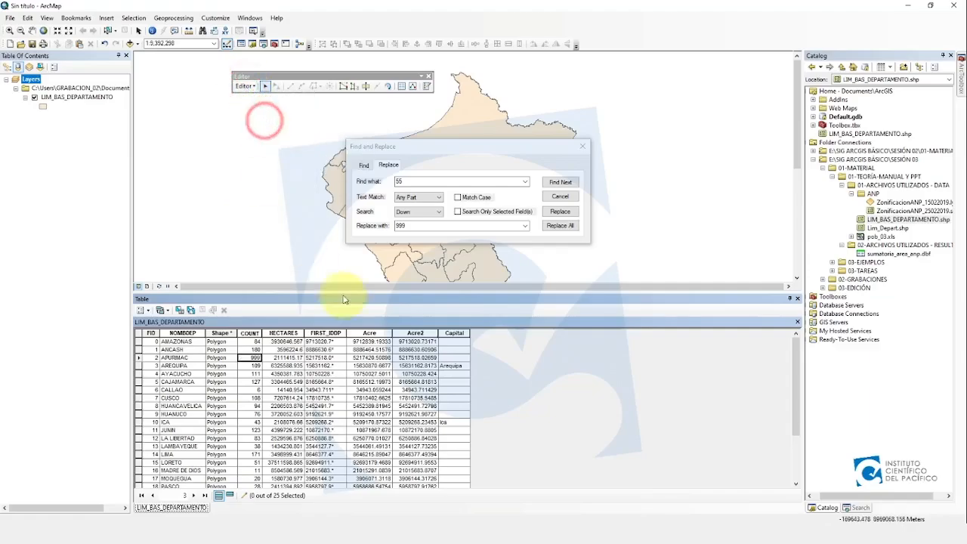
- Stop the edit session and check the Replace options in the Find and Replace dialog with 55 as the search value
click(256, 110)
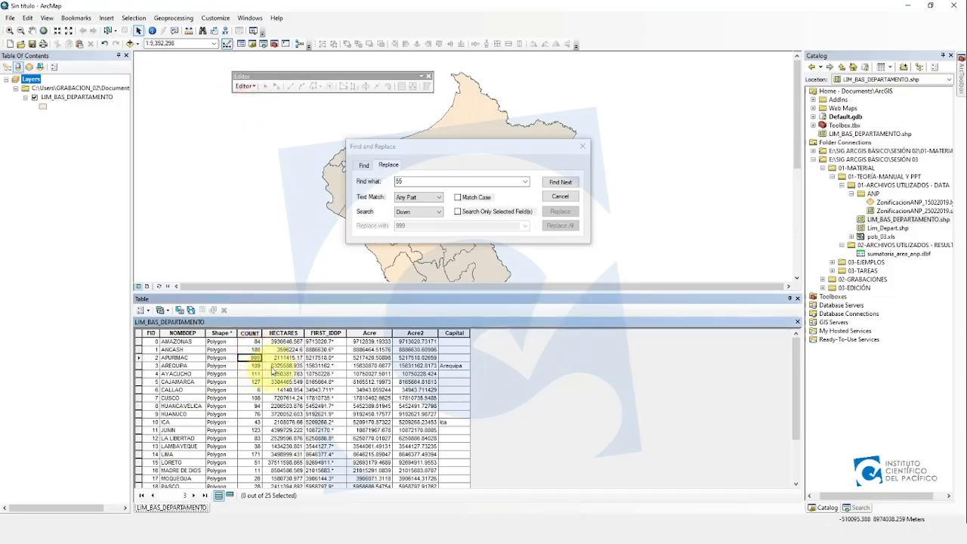
click(404, 180)
double_click(408, 181)
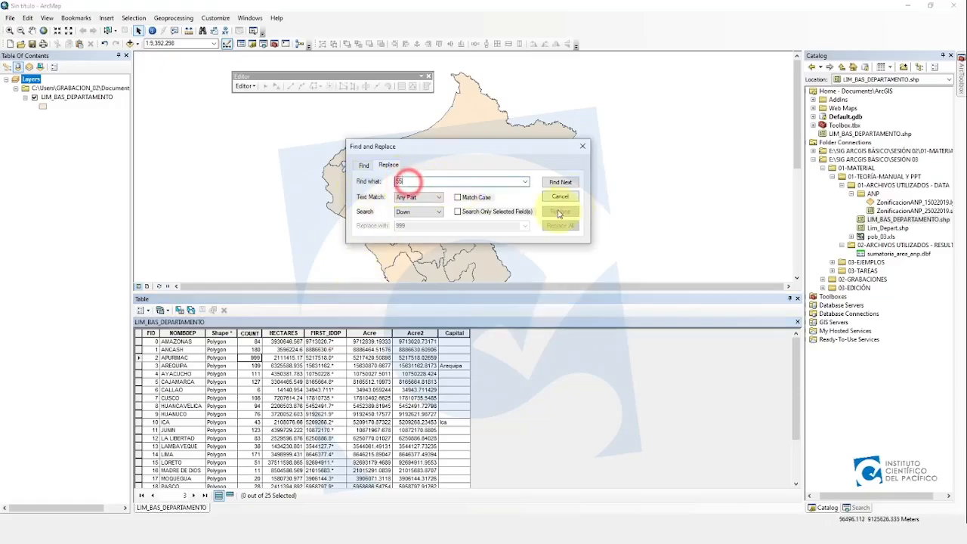
click(388, 165)
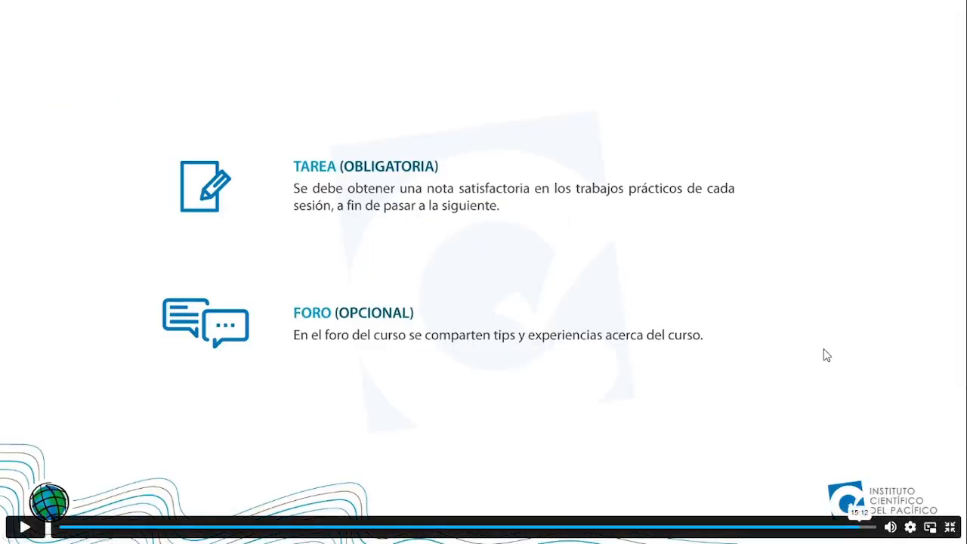
- Play the session video to its end, leave full screen and open the Ejemplos page of Sesión 03
key(space)
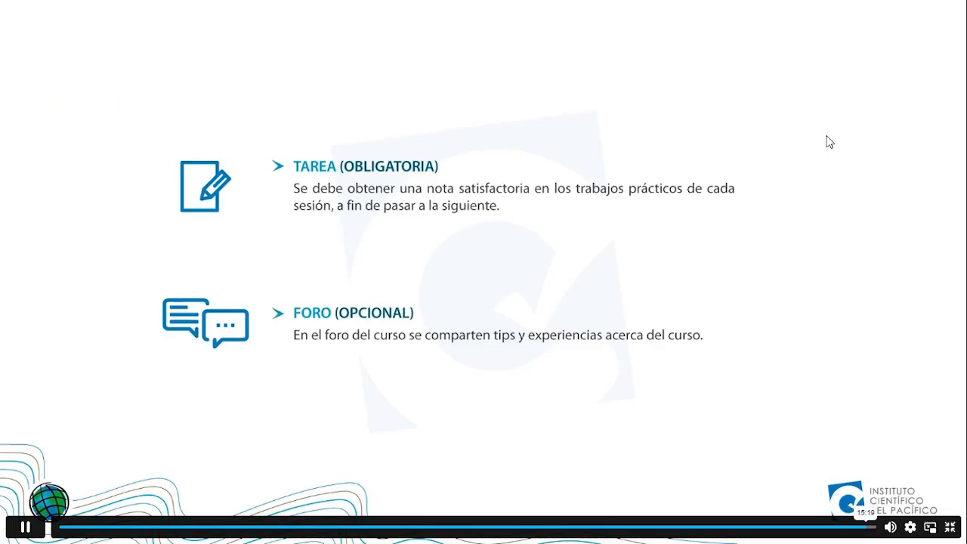
key(Escape)
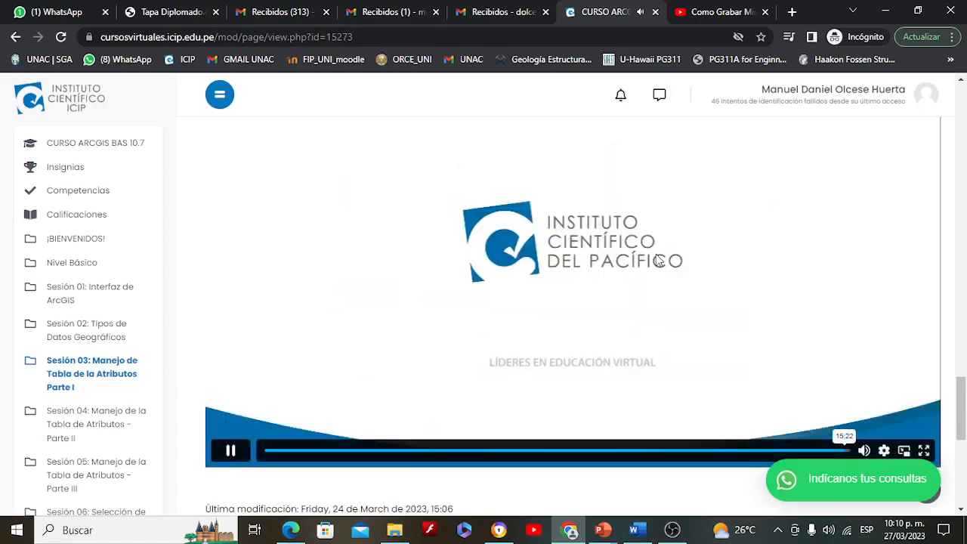
scroll(596, 285, down, 3)
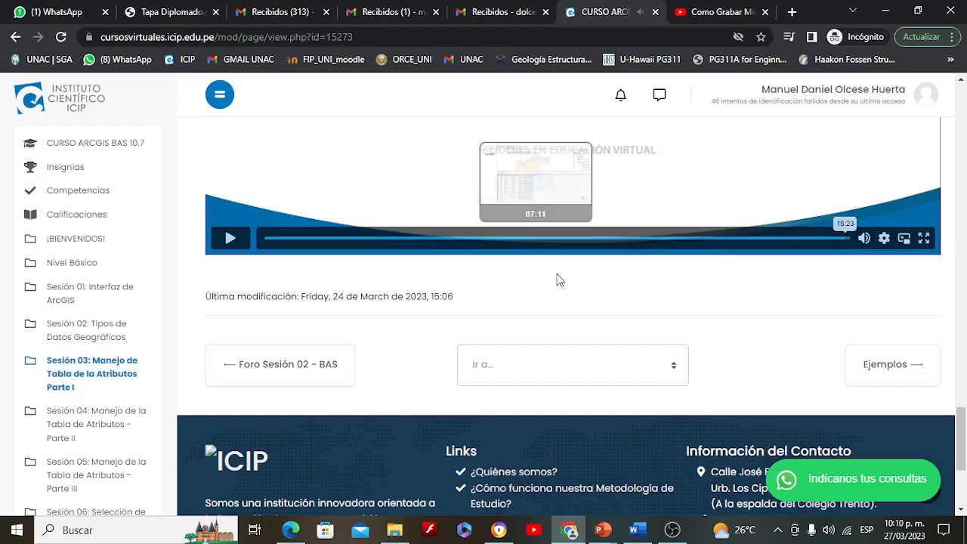
click(883, 368)
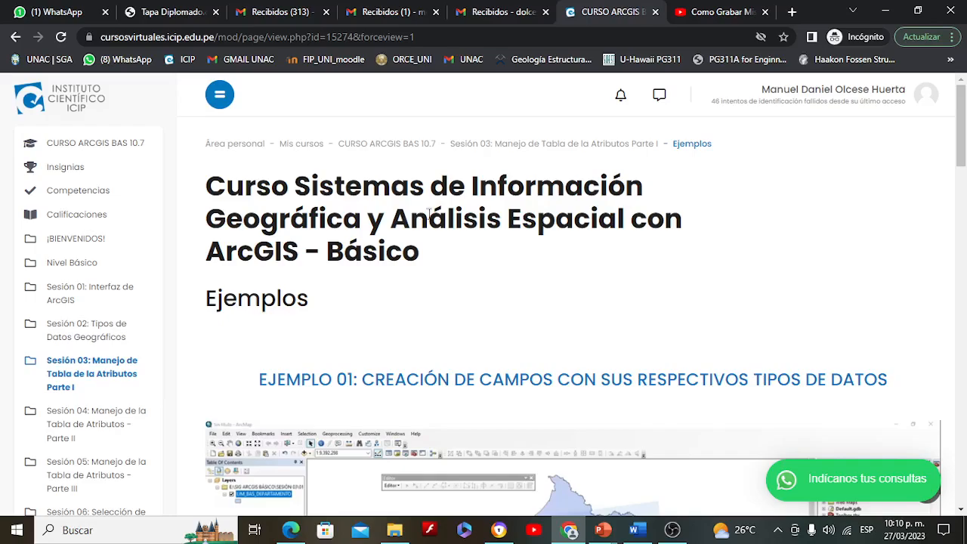
- Play the Ejemplo 01 field-creation video from the beginning in full screen at 1.5x speed
scroll(340, 295, down, 3)
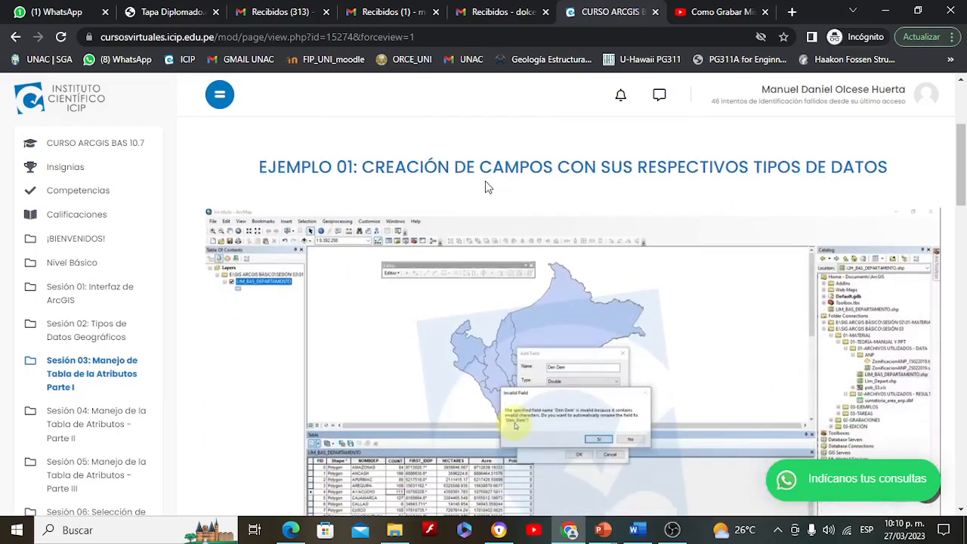
scroll(665, 188, down, 3)
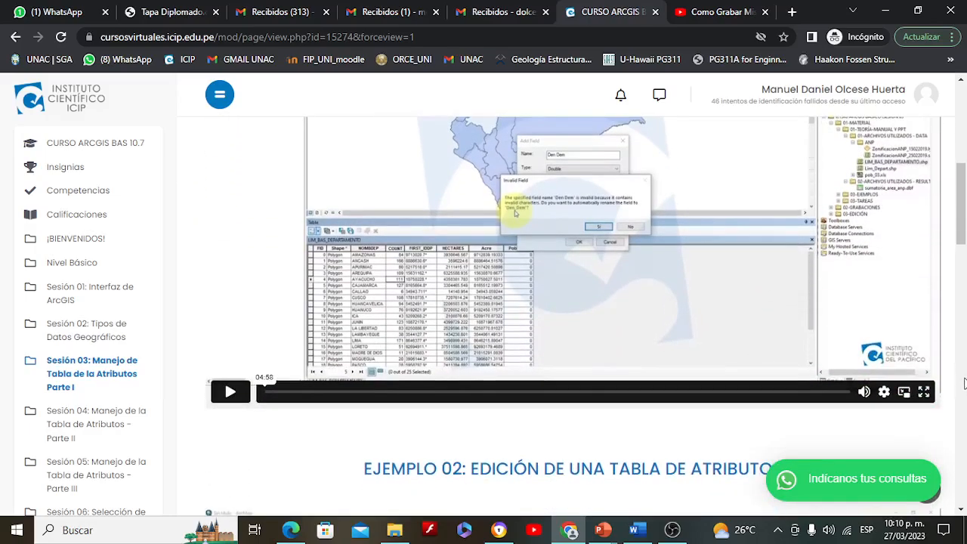
click(923, 392)
click(912, 527)
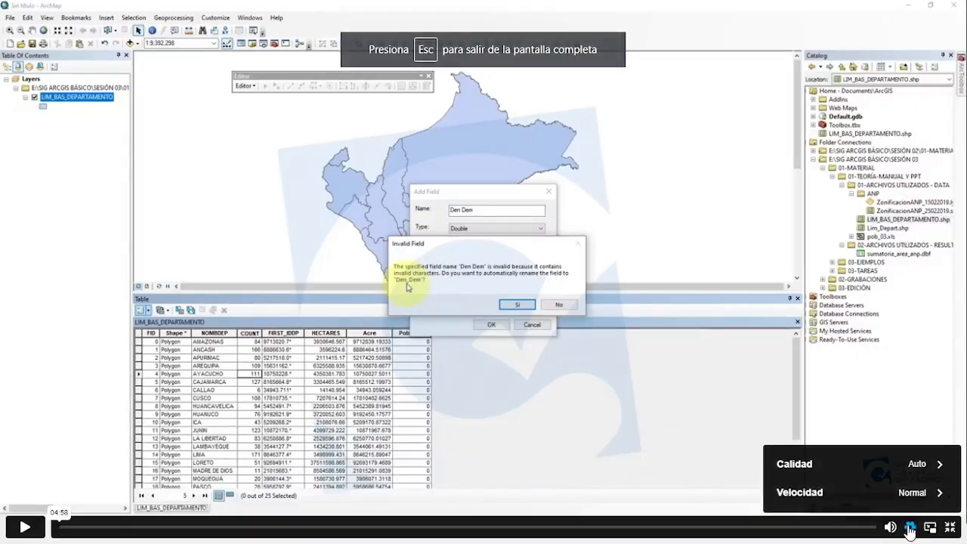
click(876, 494)
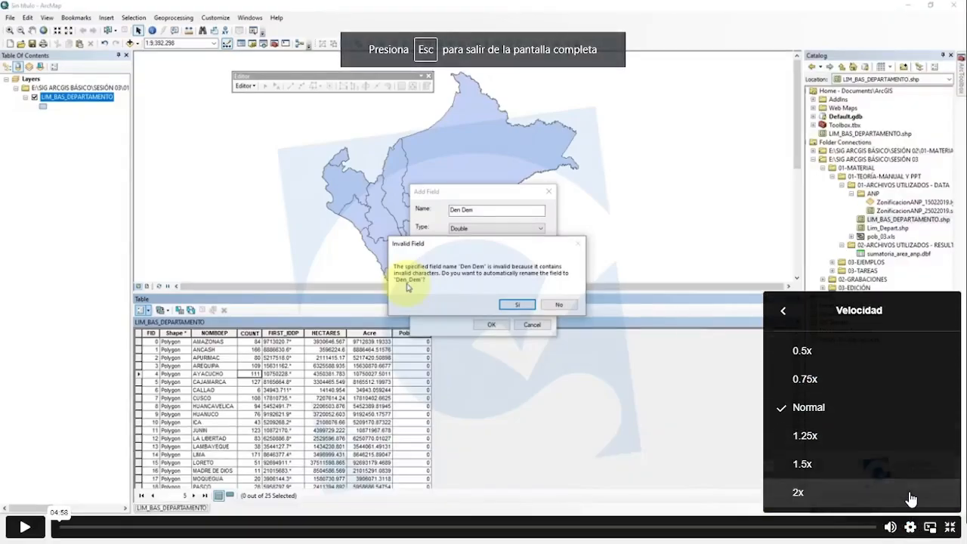
click(815, 466)
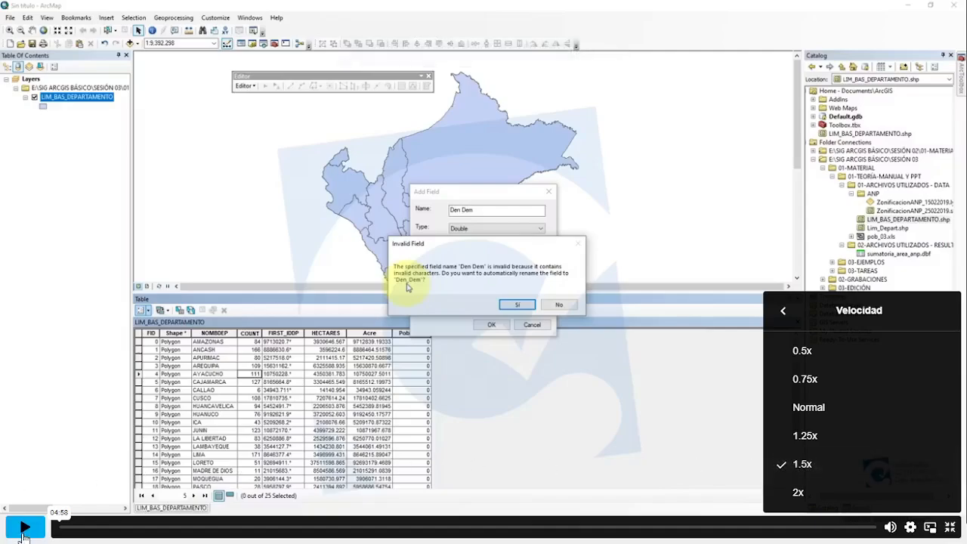
click(62, 529)
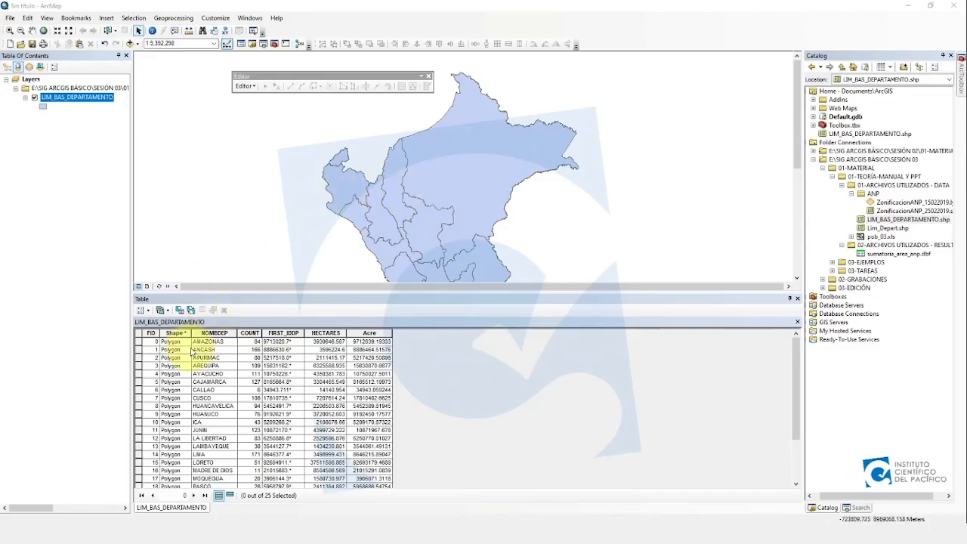
- Add a Long Integer field named Poblacion to the LIM_BAS_DEPARTAMENTO attribute table and select its column
click(276, 365)
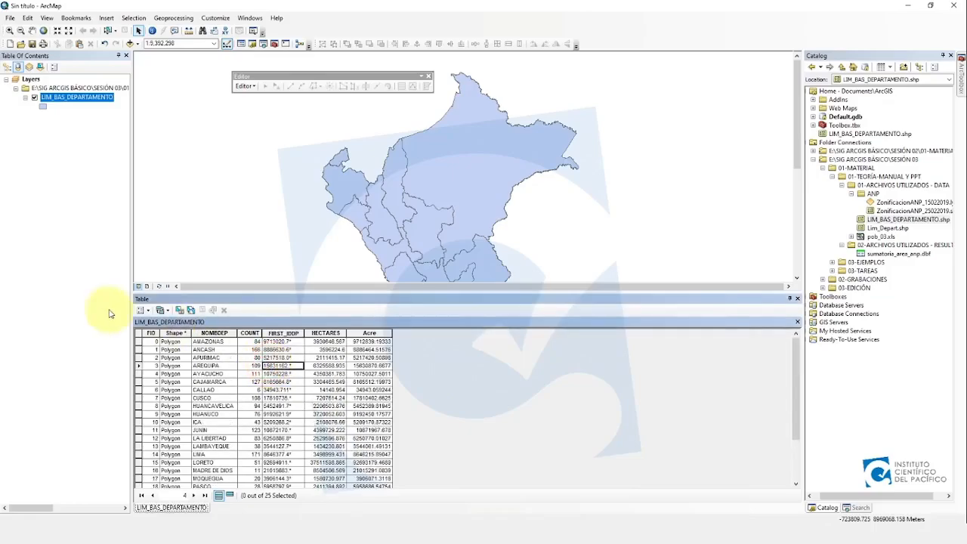
click(141, 309)
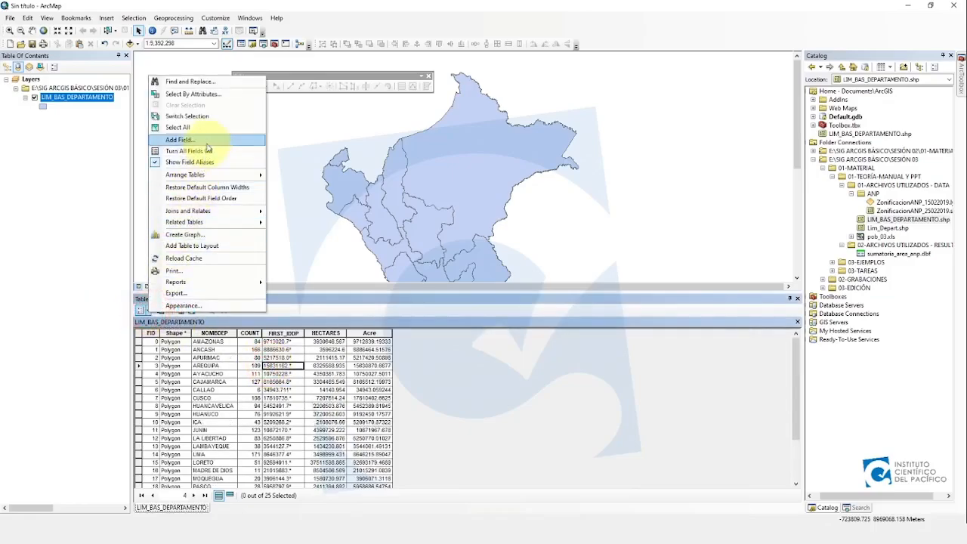
click(206, 141)
drag(476, 193, 495, 253)
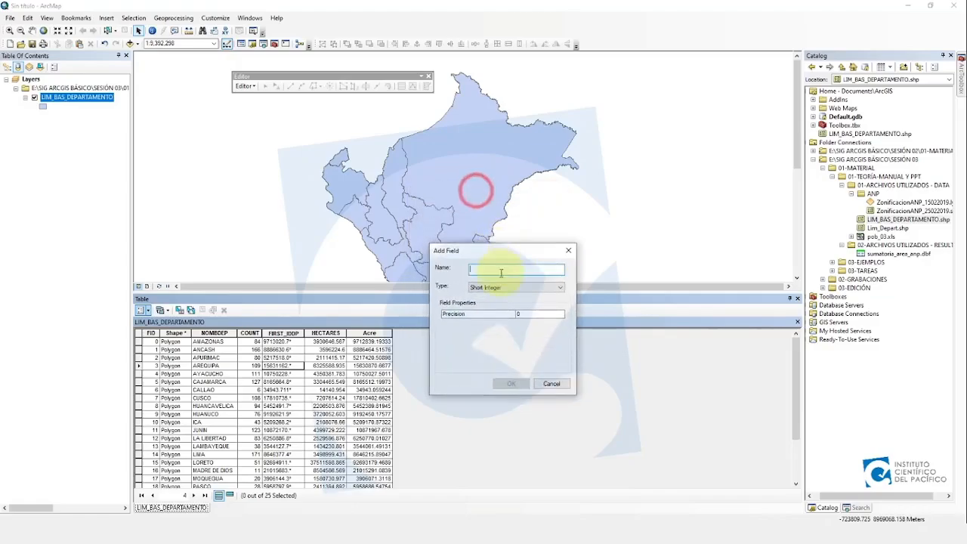
click(500, 269)
text(Poblacion)
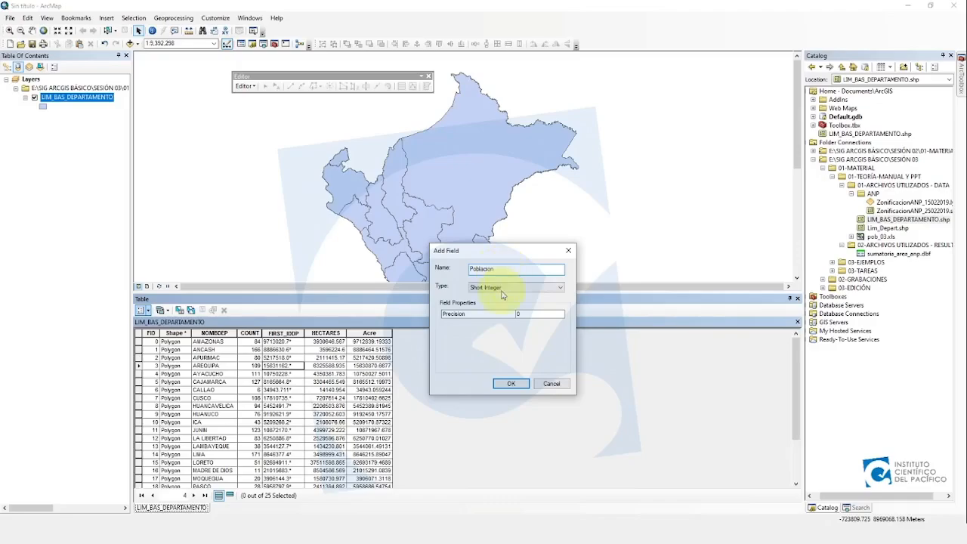
click(502, 288)
click(503, 301)
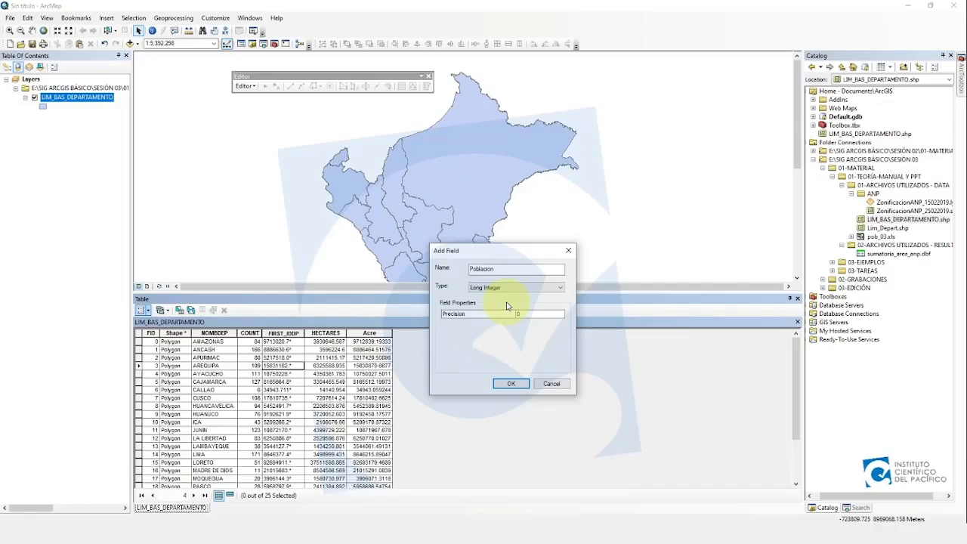
click(510, 383)
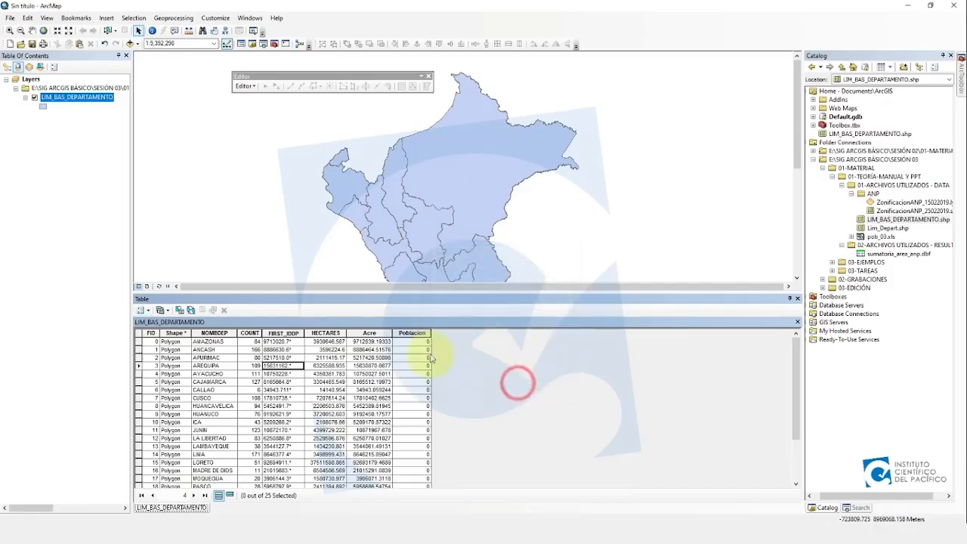
click(414, 333)
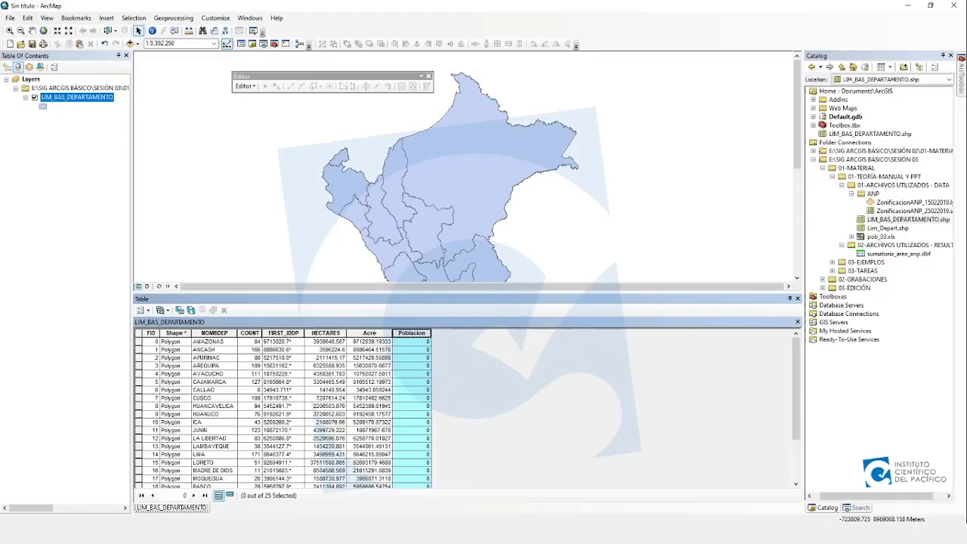
- Start another new field in the LIM_BAS_DEPARTAMENTO table and name it Den_Dem
click(248, 374)
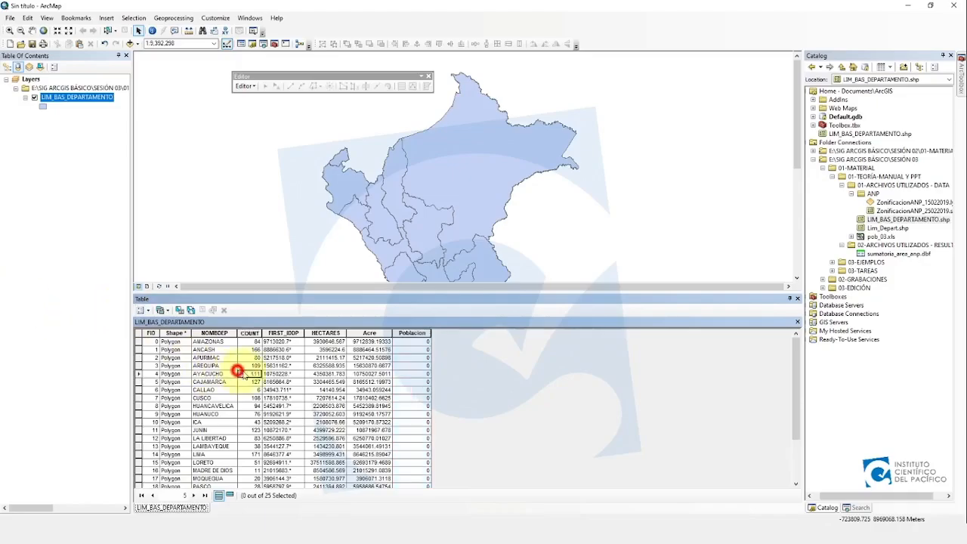
click(143, 309)
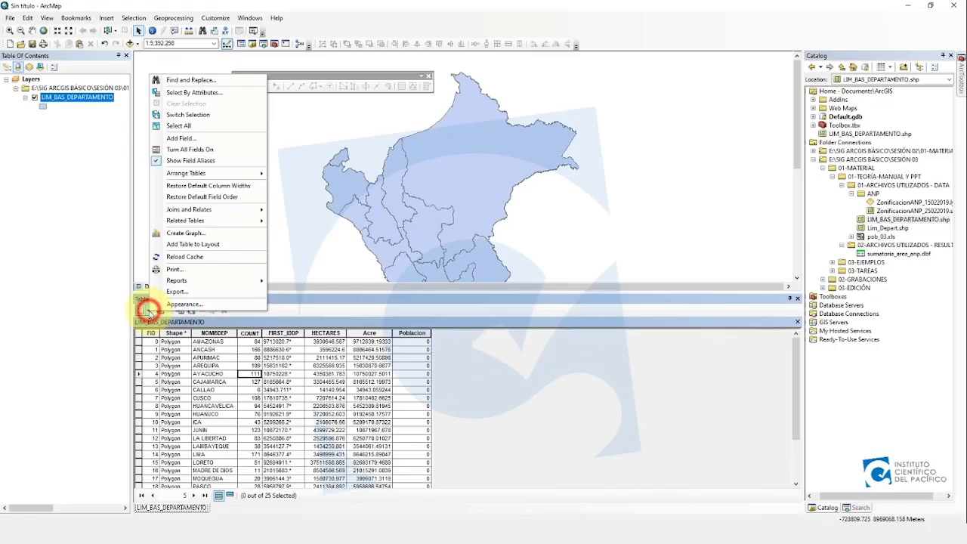
click(198, 138)
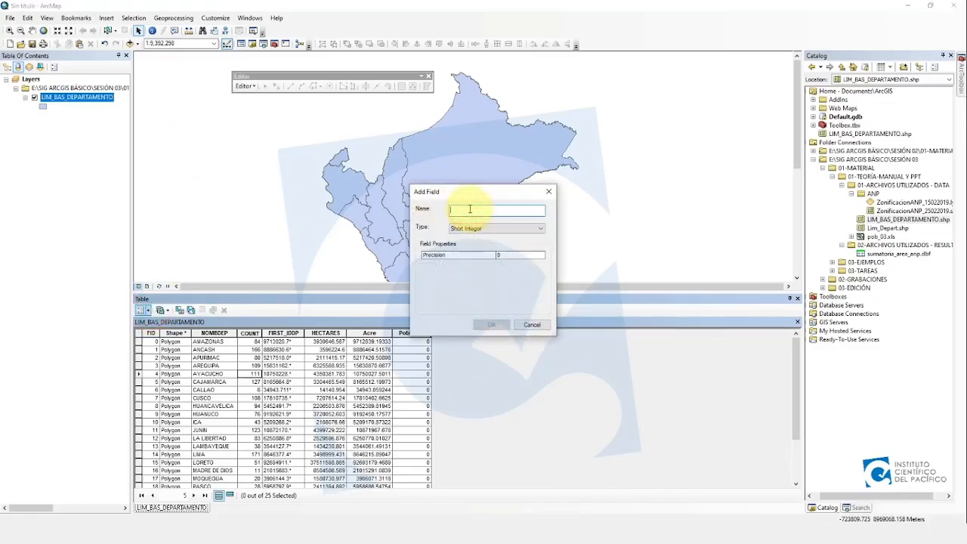
text(Den_Dem)
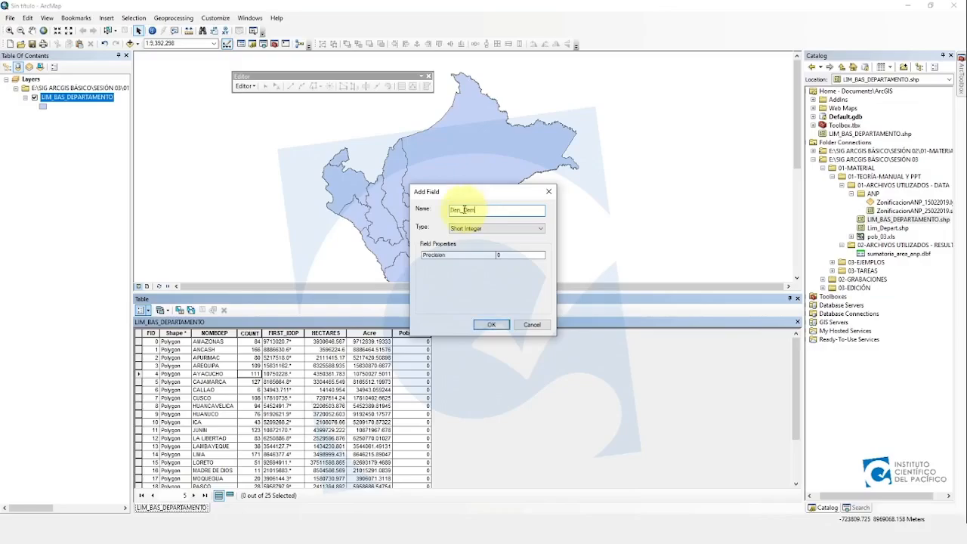
- Replace the underscore in the new field's name with a space, making it Den Dem
click(461, 210)
click(479, 213)
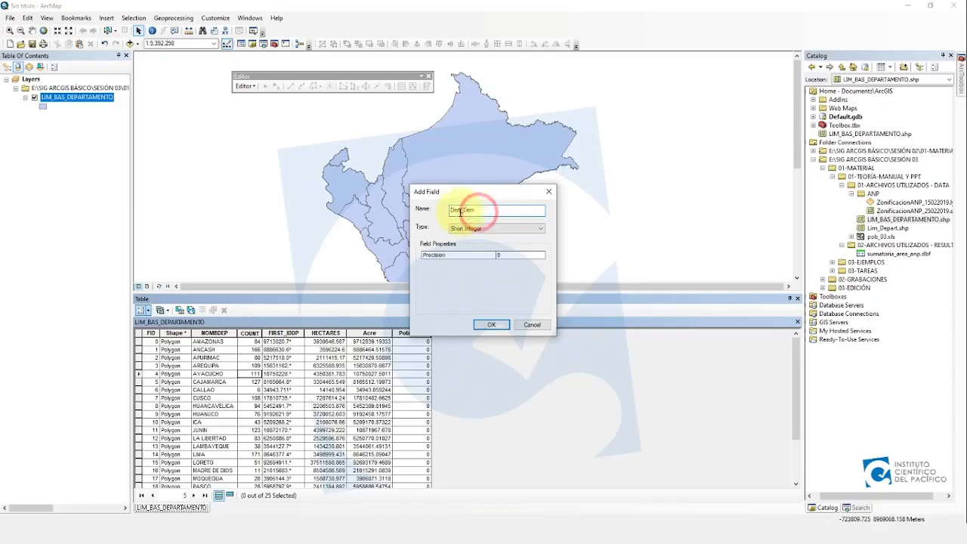
drag(459, 212, 464, 211)
click(481, 210)
click(461, 210)
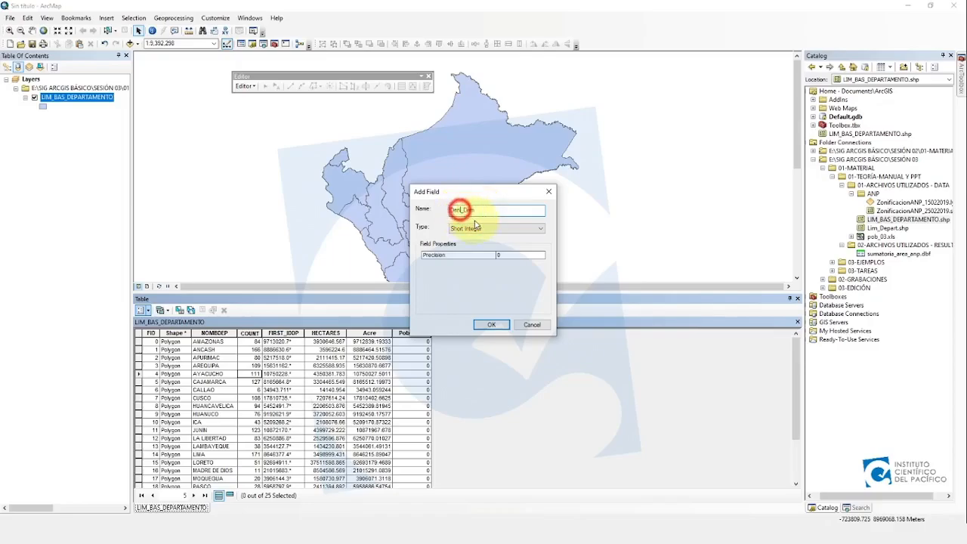
key(BackSpace)
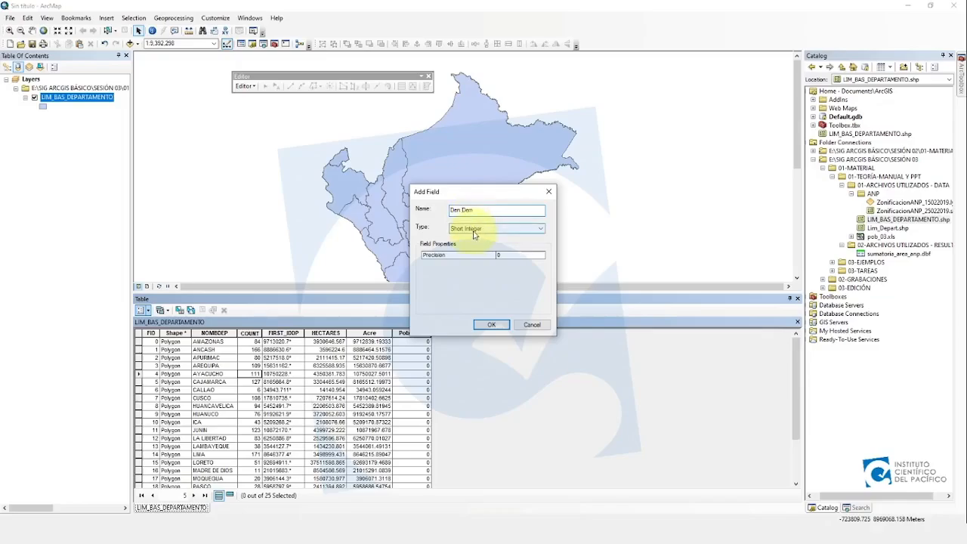
- Set the field type to Double, try to add the field as Den Dem and decline the automatic rename
click(487, 229)
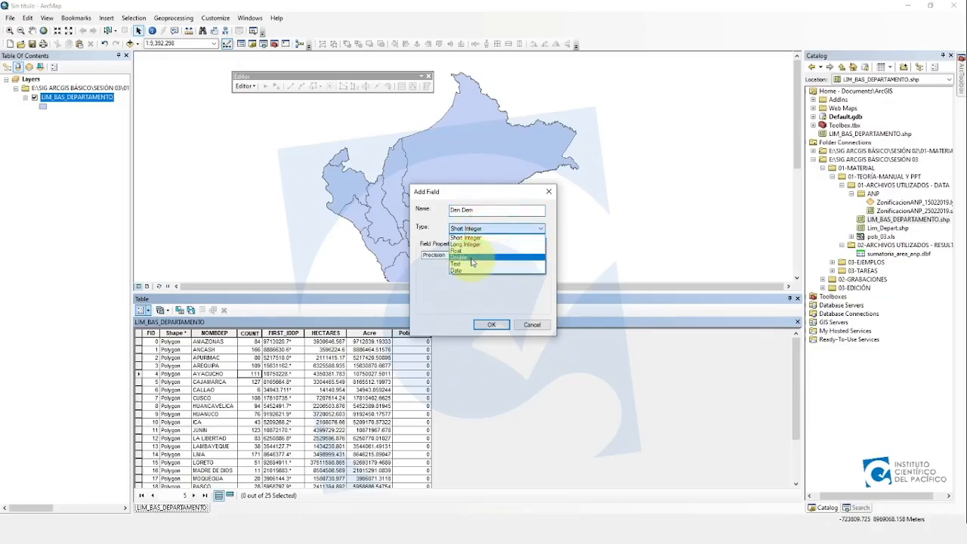
click(472, 258)
click(533, 257)
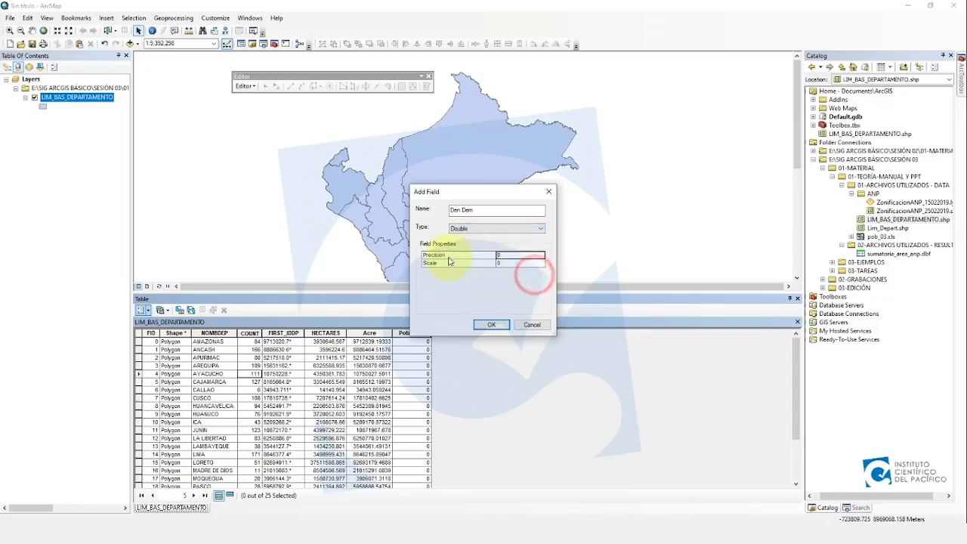
click(491, 325)
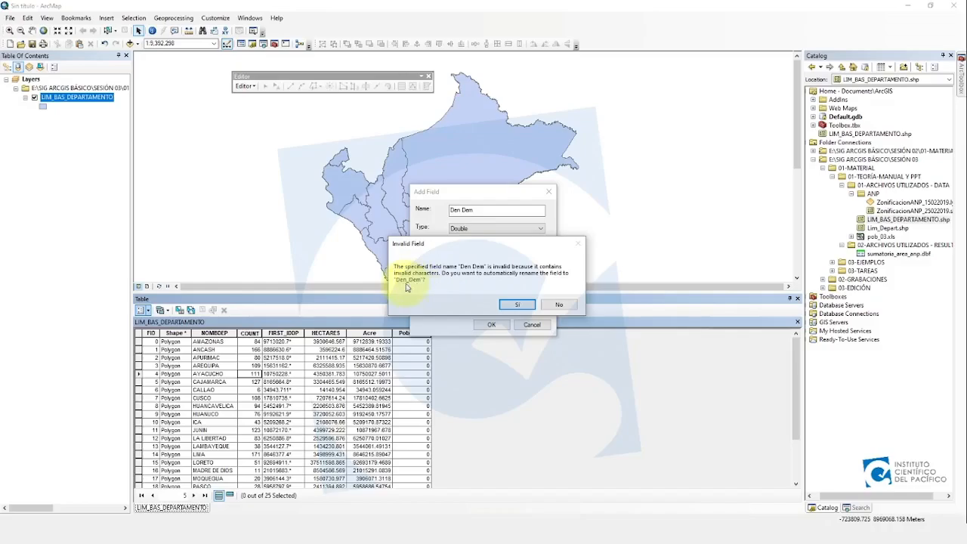
click(557, 303)
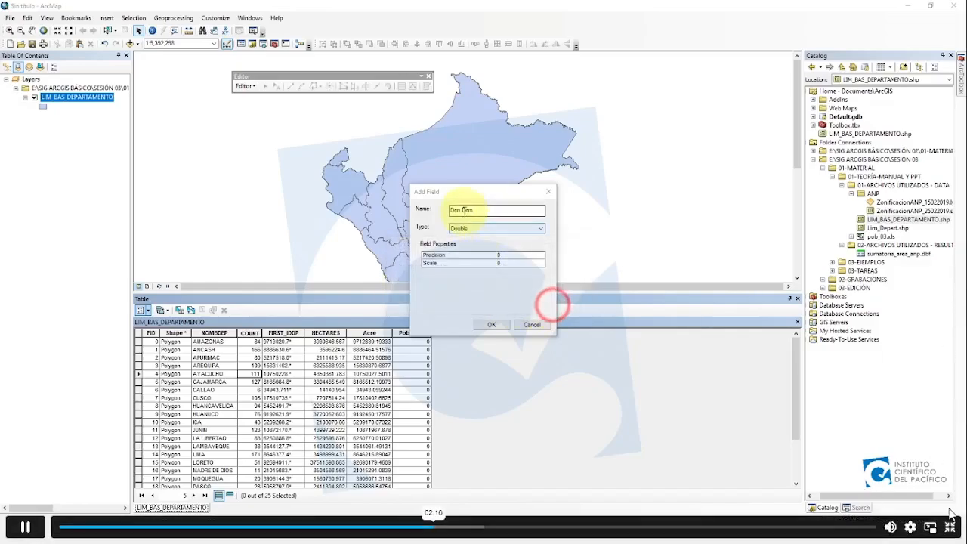
- Correct the field name to Den_Dem and add the field to the table
click(461, 210)
key(BackSpace)
text(_)
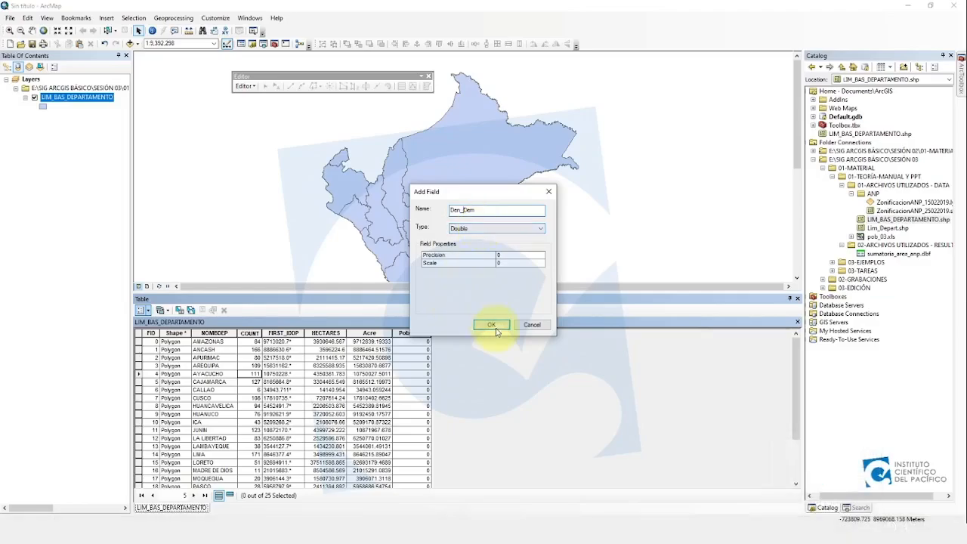
click(491, 324)
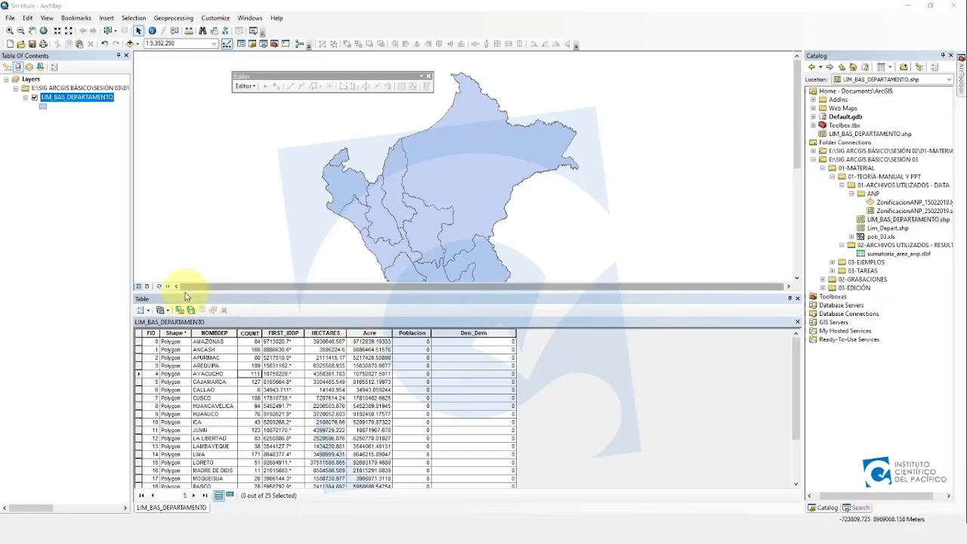
- Add a Short Integer field named CenSalud with precision 4 to the LIM_BAS_DEPARTAMENTO table
click(141, 310)
click(188, 139)
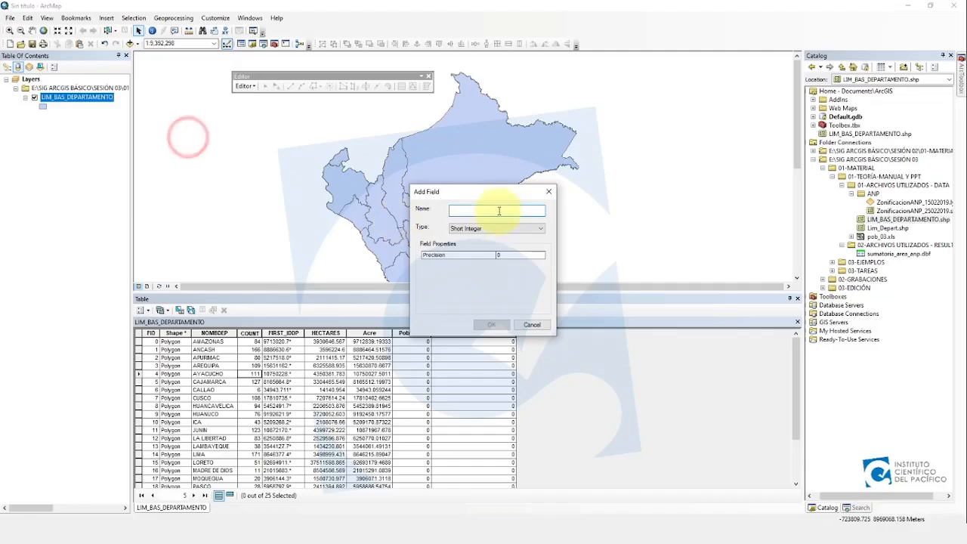
click(499, 211)
text(CenSalud)
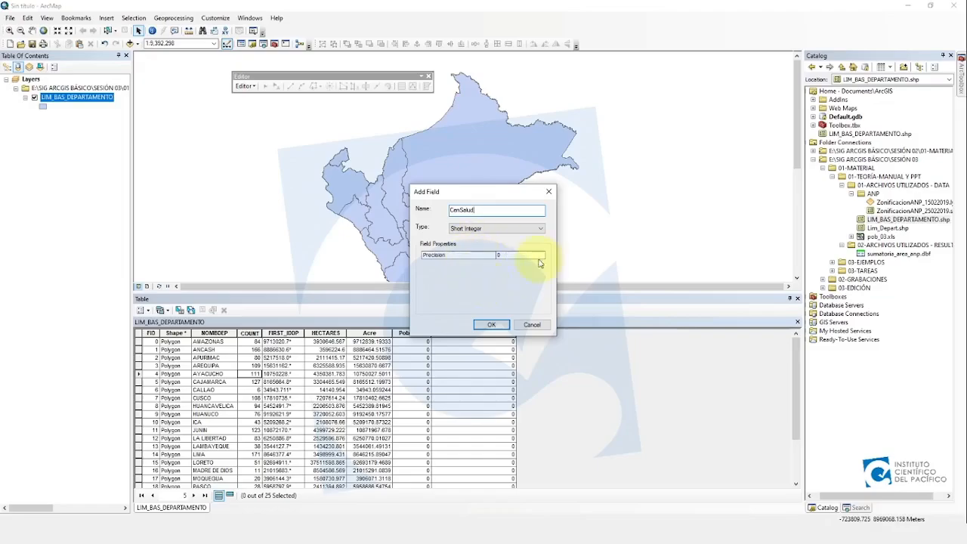
double_click(510, 260)
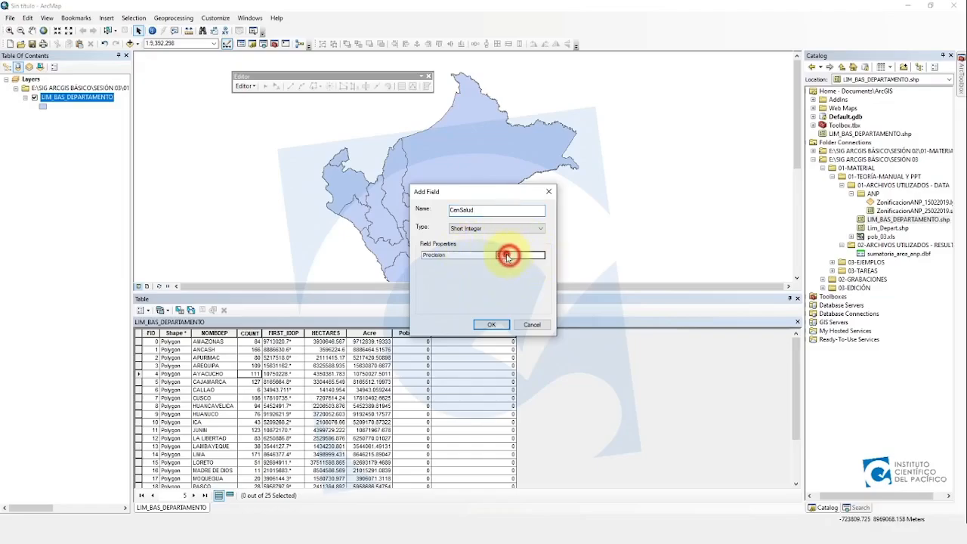
text(4)
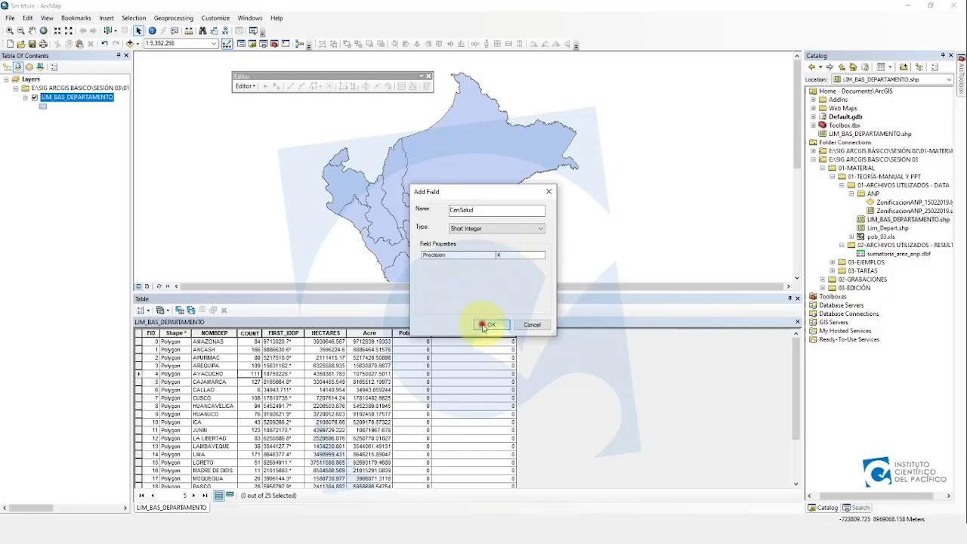
click(485, 326)
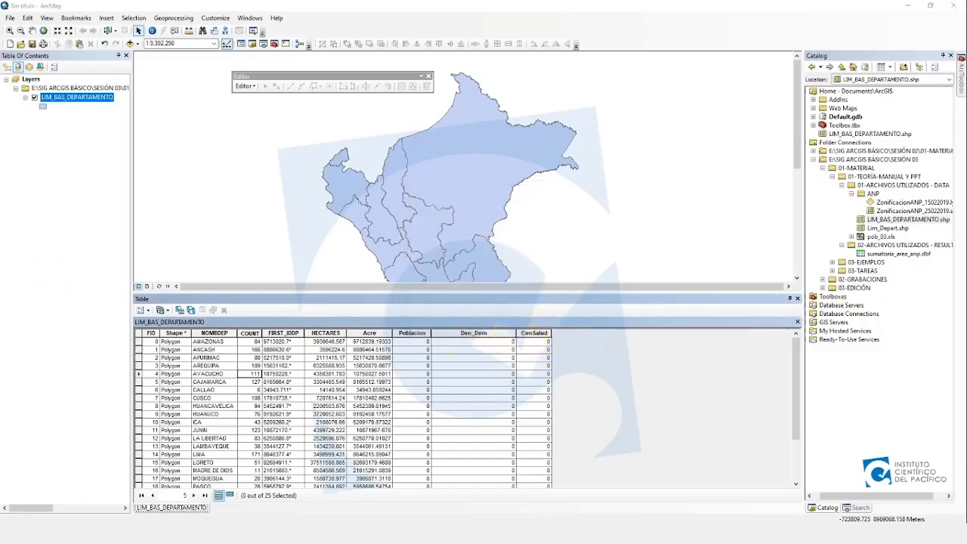
- Add a Double field named areaKm2 to the LIM_BAS_DEPARTAMENTO table
click(143, 310)
click(188, 135)
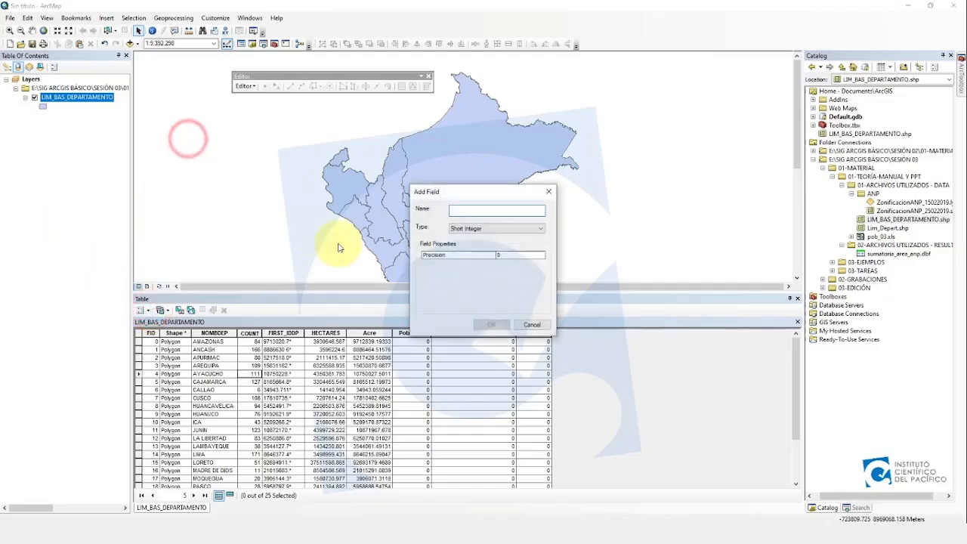
click(494, 212)
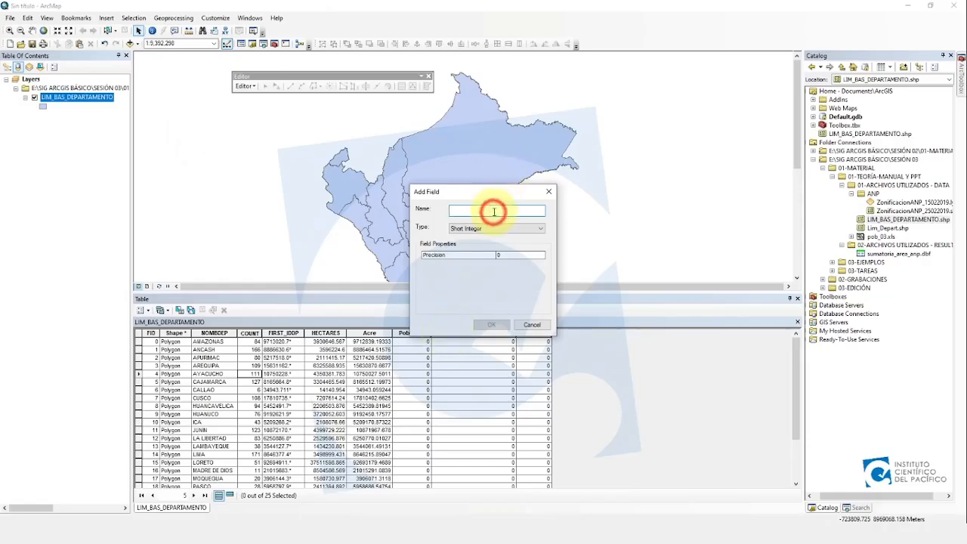
text(area)
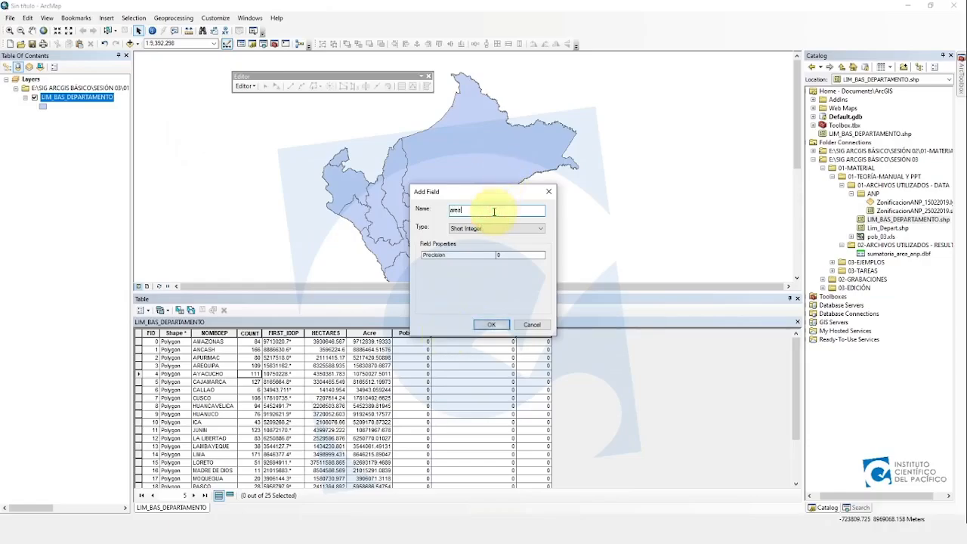
text(Km2)
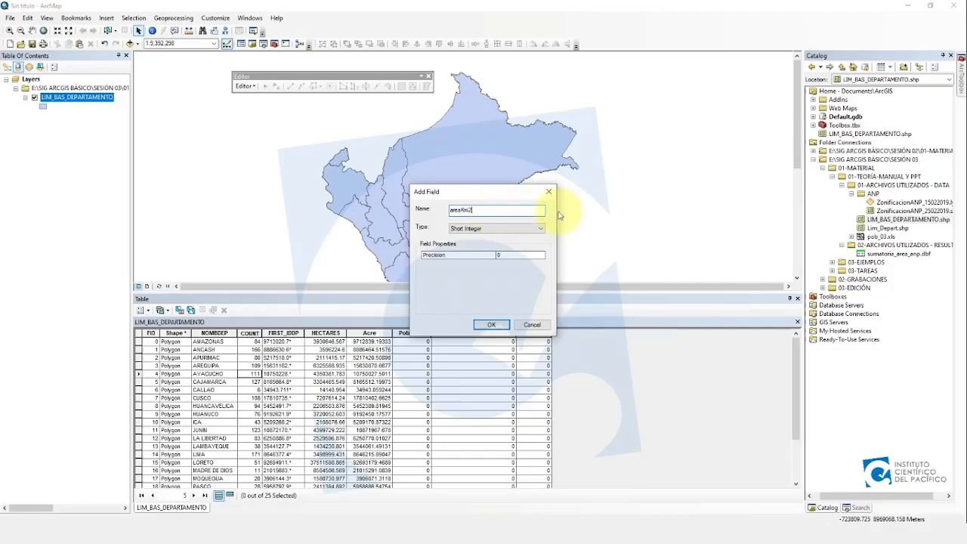
click(475, 232)
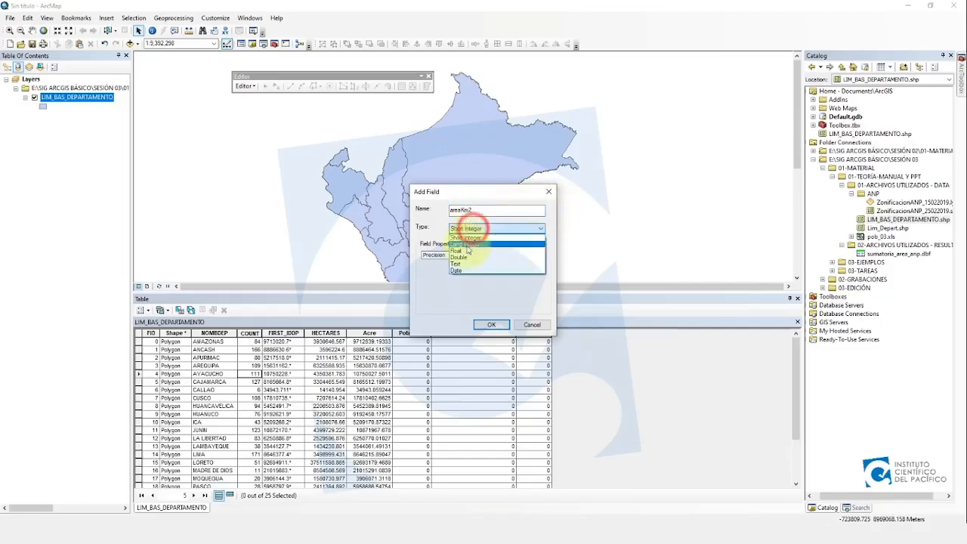
click(483, 257)
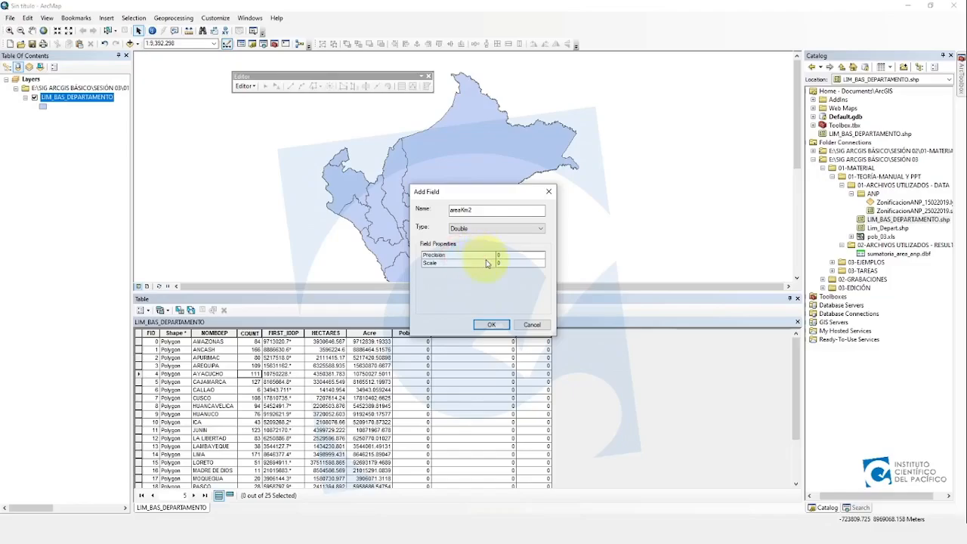
click(491, 324)
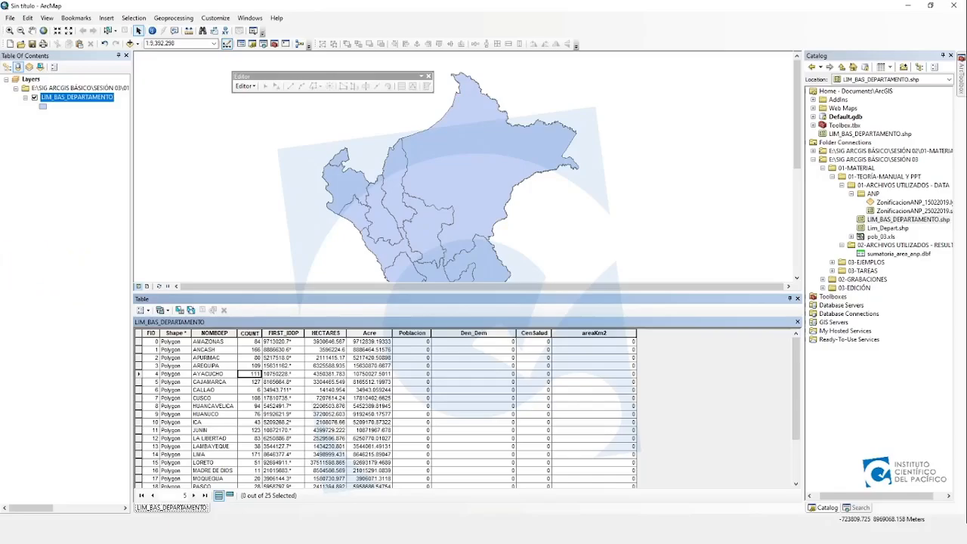
- Add a Date field named CenNac to the LIM_BAS_DEPARTAMENTO table and select its cell in the APURIMAC row
click(141, 310)
click(179, 140)
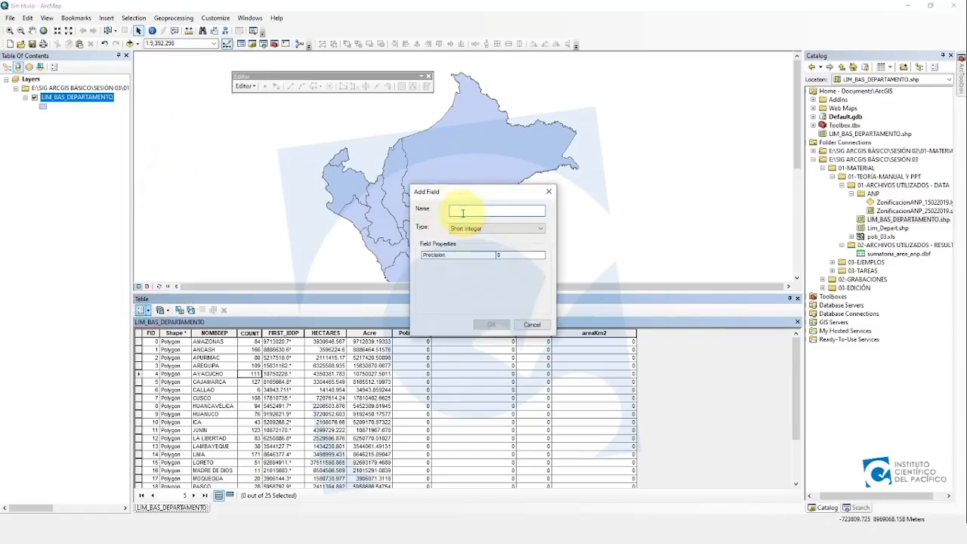
text(CenNac)
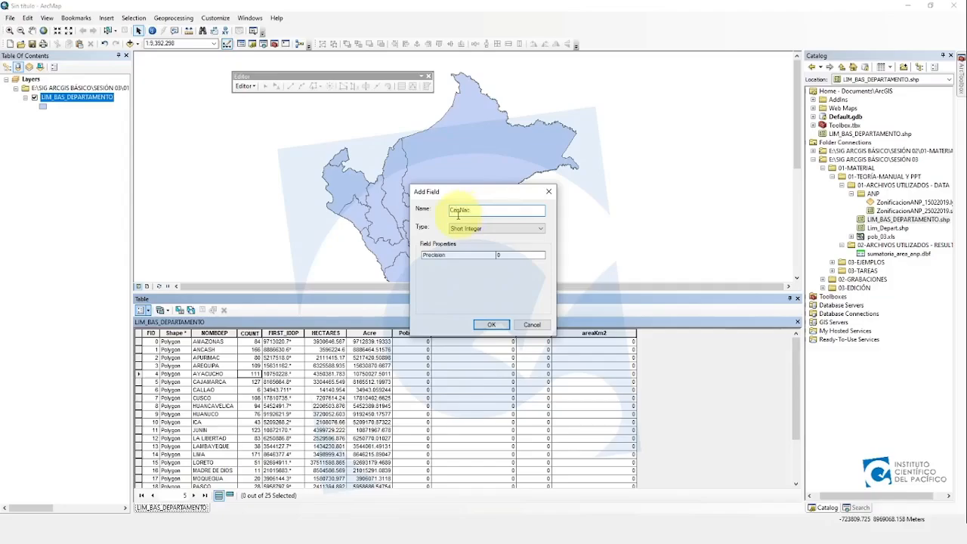
click(526, 232)
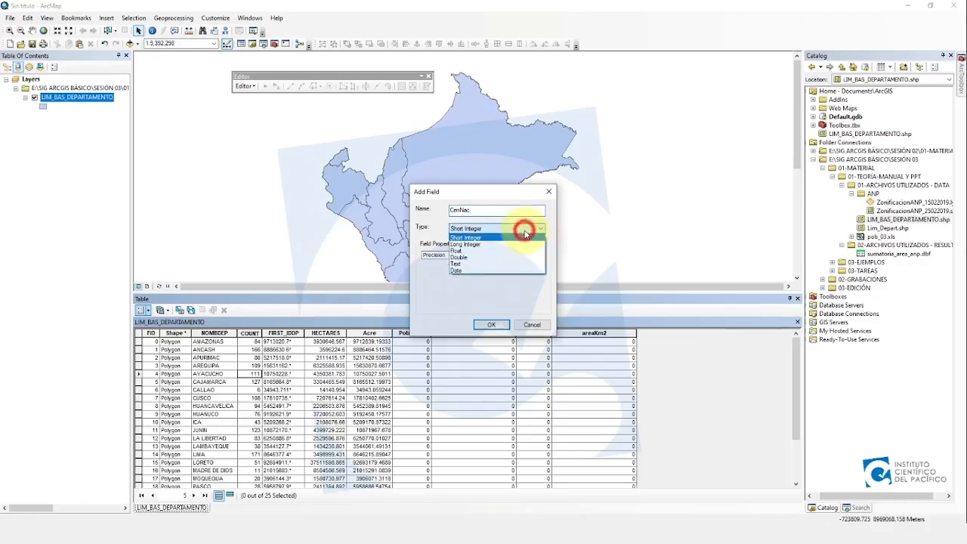
click(466, 272)
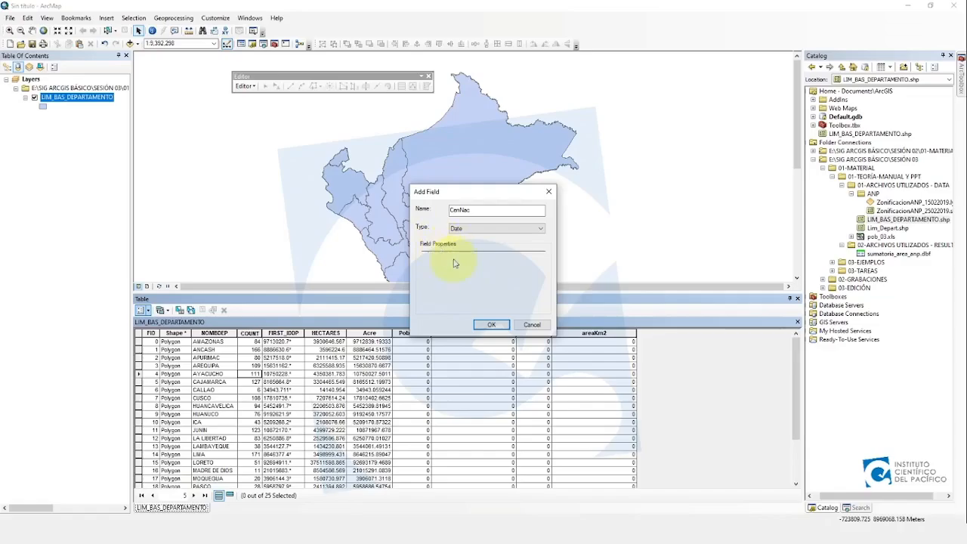
click(487, 326)
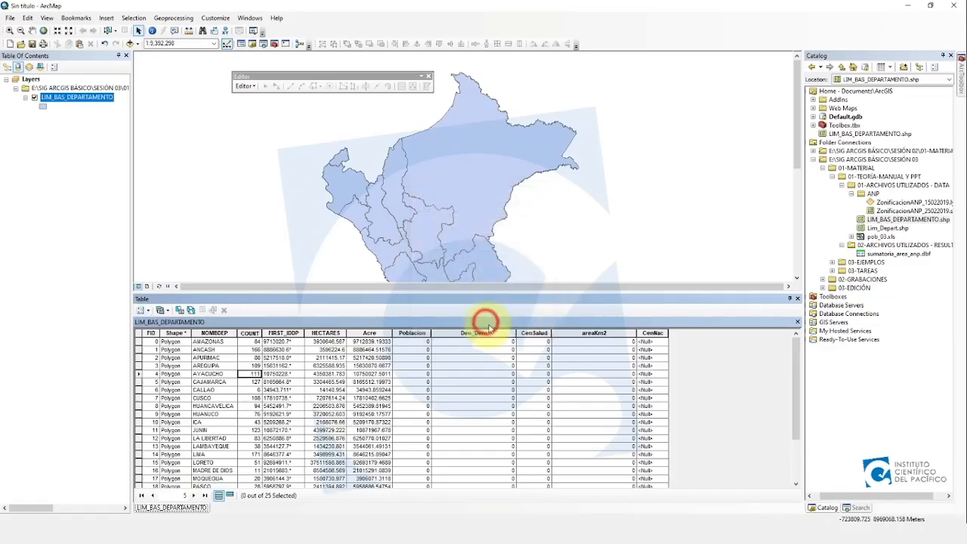
click(645, 366)
click(646, 358)
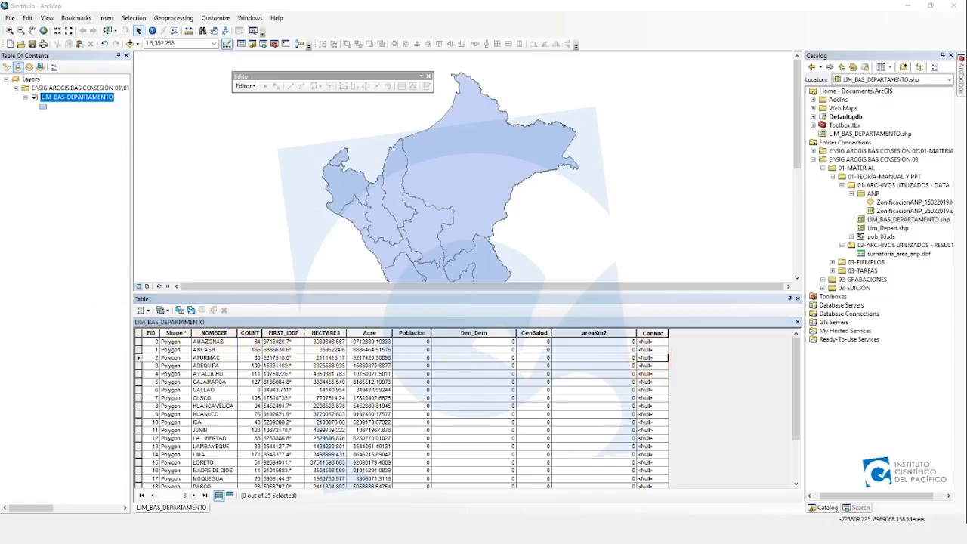
- Add a Text field named Rango_DD to the LIM_BAS_DEPARTAMENTO table and bring its column into view
click(141, 310)
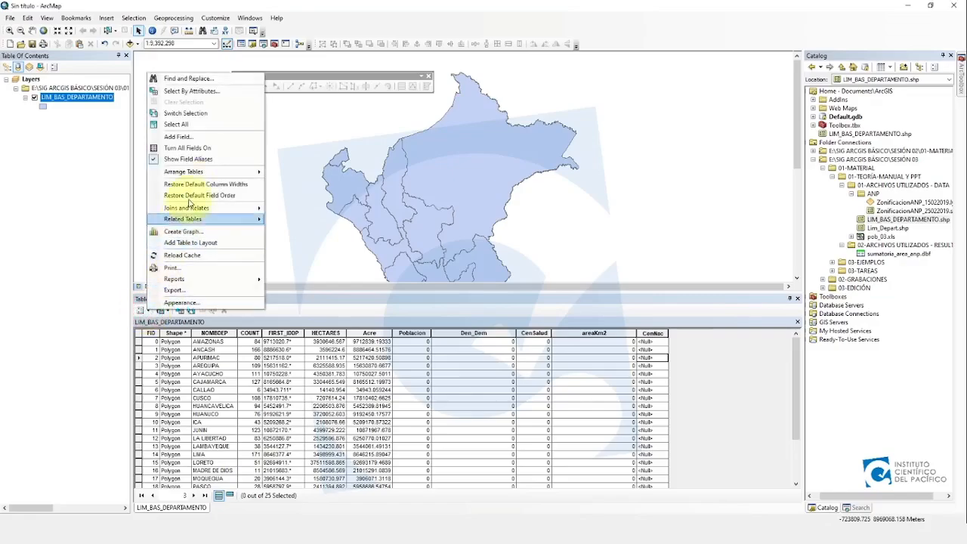
click(198, 136)
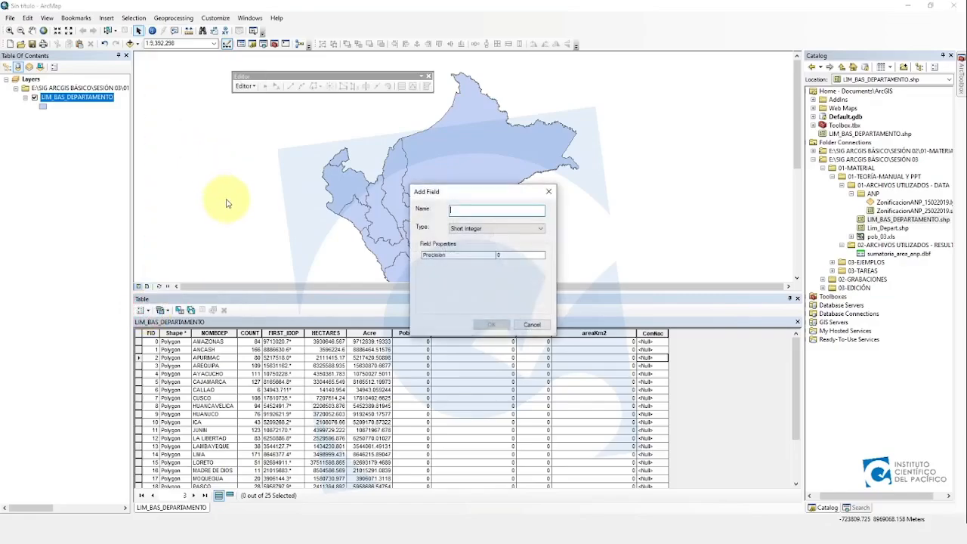
click(517, 227)
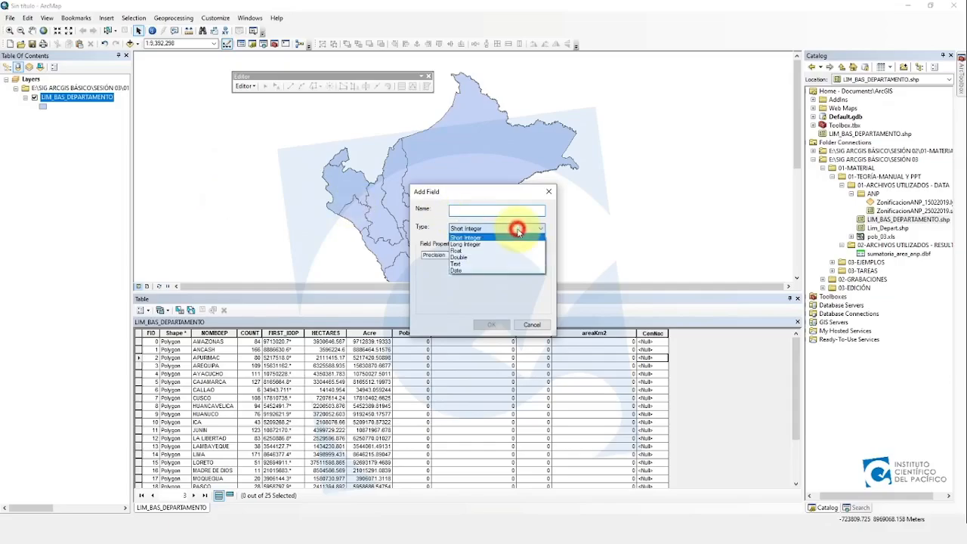
click(464, 261)
click(463, 213)
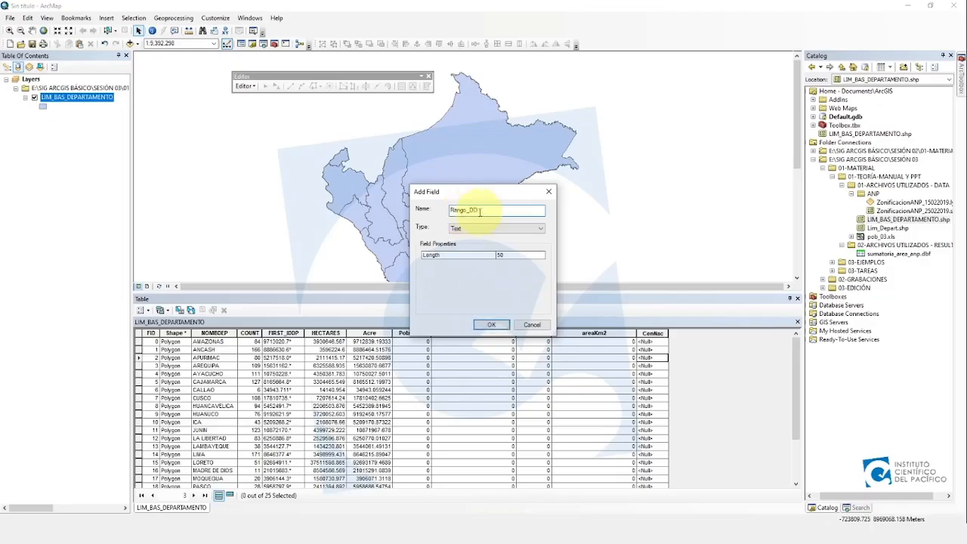
drag(489, 211, 432, 212)
click(489, 211)
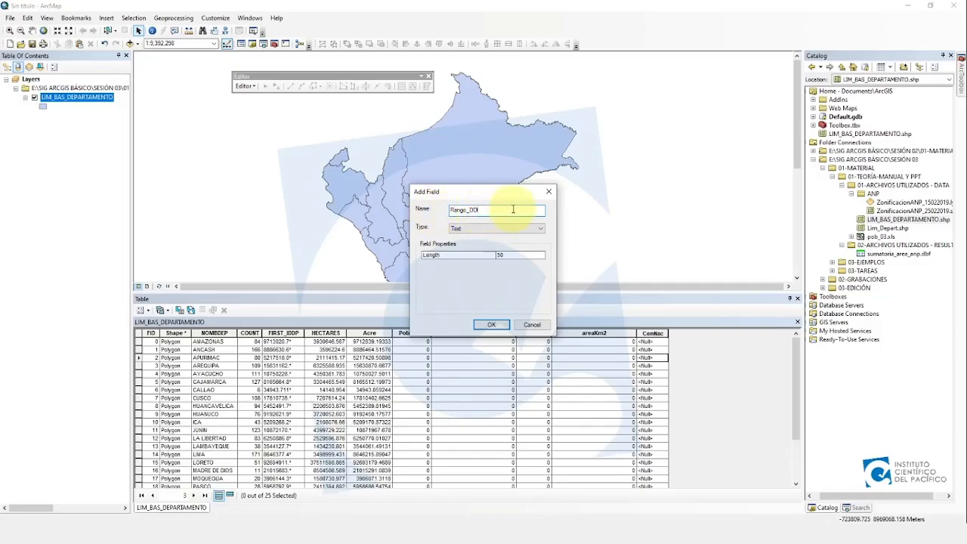
drag(505, 209, 441, 210)
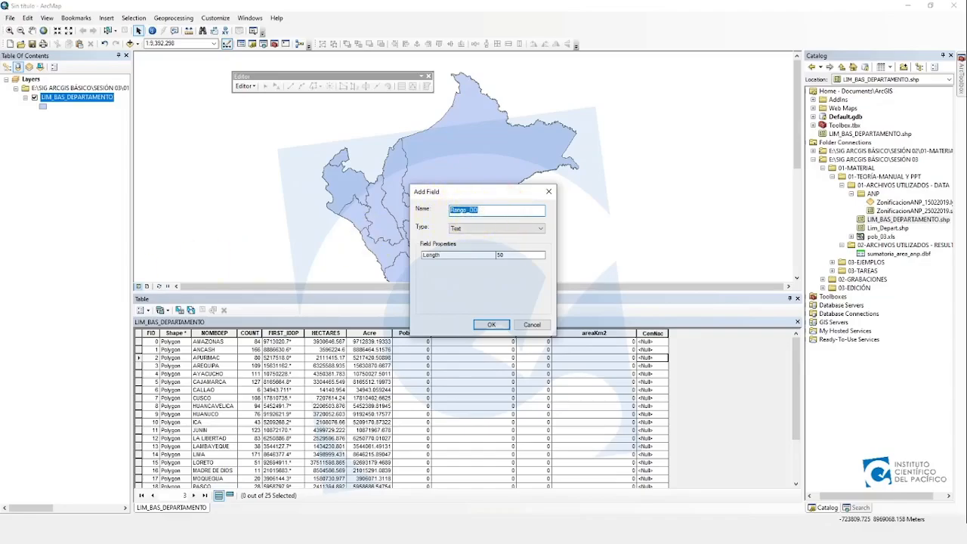
click(491, 325)
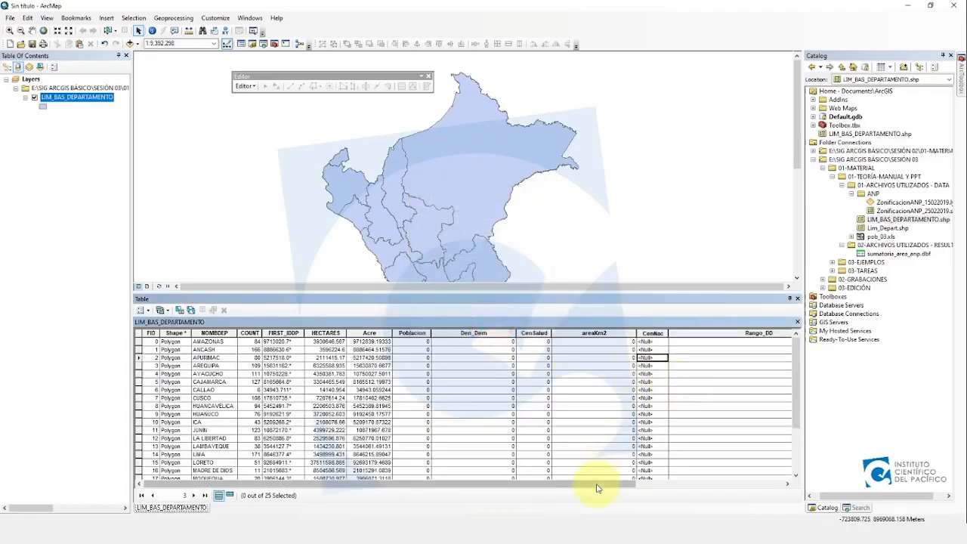
drag(598, 485, 791, 482)
click(611, 423)
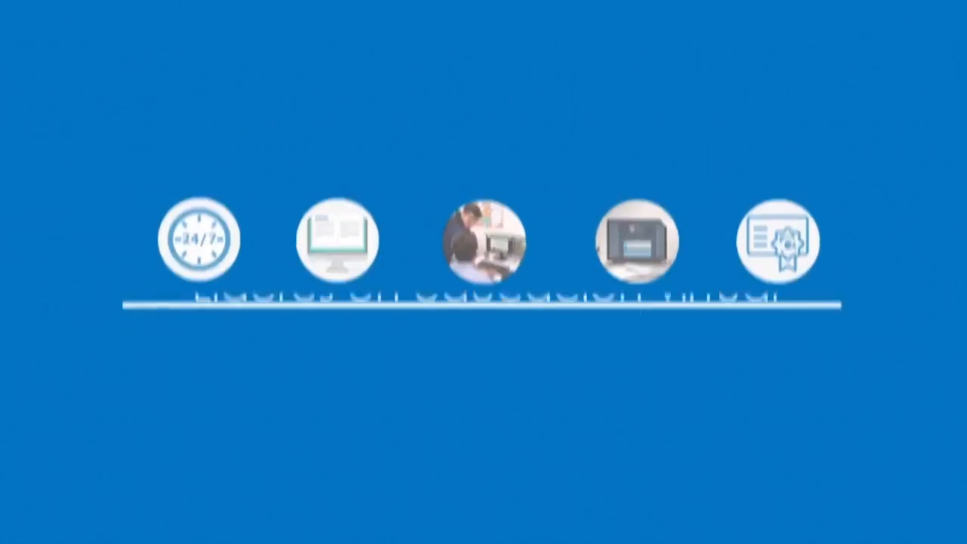
- Leave the full-screen video and go to the Ejemplo 02 video on editing an attribute table on the course page
key(Escape)
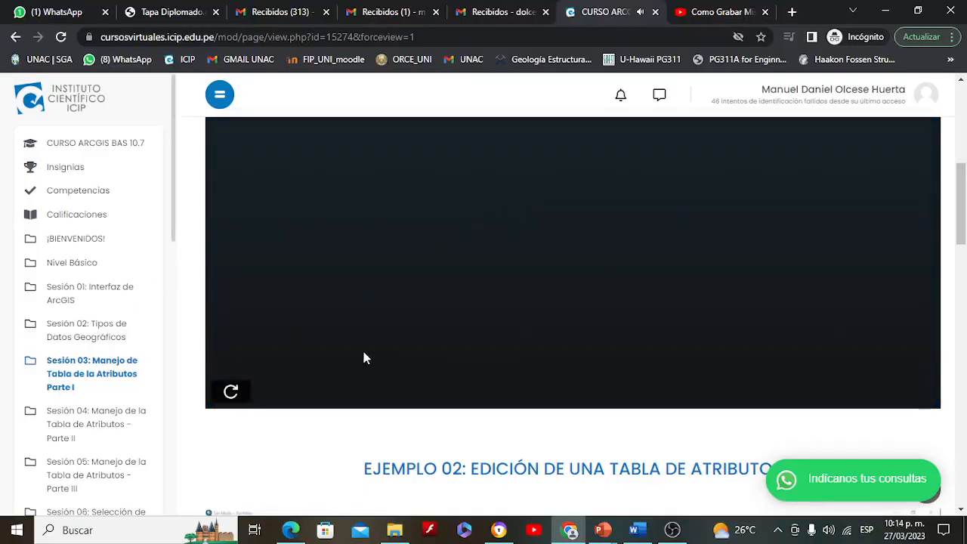
scroll(363, 358, down, 4)
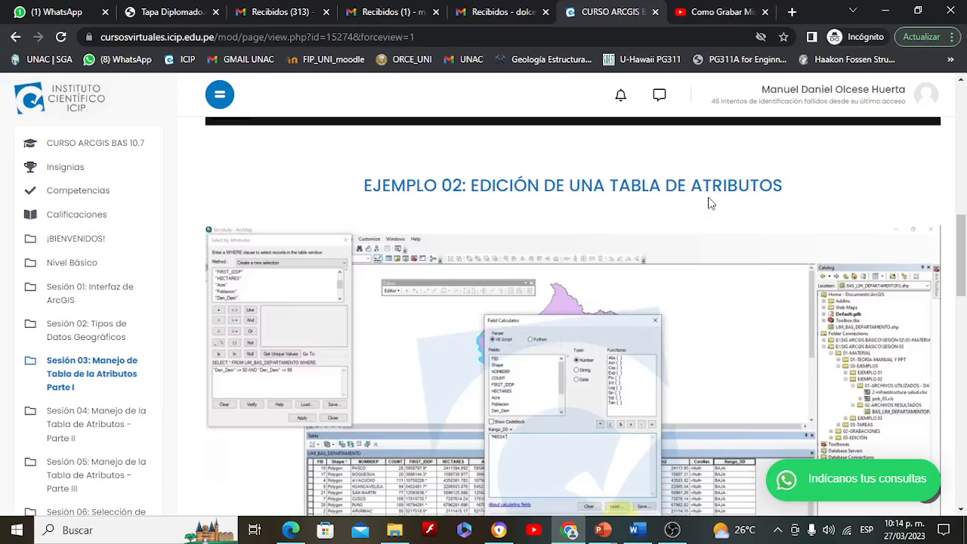
scroll(687, 222, down, 2)
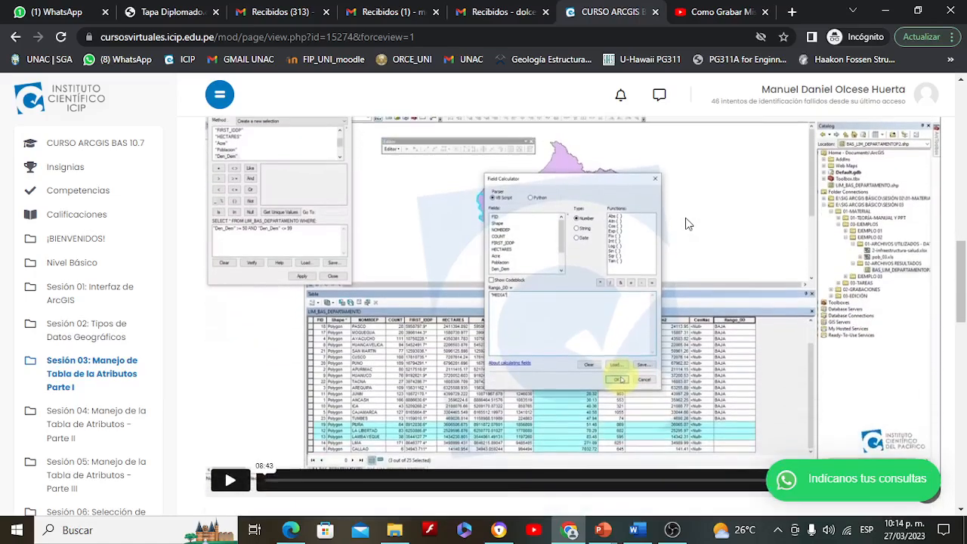
scroll(766, 396, down, 1)
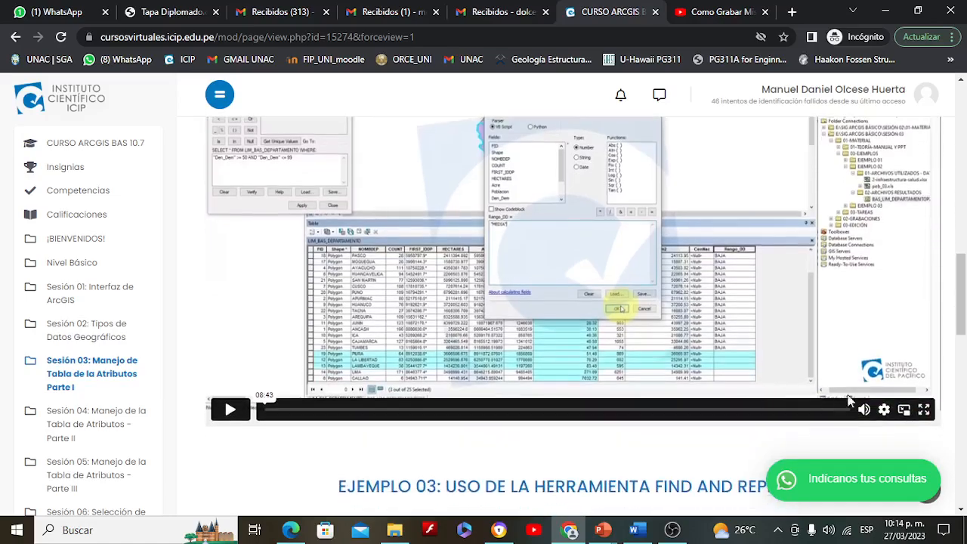
- Choose a playback speed option for the Ejemplo 02 video and play it in full screen
click(885, 411)
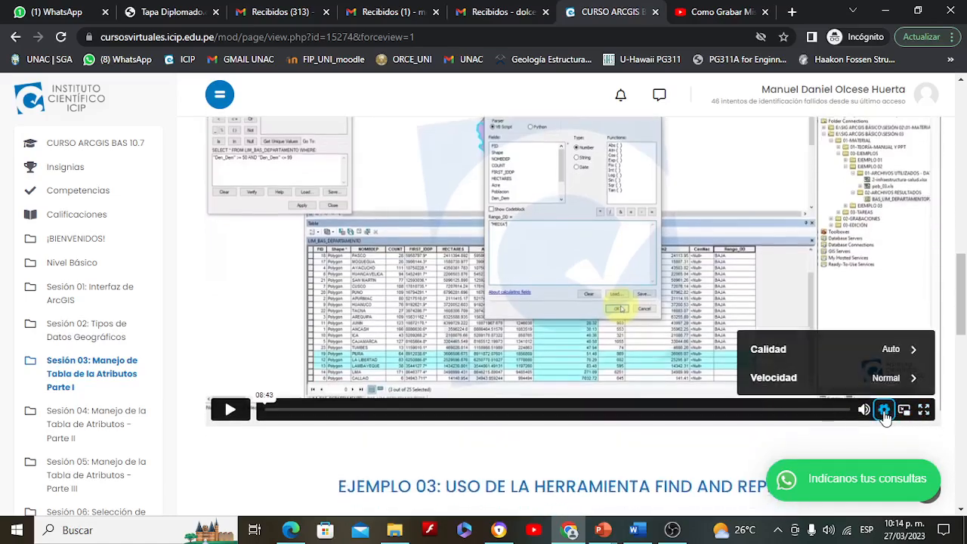
click(906, 377)
click(818, 348)
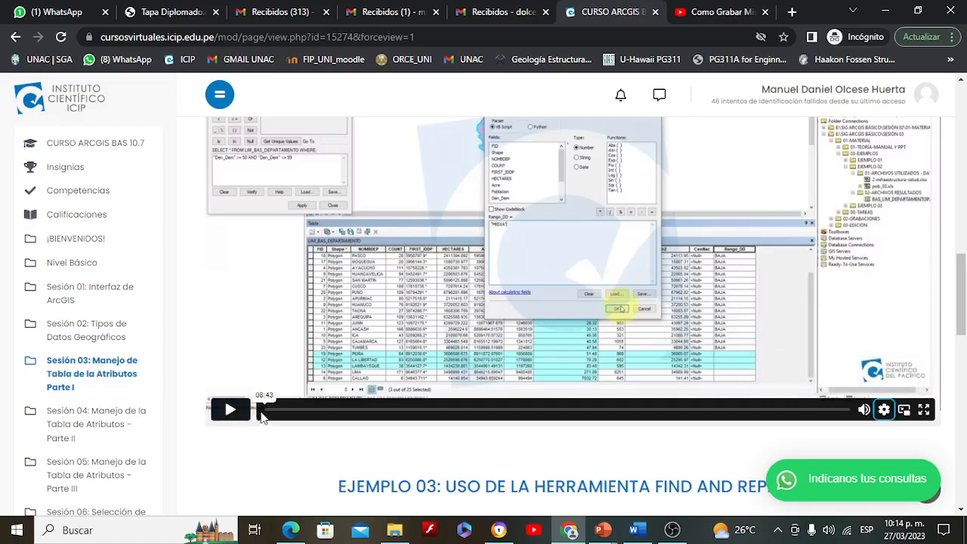
click(230, 410)
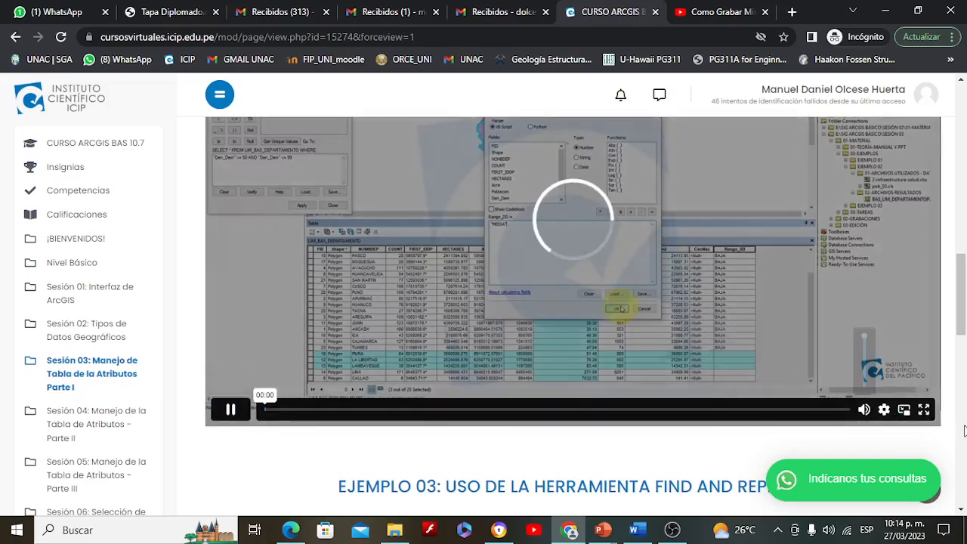
click(923, 410)
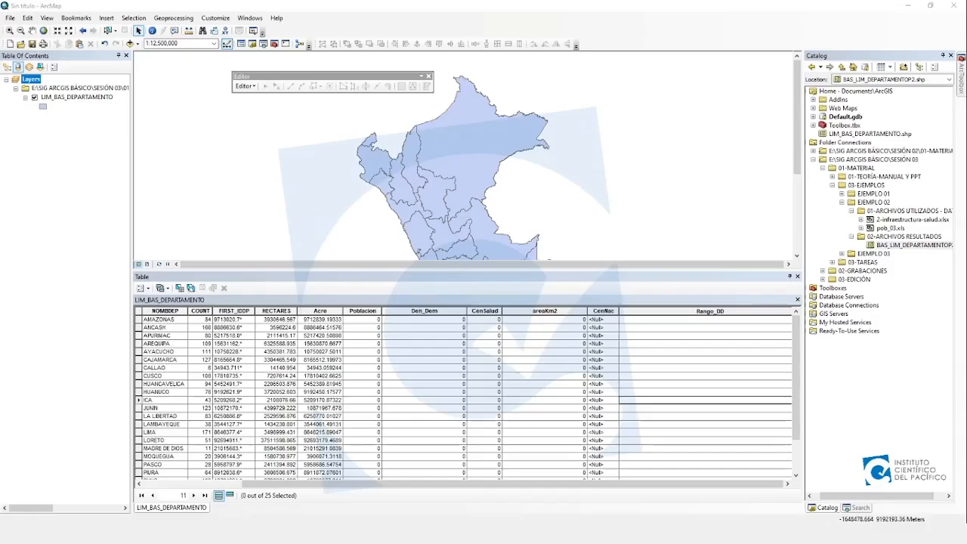
- Start an edit session on LIM_BAS_DEPARTAMENTO, select Loreto on the map and a Den_Dem cell, and clear the feature selection
click(243, 86)
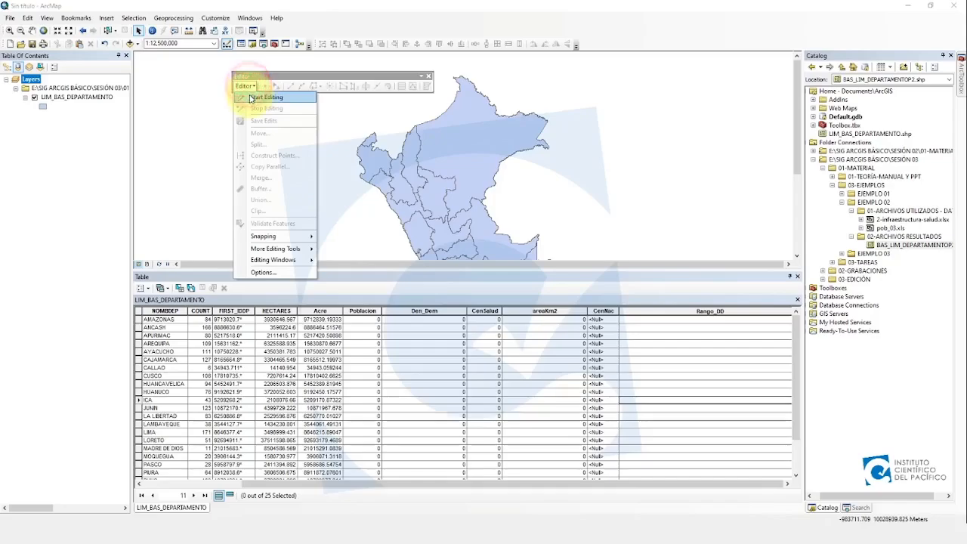
click(297, 98)
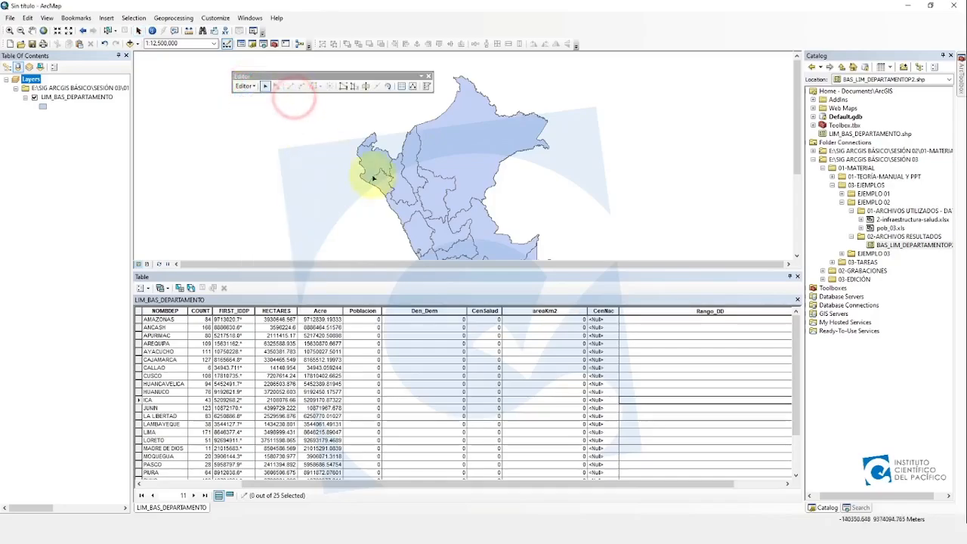
click(453, 144)
click(430, 311)
click(423, 343)
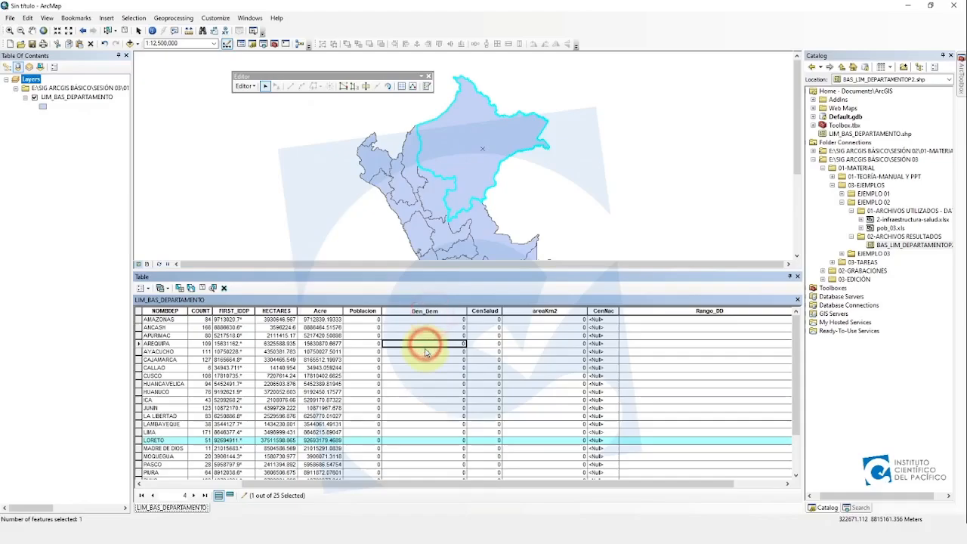
click(124, 31)
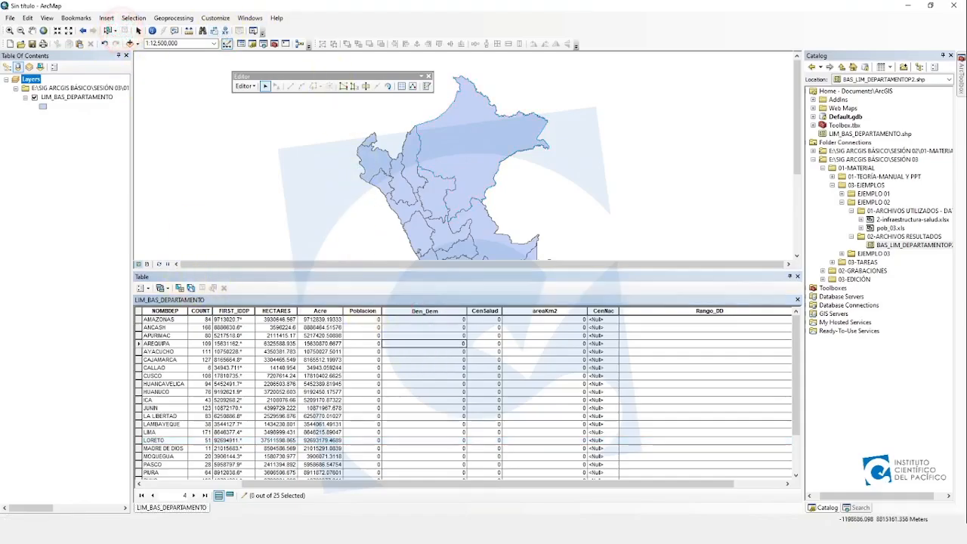
- Open the 2-infraestructura-salud workbook in Excel and review the Total column of health establishments by department
drag(907, 219, 483, 303)
click(534, 289)
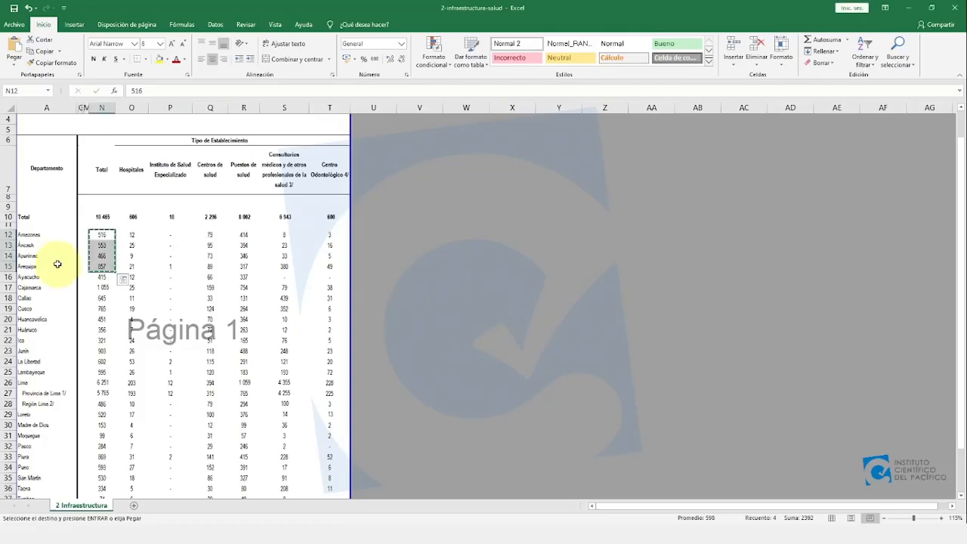
click(105, 207)
drag(101, 168, 90, 371)
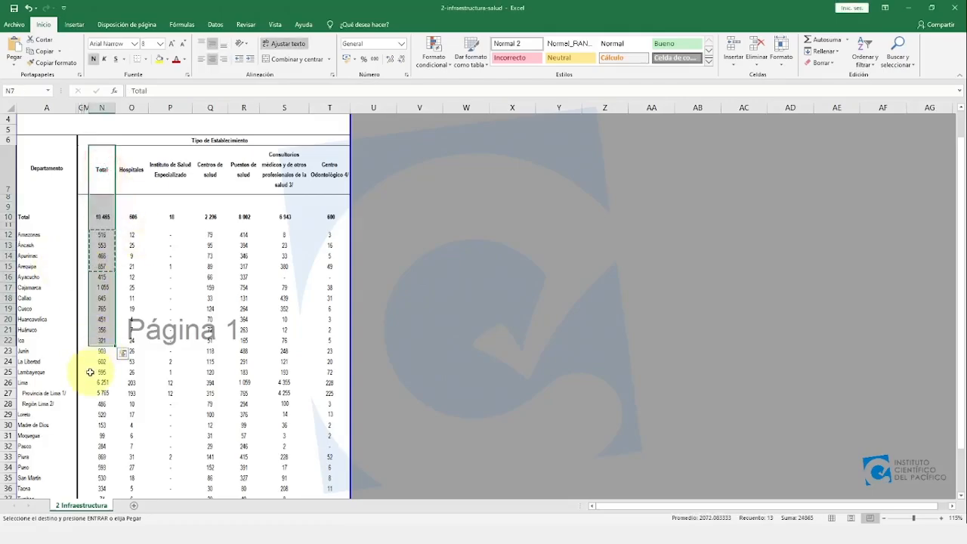
click(97, 374)
scroll(107, 273, down, 7)
scroll(106, 273, up, 6)
drag(102, 202, 101, 460)
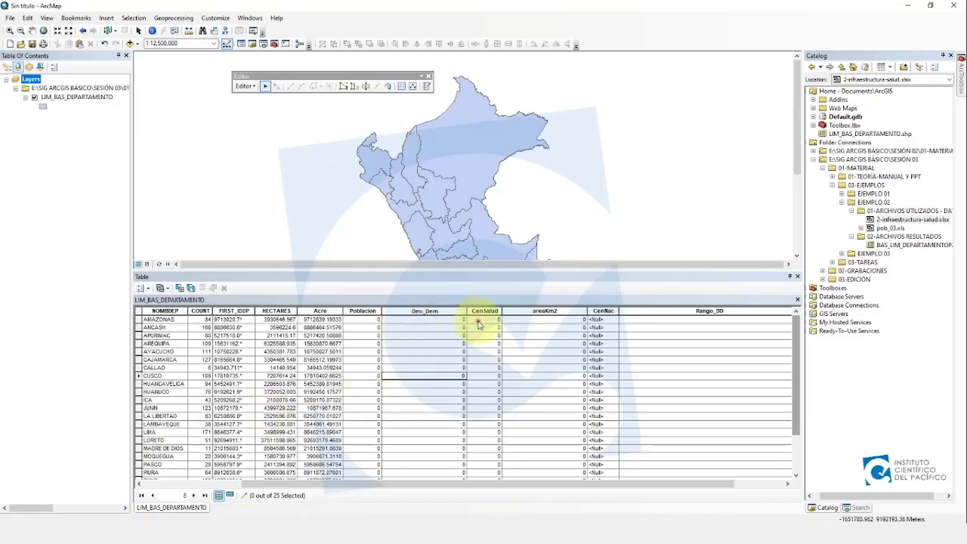
- Return to ArcMap, compare the CenSalud and NOMBDEP fields in the attribute table, and select the CenSalud cell in the APURIMAC row
click(483, 311)
click(164, 311)
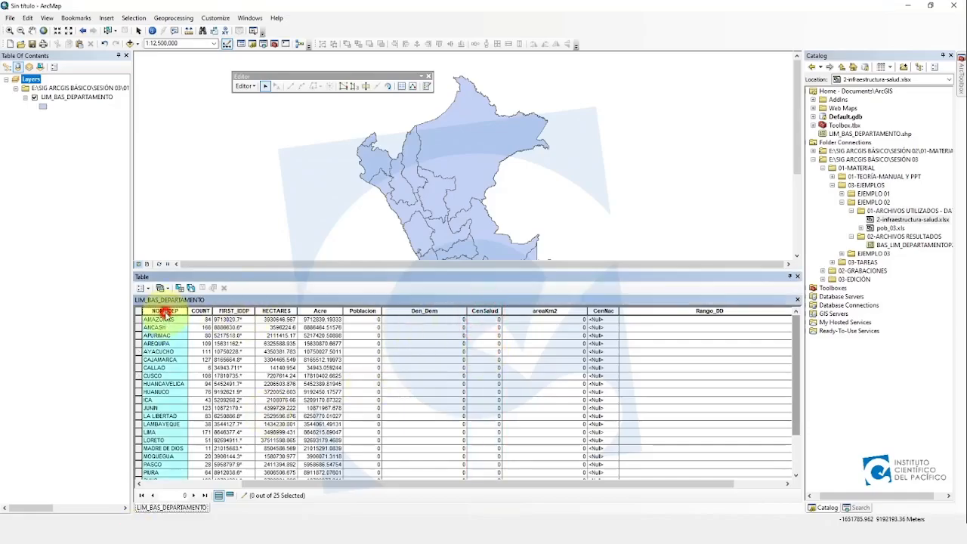
click(519, 359)
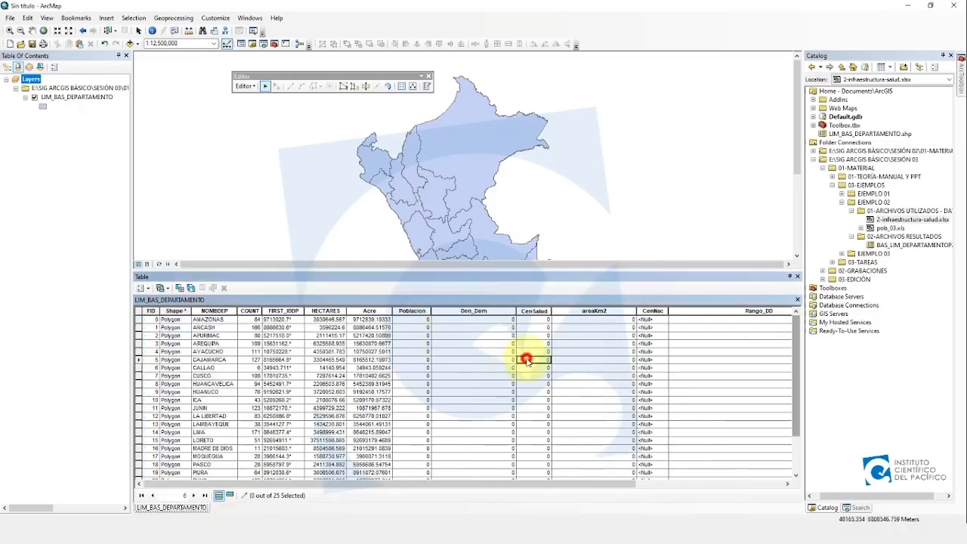
click(534, 342)
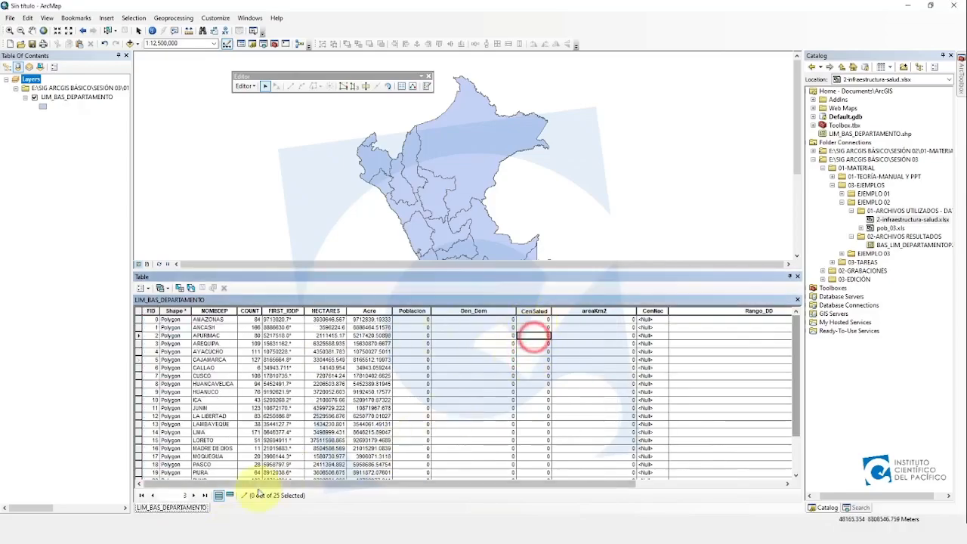
- Switch to the health workbook in Excel and go over the Total values from Amazonas down through the departments
click(285, 498)
scroll(153, 247, up, 3)
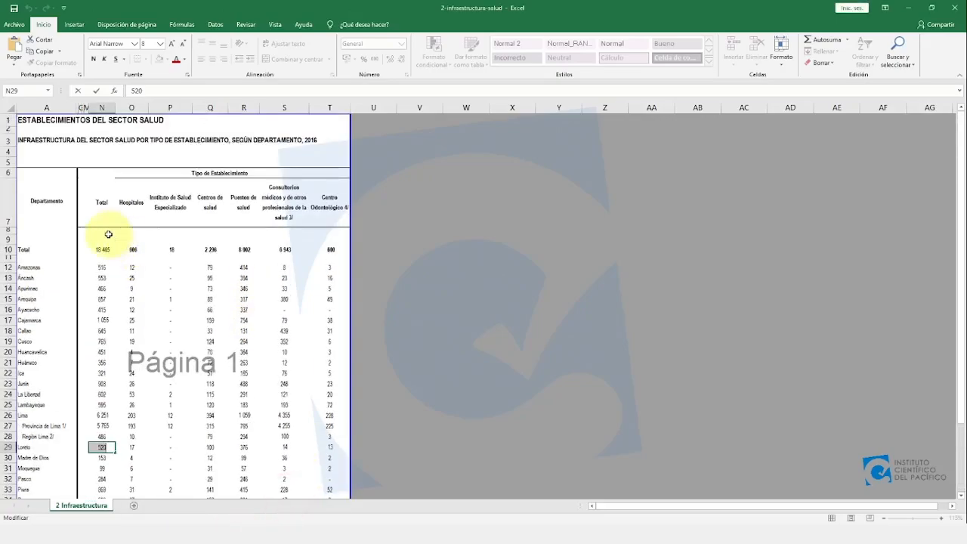
drag(101, 202, 110, 391)
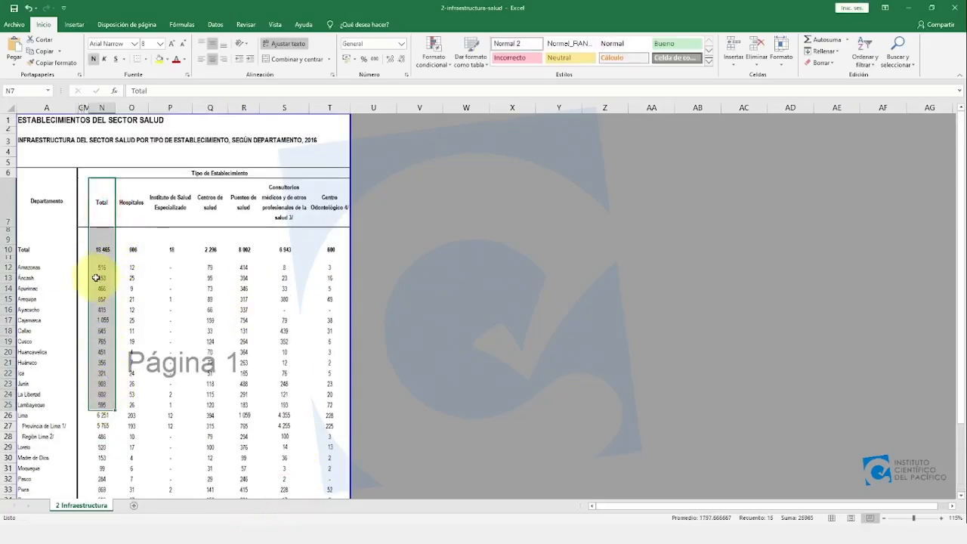
scroll(97, 277, down, 2)
click(104, 213)
drag(102, 202, 102, 362)
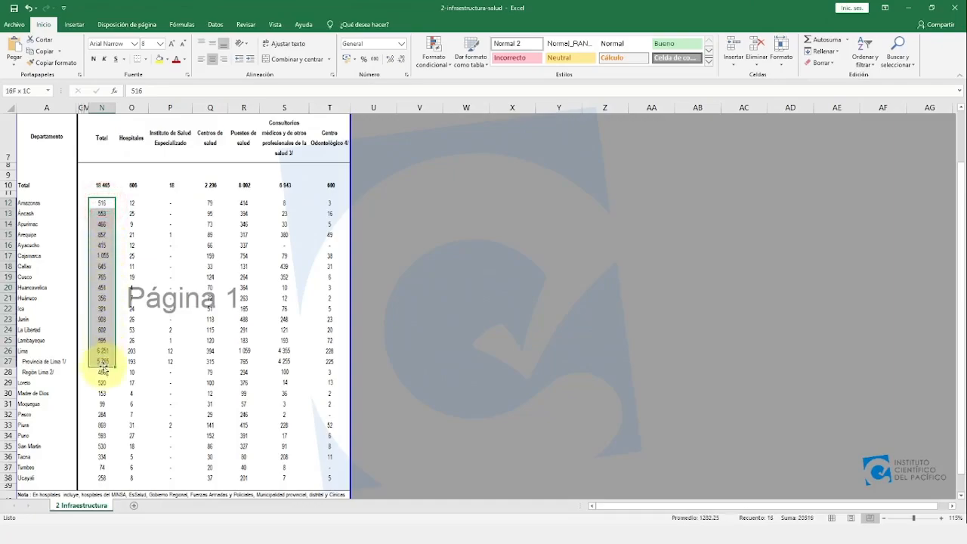
click(105, 414)
- Copy the Amazonas total, 516, from the workbook and paste it into the AMAZONAS row's CenSalud cell in ArcMap
click(102, 202)
key(ctrl+c)
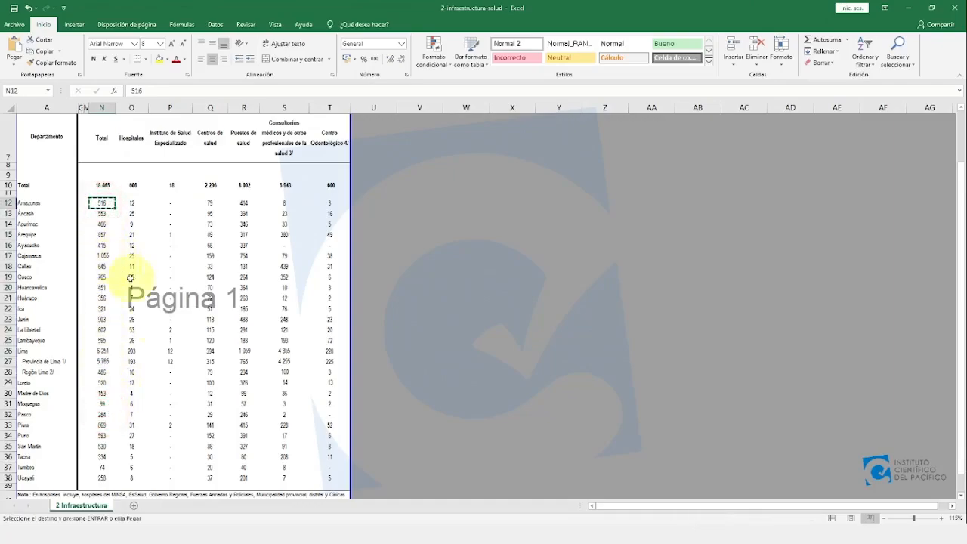
click(137, 532)
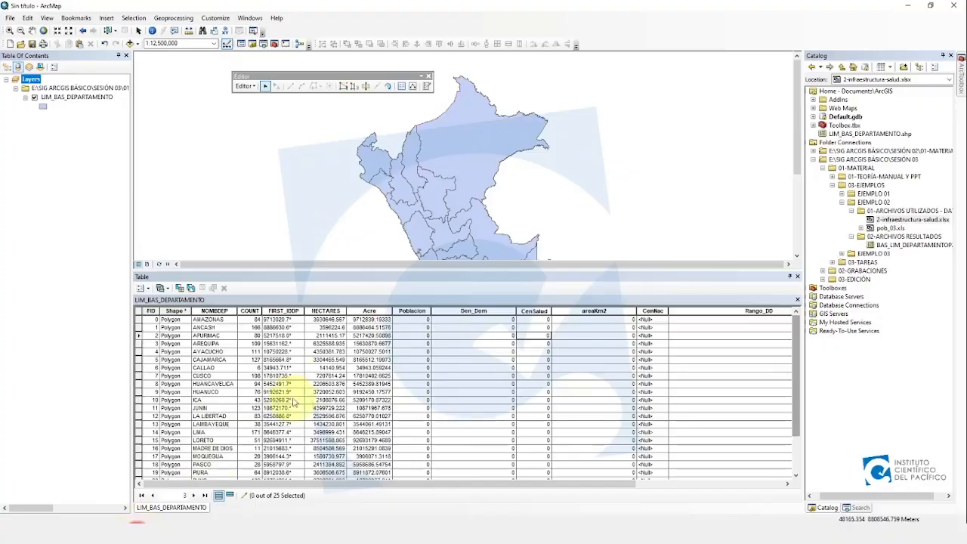
click(527, 319)
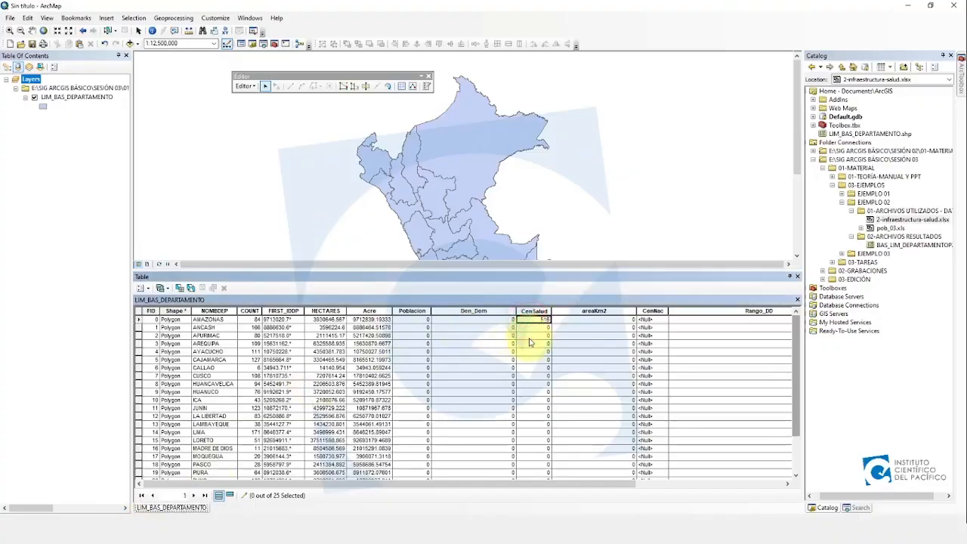
click(538, 342)
- Check the Total values from Áncash to Ucayali in Excel and mark the Cajamarca, Lima and Provincia de Lima figures
mouse_move(255, 532)
click(293, 491)
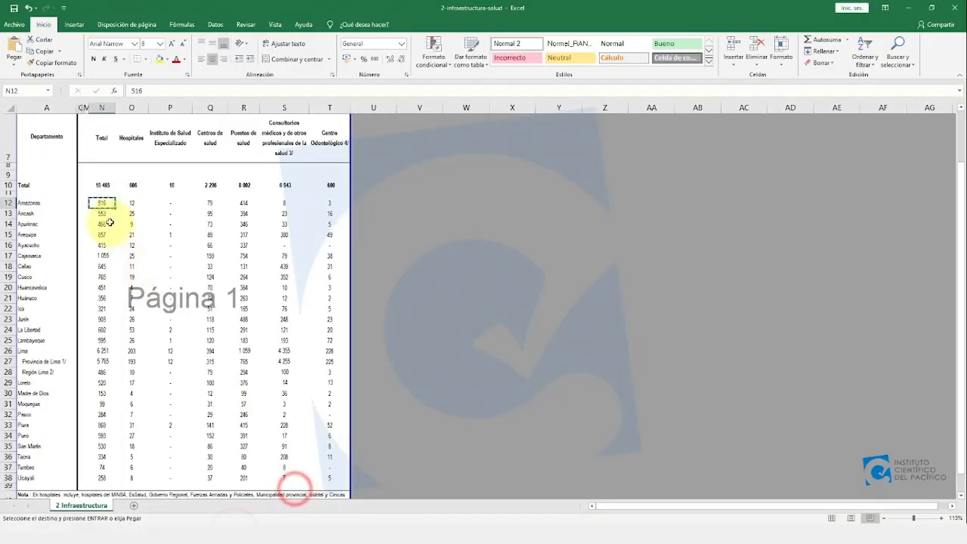
drag(106, 213, 106, 474)
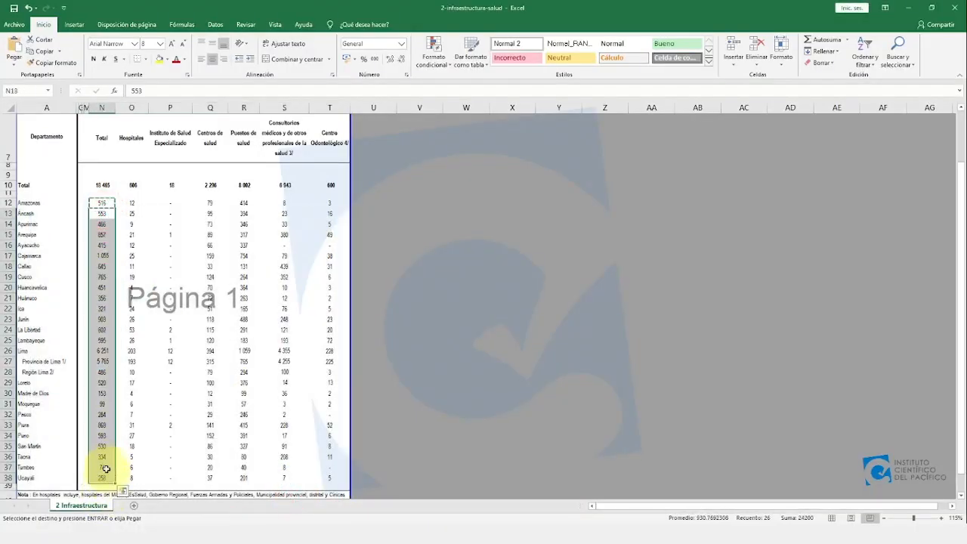
key(ctrl+q)
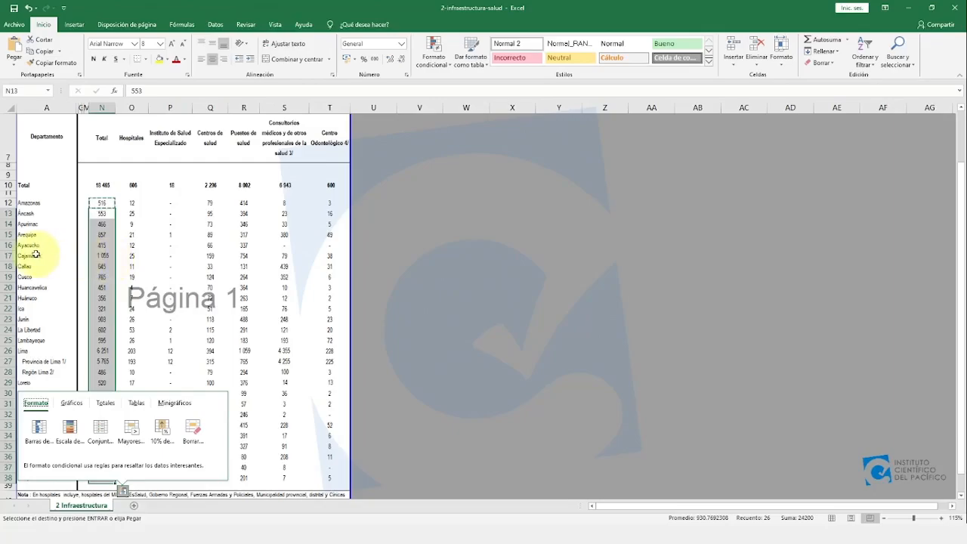
click(101, 255)
ctrl+click(102, 351)
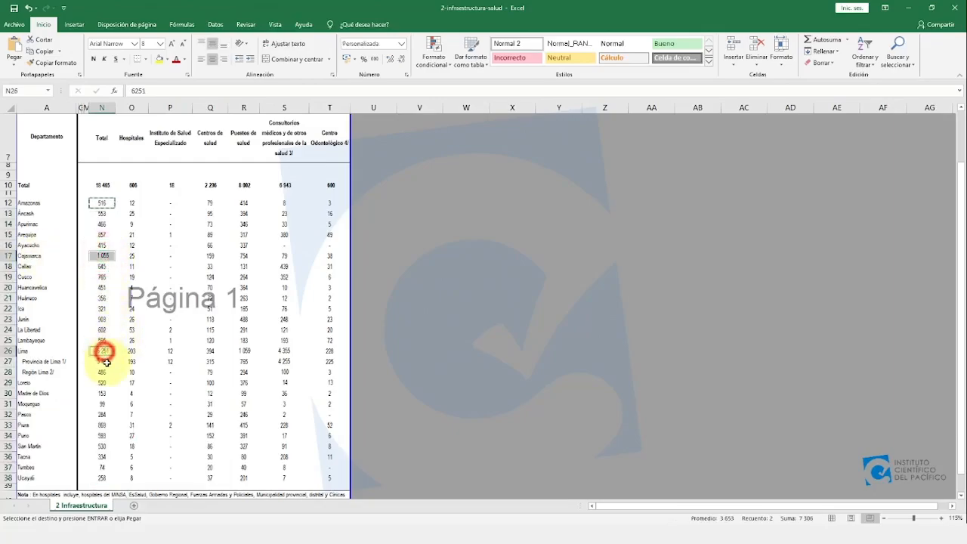
ctrl+click(102, 362)
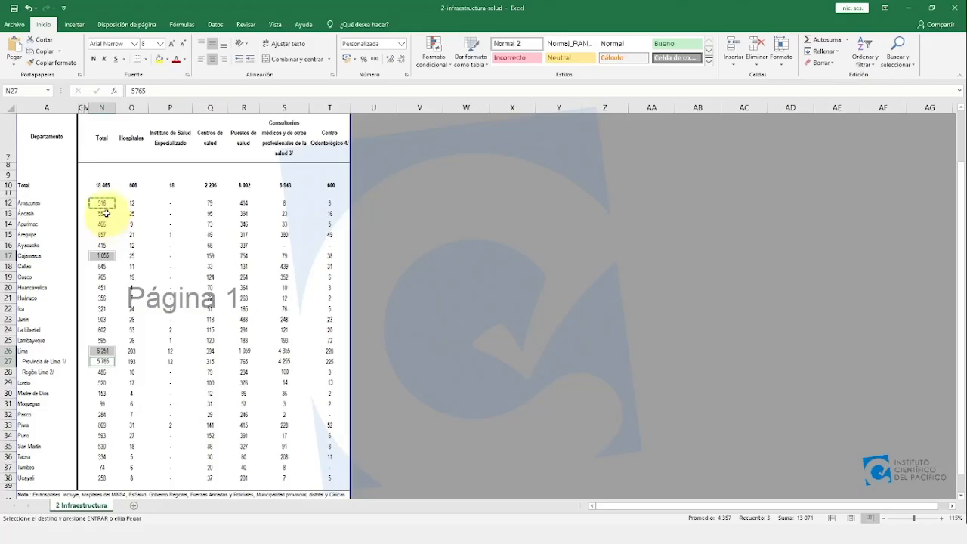
- Copy the Áncash to Ayacucho totals (553, 466, 857, 415) from Excel into the matching CenSalud cells in ArcMap
drag(106, 214, 106, 245)
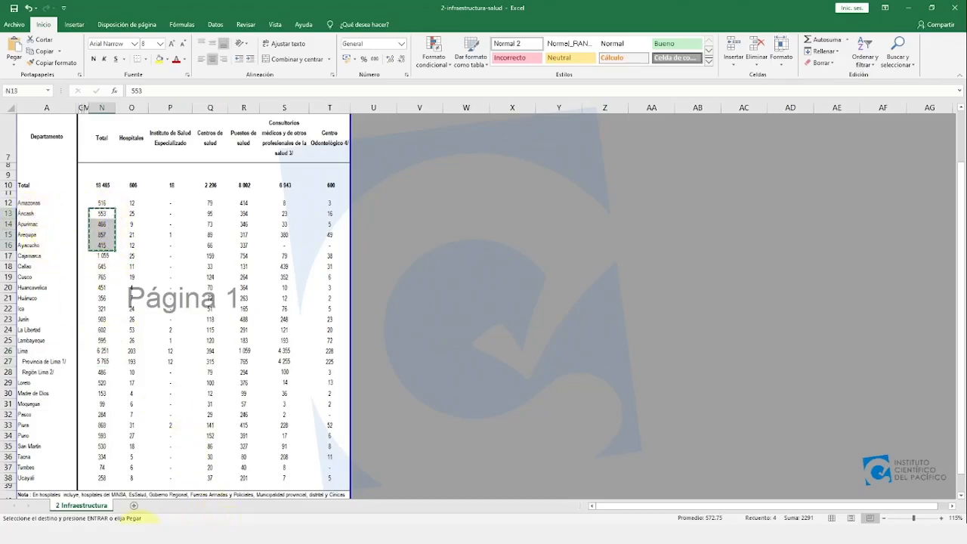
click(136, 530)
click(536, 326)
key(ctrl+v)
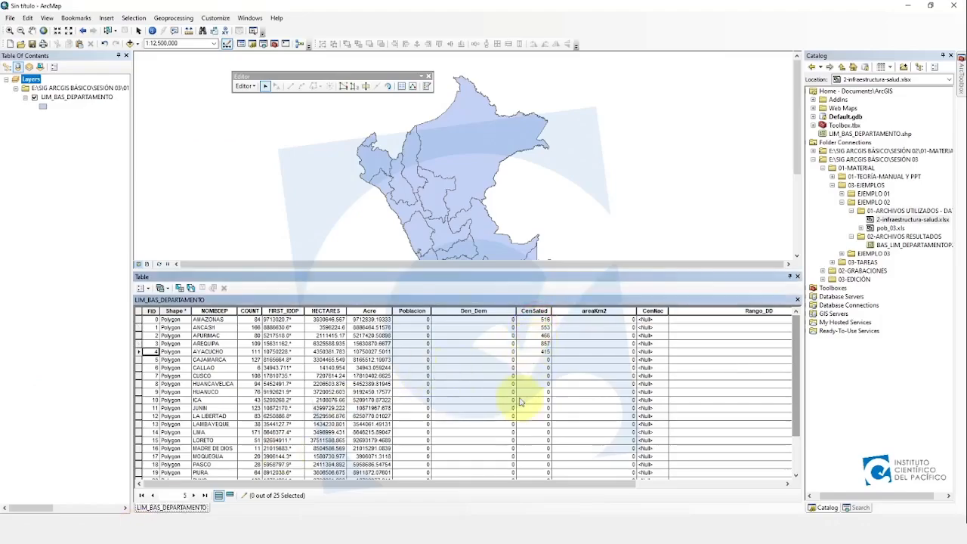
- Copy the unformatted Cajamarca total, 1055, from Excel into the CAJAMARCA row's CenSalud cell in ArcMap
click(282, 490)
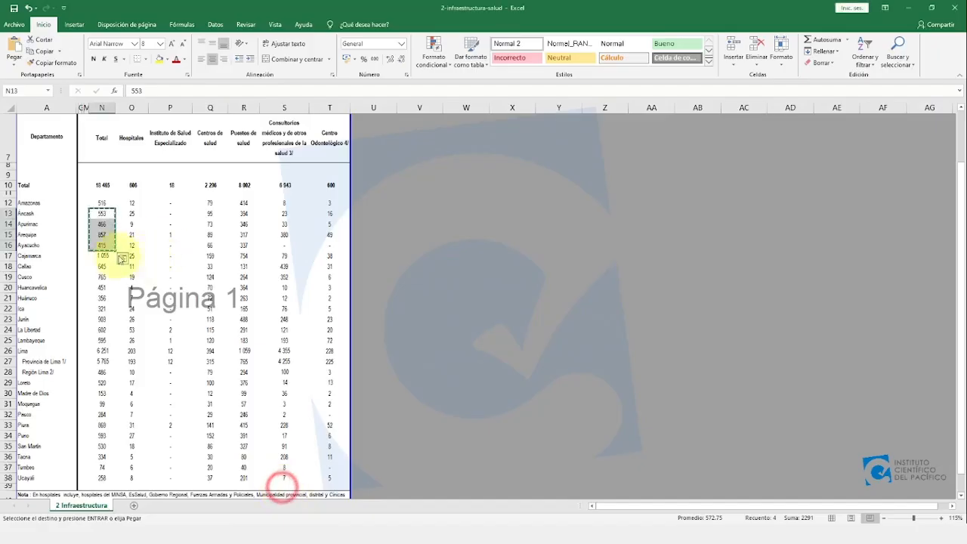
click(102, 255)
double_click(139, 91)
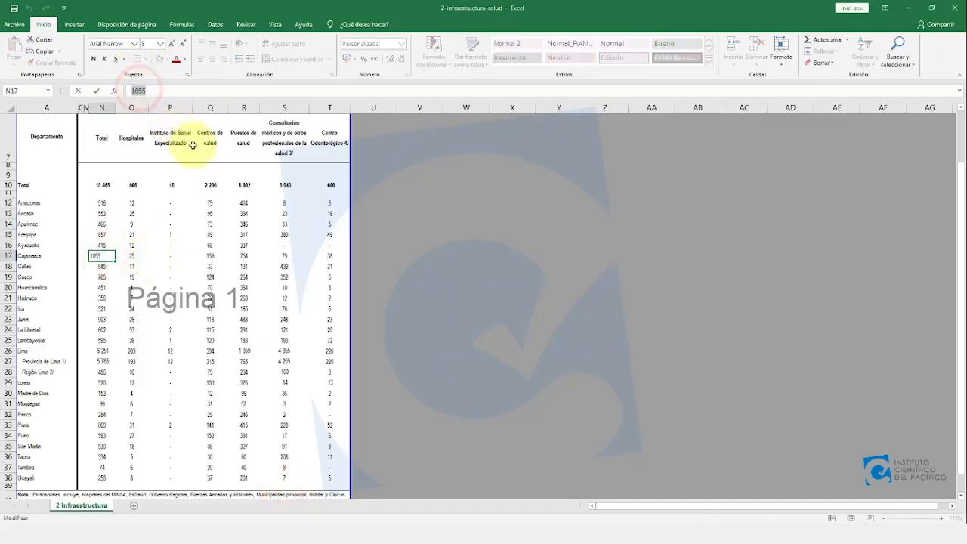
click(904, 4)
click(537, 367)
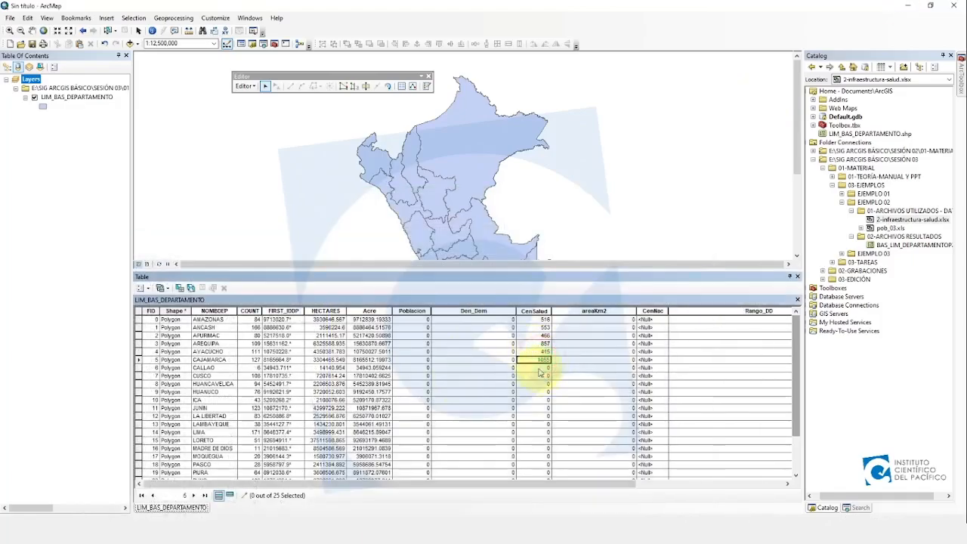
- Copy the Callao to Lambayeque totals (645, 765, 451, 356, 321, 903, 602, 595) from Excel into the matching CenSalud cells in ArcMap
scroll(539, 364, down, 2)
mouse_move(189, 493)
click(277, 491)
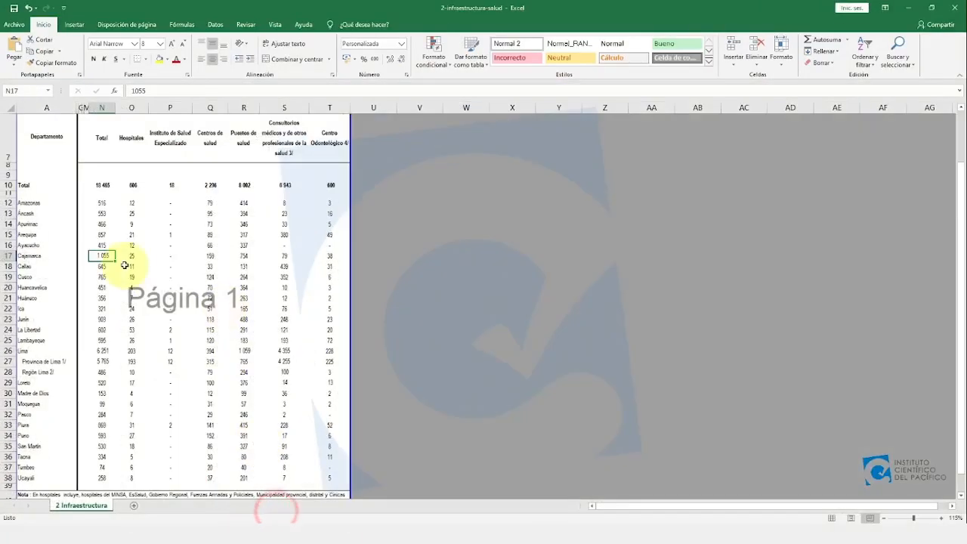
drag(102, 268, 102, 340)
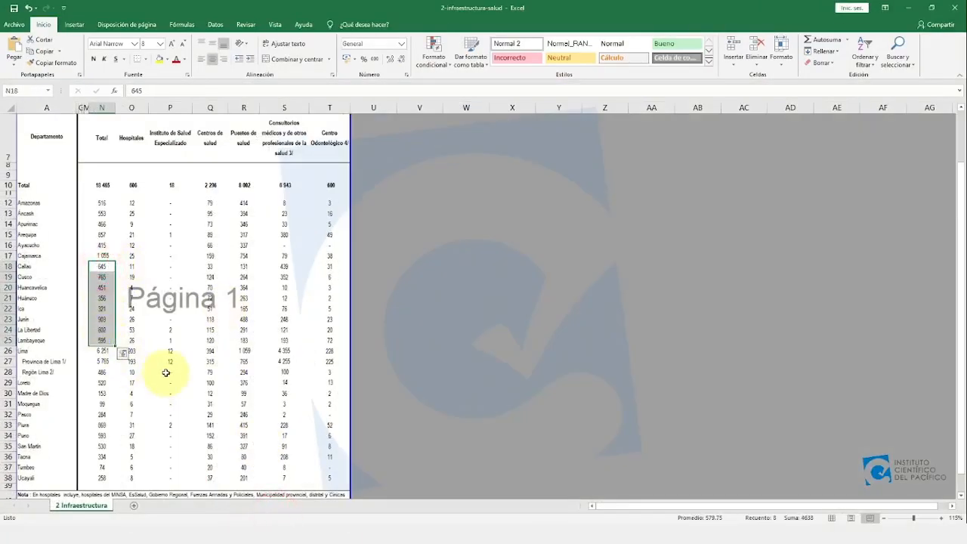
key(ctrl+c)
click(137, 519)
click(536, 369)
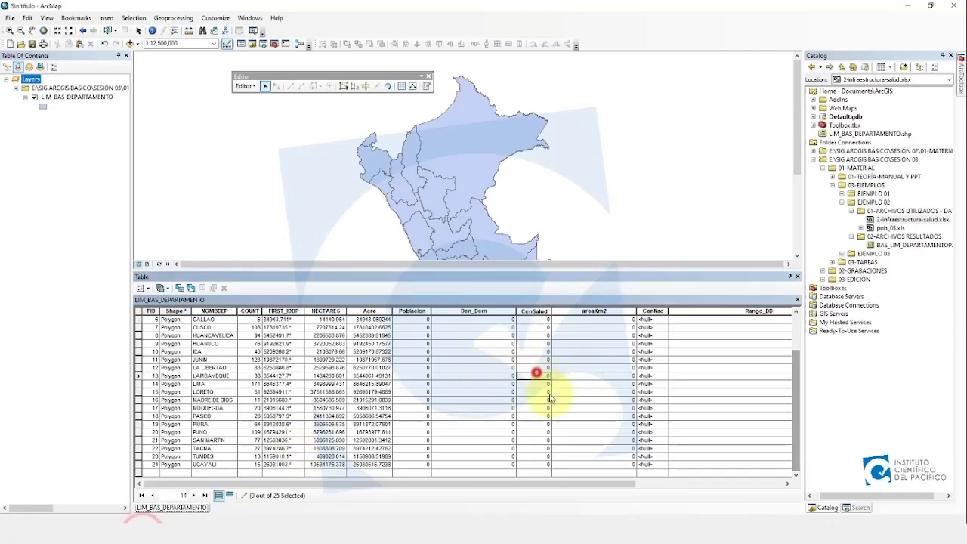
key(ctrl+v)
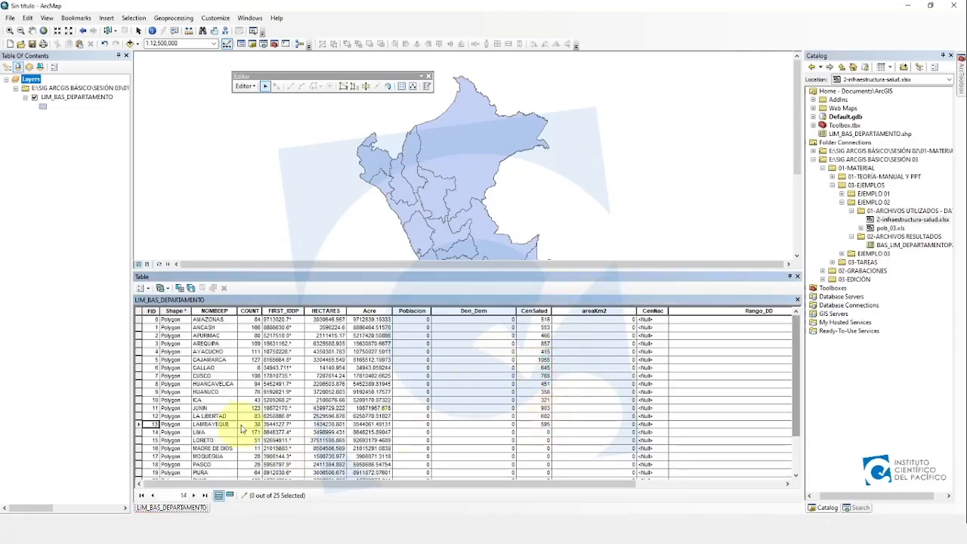
- Select the LAMBAYEQUE record, copy the unformatted Lima total from Excel, and set the LIMA row's CenSalud value to 6251
click(138, 423)
click(536, 431)
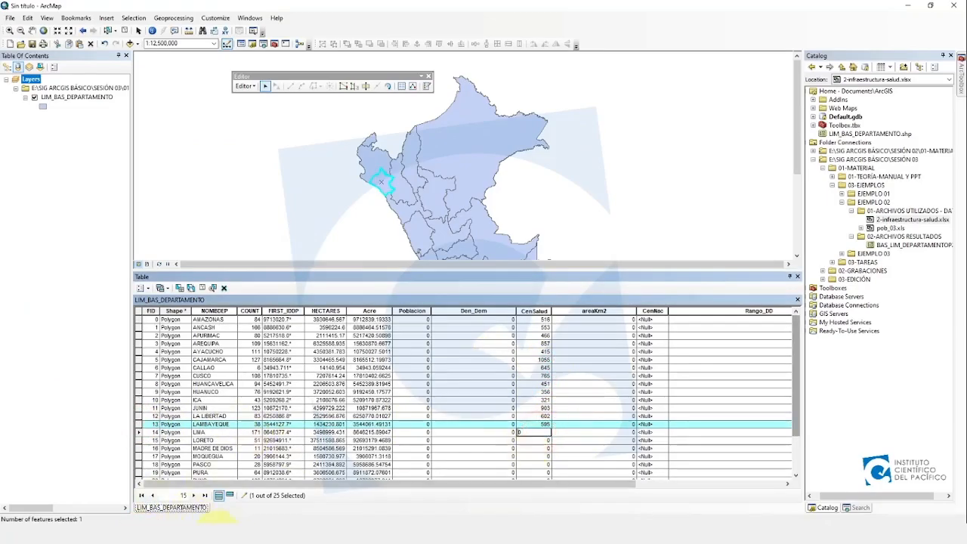
mouse_move(230, 521)
click(274, 500)
click(101, 350)
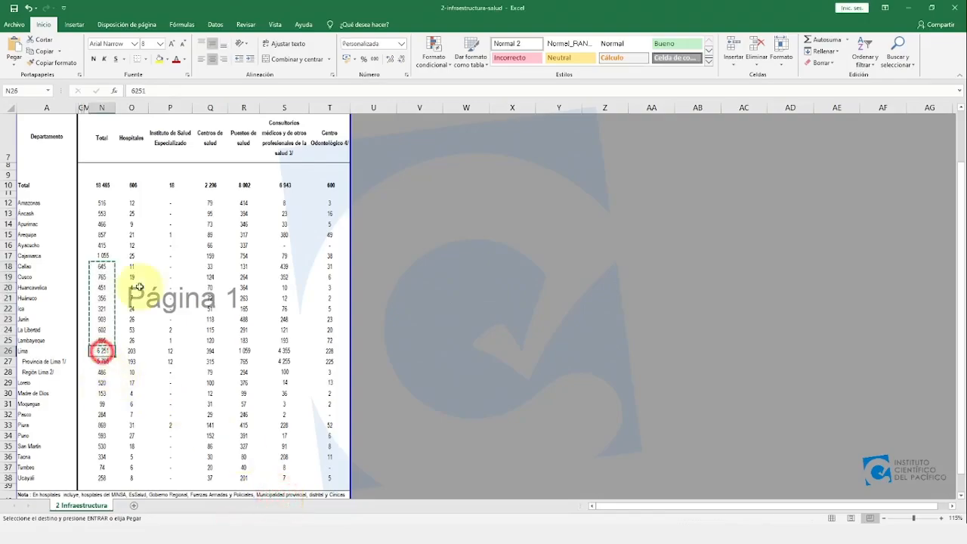
double_click(139, 91)
key(ctrl+c)
click(908, 8)
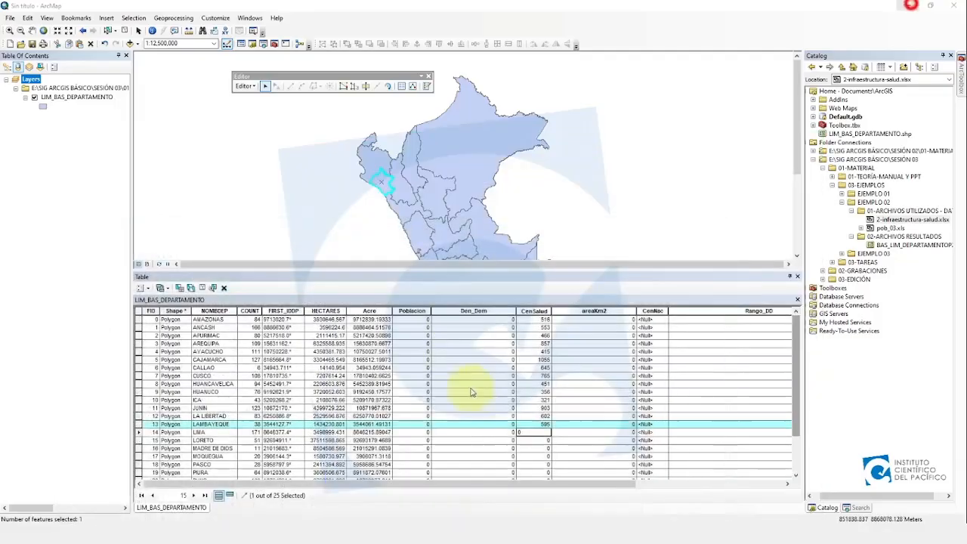
click(542, 432)
key(ctrl+v)
click(540, 440)
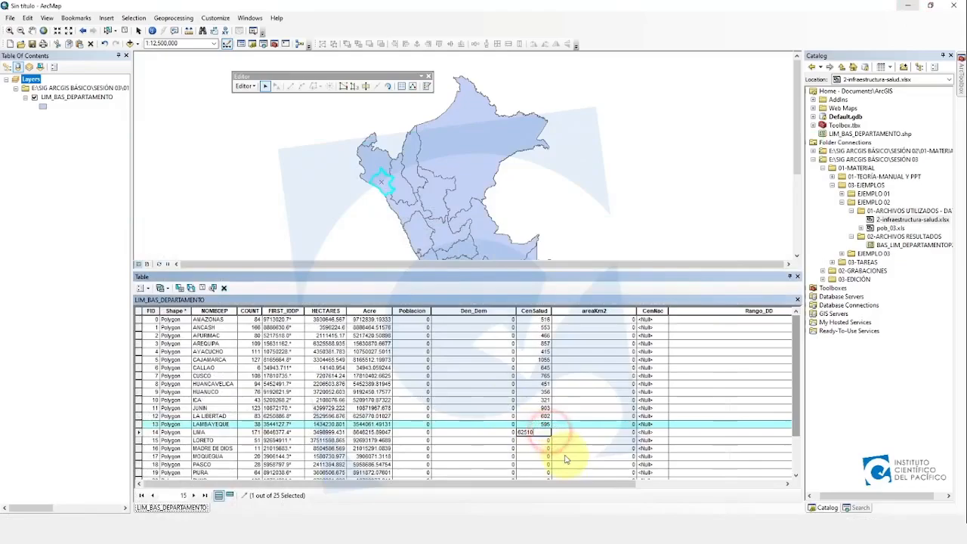
scroll(236, 401, down, 2)
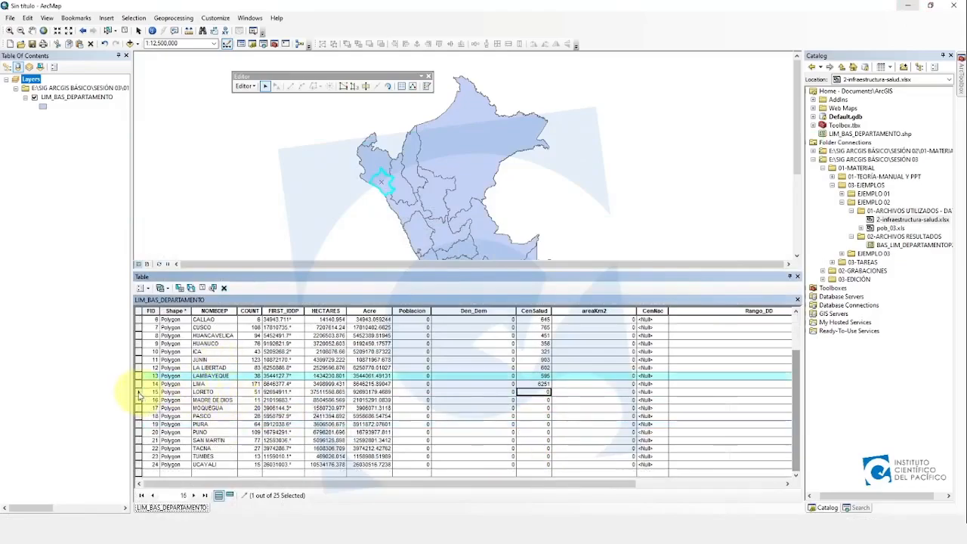
- Copy the Loreto to Ucayali totals (520, 153, 99, 284, 869, 593, 530, 334, 74, 258) from Excel into the matching CenSalud cells in ArcMap
drag(139, 393, 139, 464)
click(235, 535)
click(275, 497)
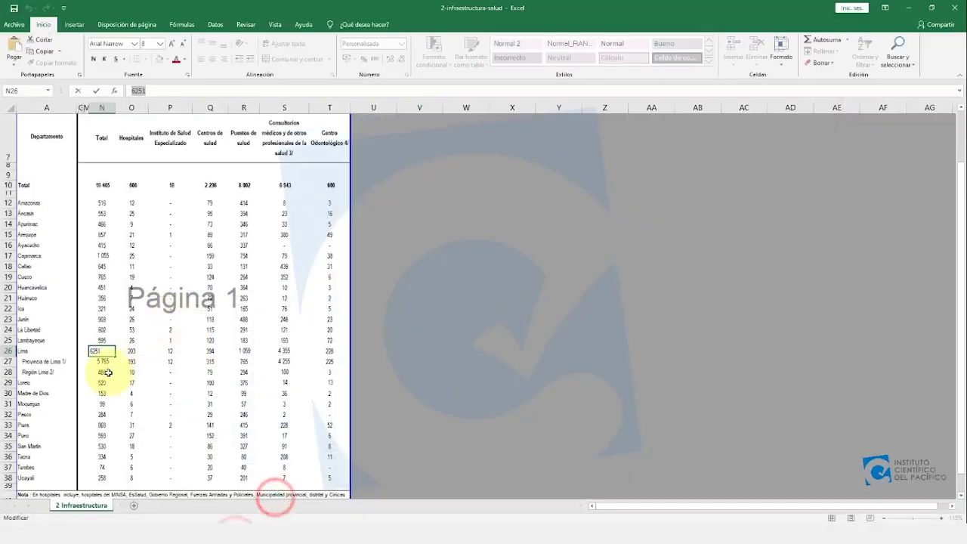
drag(102, 362, 41, 372)
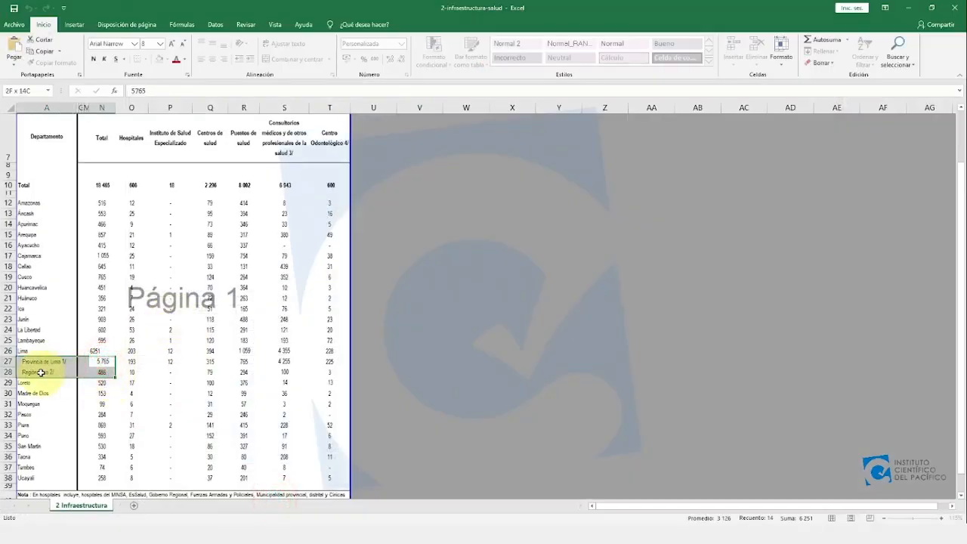
scroll(86, 363, down, 3)
click(99, 288)
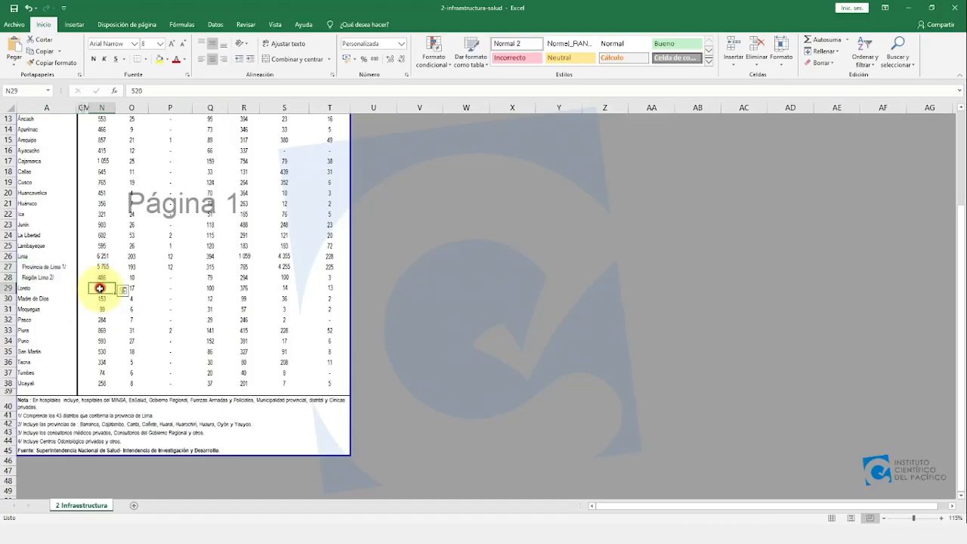
drag(99, 287, 101, 385)
key(ctrl+c)
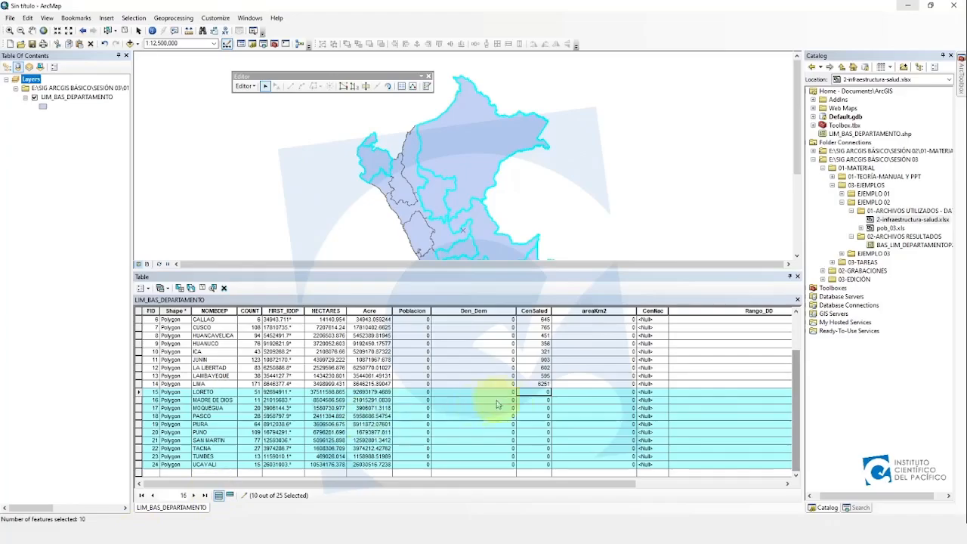
click(535, 397)
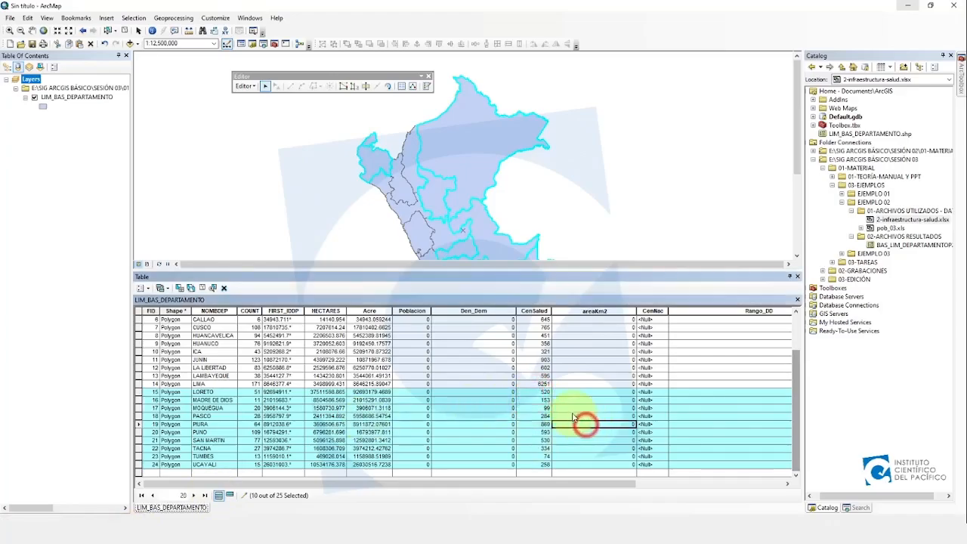
- Review the filled CenSalud column, clear the record selection, and save the edits to LIM_BAS_DEPARTAMENTO
scroll(559, 408, up, 2)
click(534, 310)
scroll(547, 347, down, 2)
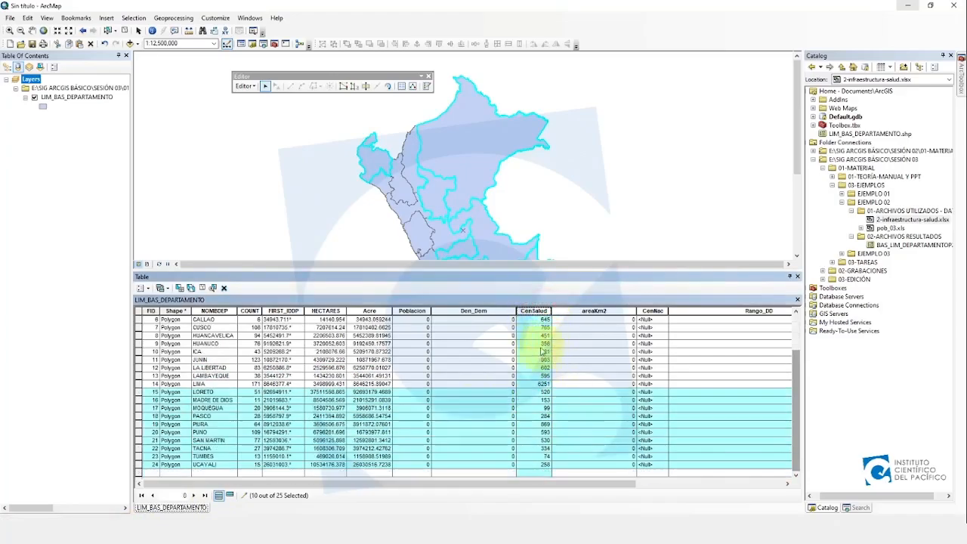
click(544, 397)
click(562, 421)
scroll(589, 389, up, 2)
click(593, 368)
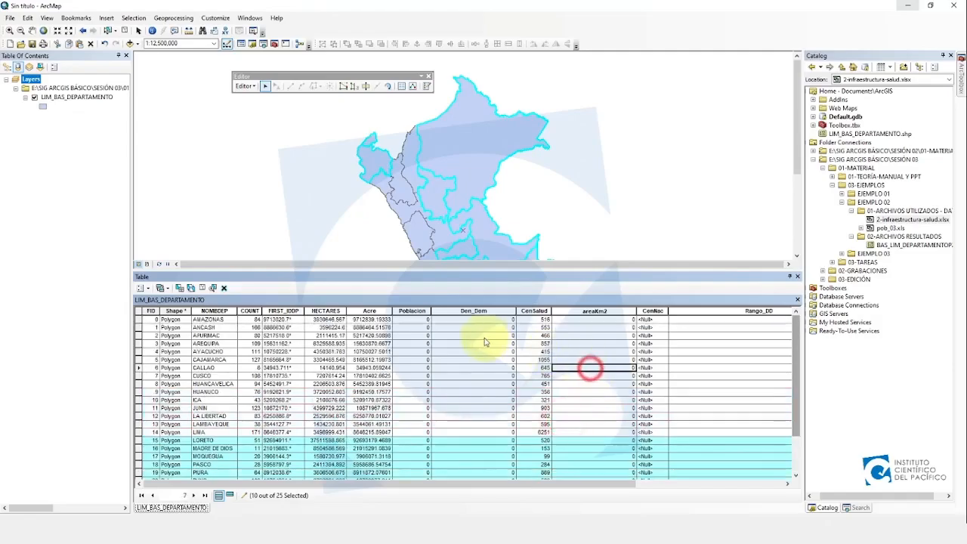
click(253, 86)
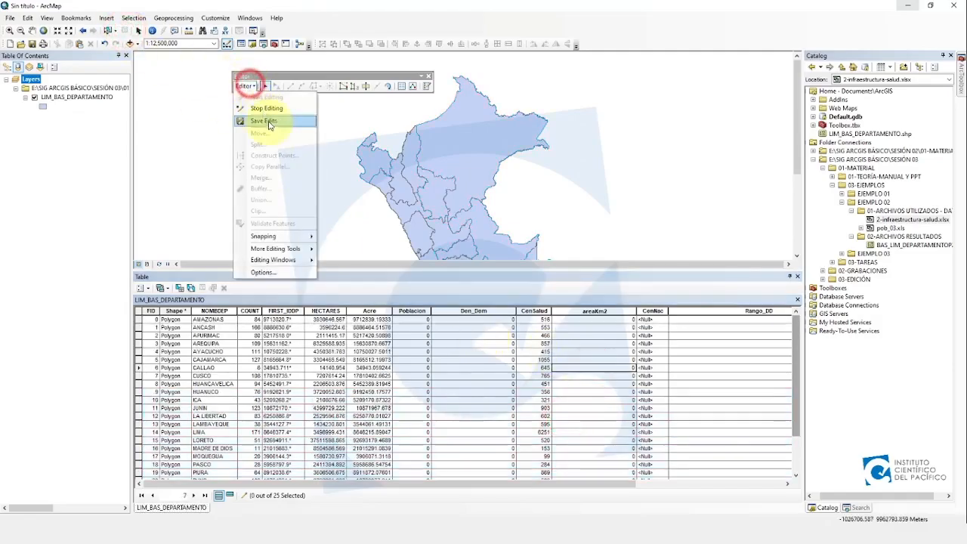
click(261, 121)
click(533, 318)
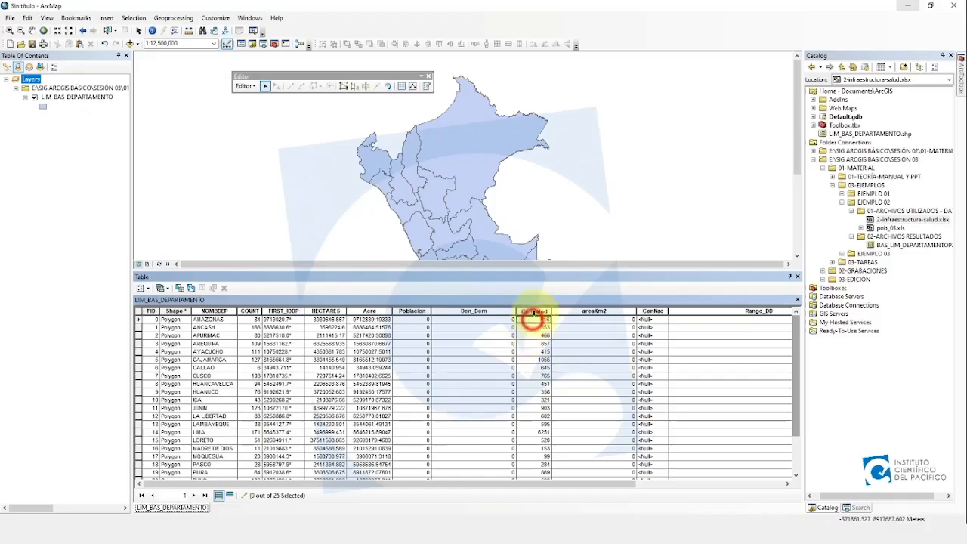
click(498, 360)
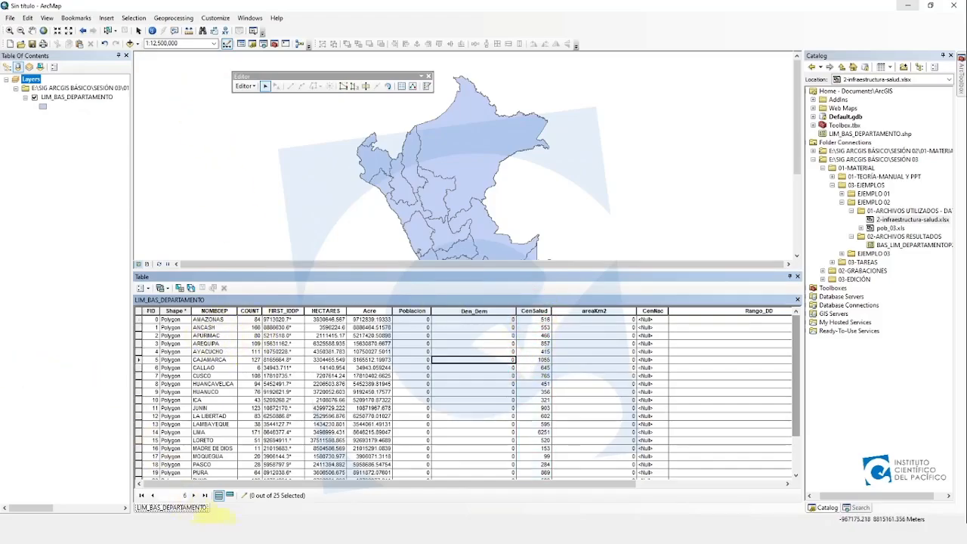
- Switch to the pob_03 workbook in Excel and copy the 2017 census population figures from Amazonas to Ucayali
mouse_move(216, 522)
click(198, 501)
click(231, 243)
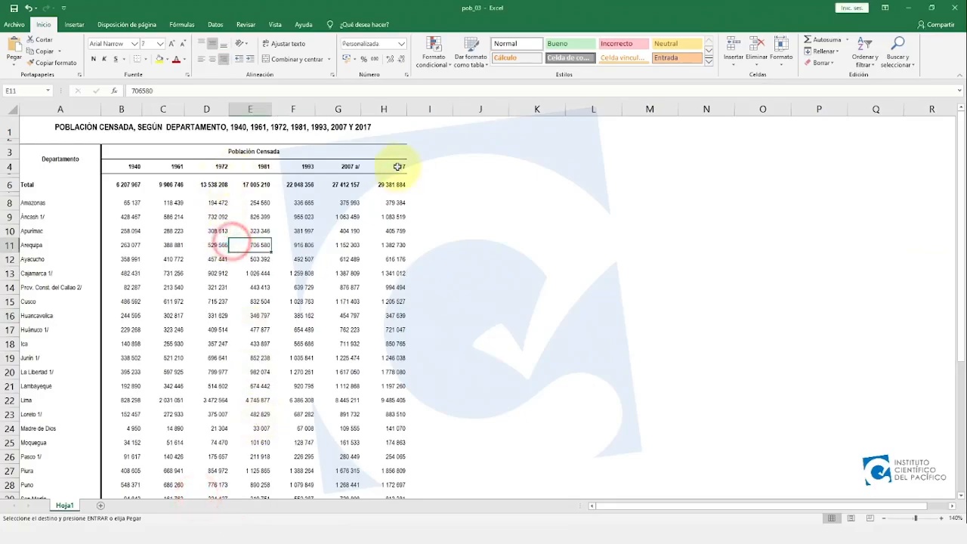
drag(396, 167, 393, 434)
scroll(383, 412, down, 1)
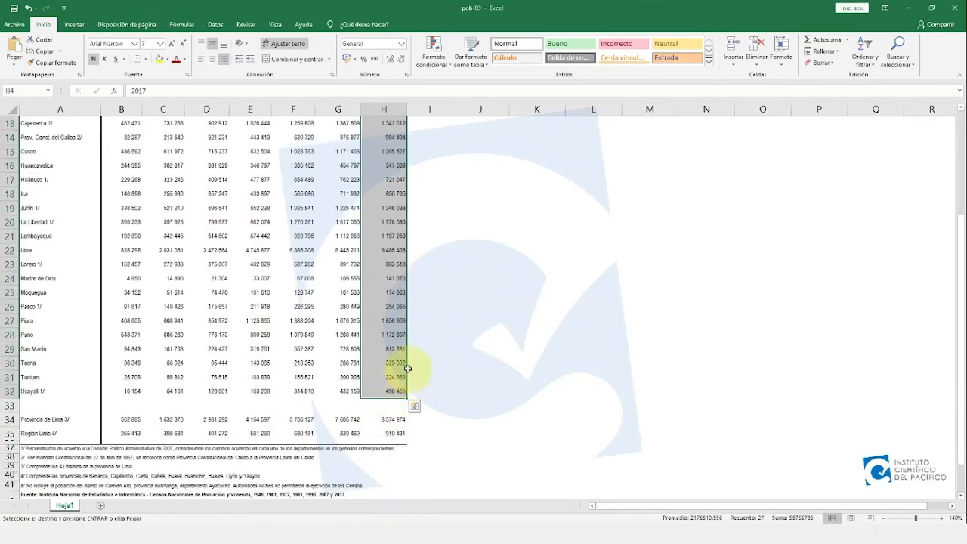
scroll(395, 370, up, 4)
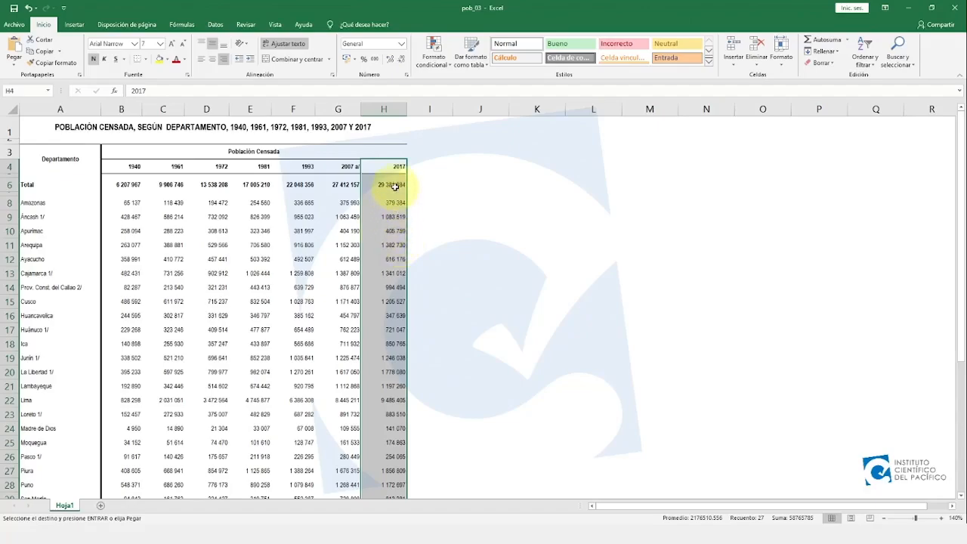
drag(392, 203, 400, 469)
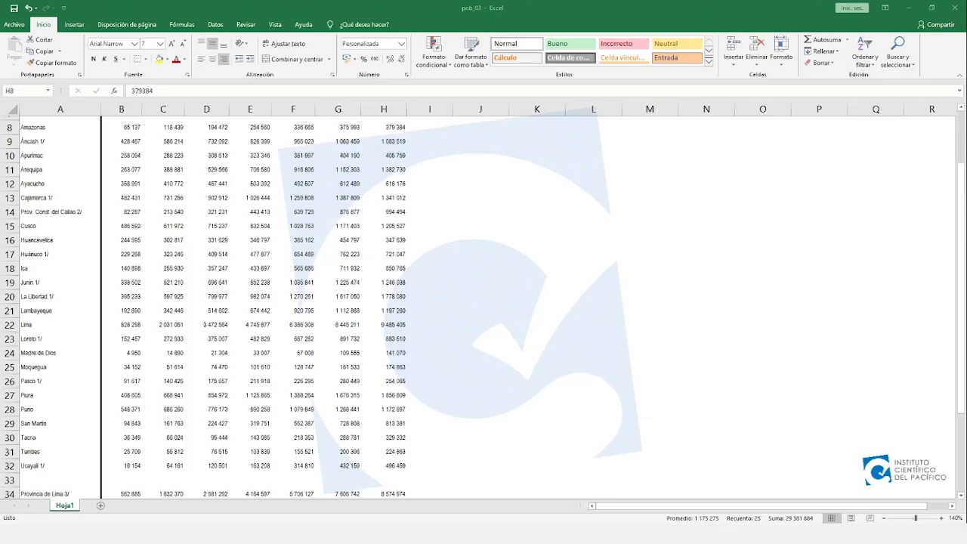
scroll(399, 177, up, 3)
scroll(408, 189, down, 3)
key(ctrl+c)
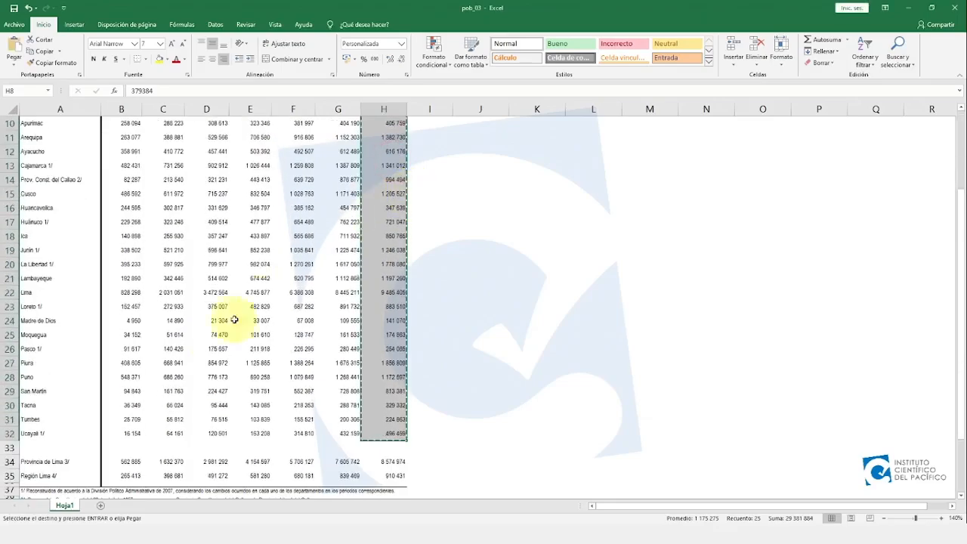
- Paste the population figures as values only at C3 of a new sheet and copy the resulting unformatted column
click(101, 504)
click(113, 137)
right_click(112, 137)
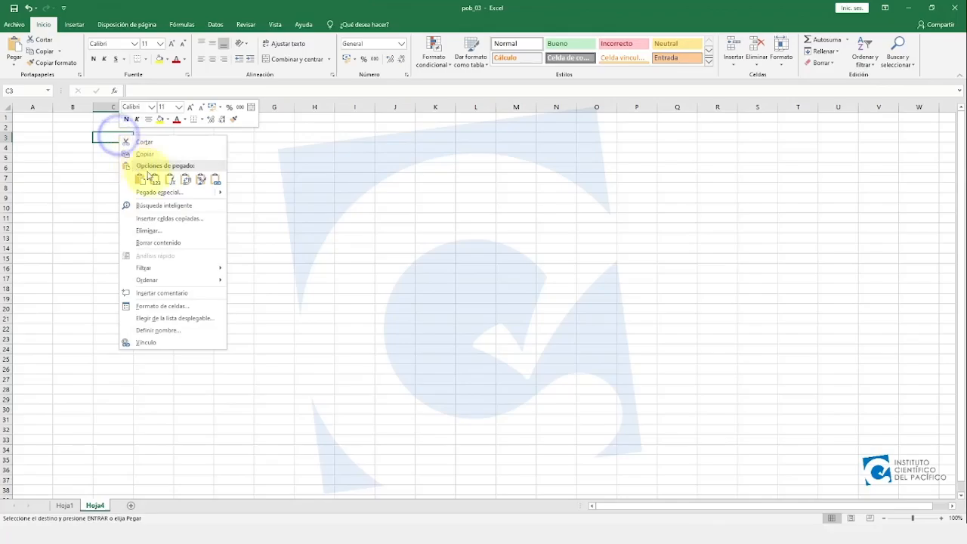
click(154, 179)
click(154, 220)
drag(120, 136, 126, 378)
key(ctrl+c)
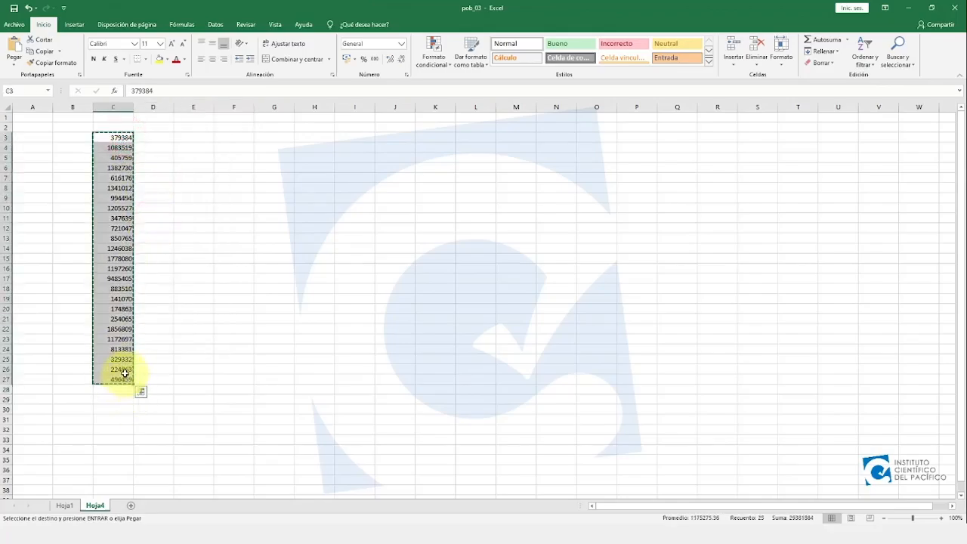
- Paste the copied population figures into ArcMap's Poblacion field starting at the AMAZONAS row, and save the edits
click(130, 532)
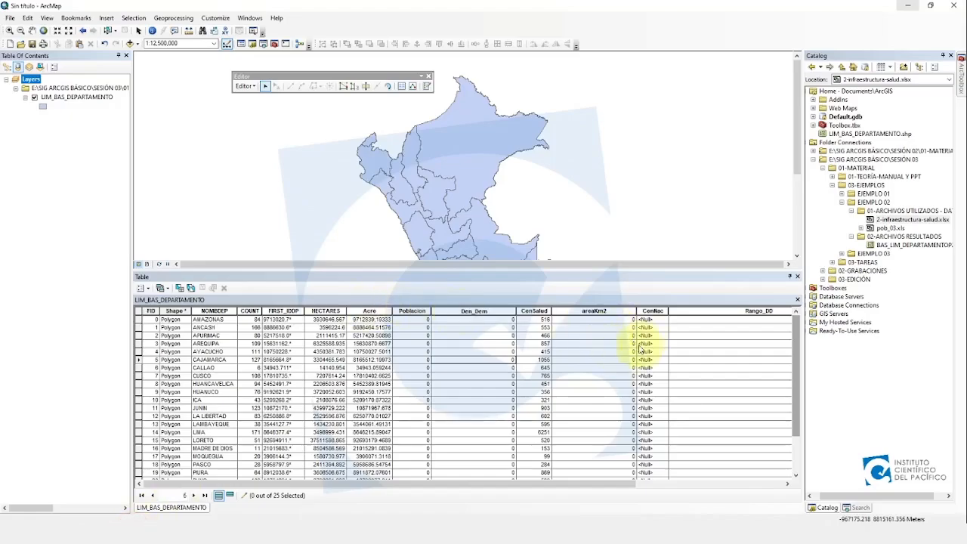
click(411, 318)
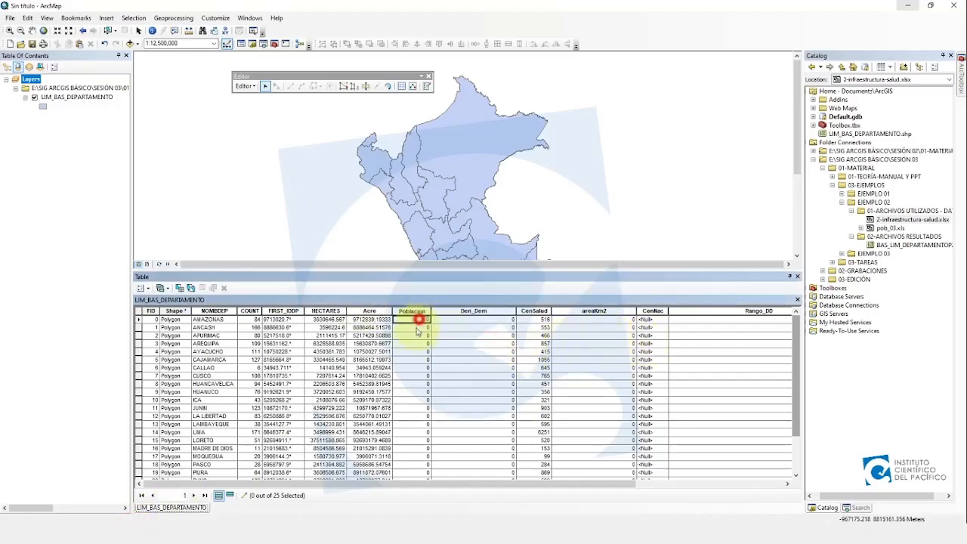
key(ctrl+v)
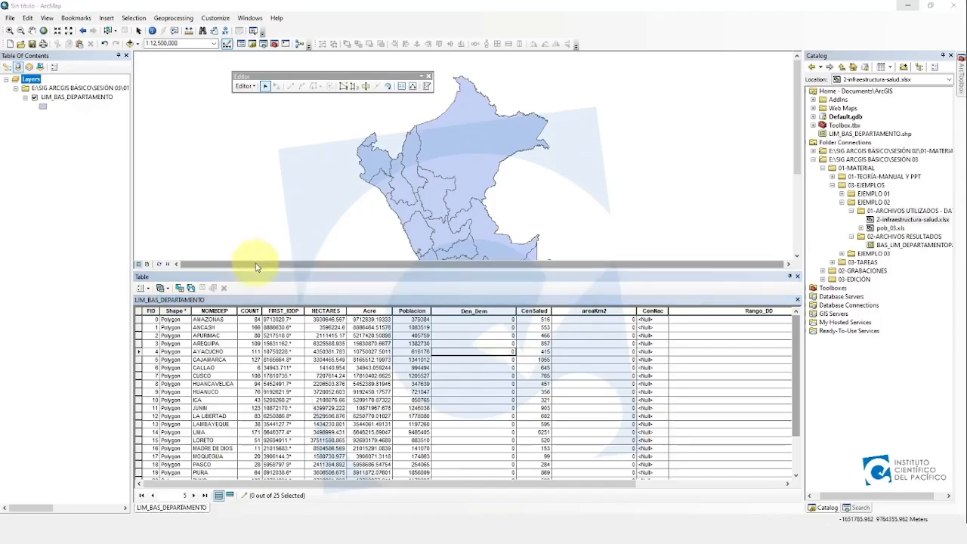
click(244, 85)
click(259, 119)
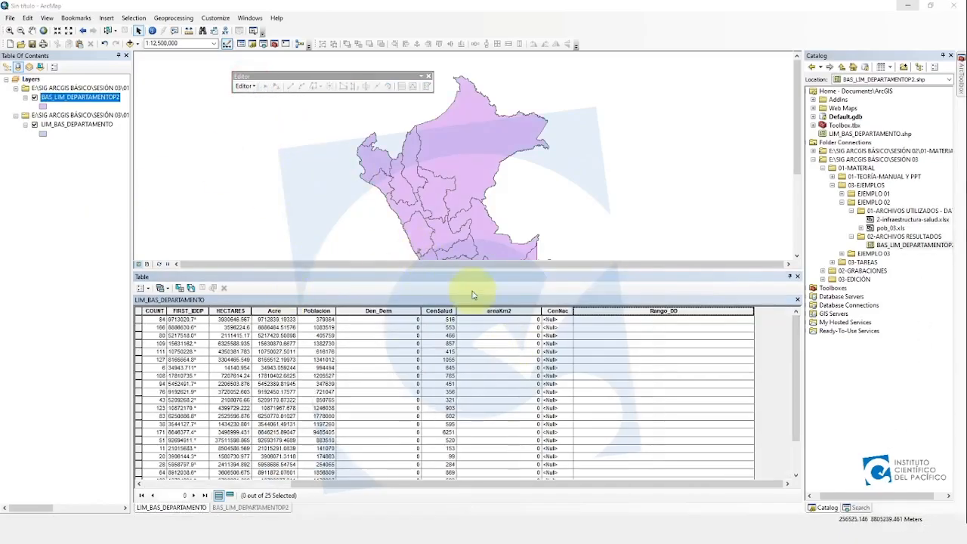
- Calculate the areaKm2 field as polygon area in Square Kilometers, using the data source's coordinate system, and check the filled column
click(493, 351)
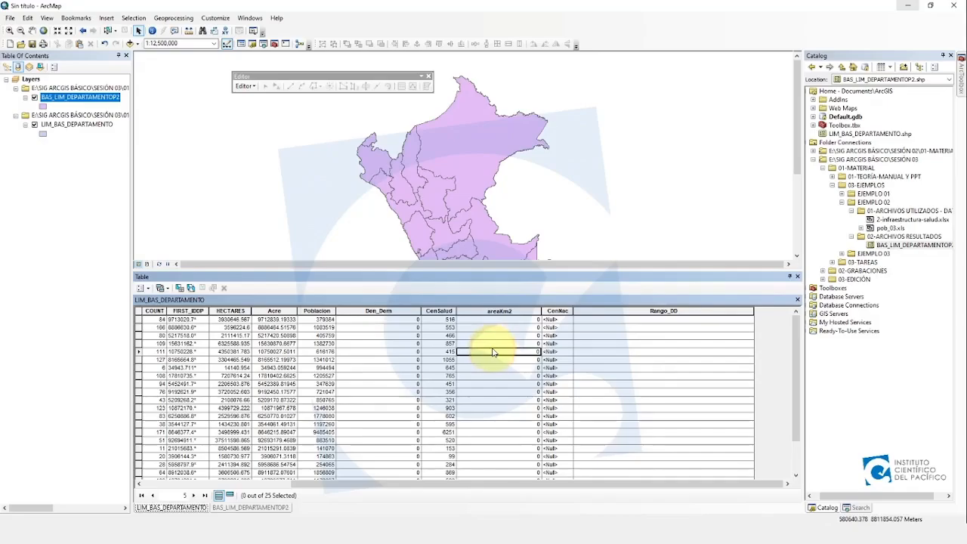
click(497, 311)
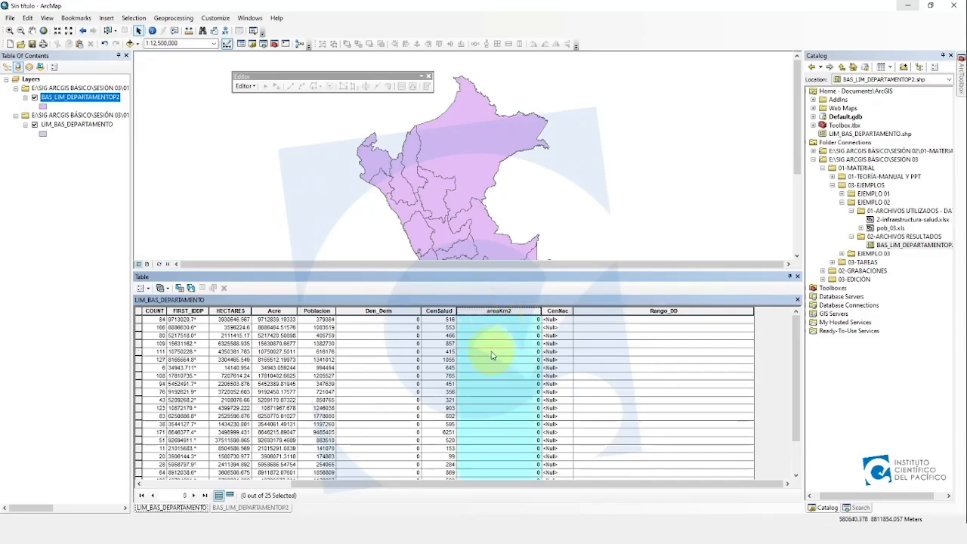
right_click(500, 313)
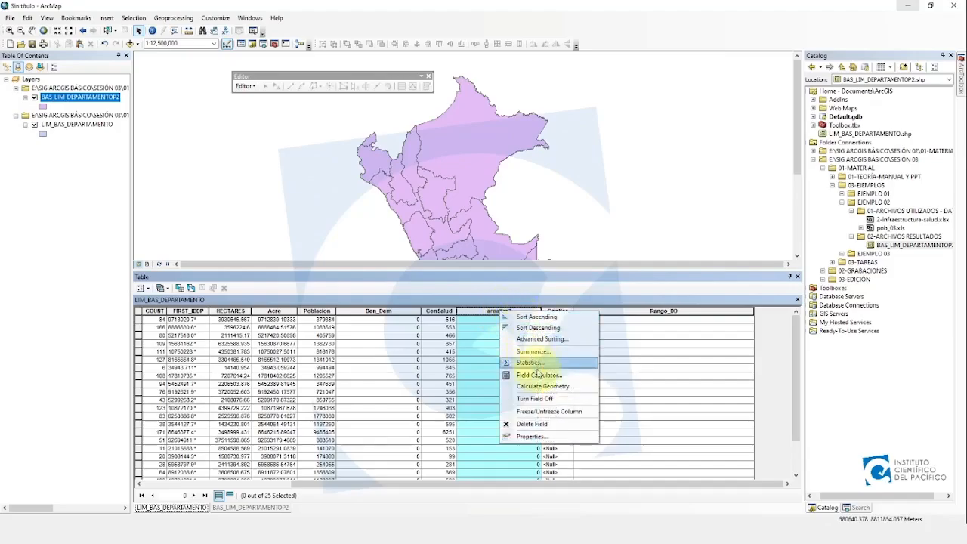
click(568, 388)
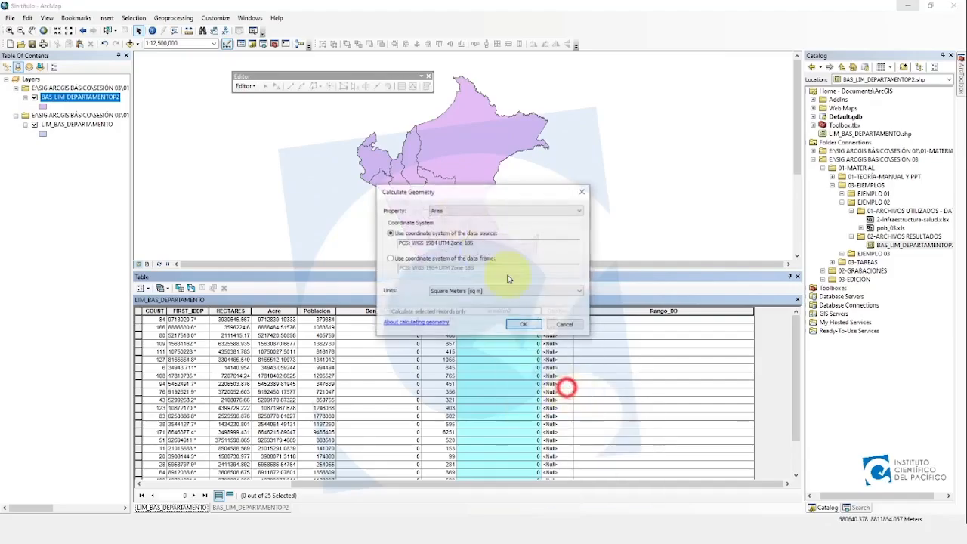
drag(428, 182, 428, 123)
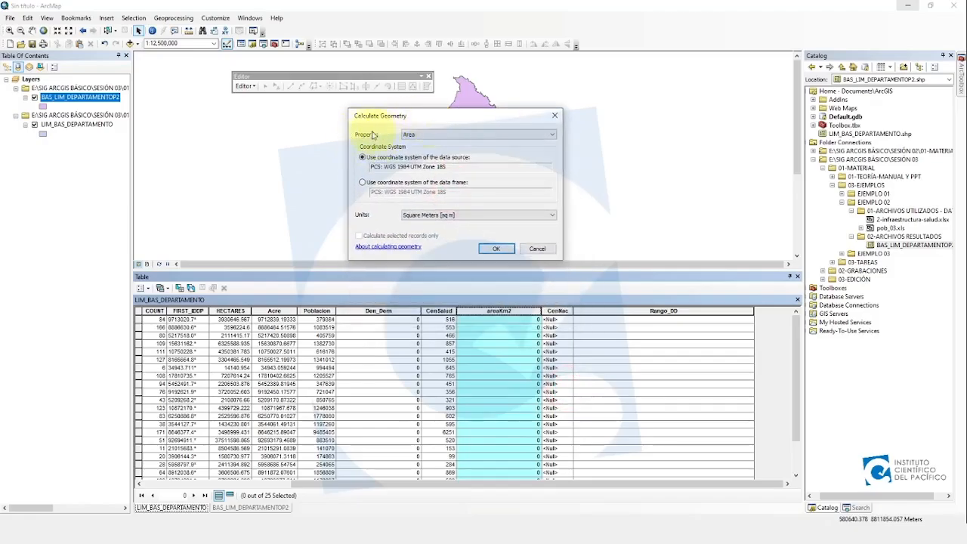
click(427, 134)
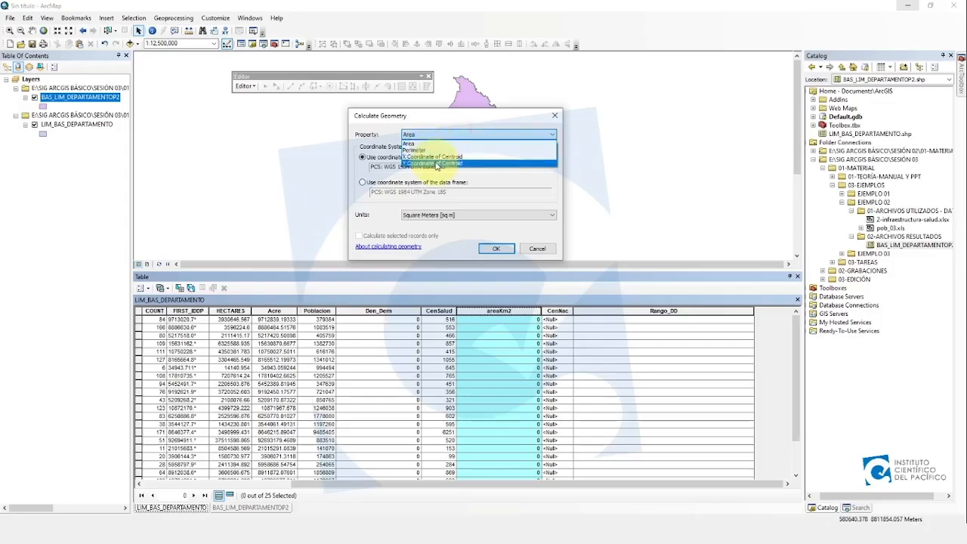
click(435, 143)
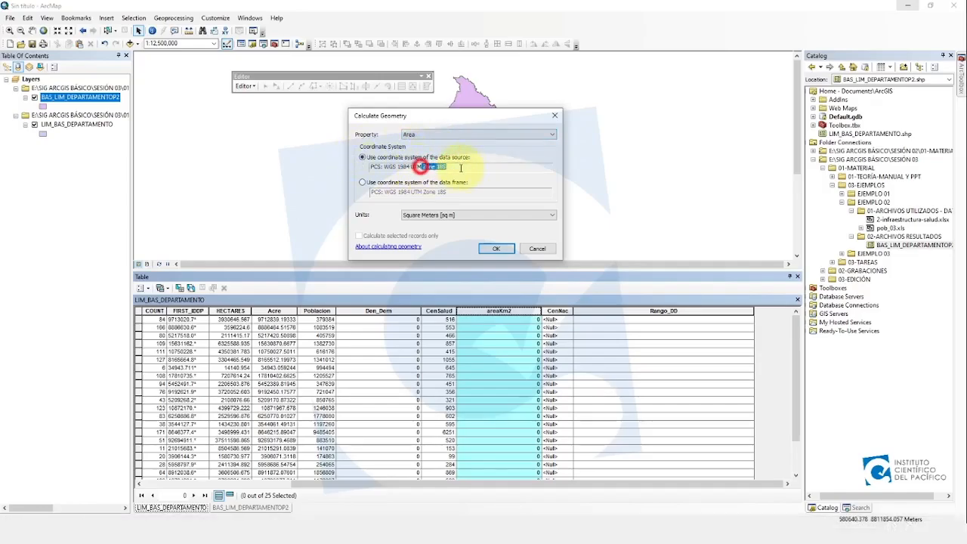
click(425, 215)
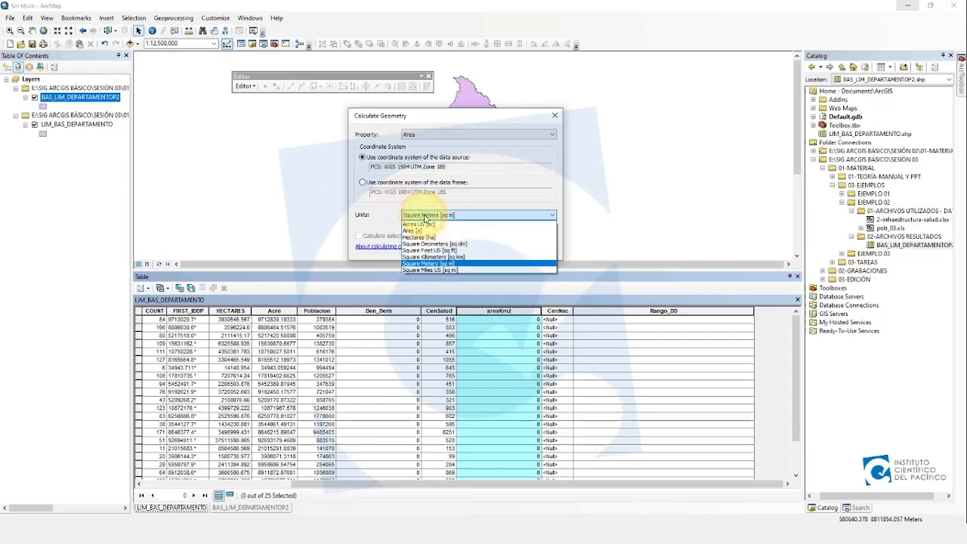
click(412, 257)
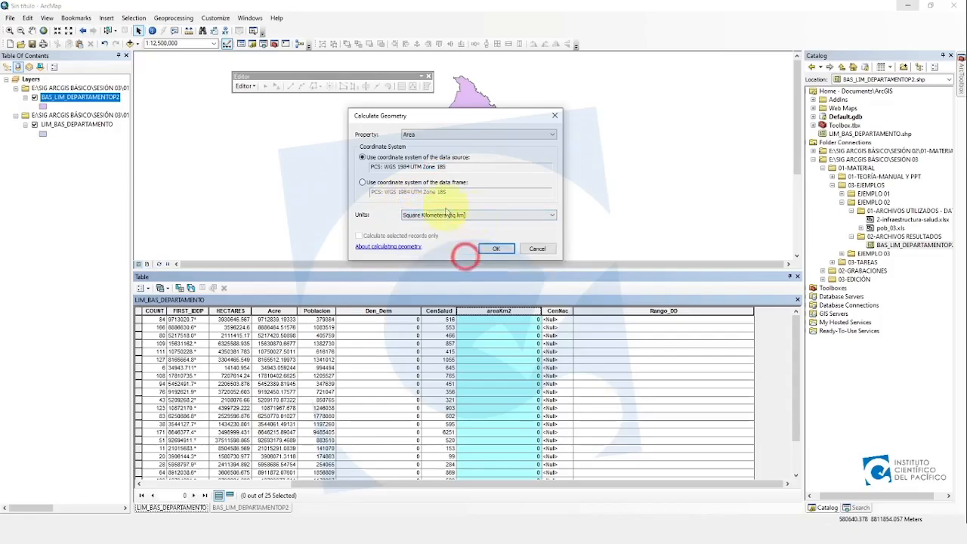
click(497, 252)
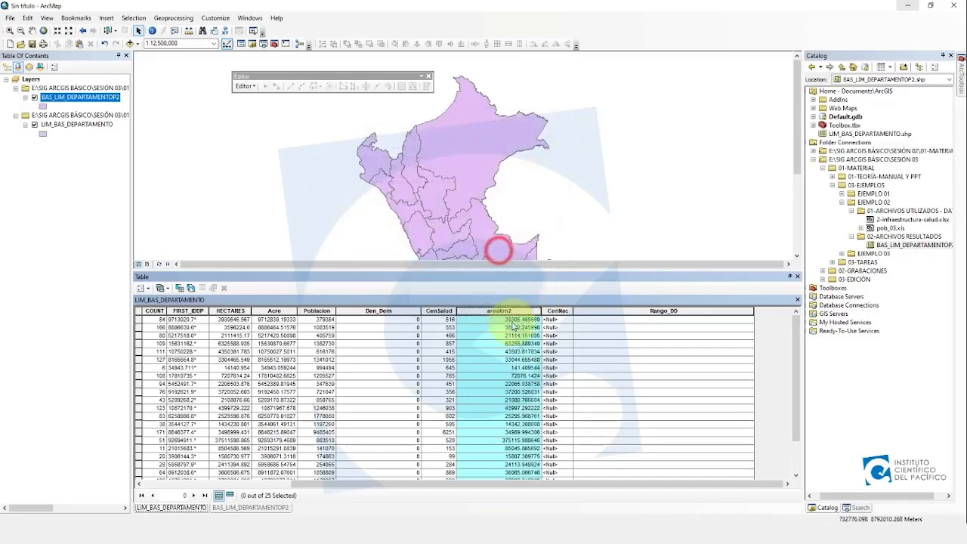
click(508, 452)
click(499, 352)
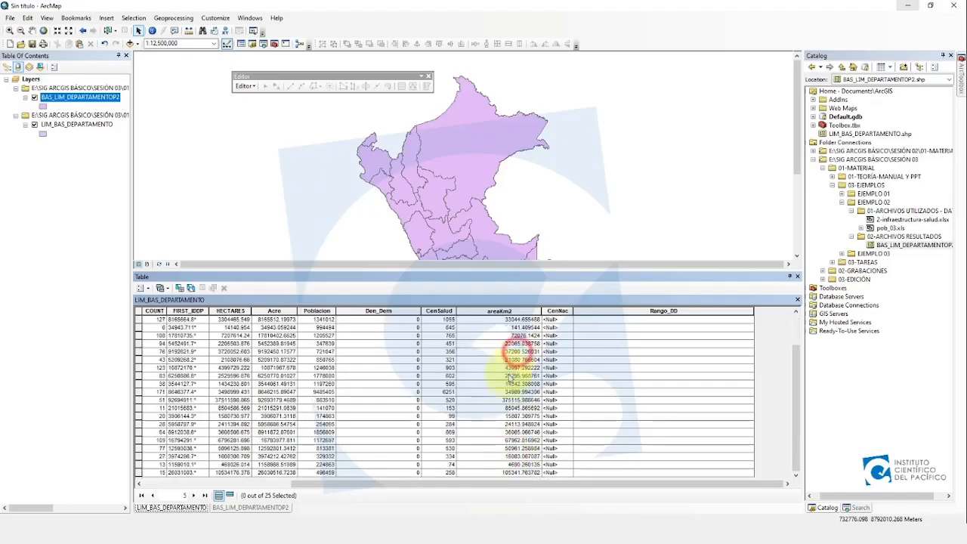
- Set the areaKm2 field's numeric display format to two decimal places and check the rounded column
click(500, 311)
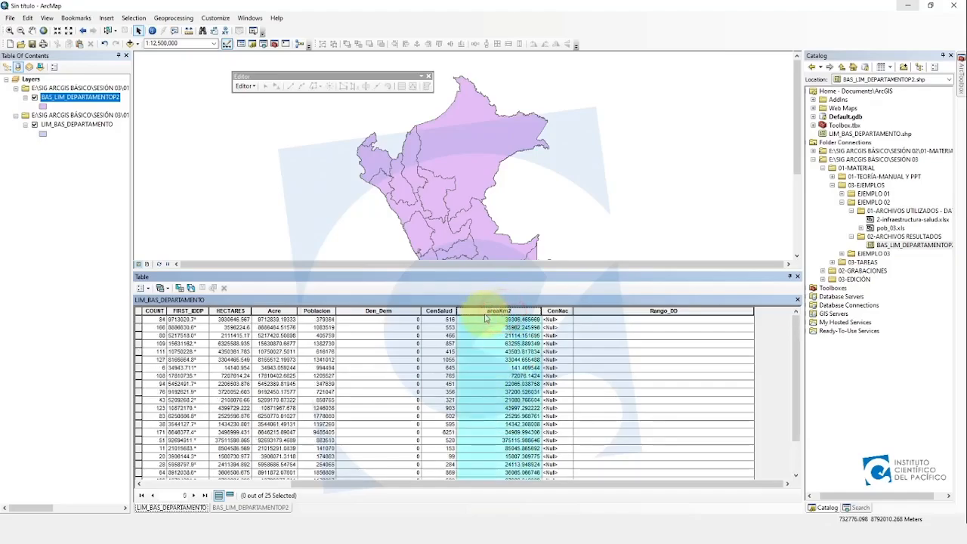
right_click(494, 315)
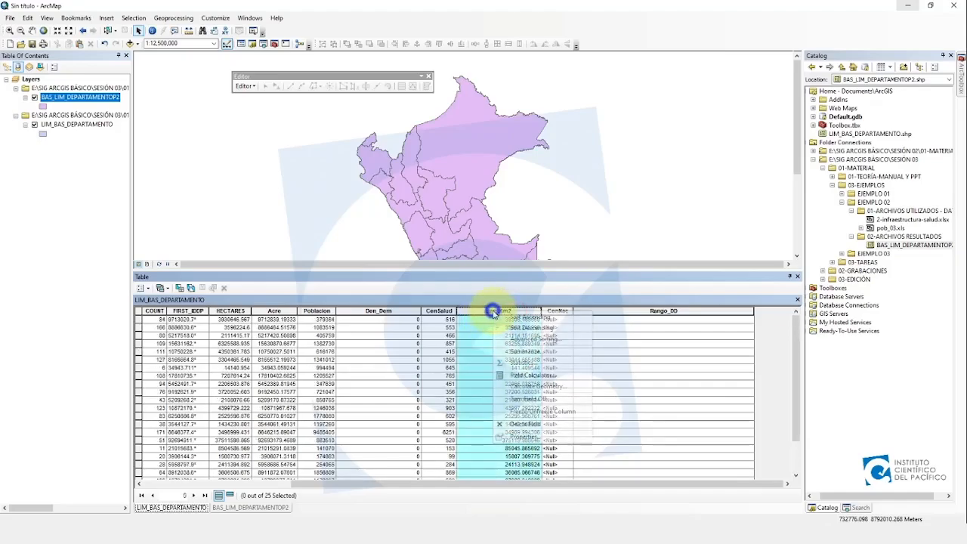
click(521, 446)
drag(465, 159, 280, 120)
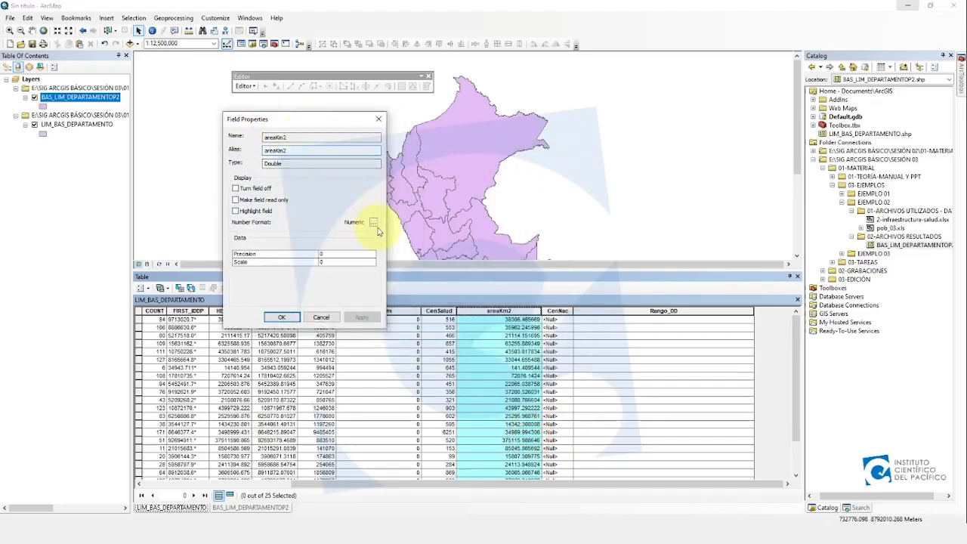
click(370, 224)
double_click(295, 187)
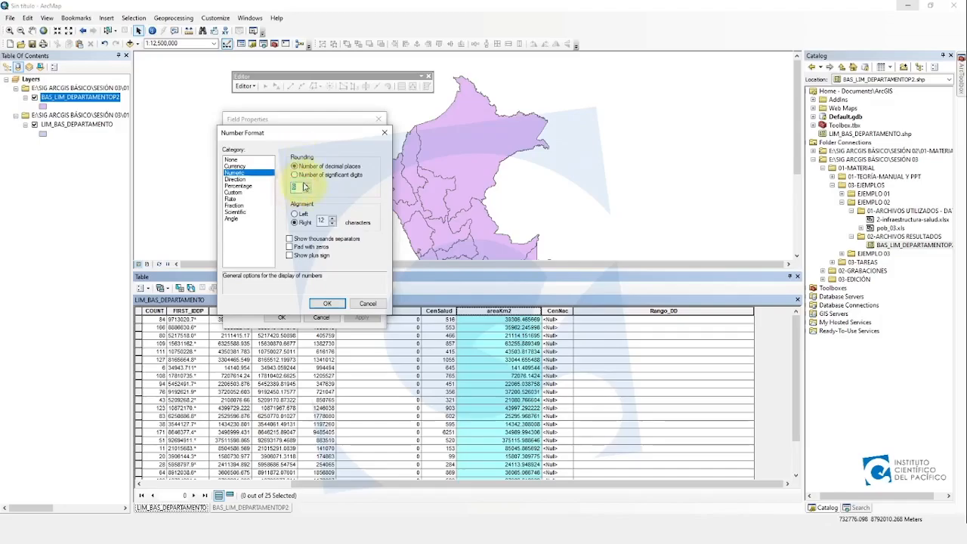
click(327, 303)
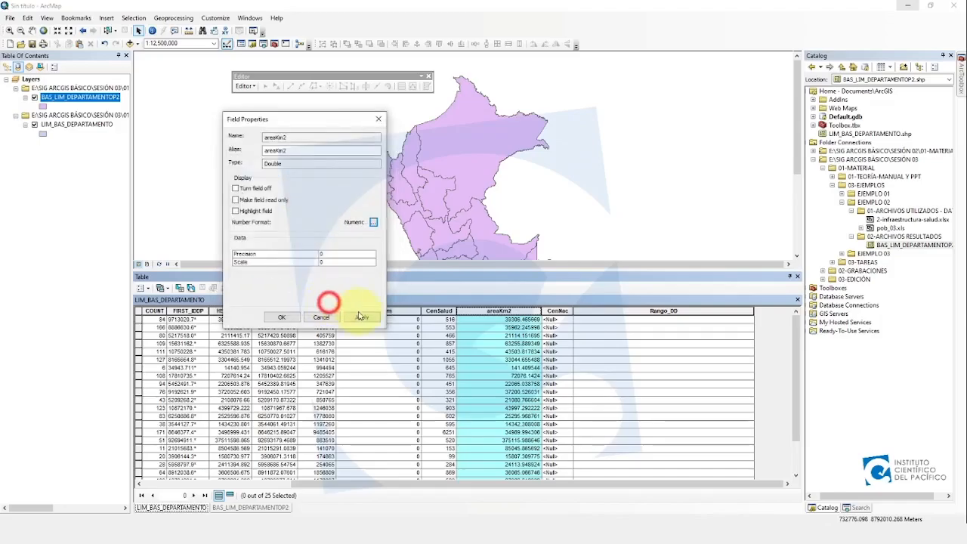
click(364, 317)
click(281, 317)
click(526, 328)
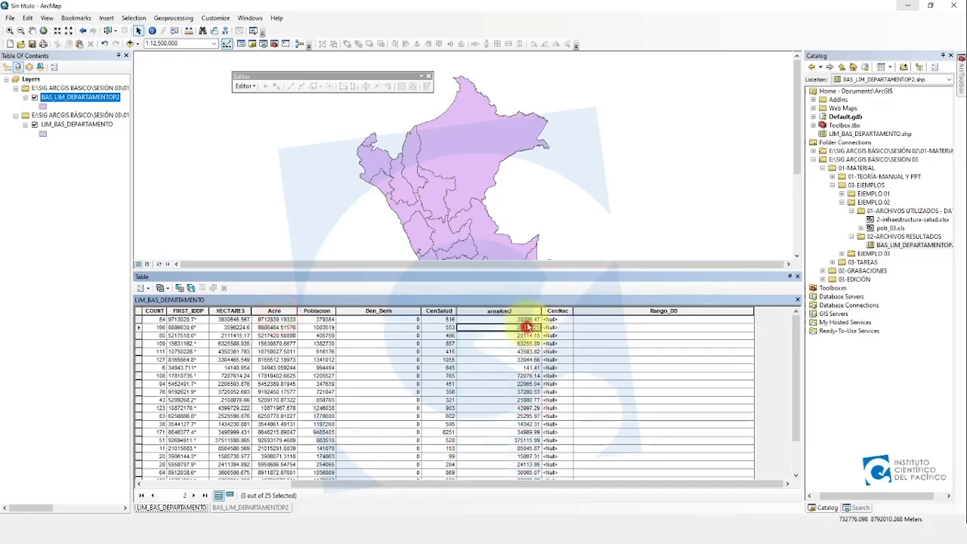
click(527, 408)
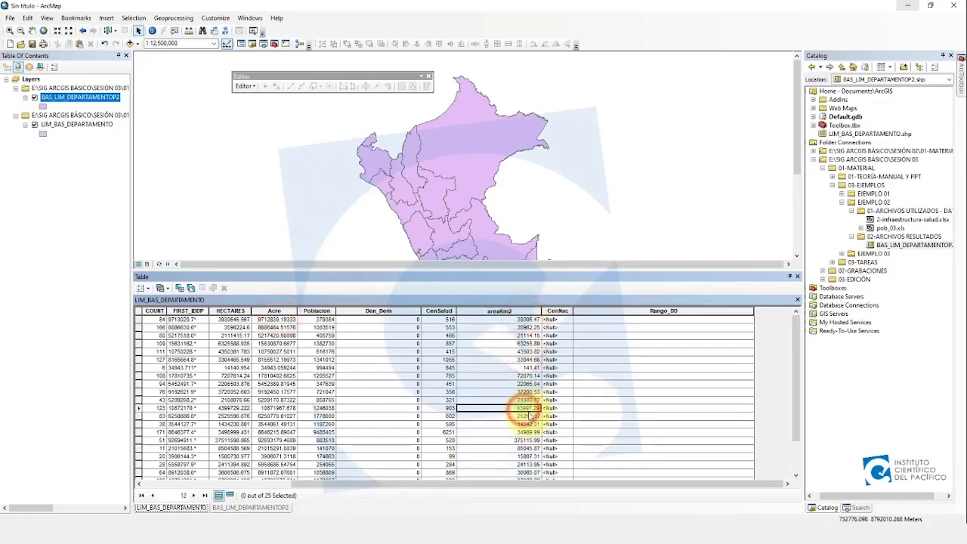
- Calculate the Den_Dem field with the Field Calculator as [Poblacion] / [areaKm2]
click(376, 310)
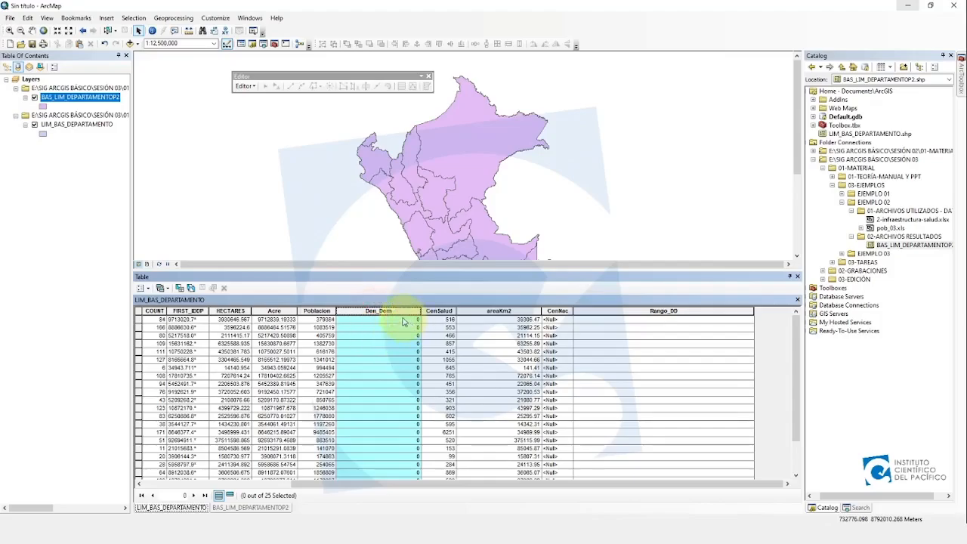
click(317, 310)
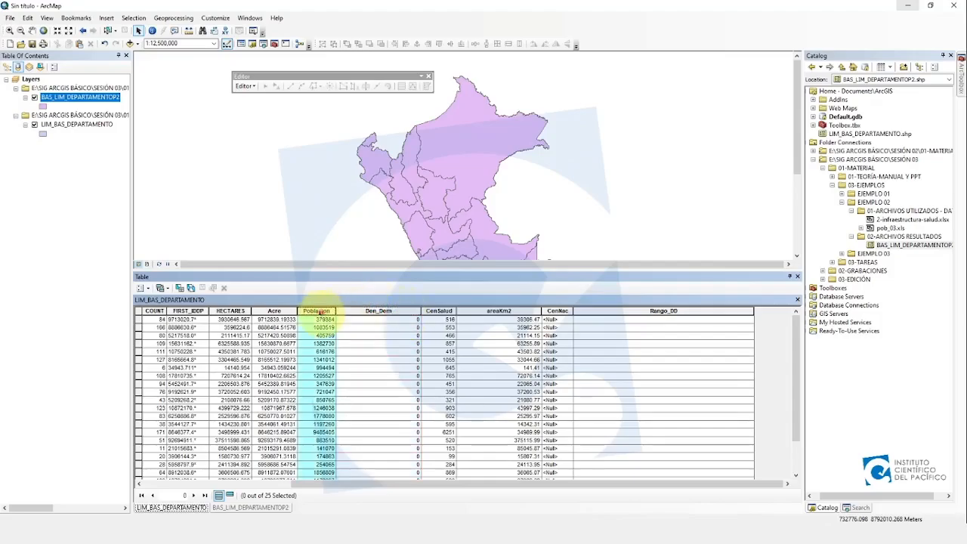
click(498, 311)
click(379, 311)
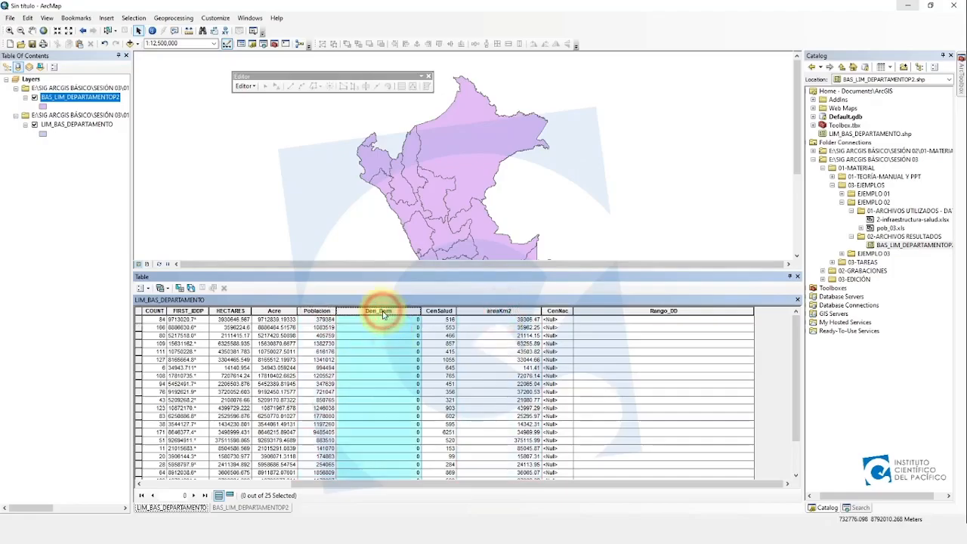
right_click(385, 313)
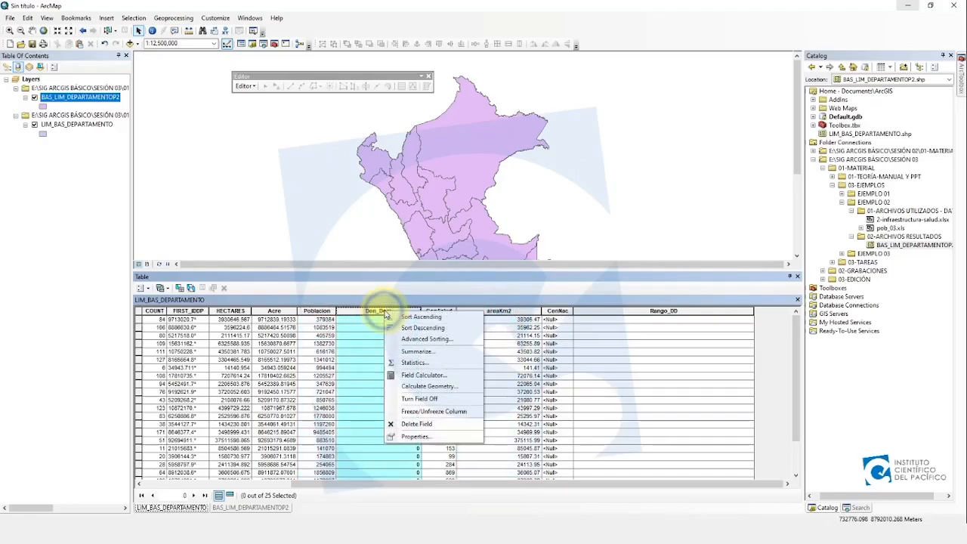
click(439, 375)
click(495, 289)
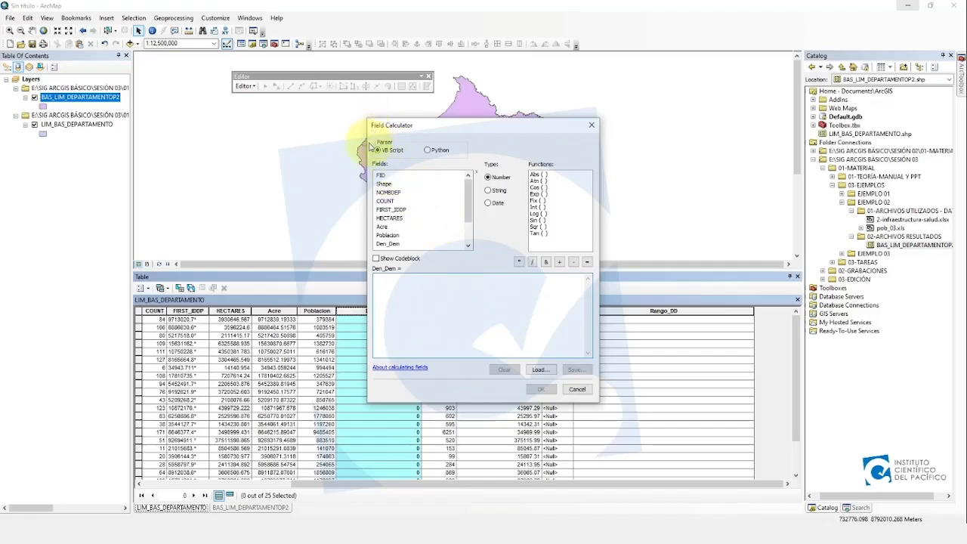
click(389, 184)
click(385, 209)
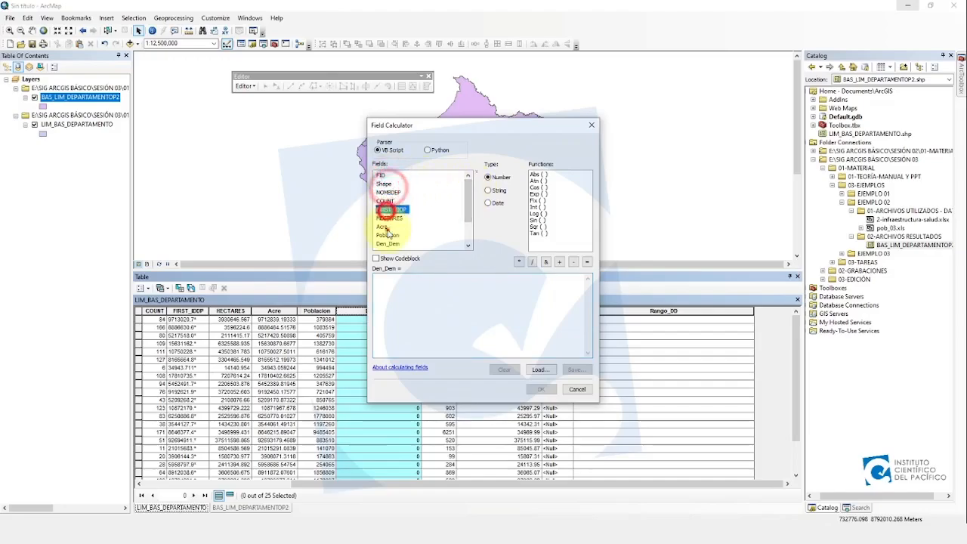
click(383, 227)
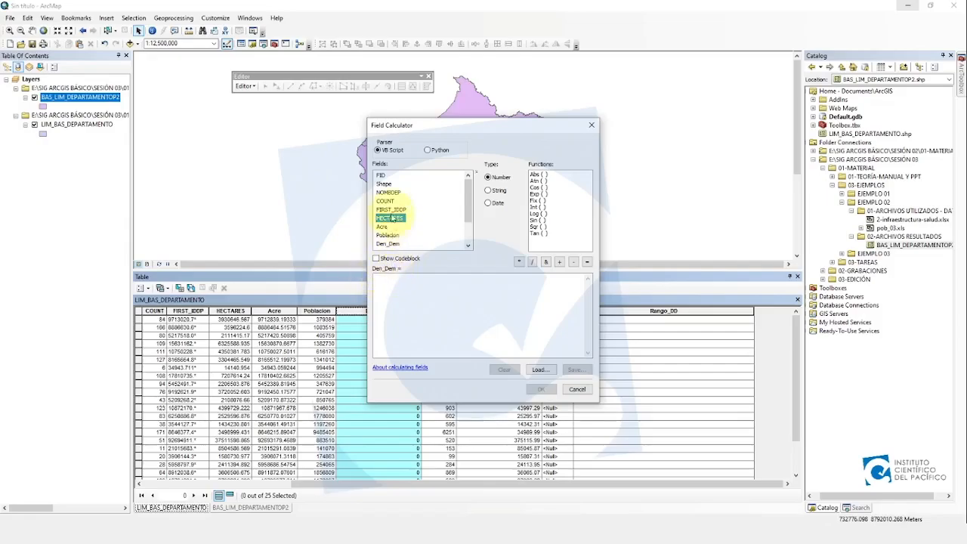
scroll(393, 235, down, 1)
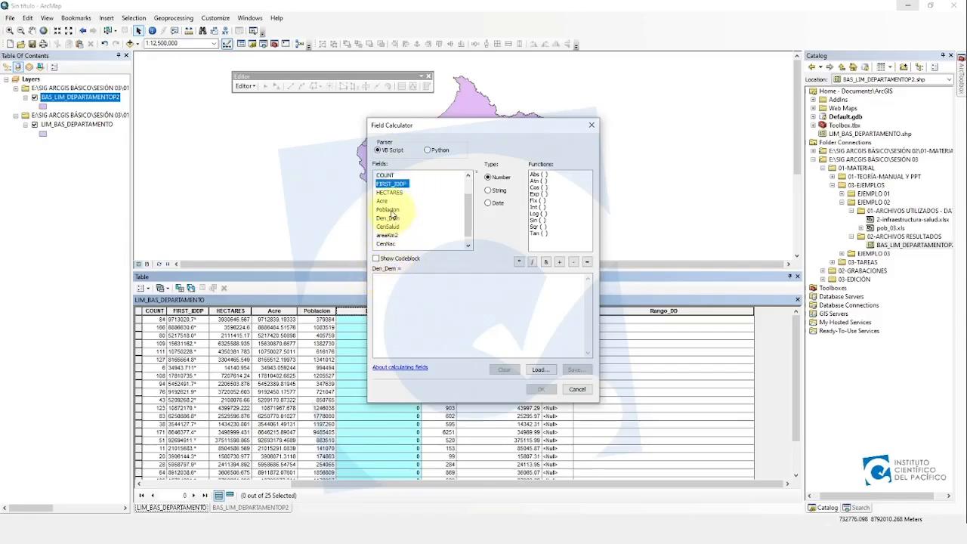
double_click(388, 210)
click(435, 276)
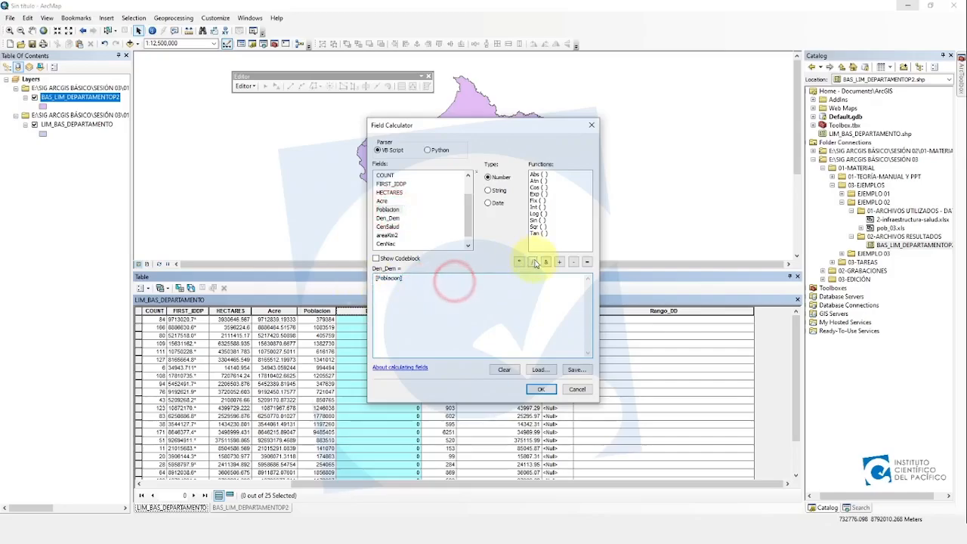
click(534, 261)
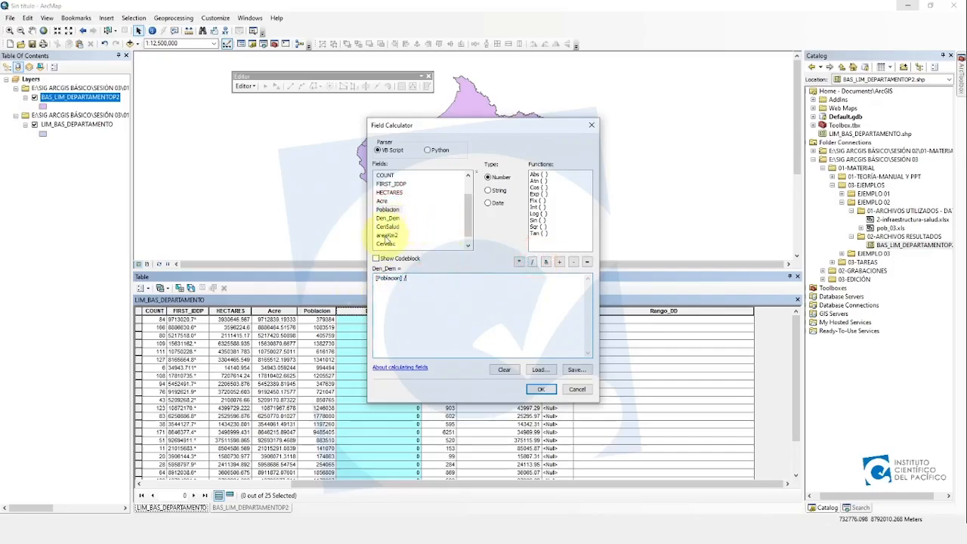
click(541, 389)
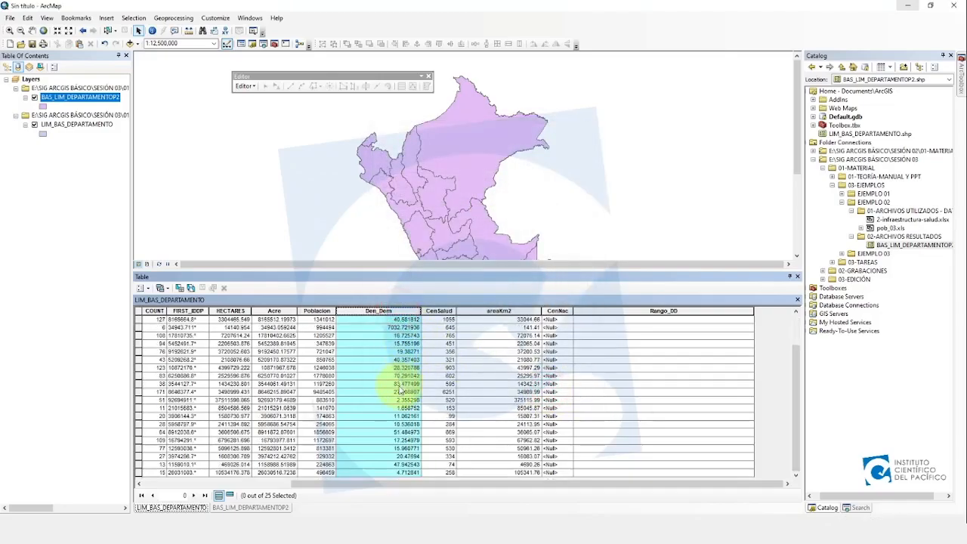
- Set the Den_Dem field's numeric display format to two decimal places
right_click(398, 310)
click(431, 435)
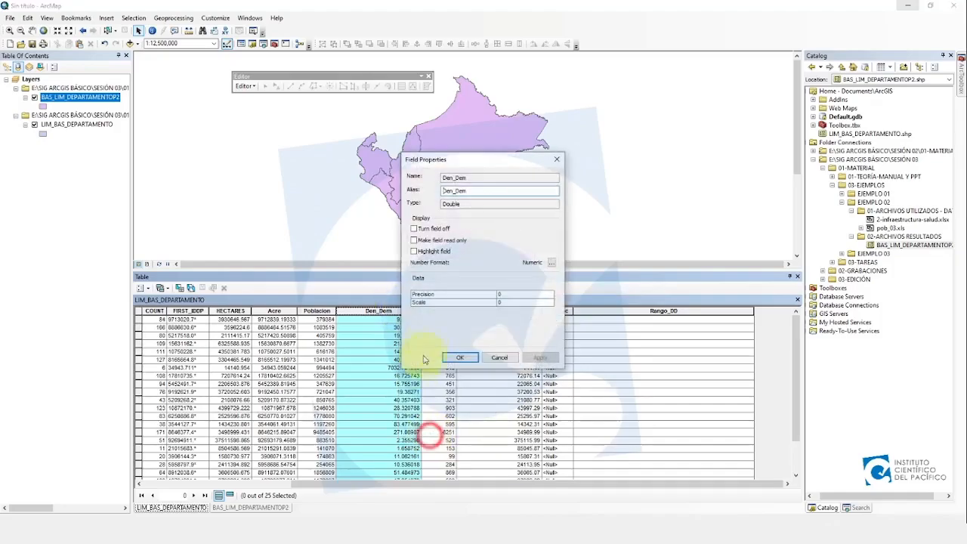
click(552, 264)
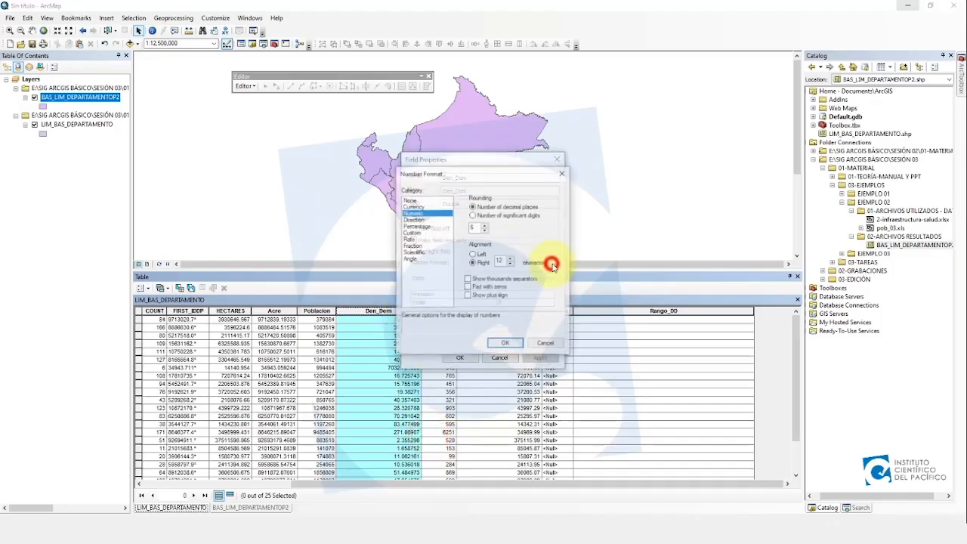
click(485, 232)
click(516, 346)
click(542, 357)
click(472, 359)
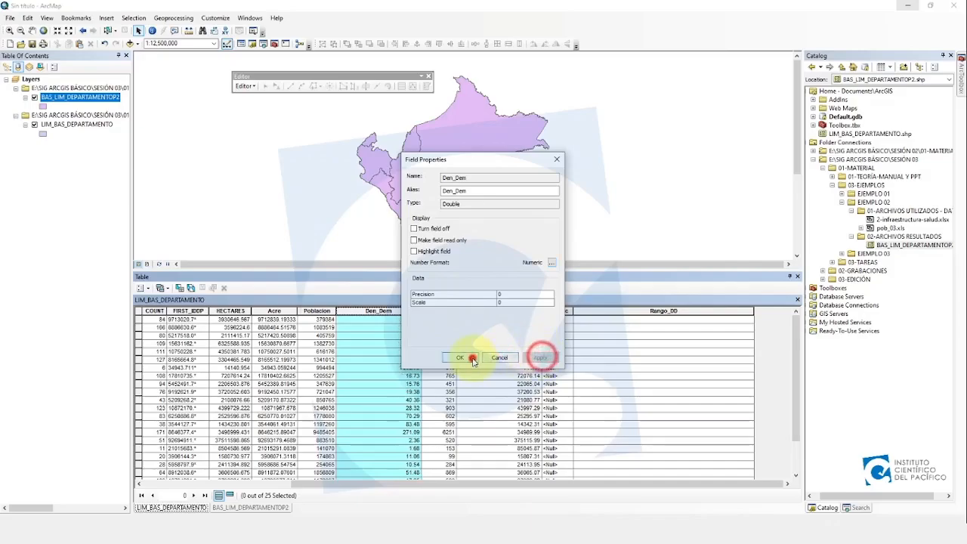
click(383, 341)
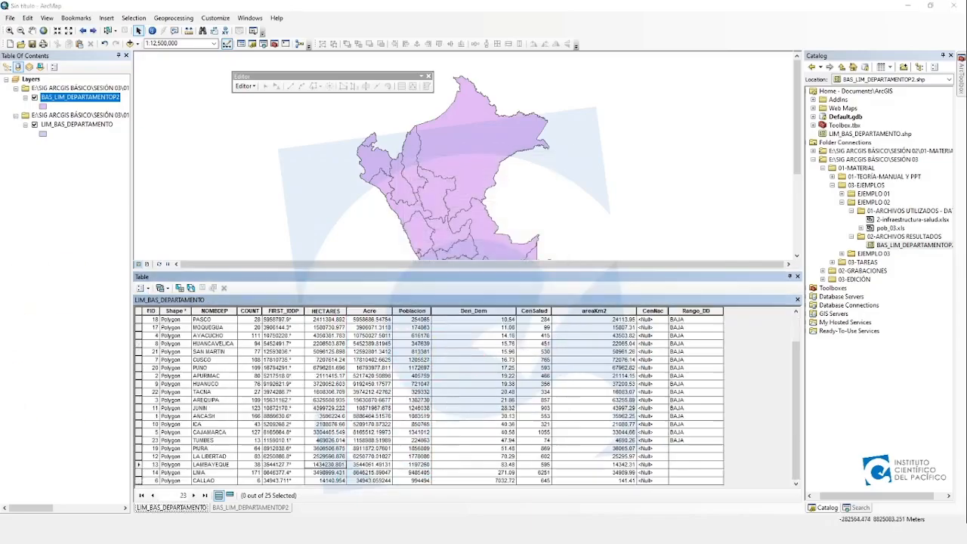
- Replace the table's attribute query with "Den_Dem" >= 50 AND "Den_Dem" <= 99 and select the matching departments
click(400, 350)
click(464, 311)
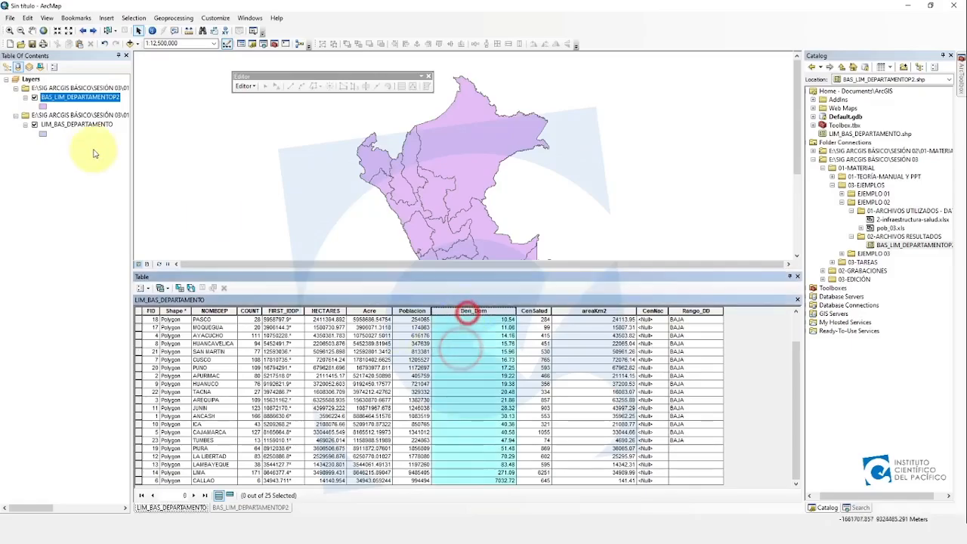
click(180, 288)
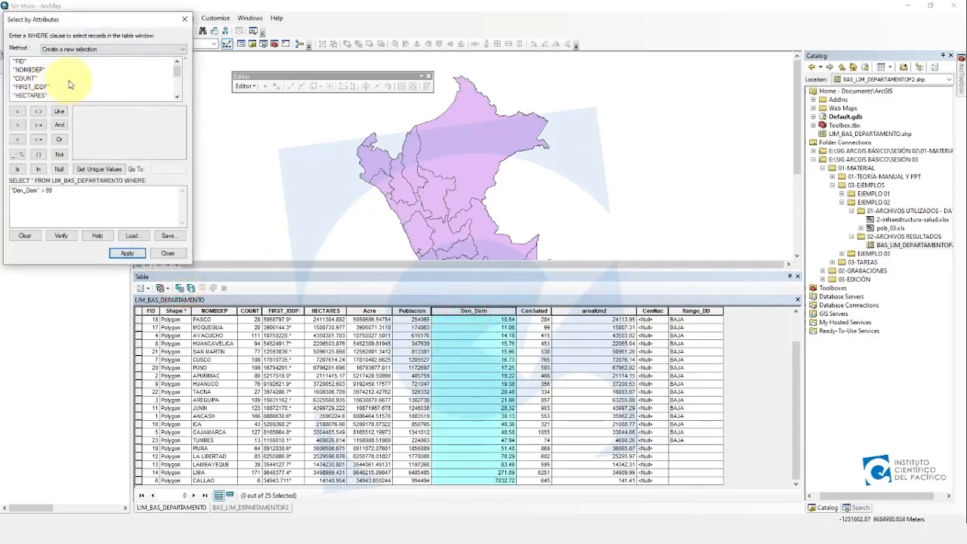
scroll(65, 80, down, 1)
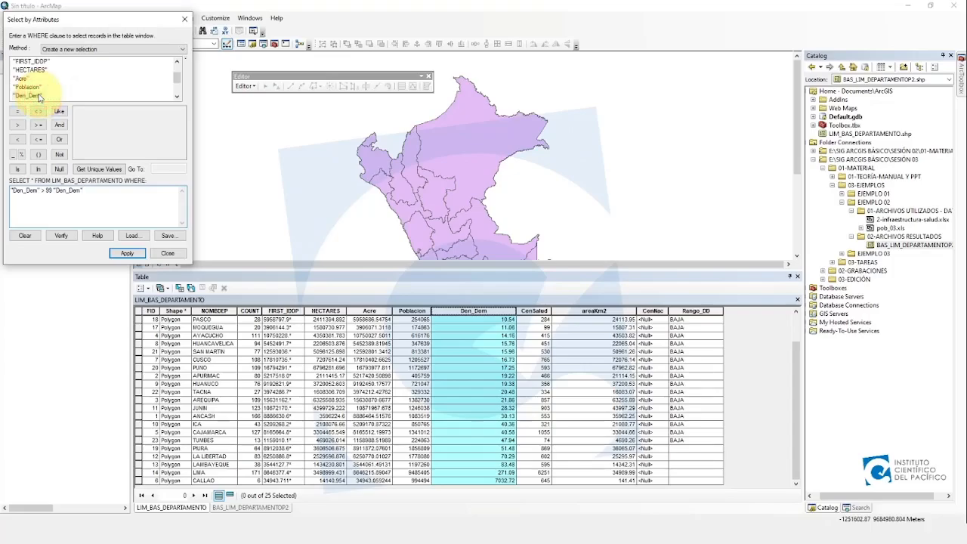
drag(119, 190, 11, 189)
key(Delete)
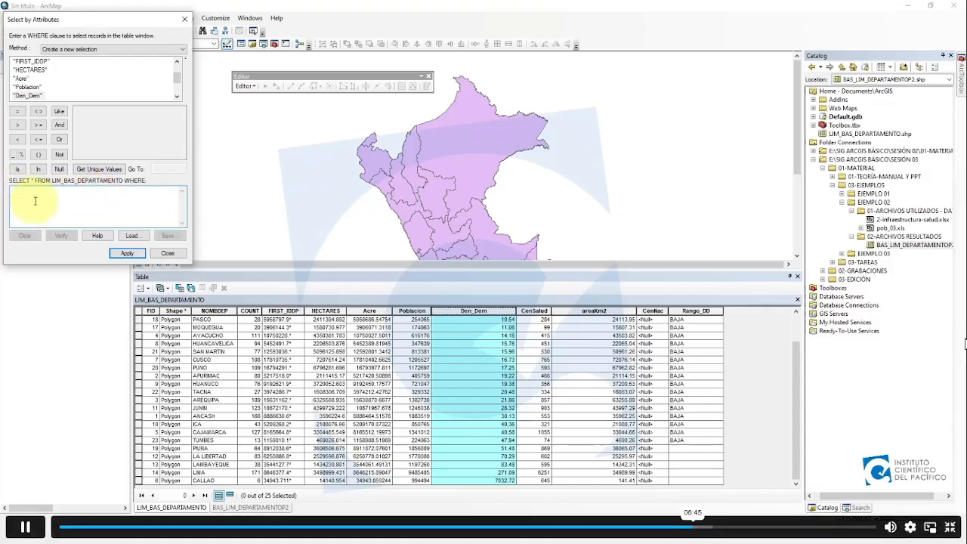
double_click(35, 97)
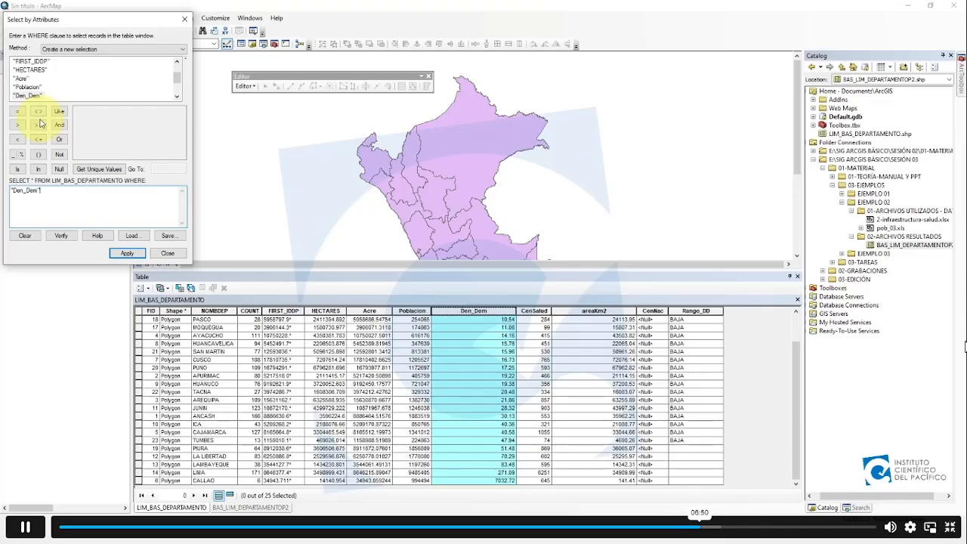
click(37, 126)
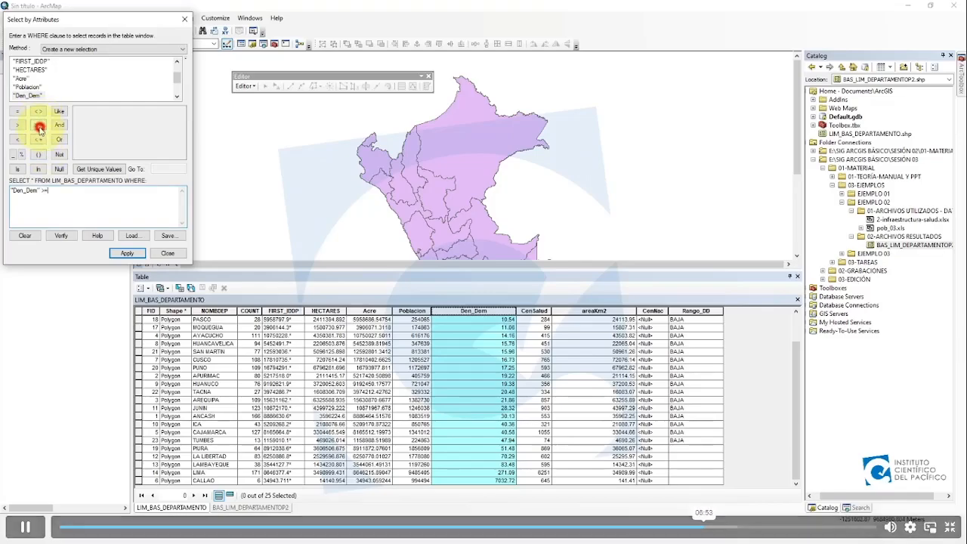
text(50)
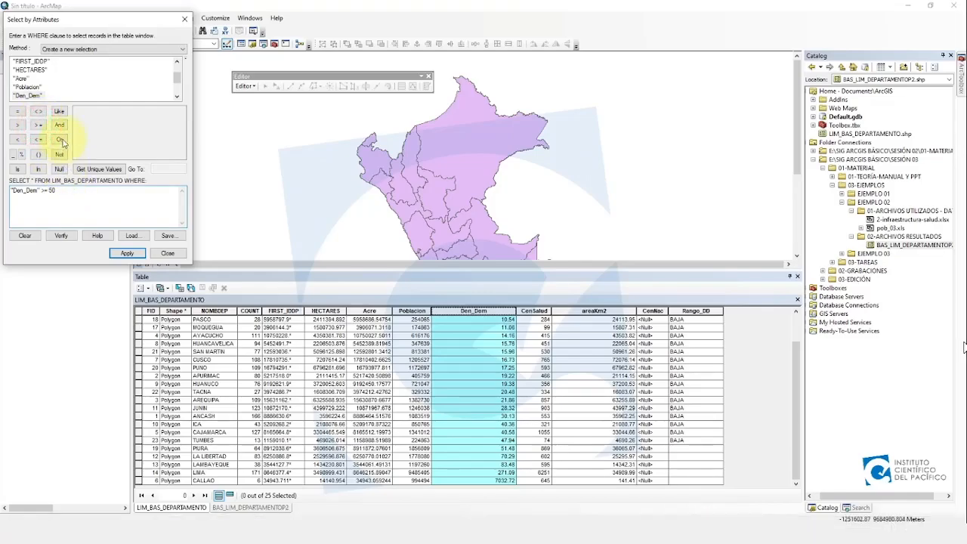
click(59, 125)
click(61, 192)
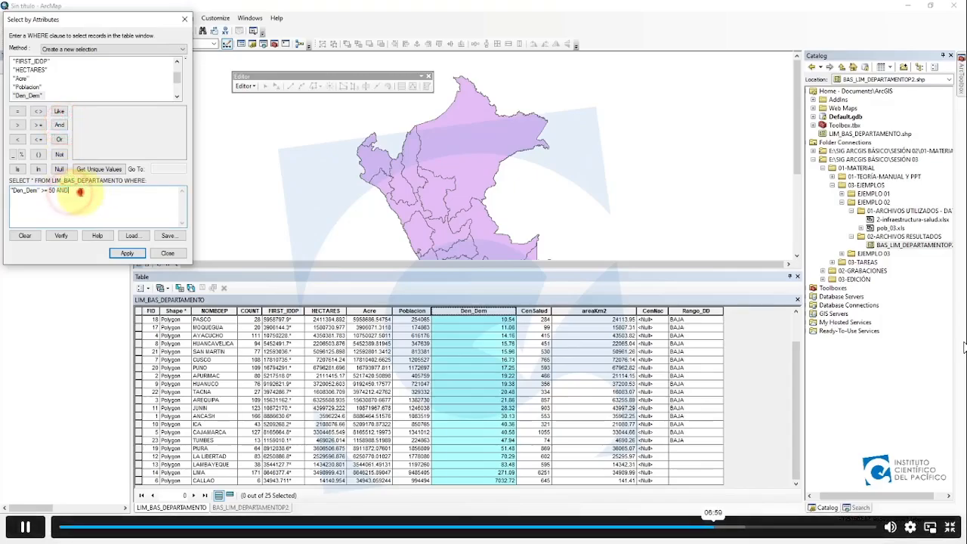
double_click(29, 96)
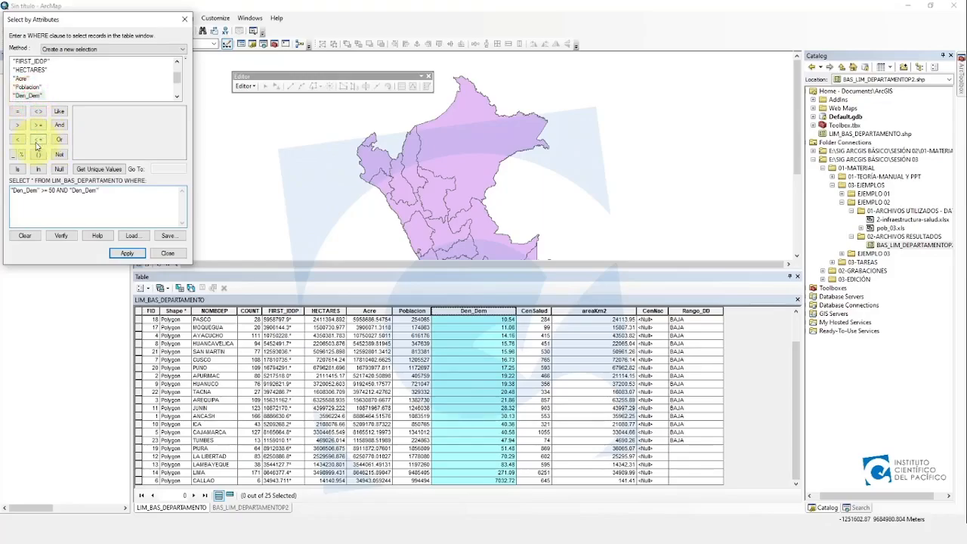
click(126, 253)
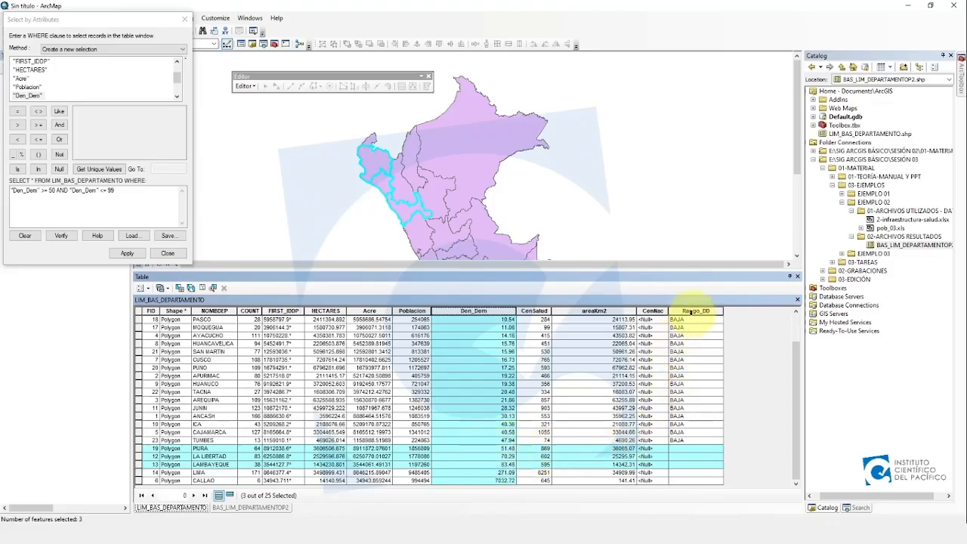
- Fill the Rango_DD field of the selected departments with "MEDIA" using the Field Calculator
right_click(696, 312)
click(740, 376)
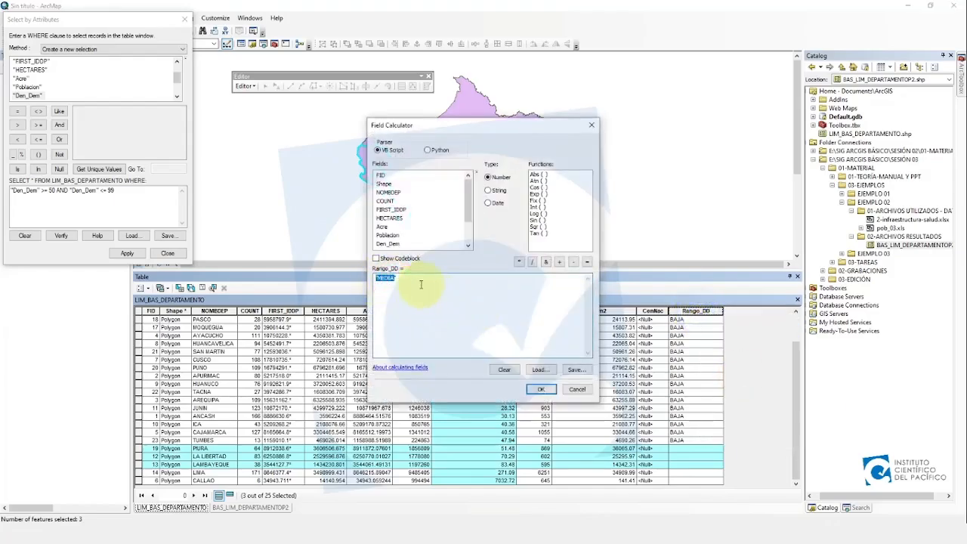
click(541, 388)
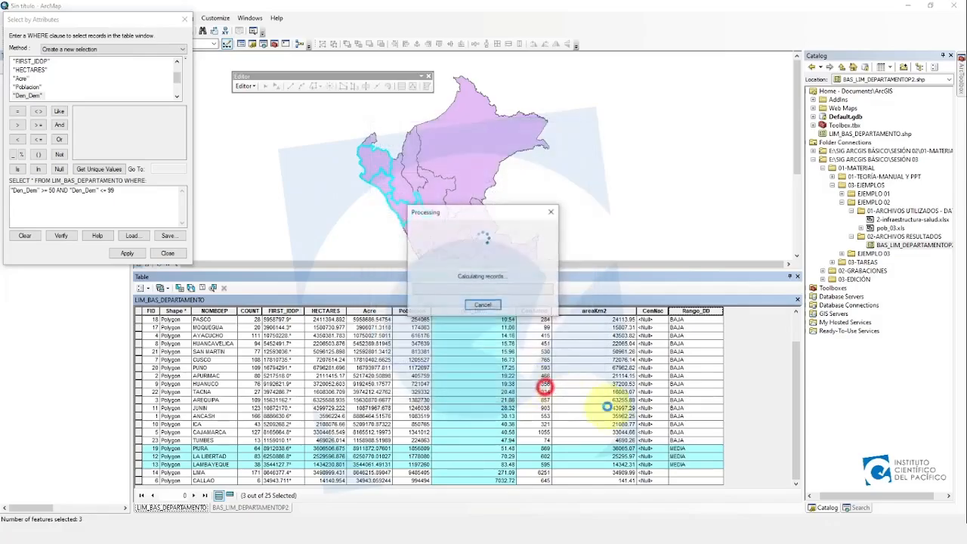
click(688, 456)
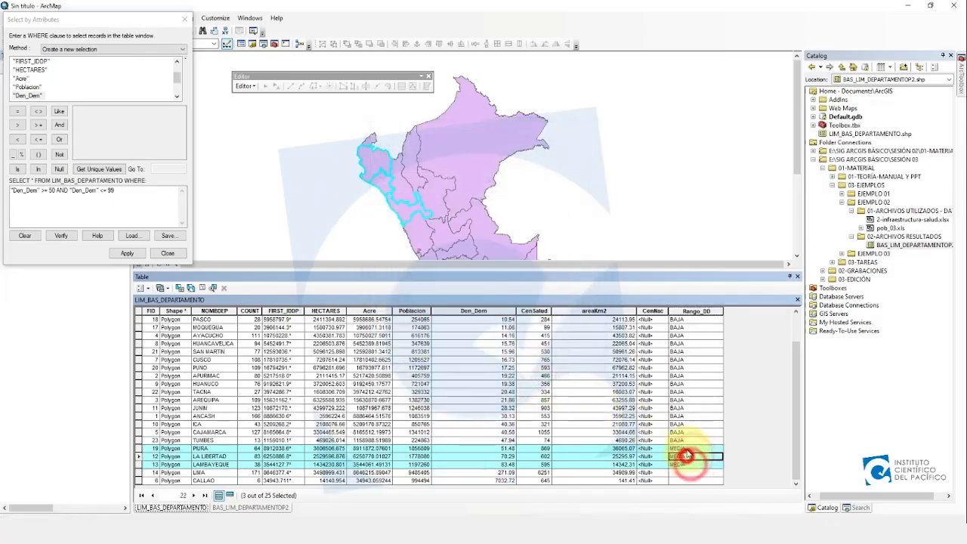
- Examine the Den_Dem values of LAMBAYEQUE, LIMA and CALLAO by selecting their rows in the attribute table
click(138, 464)
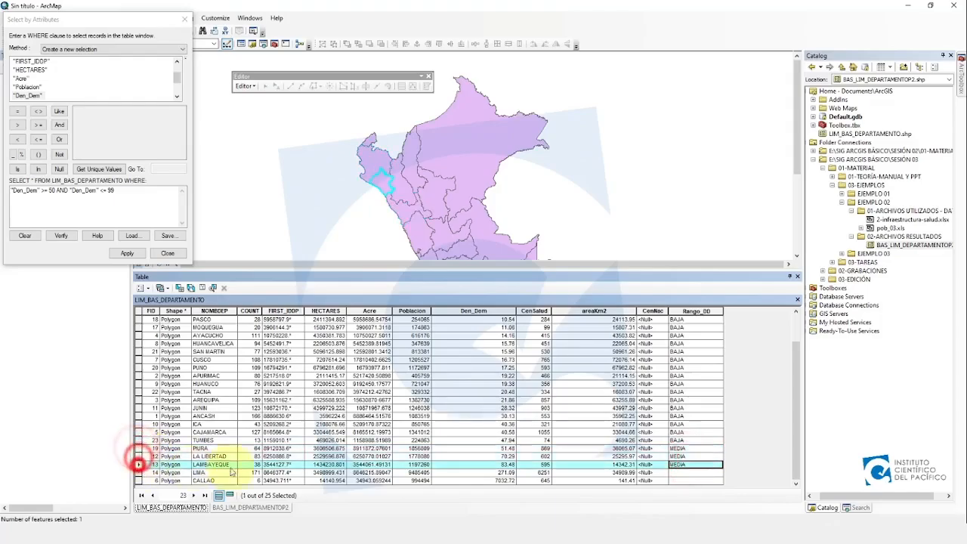
click(353, 433)
click(486, 474)
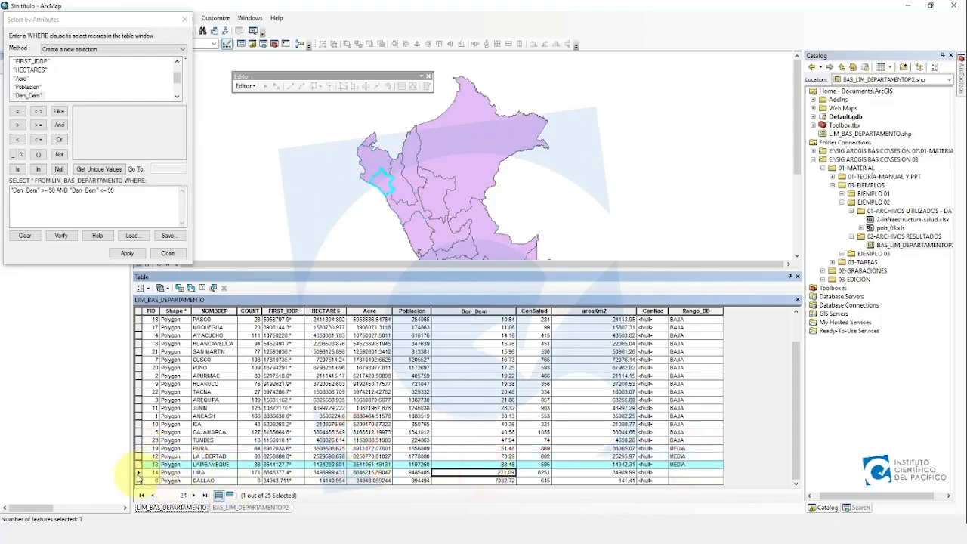
drag(138, 472, 139, 480)
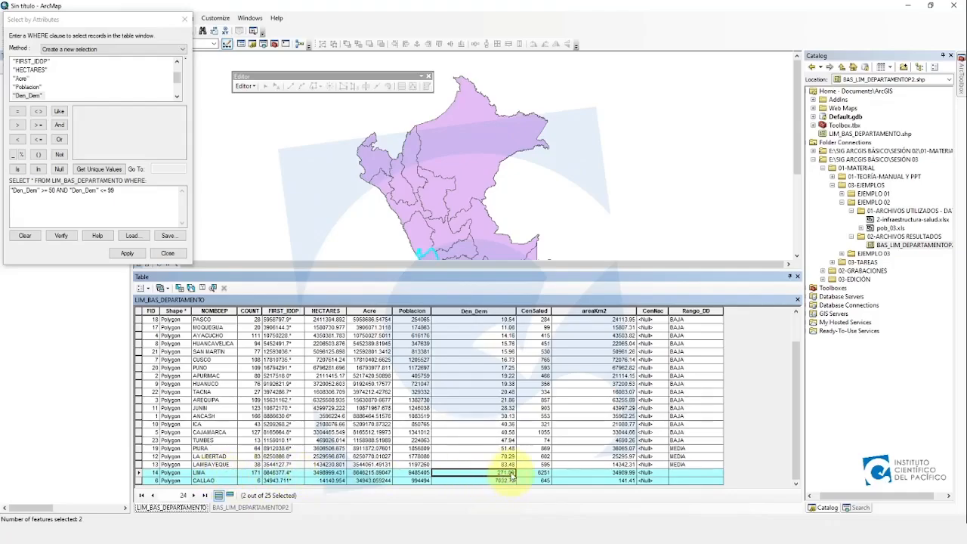
- Clear the row selection, change the attribute query to "Den_Dem" >= 100, and select the matching departments
click(122, 194)
drag(69, 190, 10, 190)
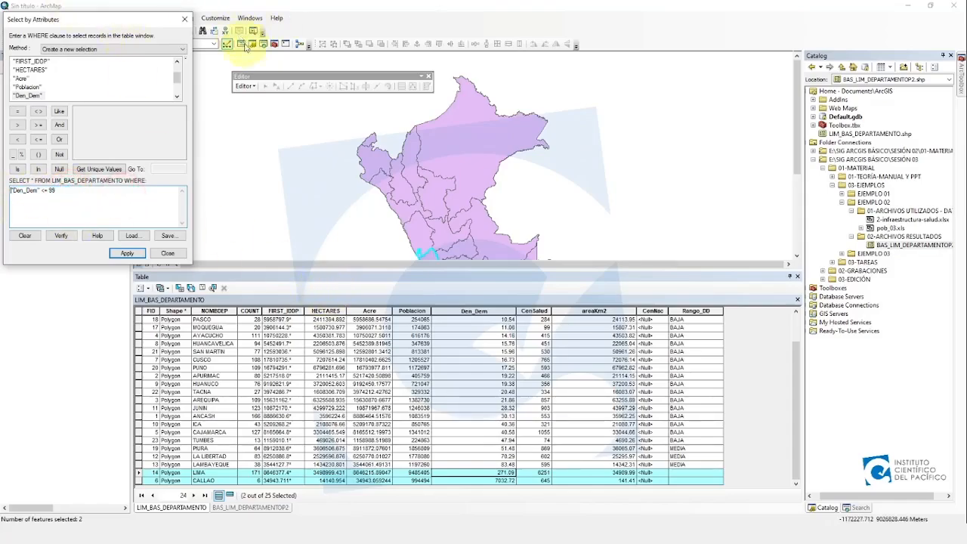
click(202, 288)
click(96, 201)
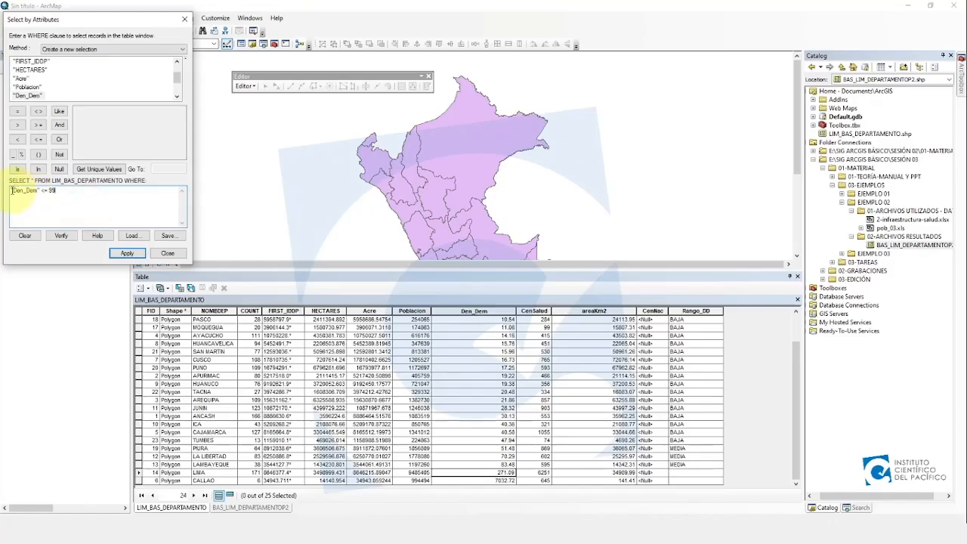
drag(11, 190, 42, 191)
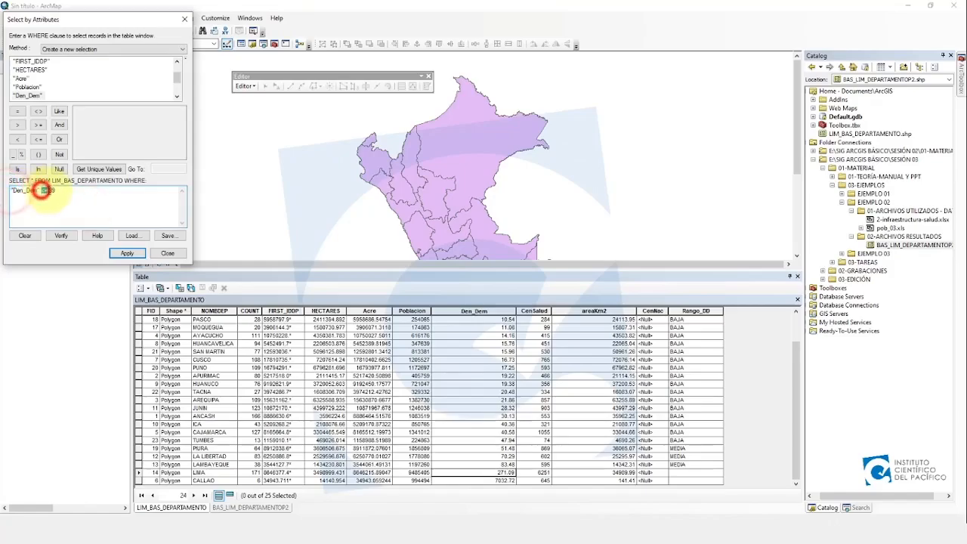
click(127, 253)
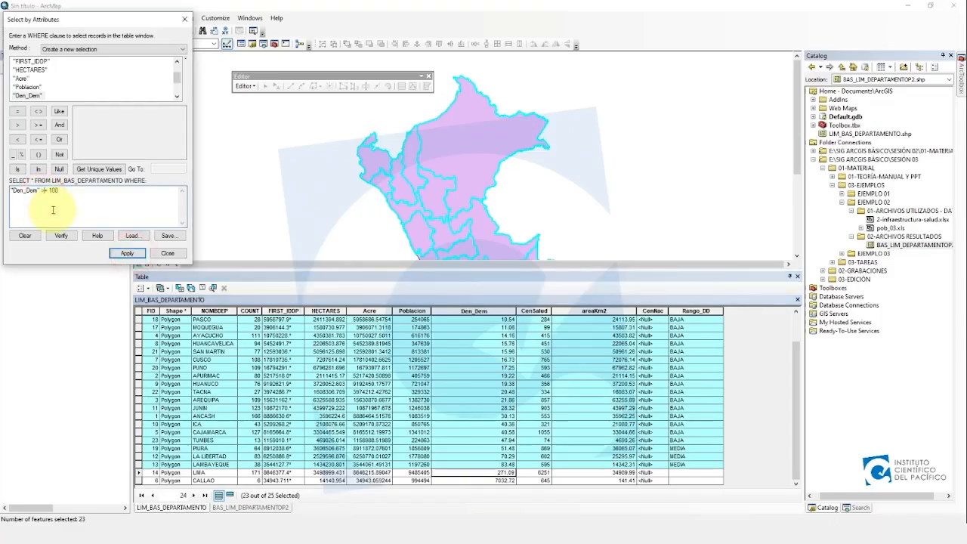
click(125, 253)
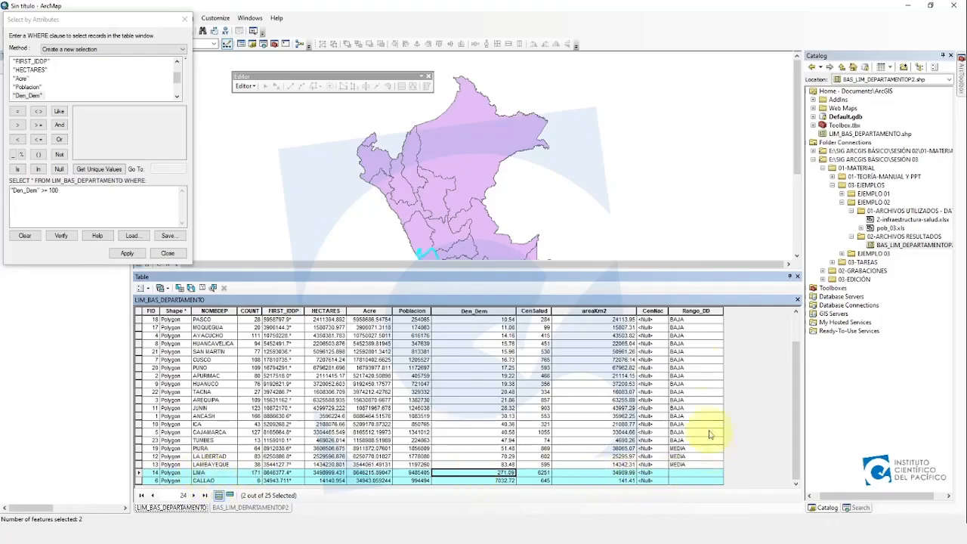
- Fill the Rango_DD field of the selected departments with "ALTA" using the Field Calculator, and clear the selection
right_click(690, 310)
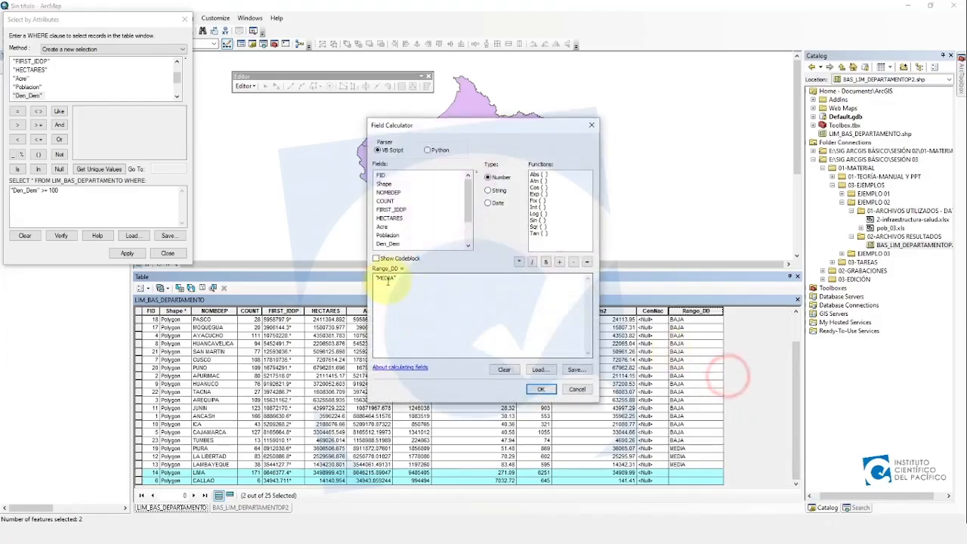
drag(395, 277, 379, 278)
key(BackSpace)
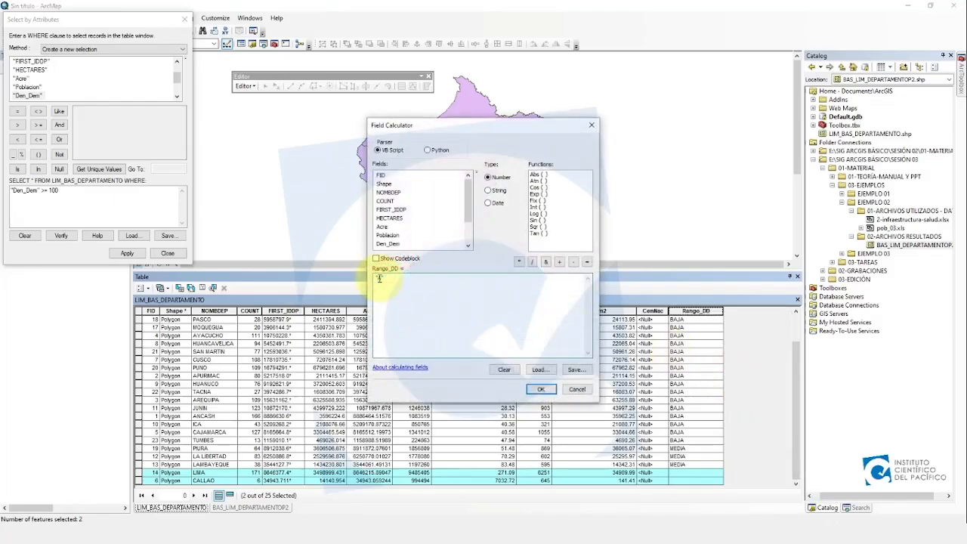
text(ALTA)
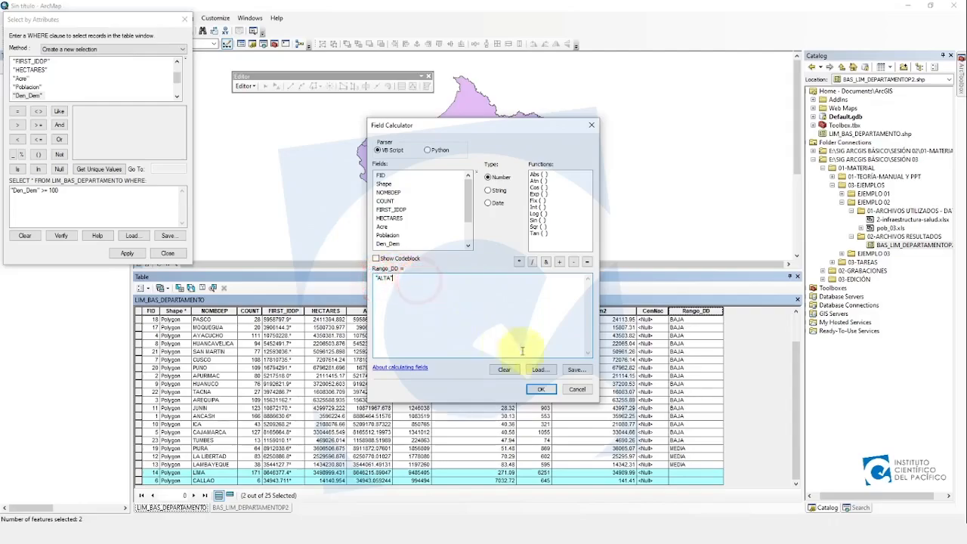
click(544, 389)
click(689, 463)
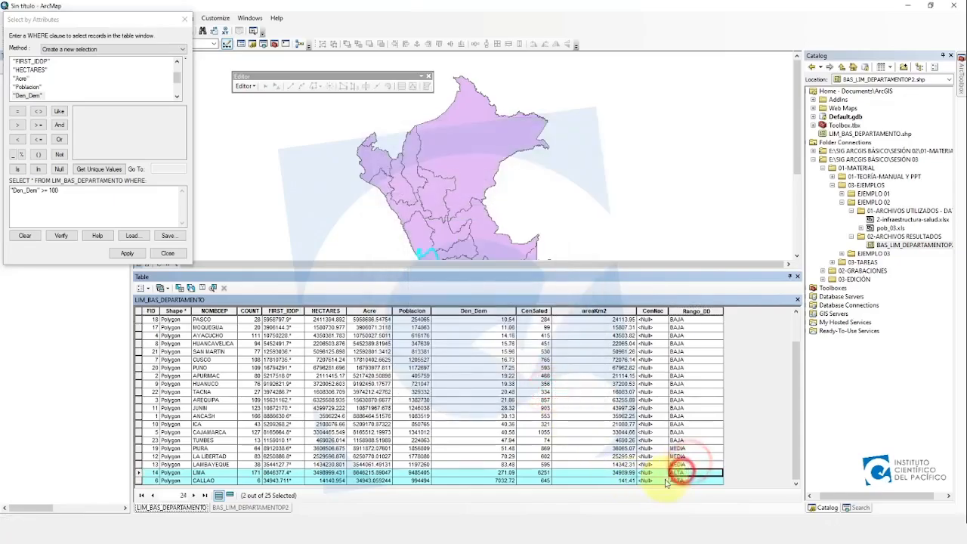
click(202, 288)
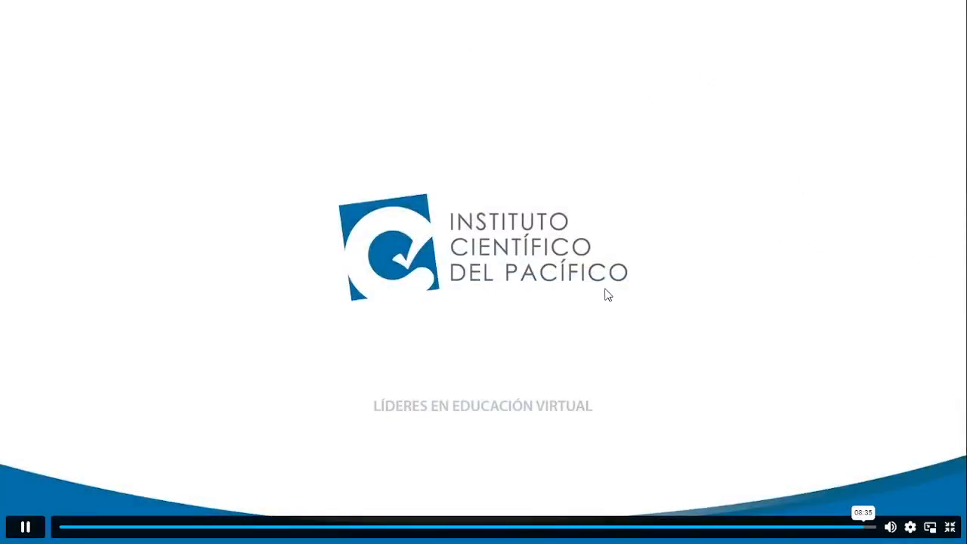
- Return to the course page and play the EJEMPLO 03 Find and Replace video full screen at 1.5x speed
key(Escape)
scroll(534, 259, down, 5)
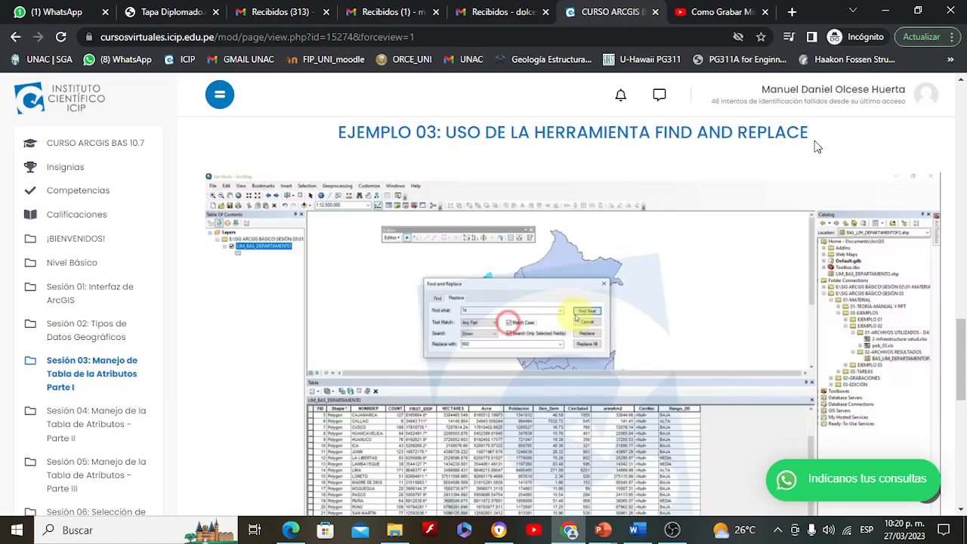
scroll(559, 345, down, 3)
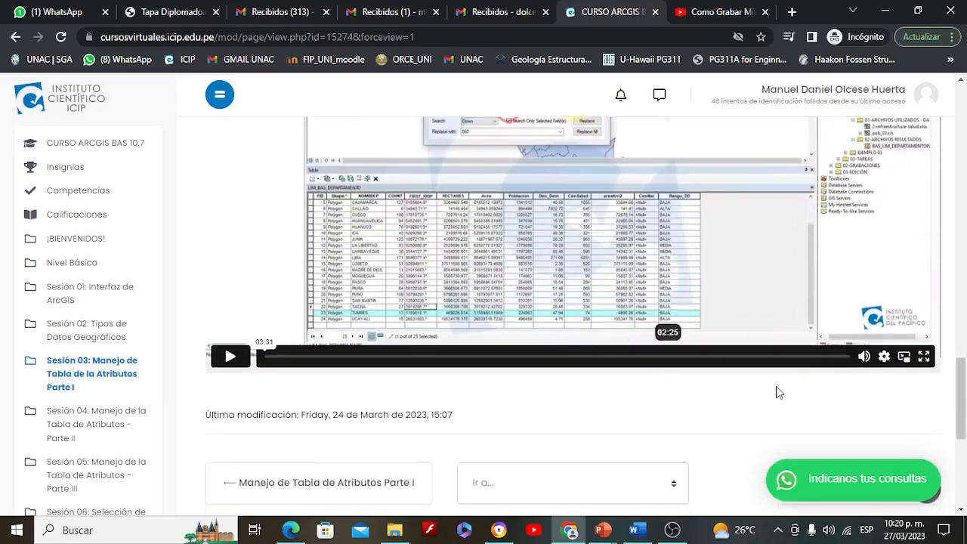
click(886, 358)
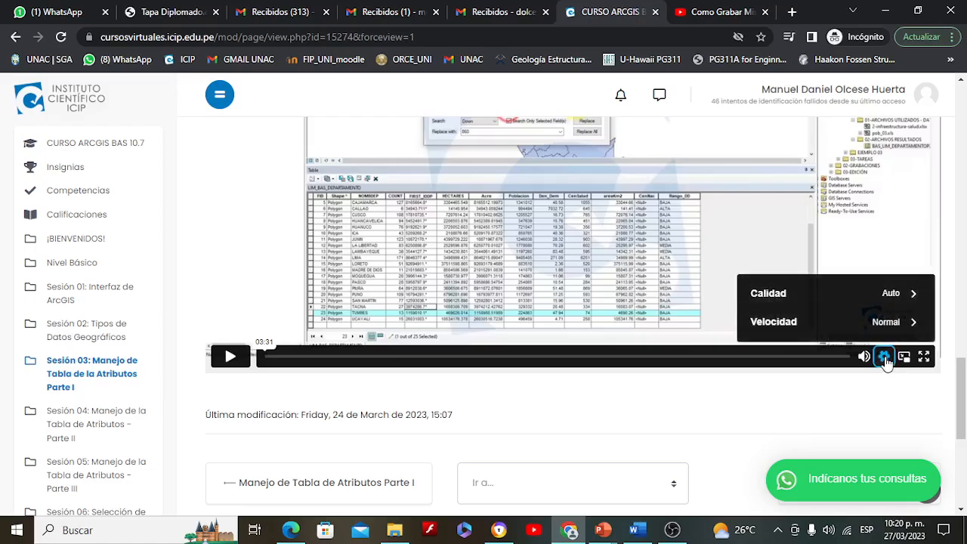
click(895, 326)
click(812, 299)
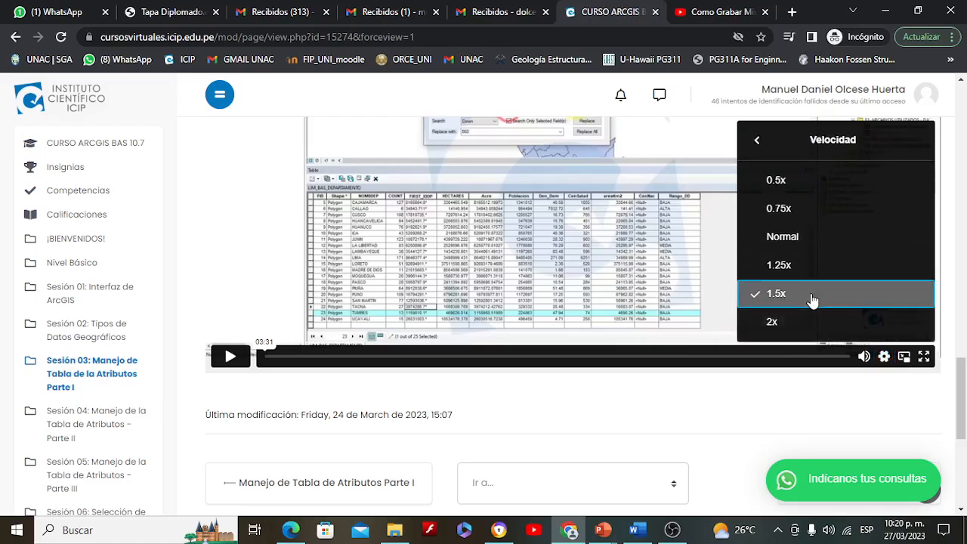
click(268, 363)
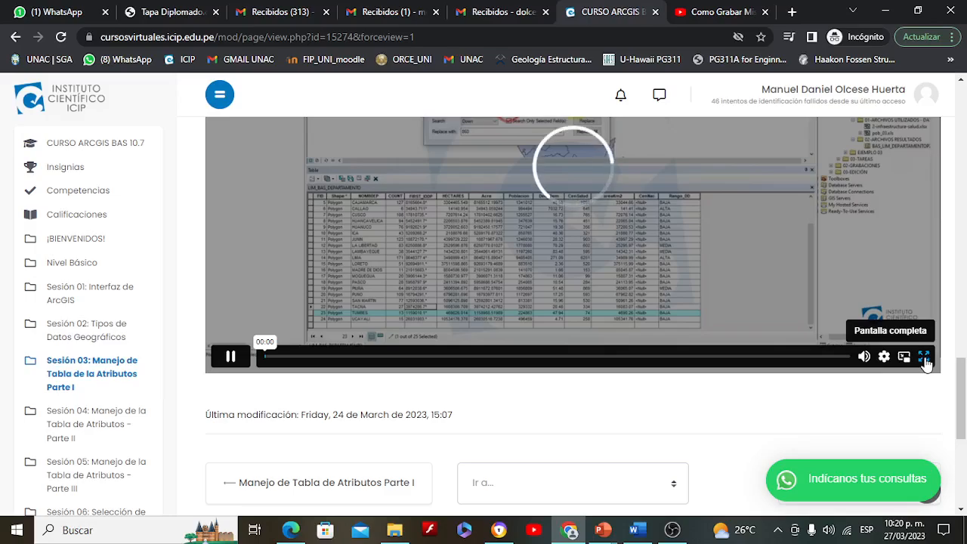
click(925, 358)
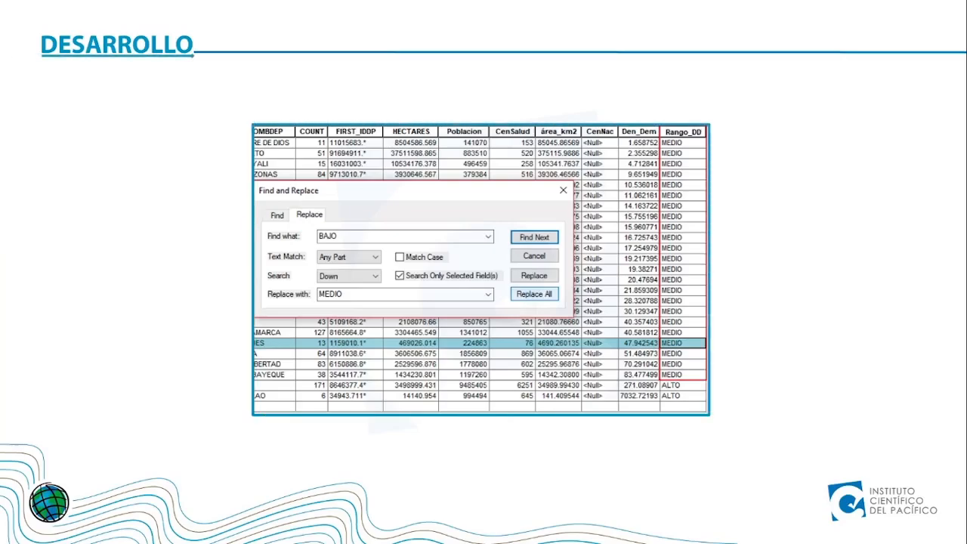
- Find 857 in AREQUIPA's CenSalud cell, replace it with 860, and save the edits
mouse_move(841, 162)
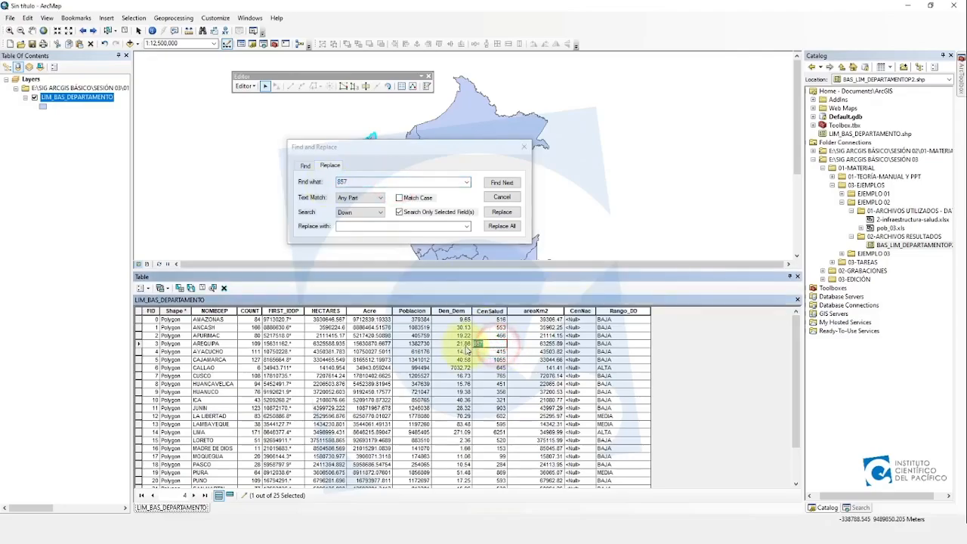
click(356, 227)
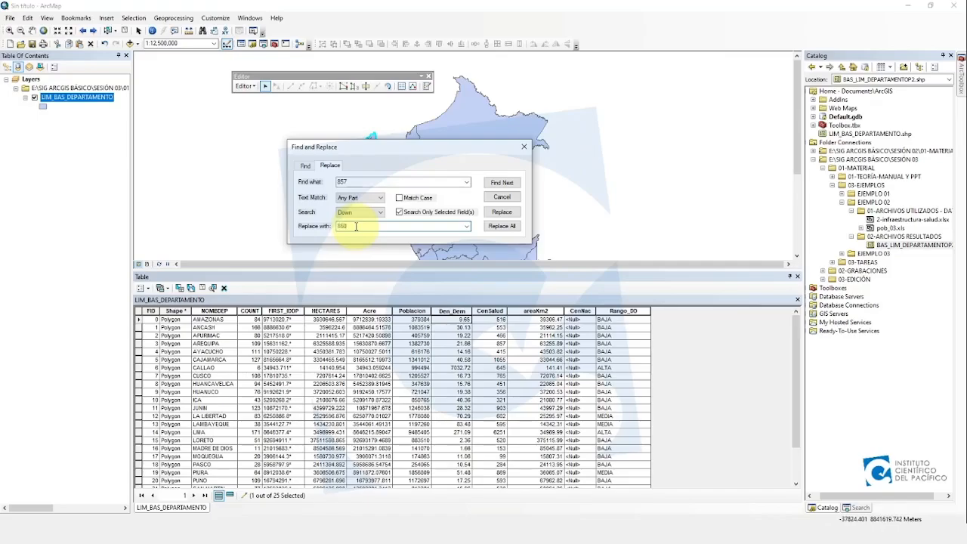
click(498, 185)
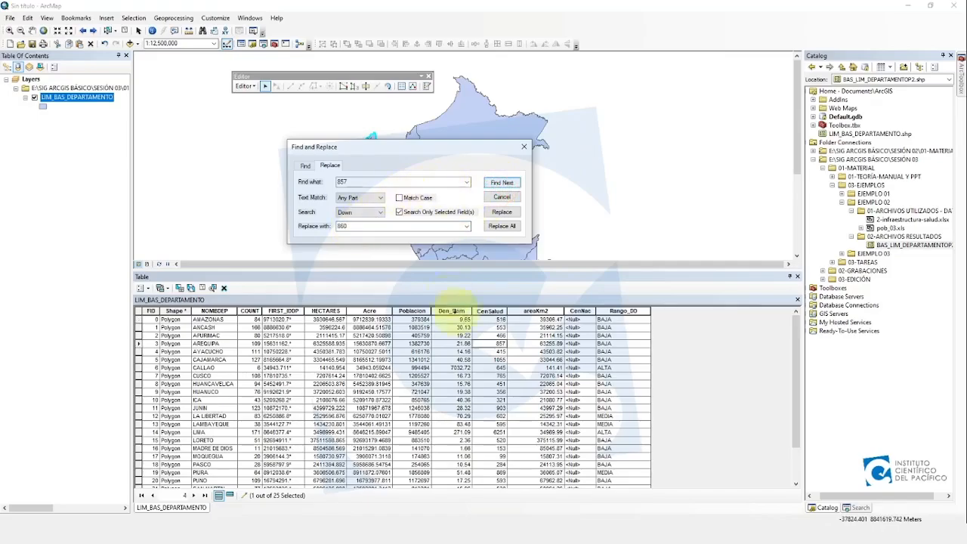
click(503, 214)
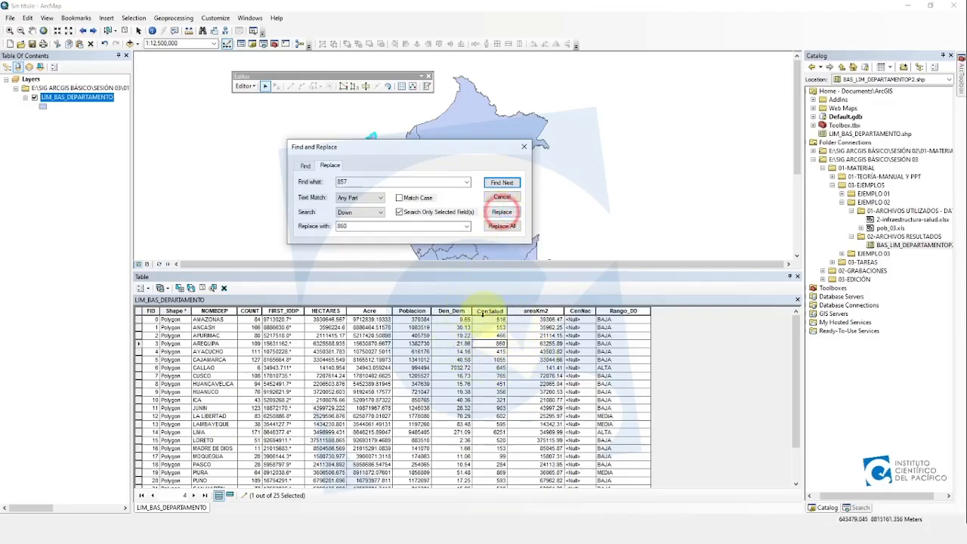
click(138, 342)
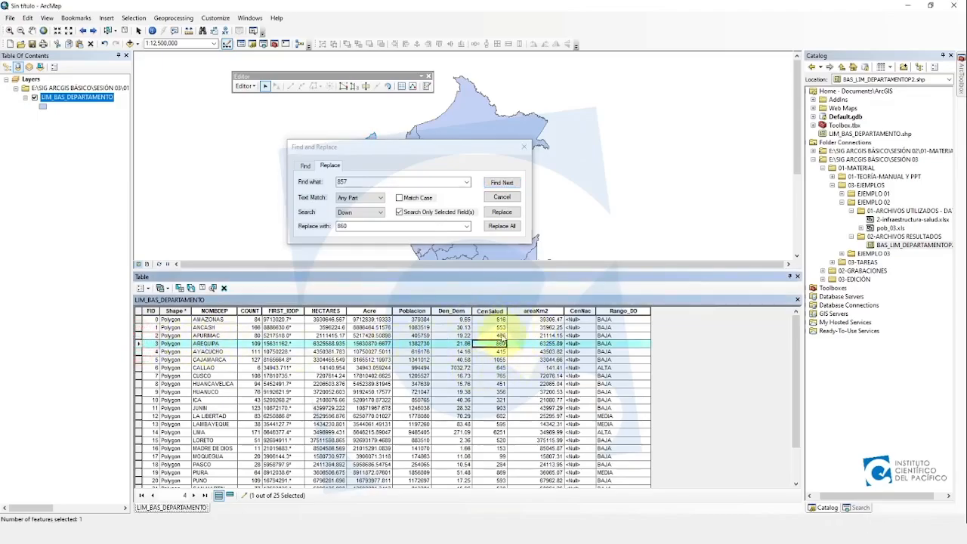
click(245, 86)
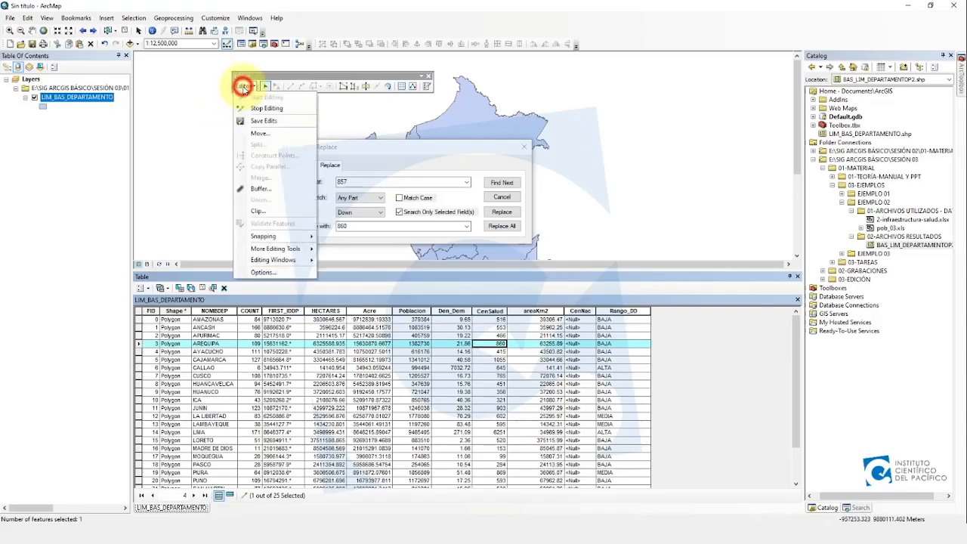
click(262, 125)
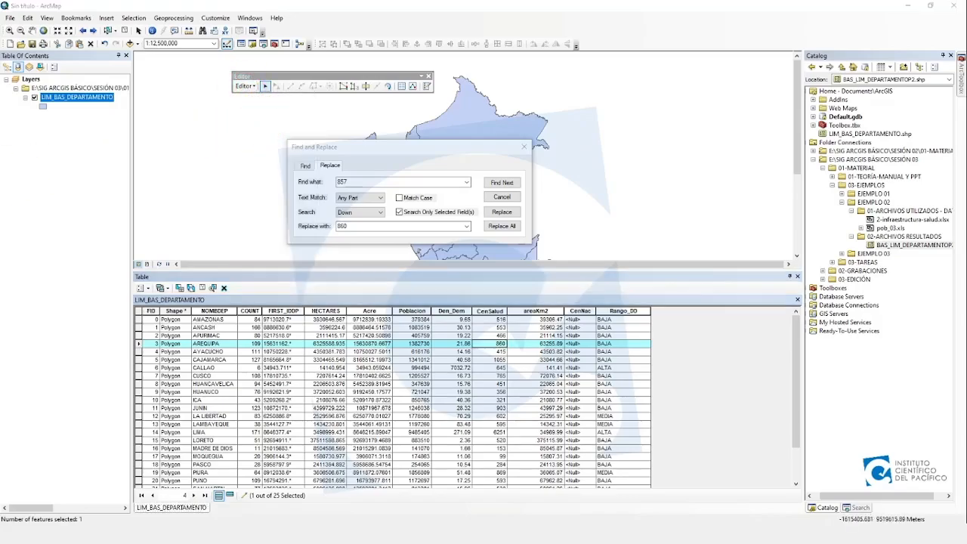
- Select the TUMBES row and search for 74 with Match Case enabled until its CenSalud cell is reached
scroll(236, 370, down, 2)
click(139, 464)
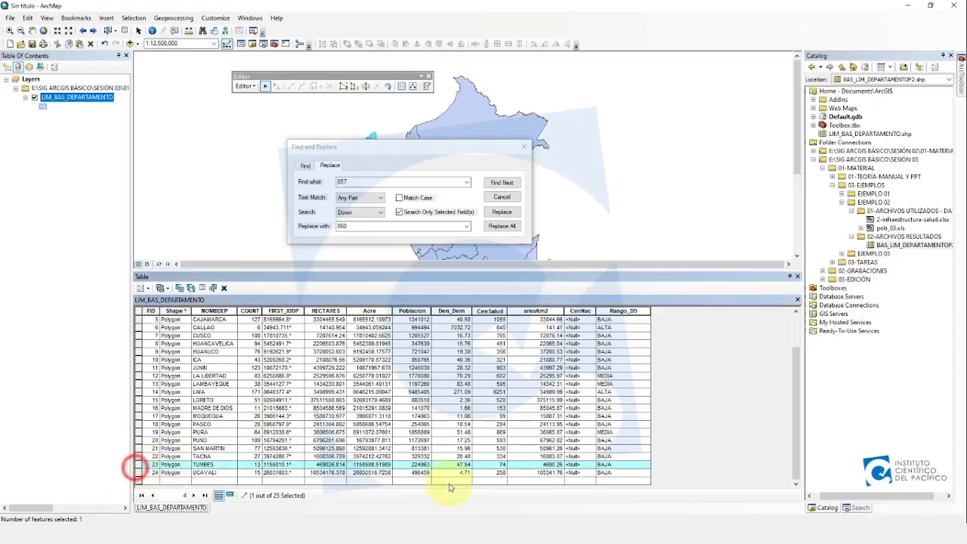
click(384, 183)
key(BackSpace)
key(BackSpace)
key(BackSpace)
text(74)
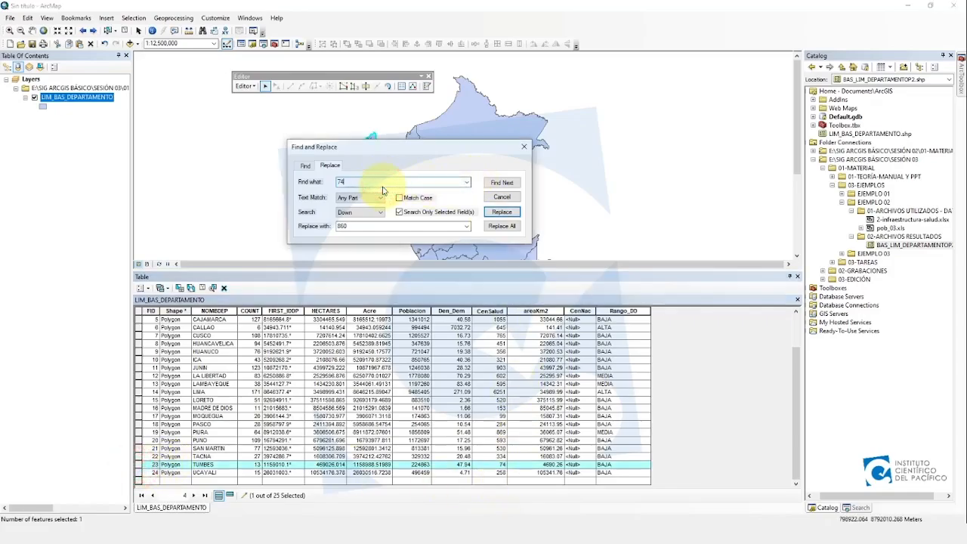
click(510, 183)
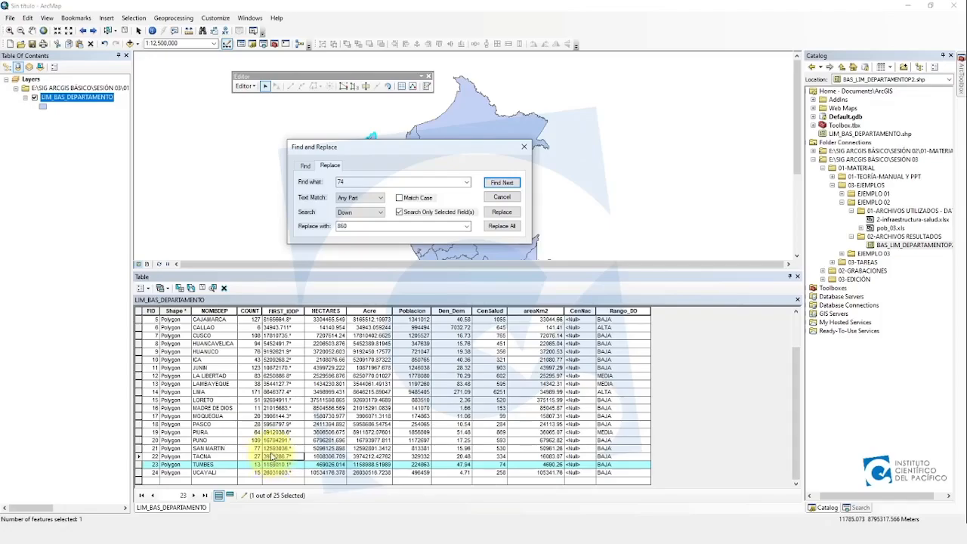
click(400, 198)
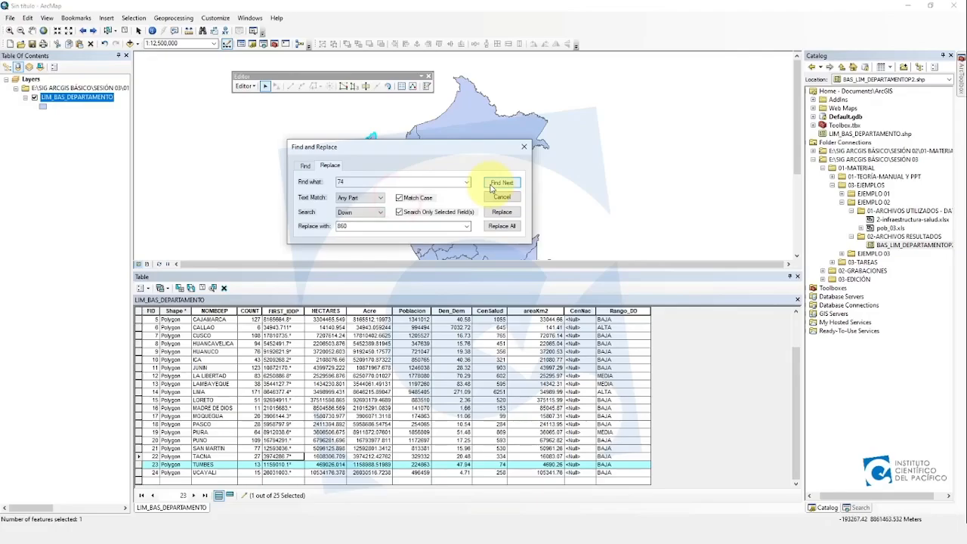
click(492, 186)
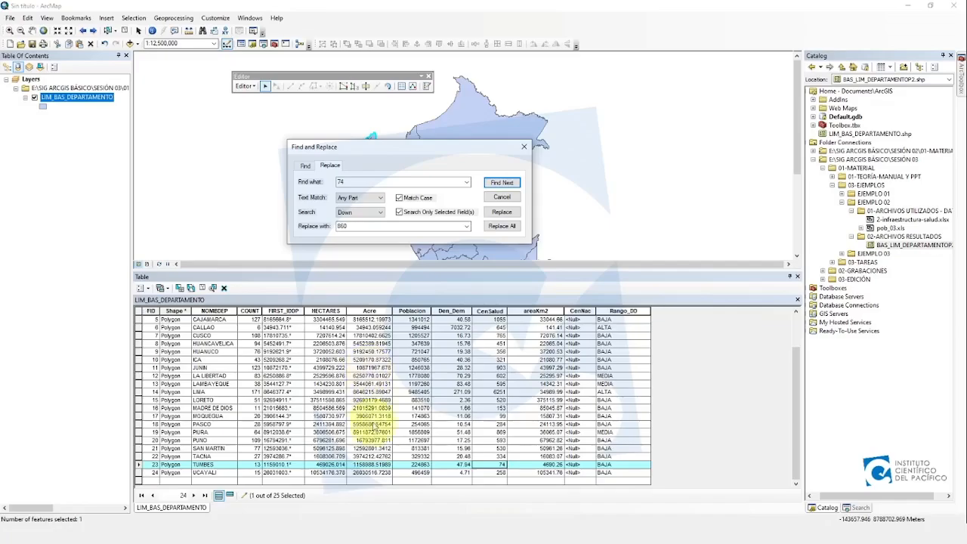
- Replace the found CenSalud value of TUMBES with 76 and save the edits
double_click(366, 227)
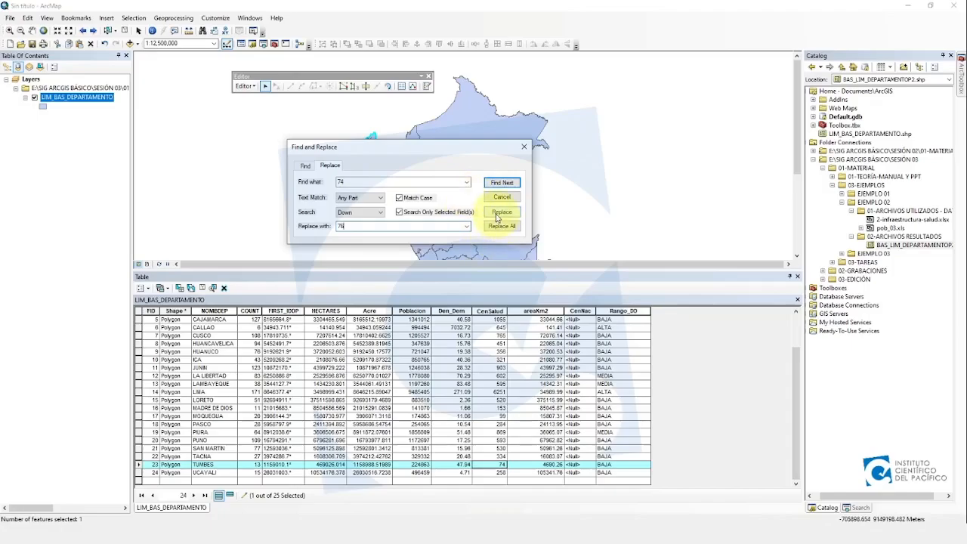
click(497, 214)
click(246, 86)
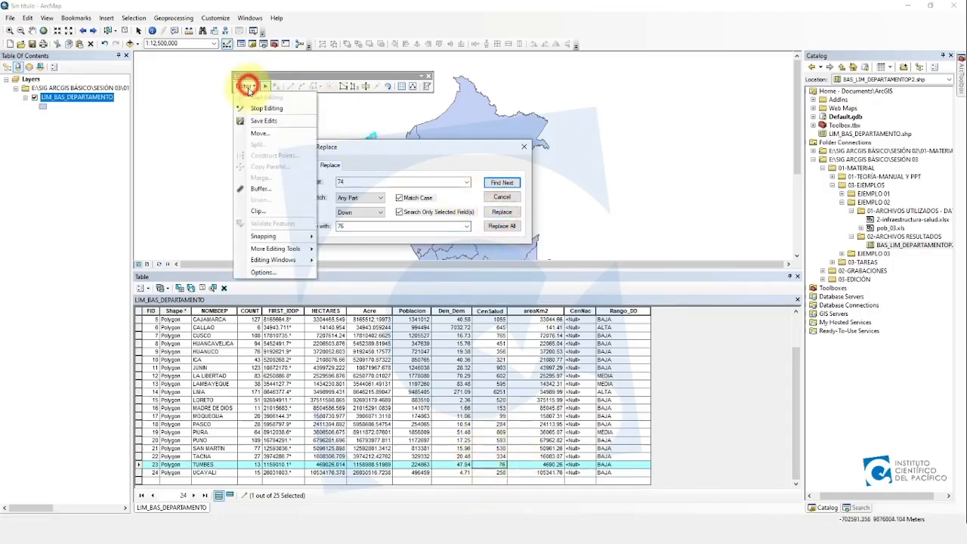
click(260, 120)
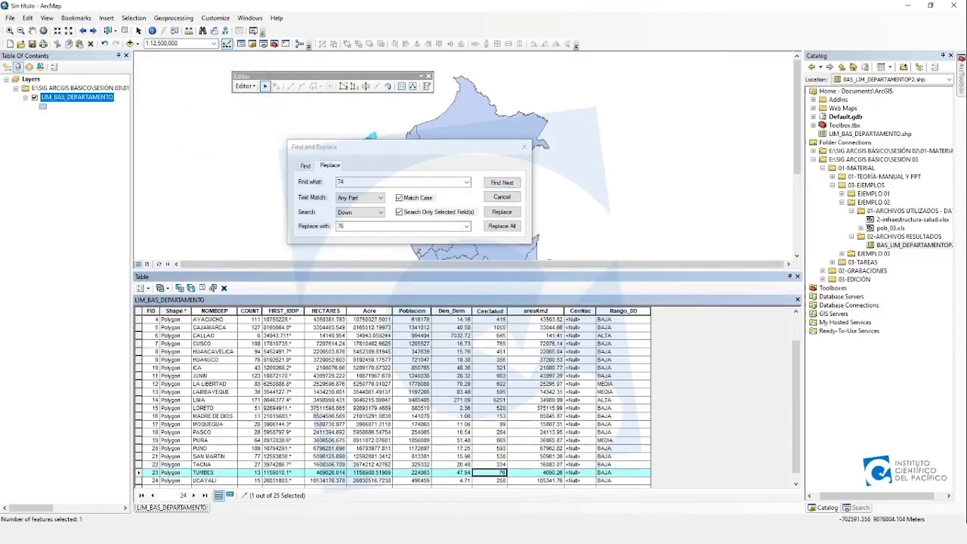